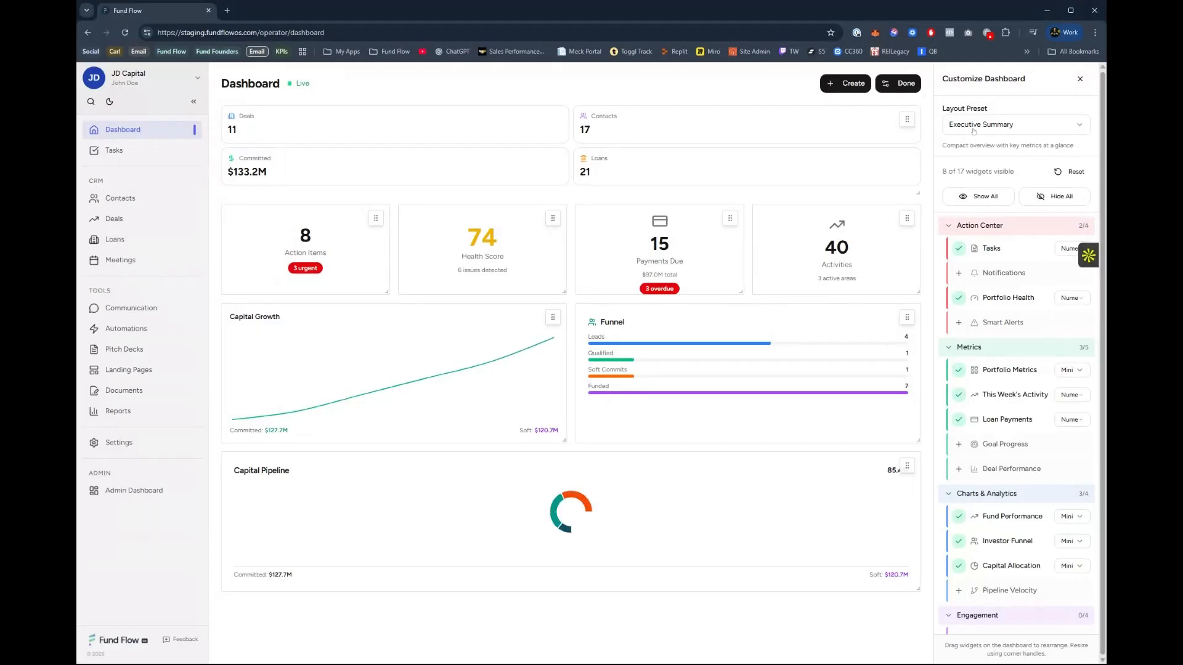
Switch the dashboard's layout preset to Action Focused, and from that to Full Detail.
click(976, 125)
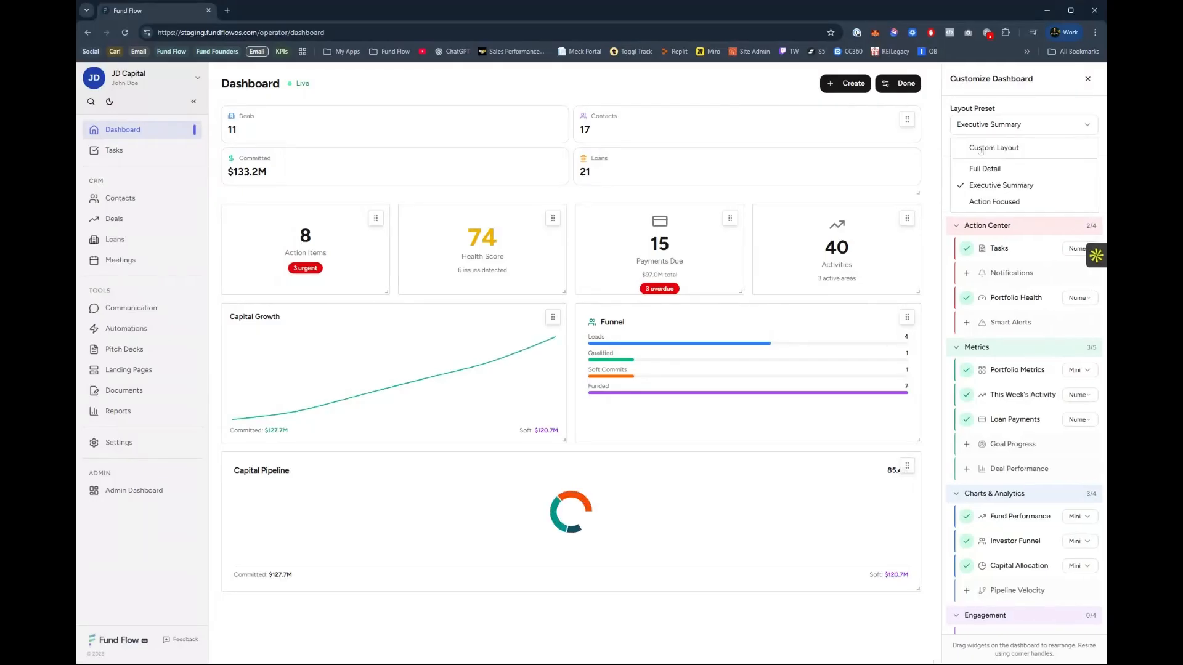
click(994, 203)
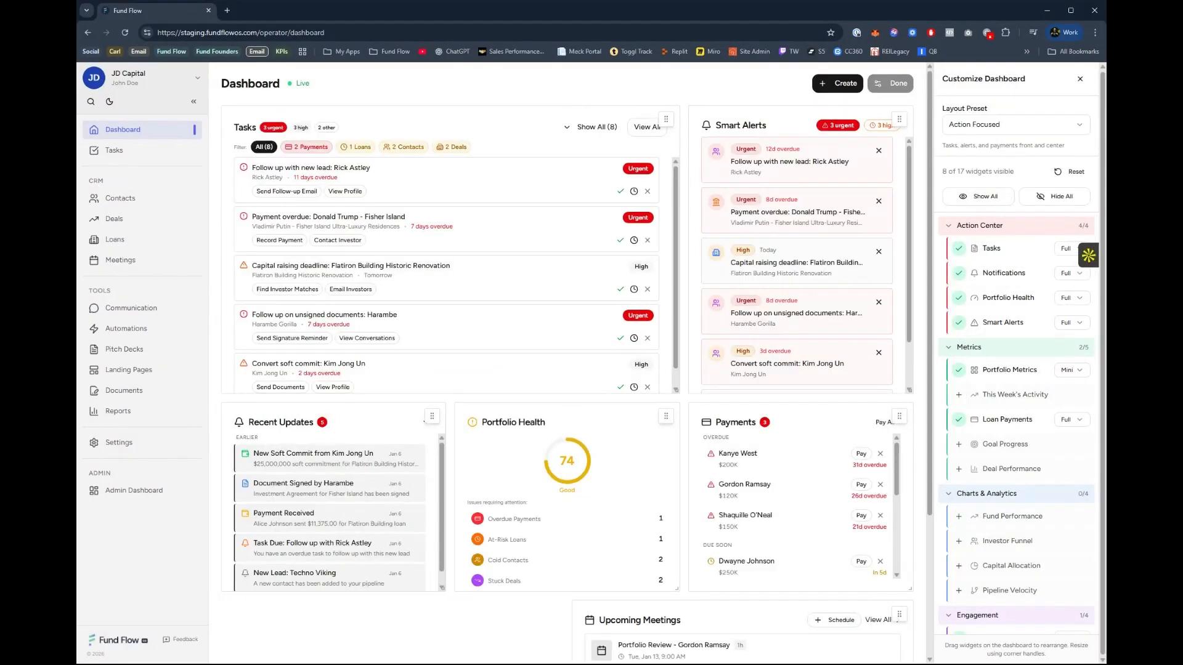
click(1007, 126)
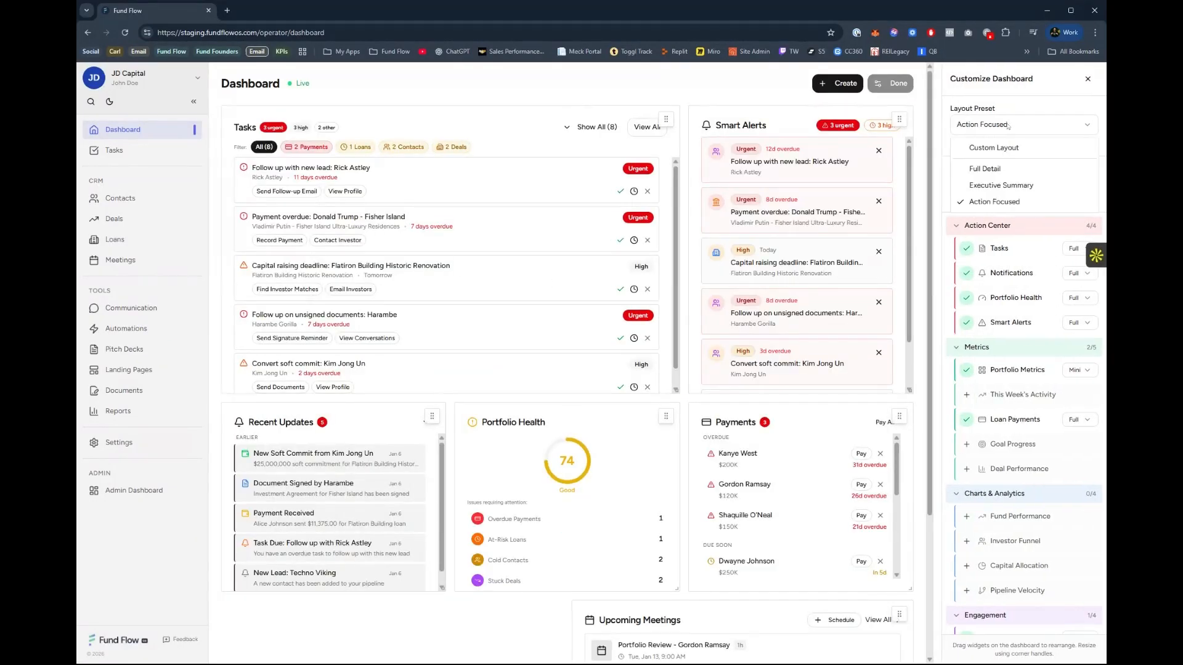
click(997, 168)
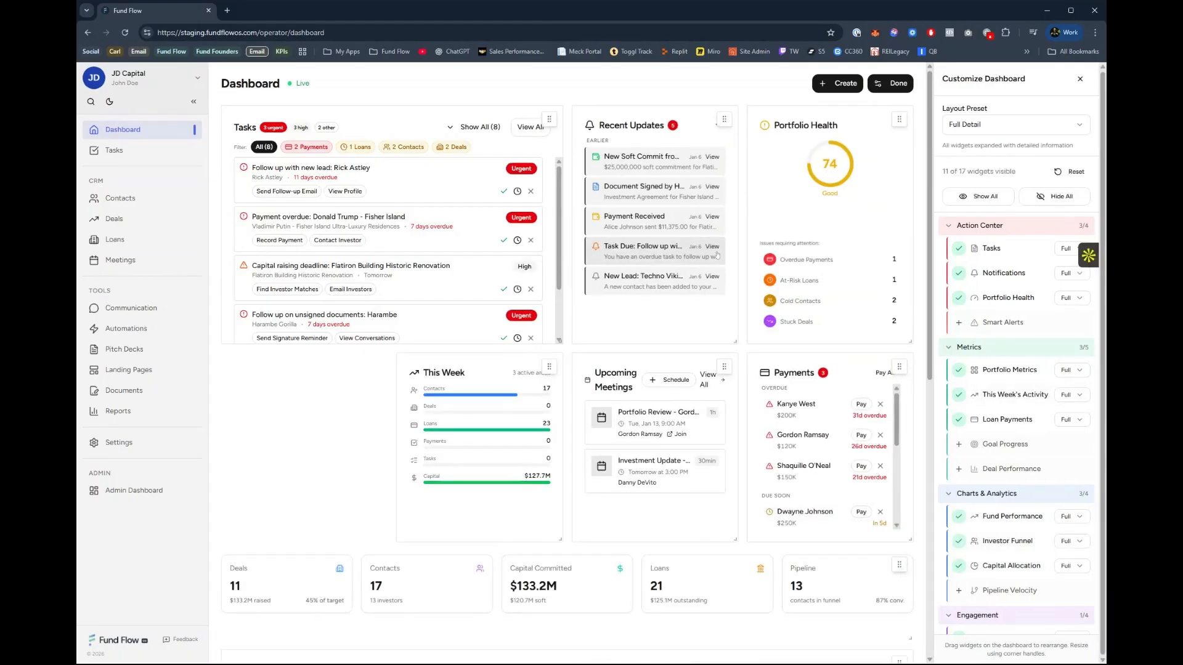
Reset the dashboard layout and place the This Week widget above a narrowed Tasks widget.
click(959, 130)
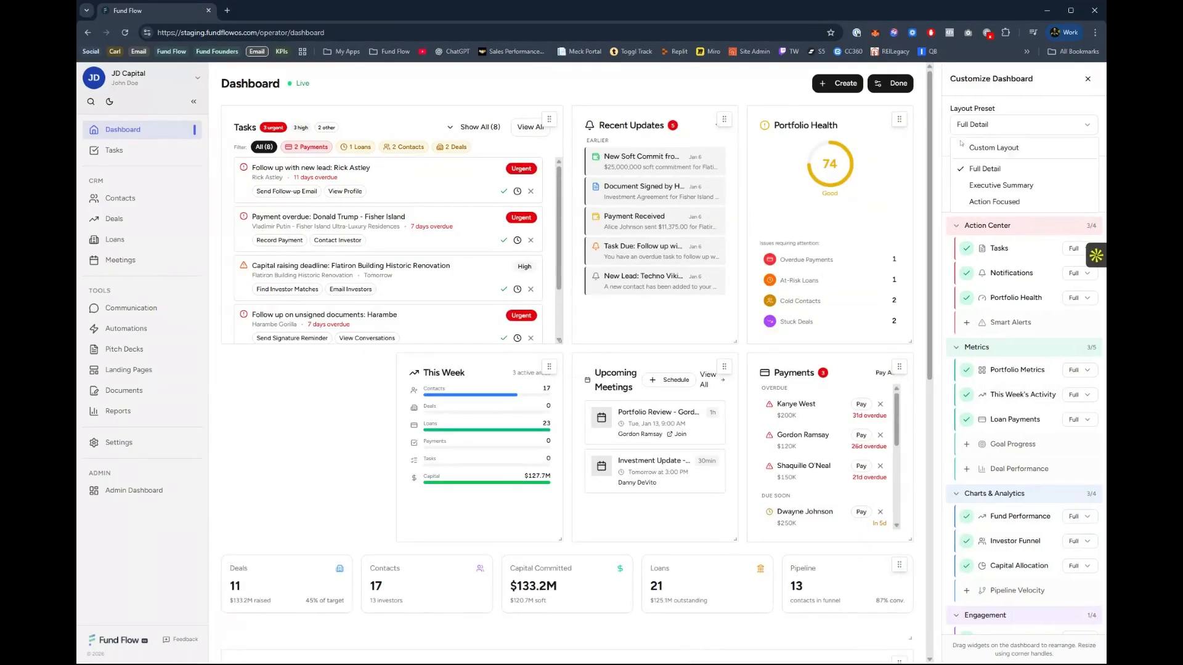
click(1005, 108)
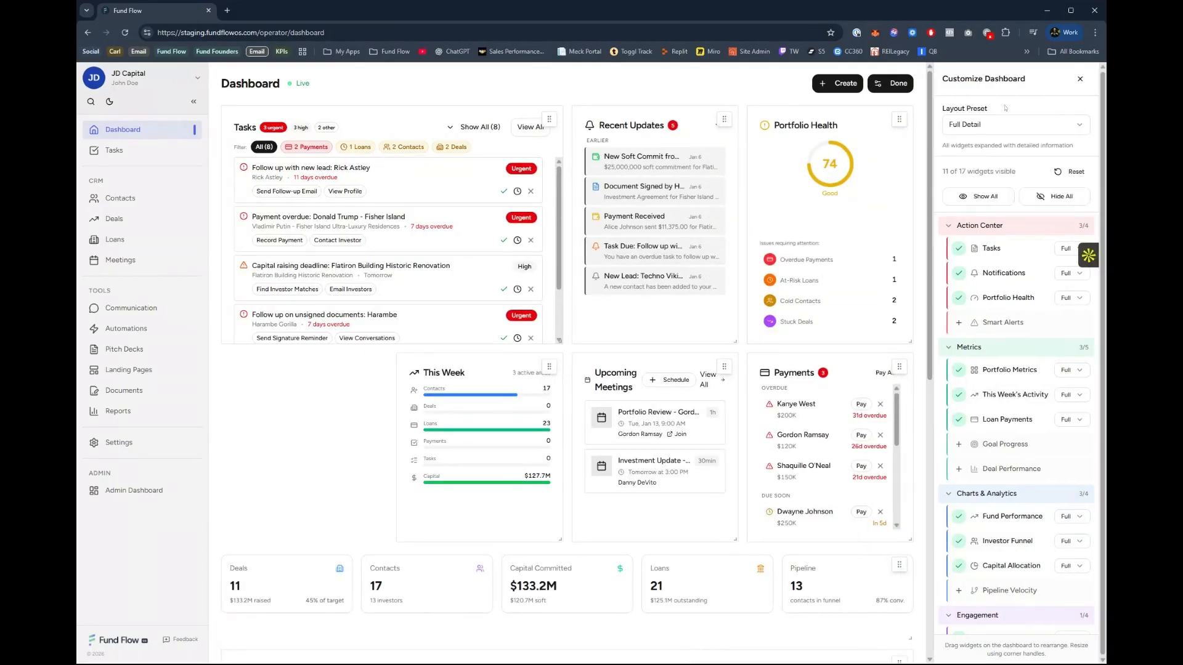
click(1072, 171)
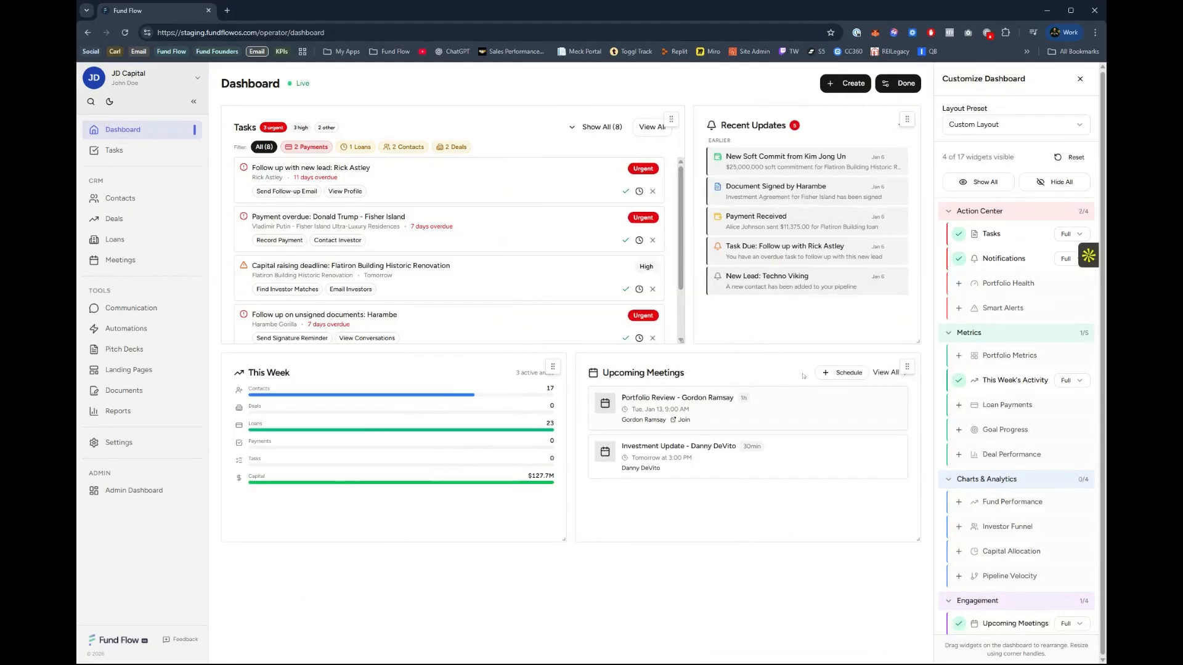
click(959, 235)
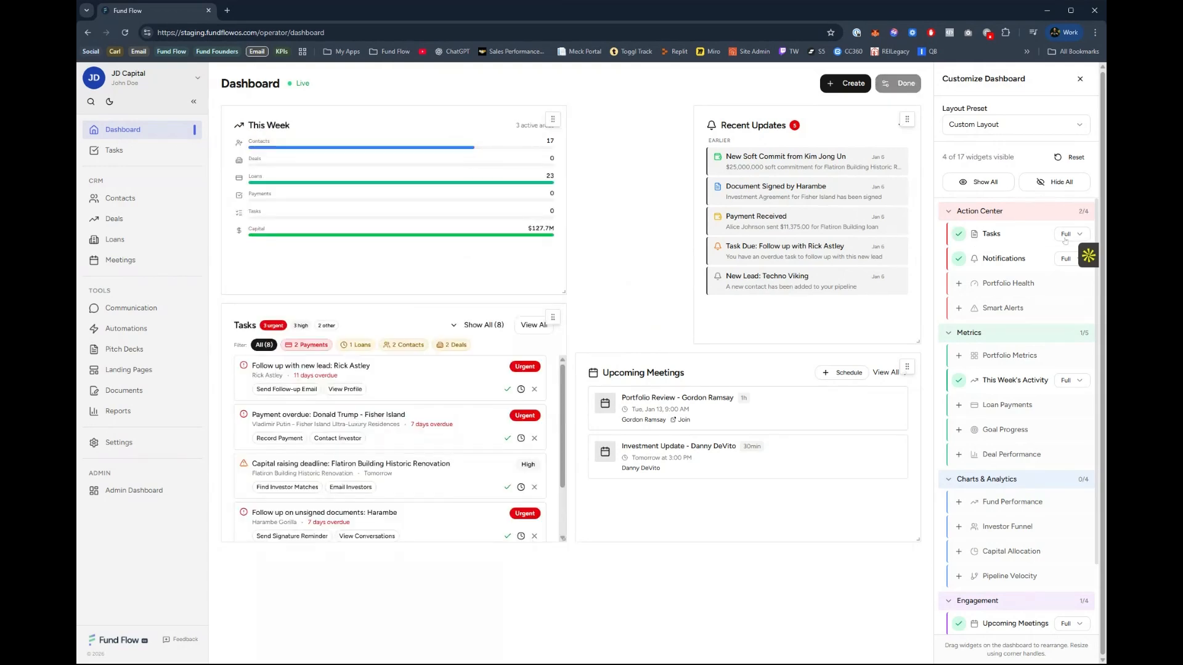
Switch the Tasks widget's display to Mini, to Numeric and back to Full.
click(1051, 240)
click(1067, 234)
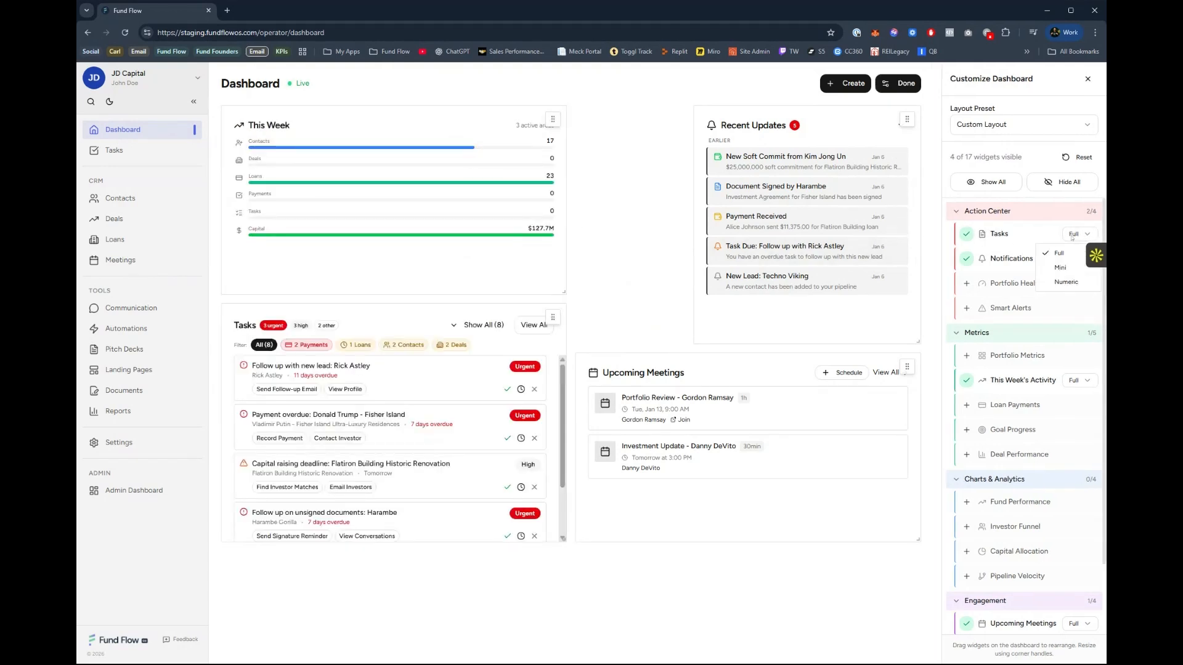
click(1060, 267)
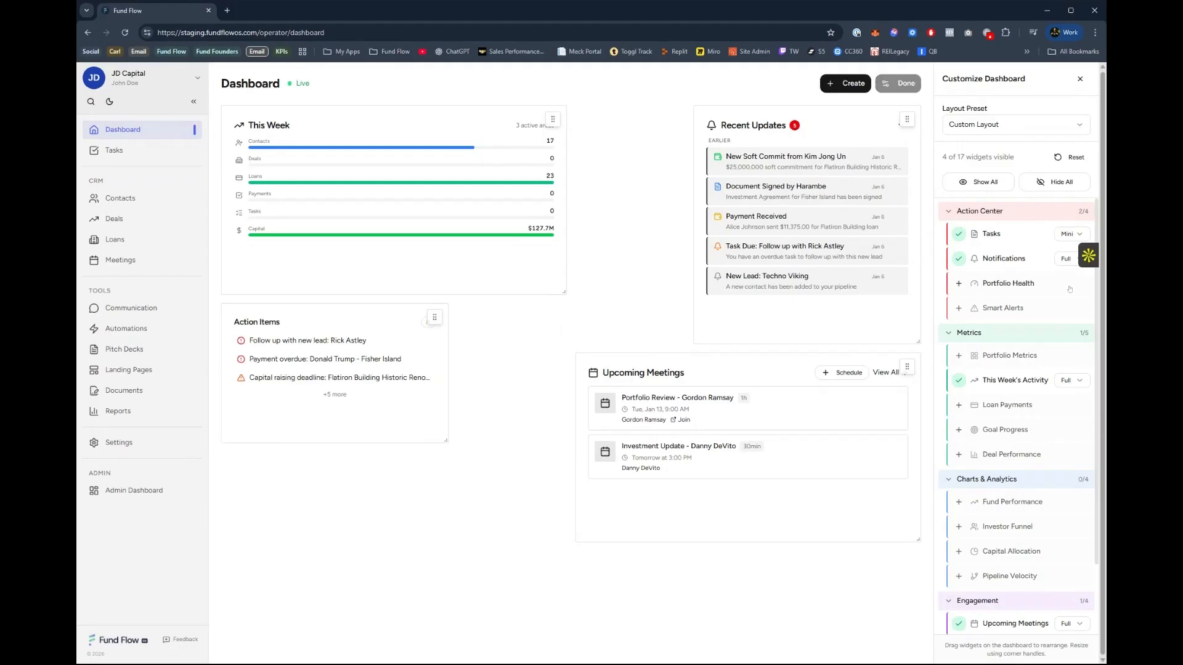
click(1065, 283)
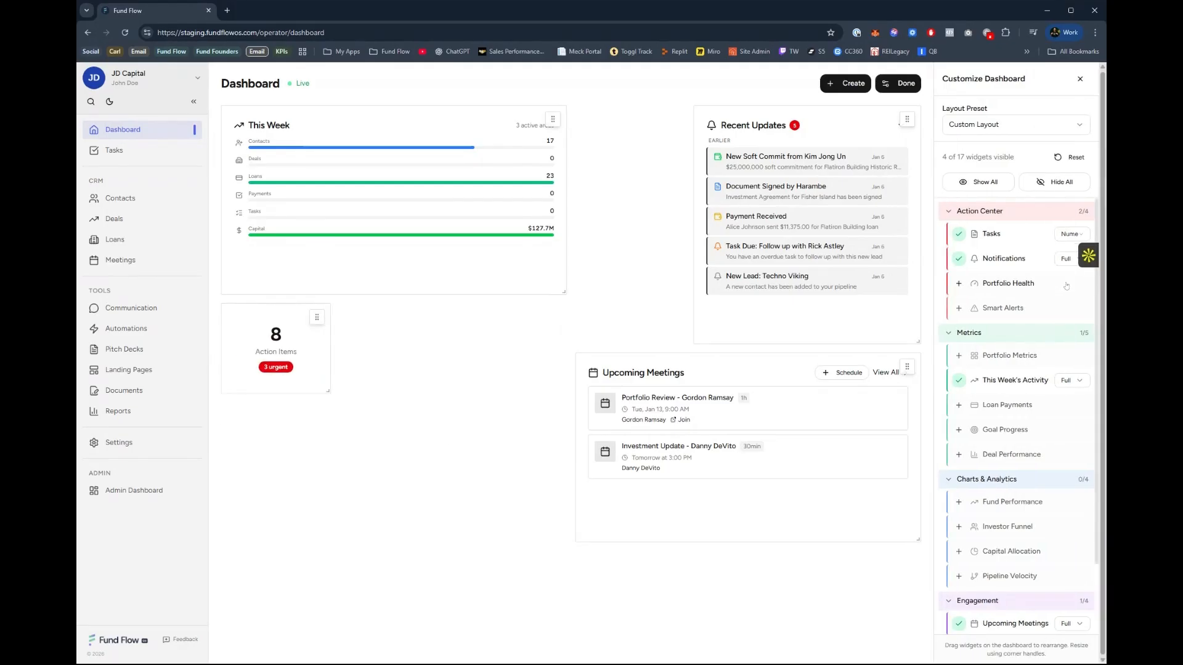
click(1073, 234)
click(1051, 253)
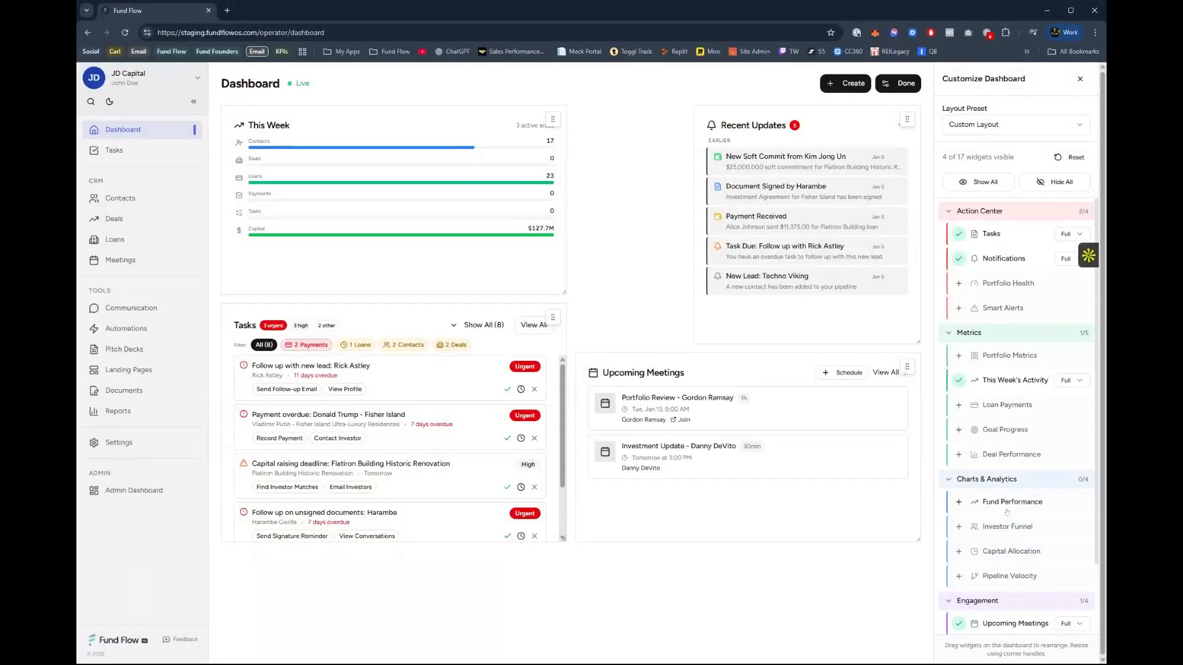
Add the Portfolio Metrics widget and move it to the first row of the dashboard, above This Week.
scroll(1014, 515, down, 3)
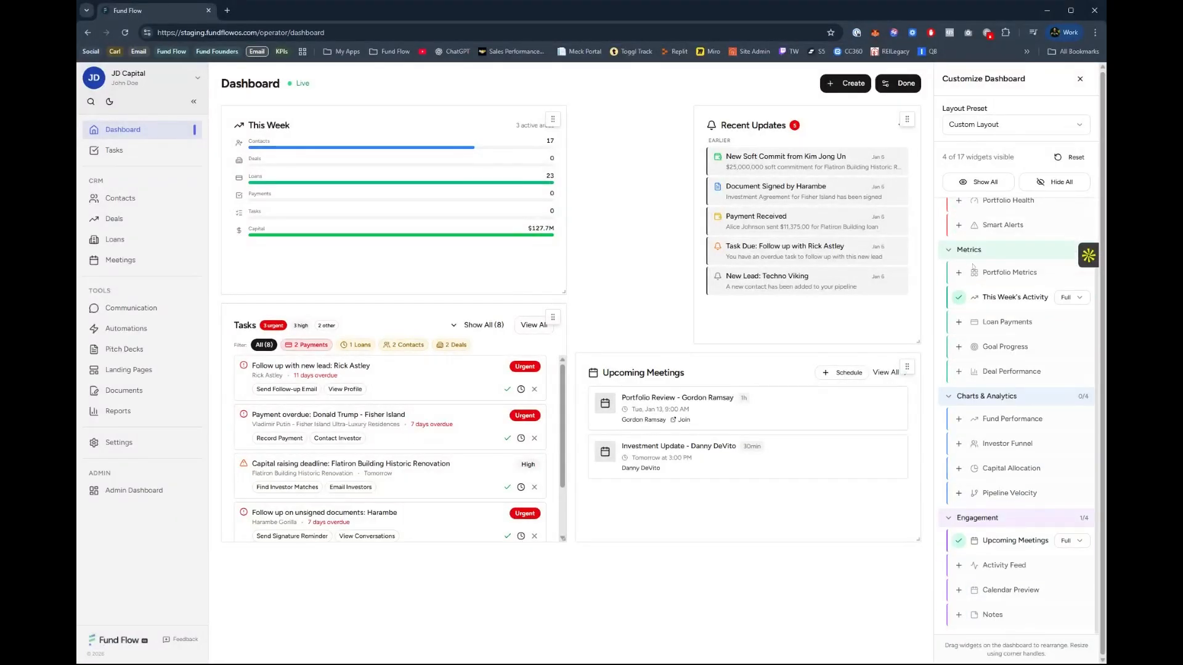
click(959, 272)
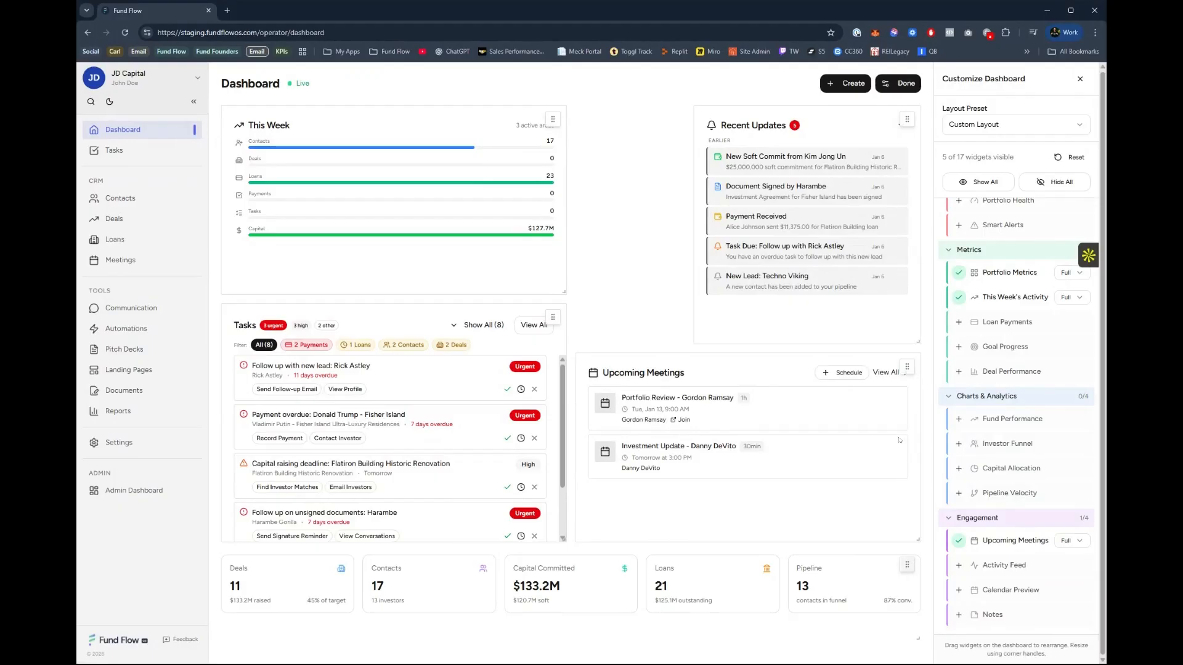
drag(907, 565, 863, 134)
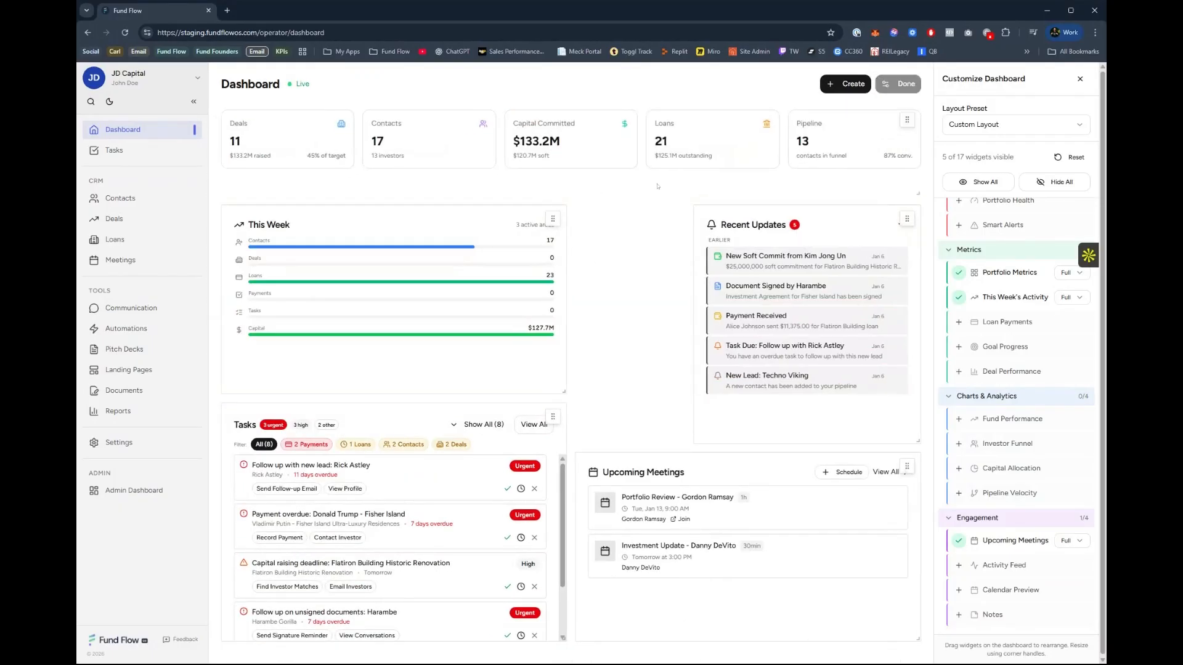
Add the Pipeline Velocity widget, look through its stages on the dashboard, and remove it again.
click(958, 494)
scroll(499, 515, down, 3)
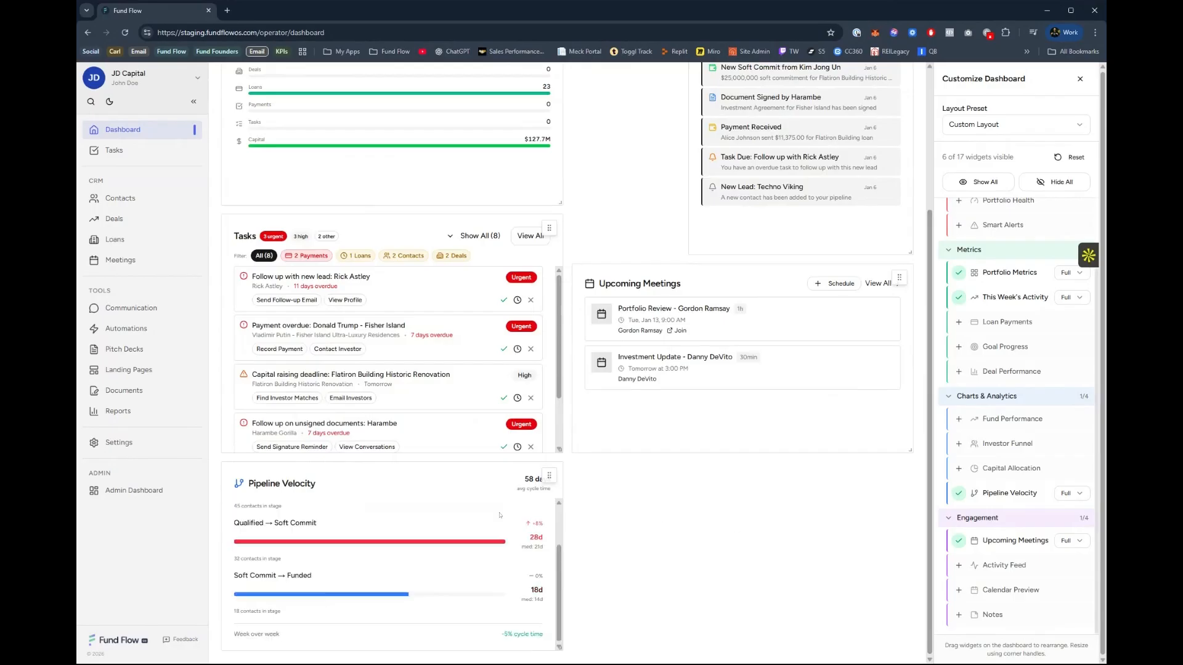
scroll(541, 546, up, 5)
scroll(397, 569, down, 6)
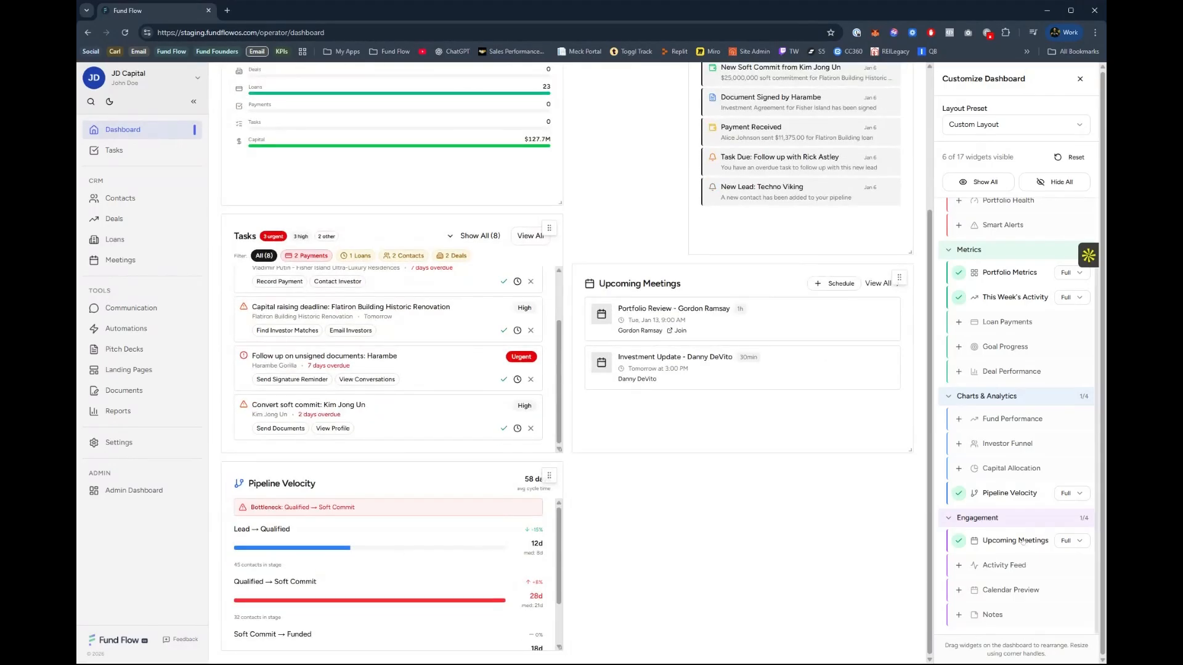
click(958, 494)
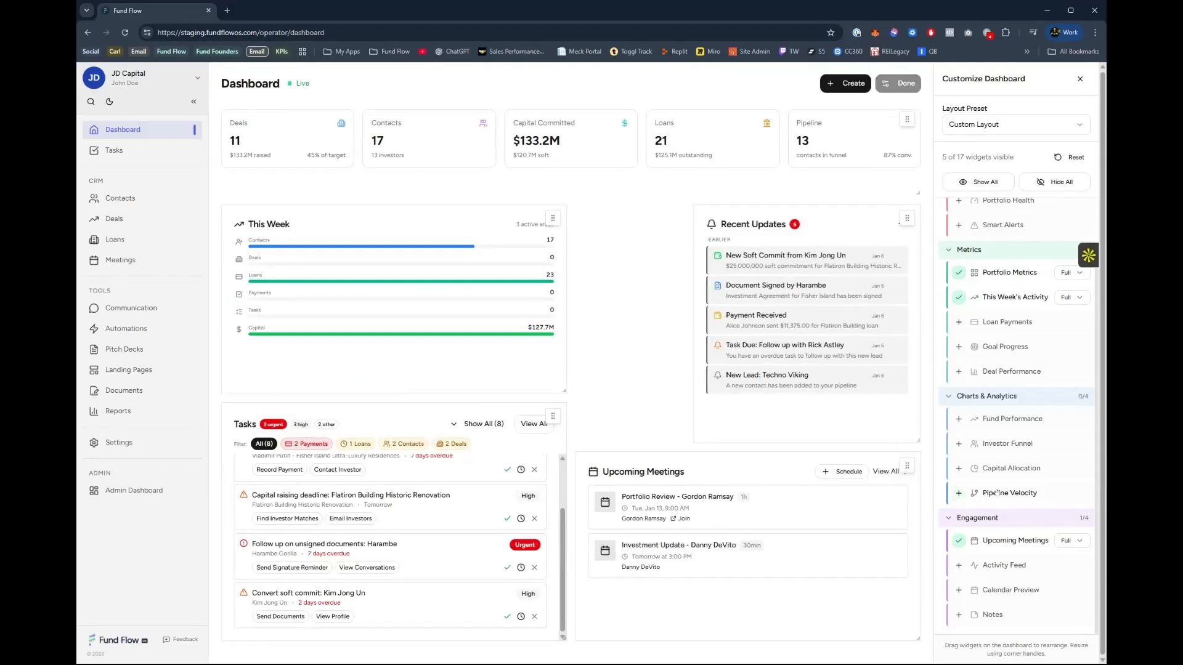
Add the Capital Allocation and Investor Funnel widgets to preview them, and remove both again.
click(959, 468)
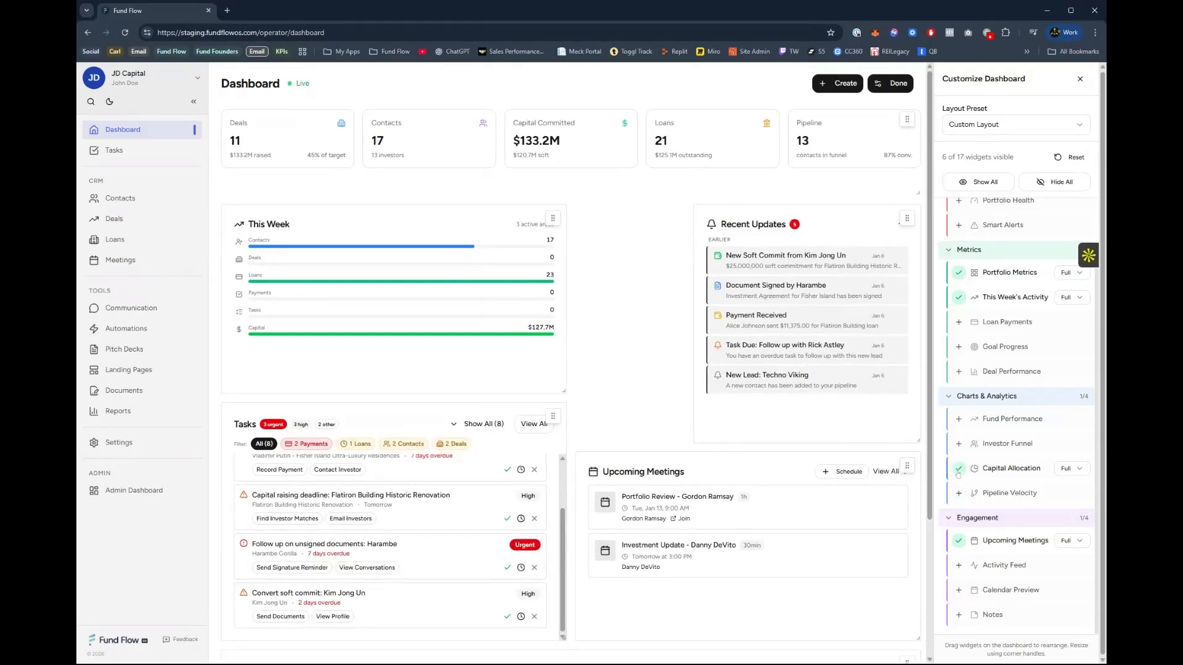
scroll(321, 591, down, 3)
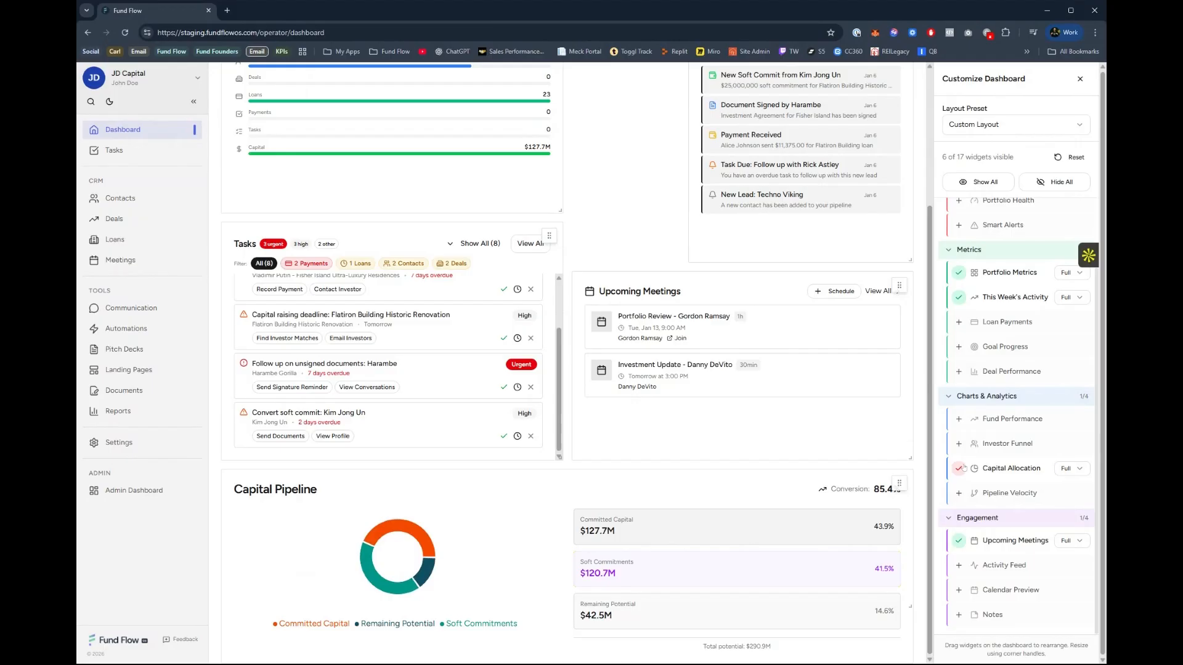
click(958, 444)
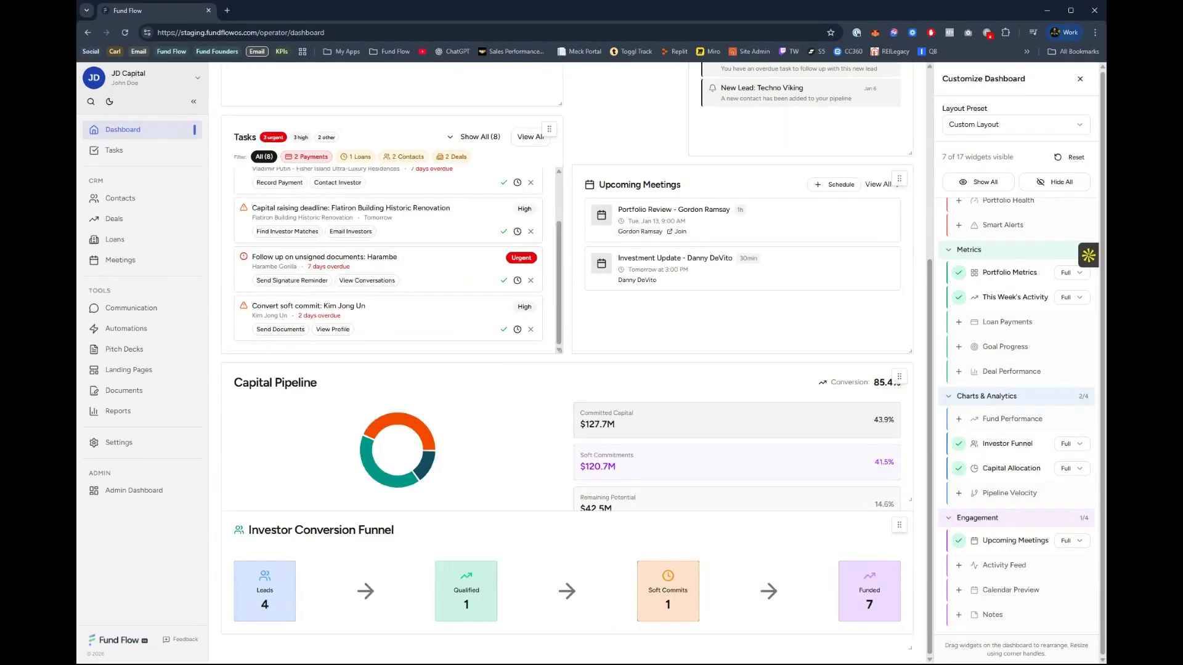
click(958, 444)
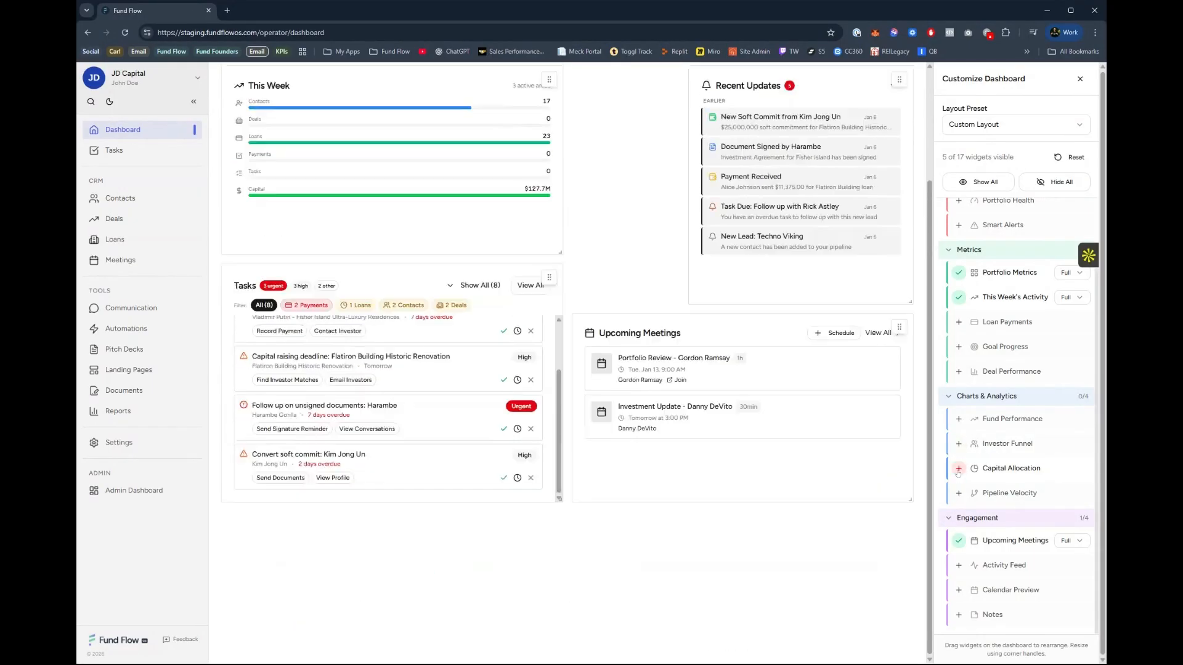
Add the Deal Performance and Goal Progress widgets to preview them, and remove both again.
click(958, 372)
click(958, 468)
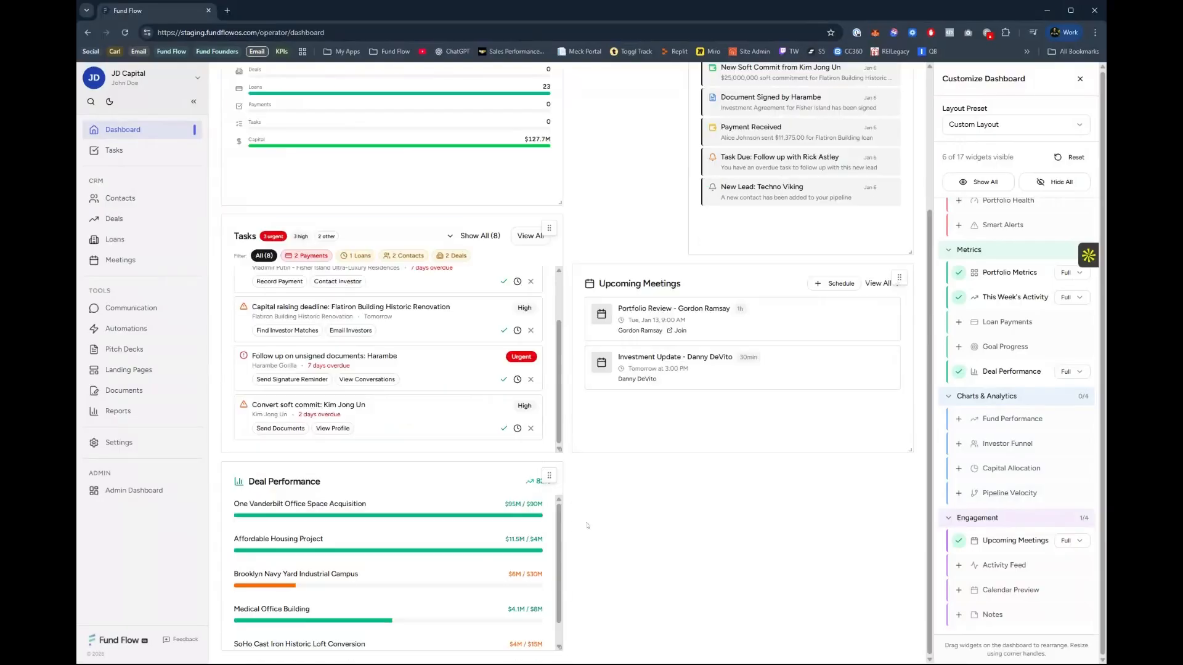
click(959, 347)
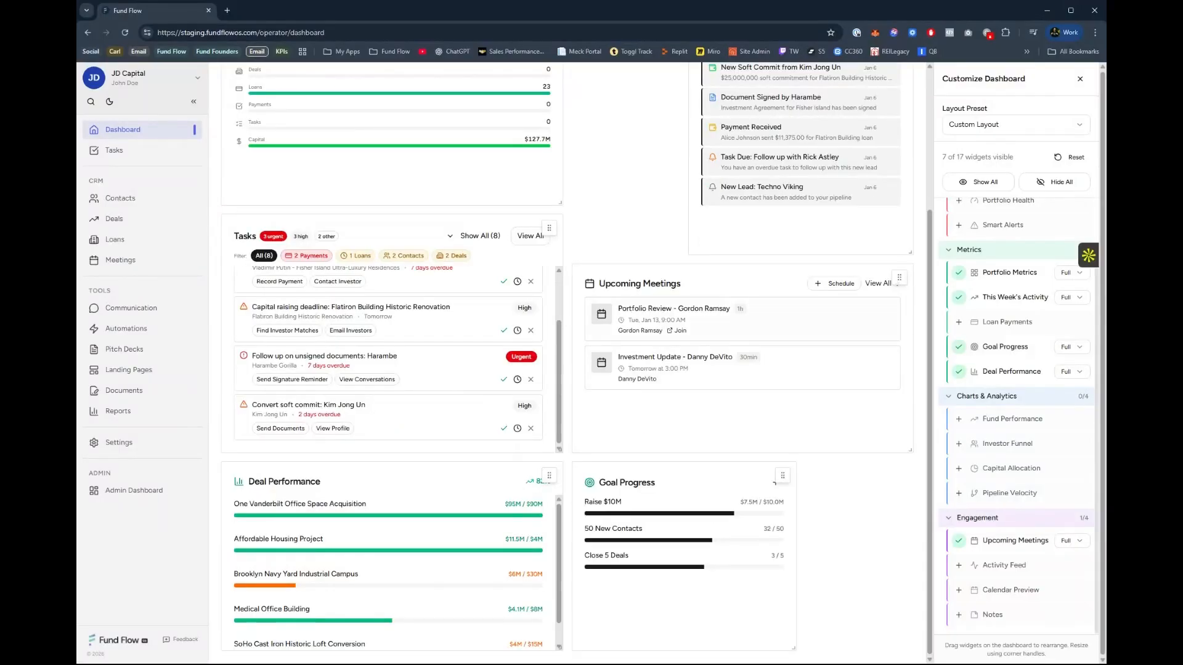
click(958, 347)
click(959, 371)
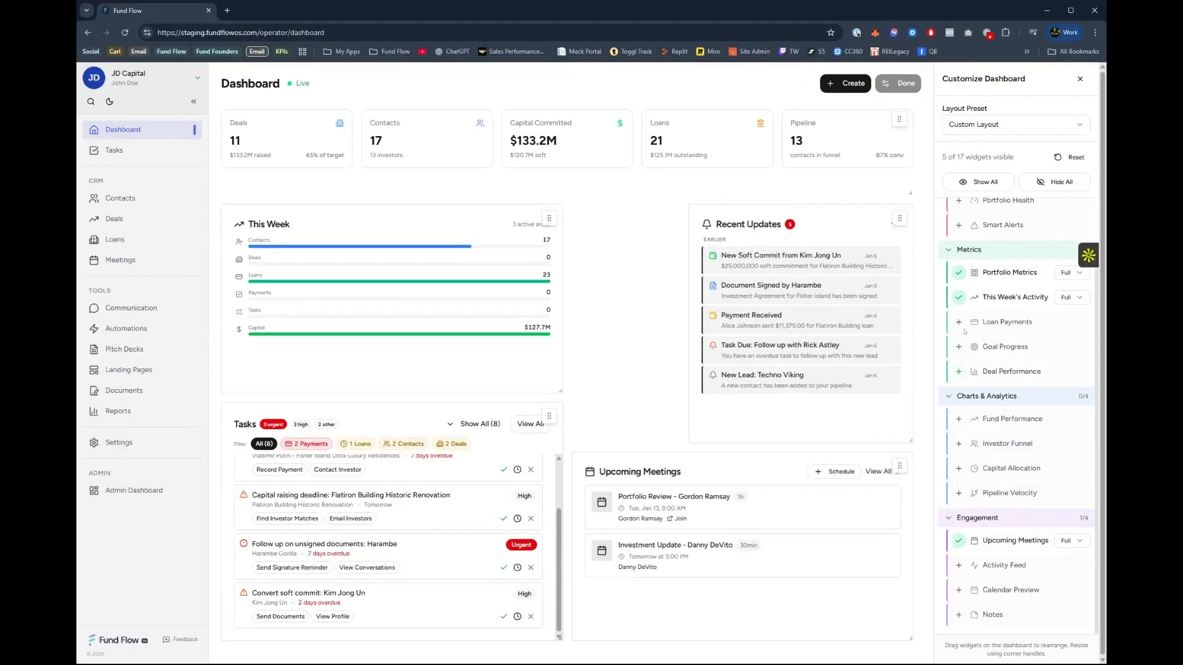
Add the Loan Payments and Deal Performance widgets to the dashboard.
click(958, 321)
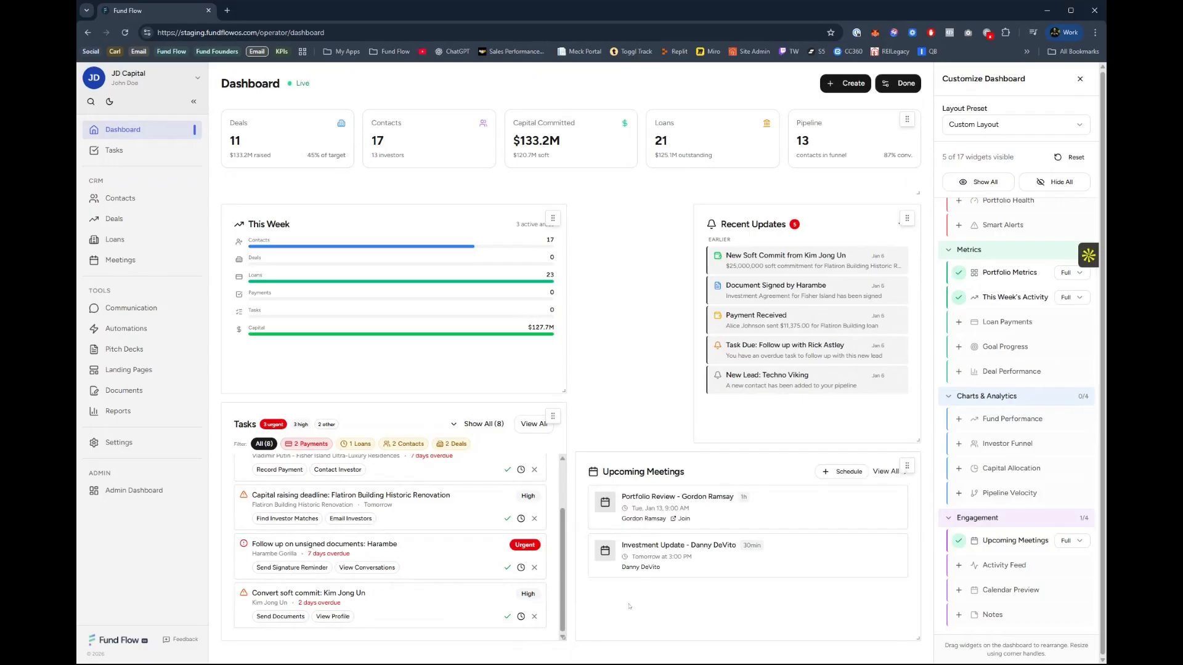
click(958, 371)
Rearrange the dashboard by shrinking Upcoming Meetings to a small tile and placing This Week directly beside Recent Updates.
drag(929, 418, 669, 186)
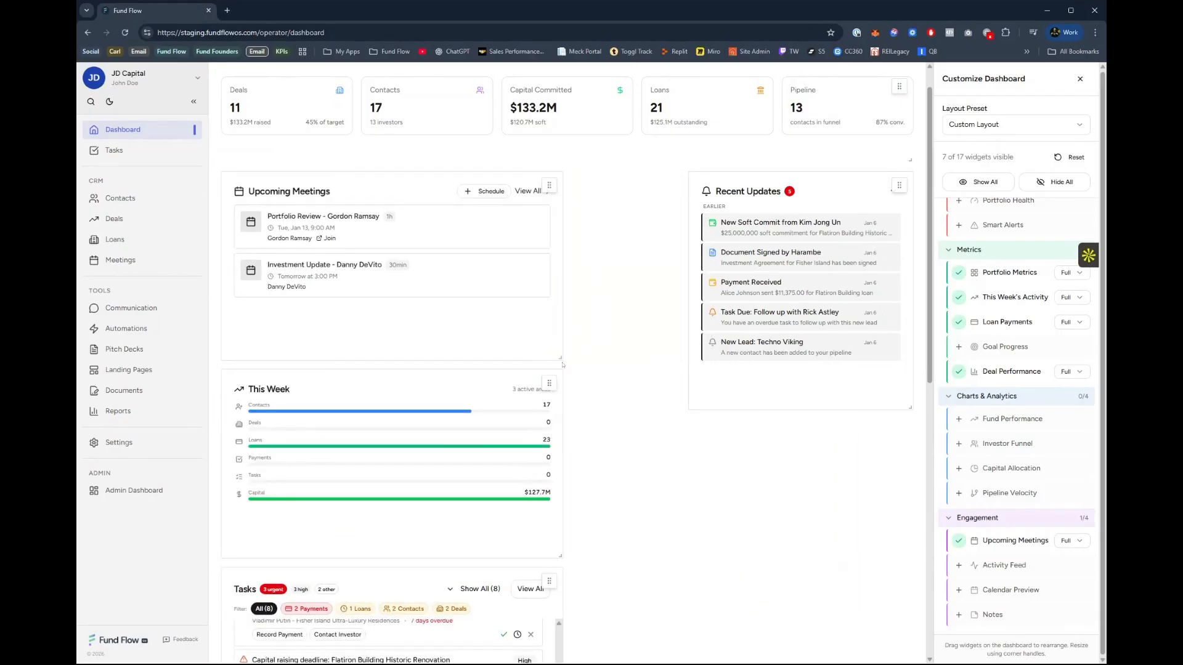
drag(559, 362, 386, 311)
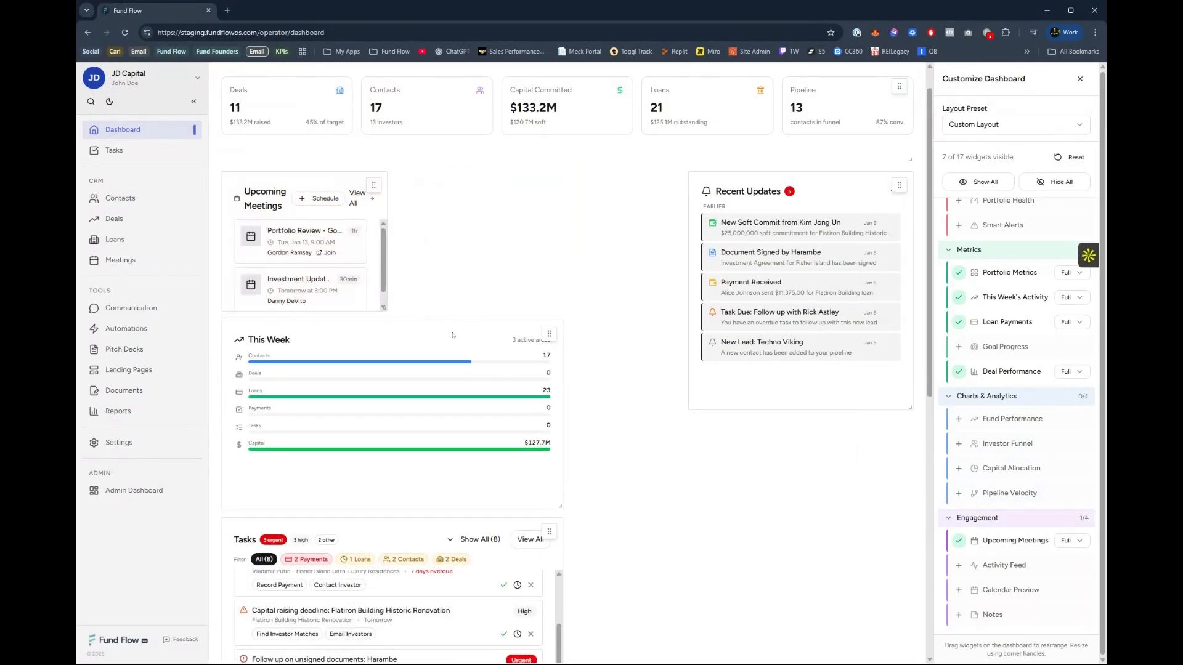
drag(547, 333, 665, 186)
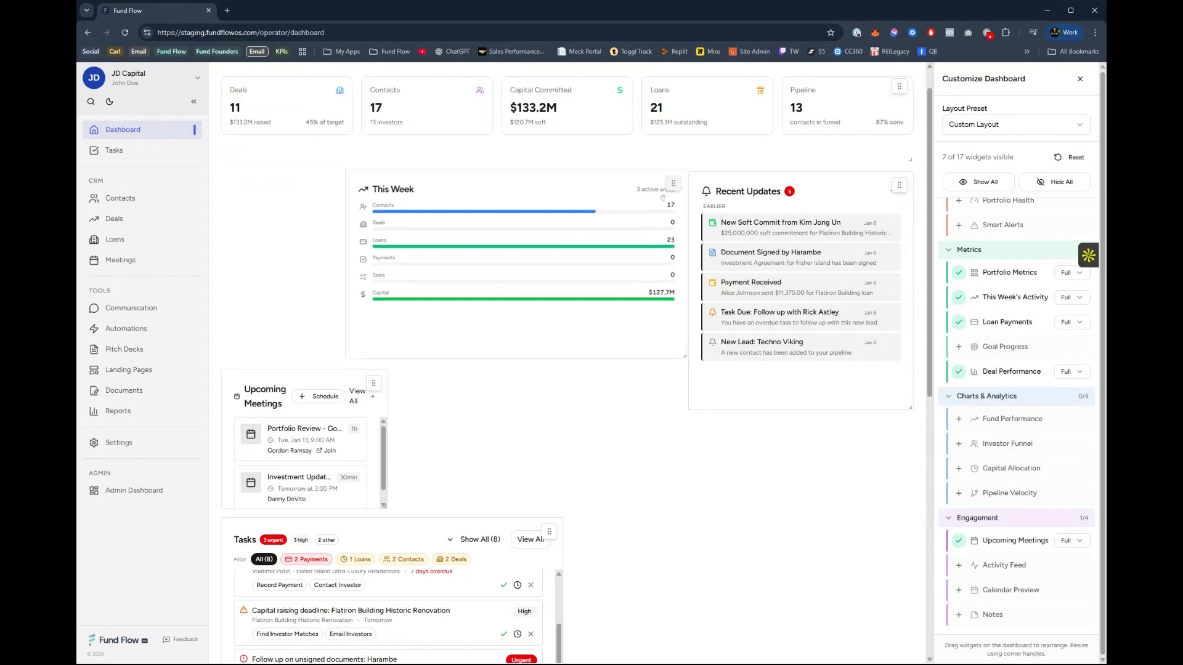
Reset the dashboard to its default widget layout and finish customizing it.
click(1072, 158)
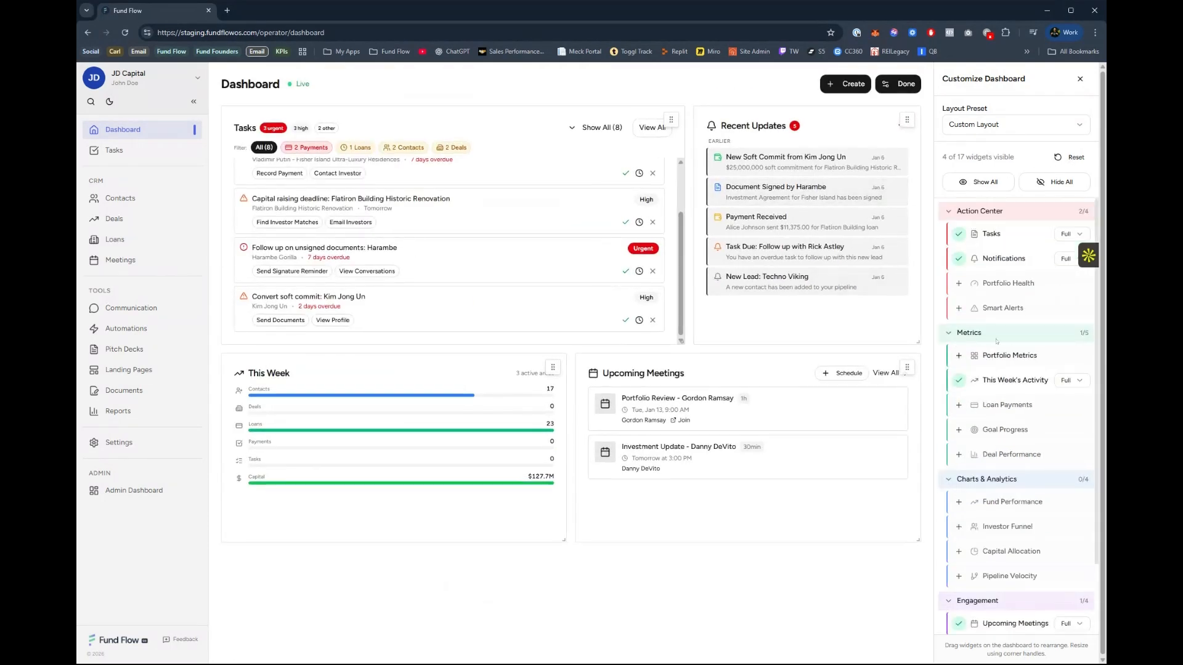
click(917, 84)
View the kinds of records that can be created from the dashboard, and close the list.
click(980, 89)
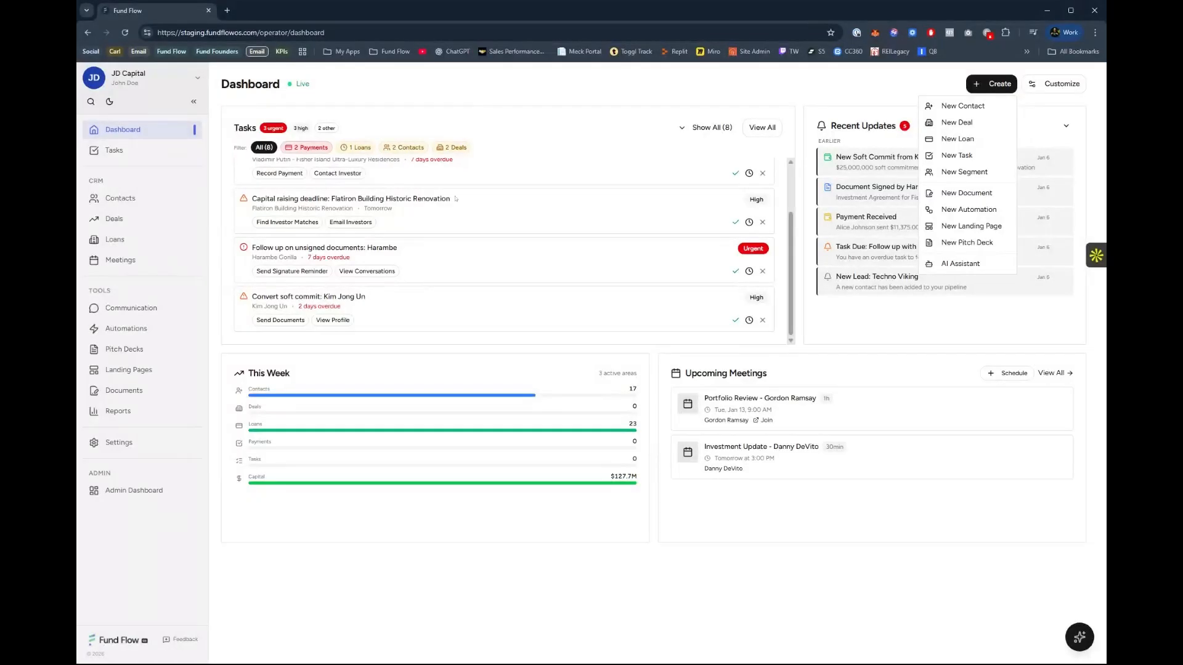
click(463, 118)
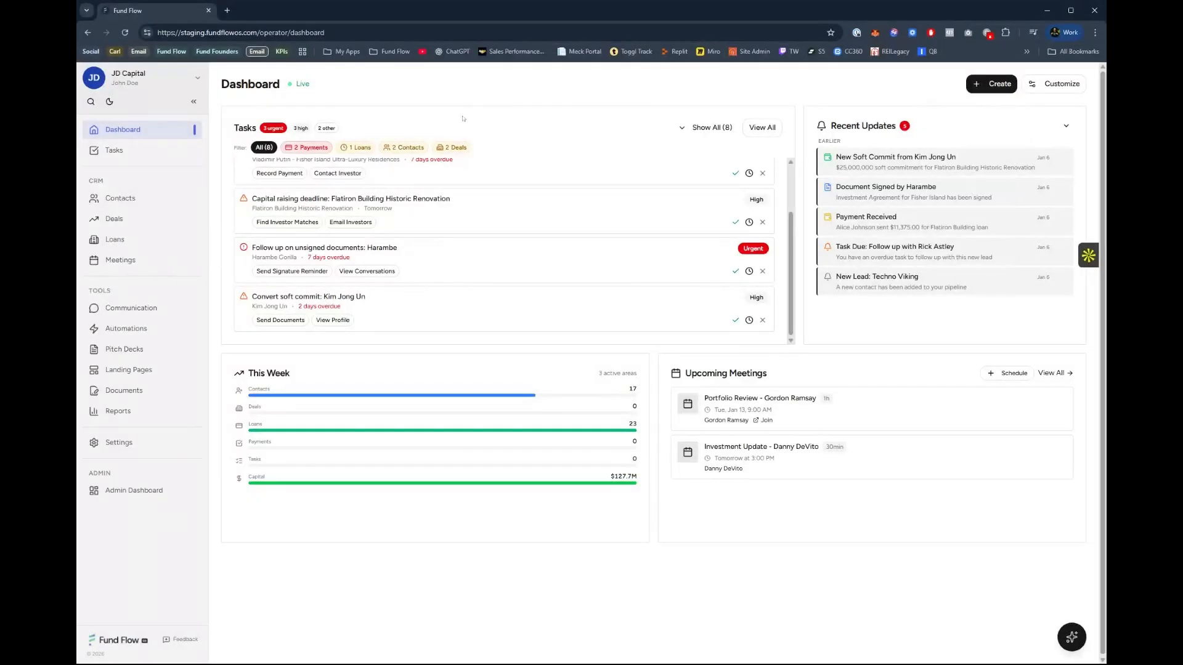
Open the Tasks page, examine a new task's priority, due date and entity link options using Deal, and cancel the form.
click(114, 150)
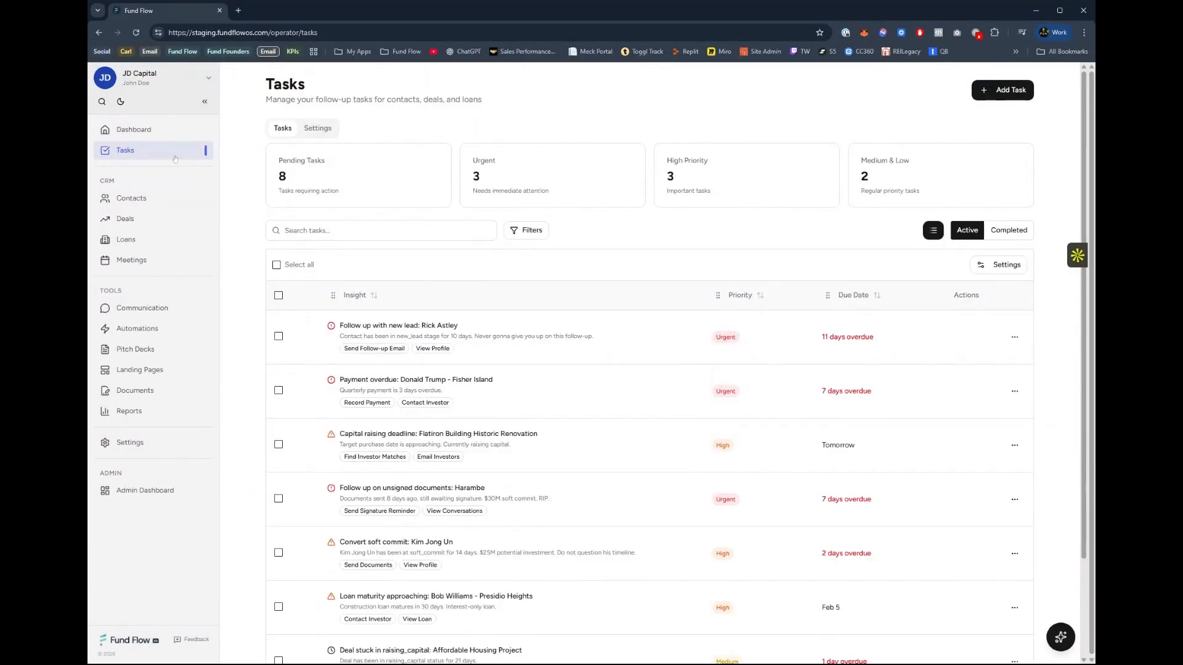
click(1015, 87)
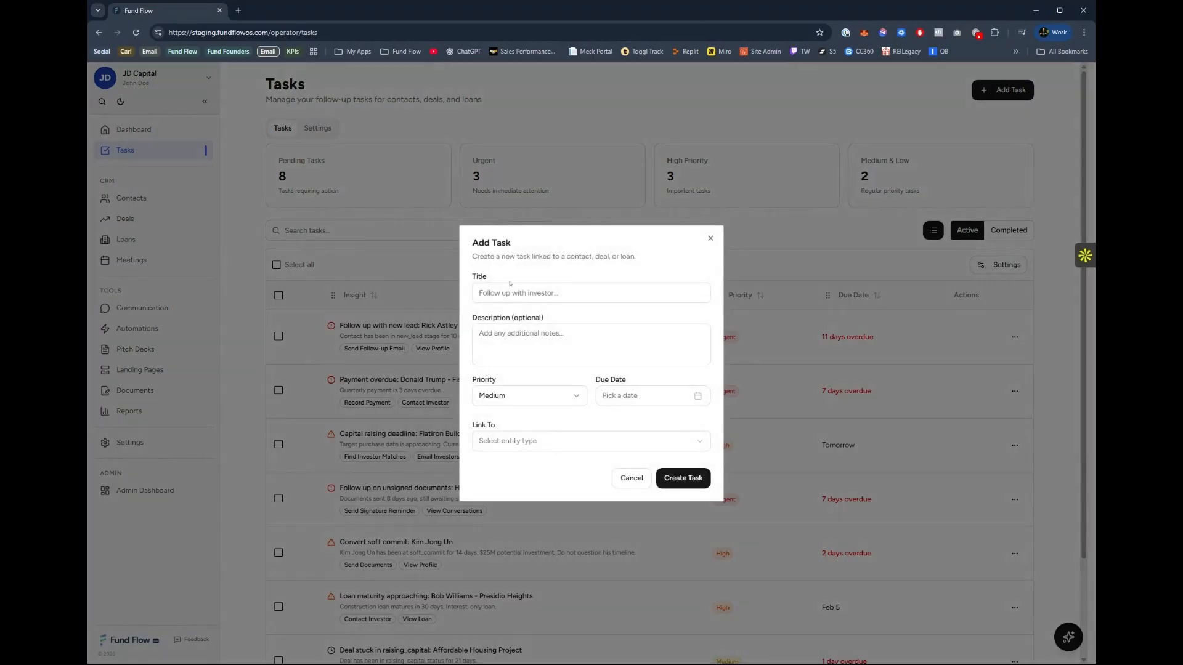
click(518, 391)
click(634, 401)
click(559, 441)
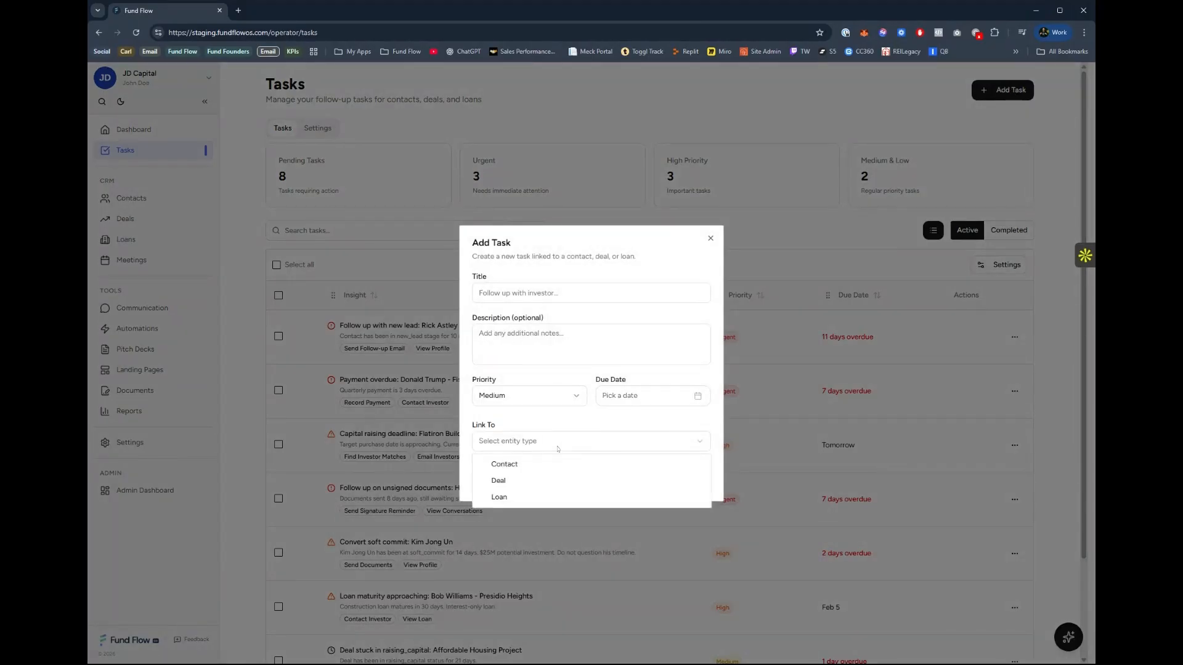
click(519, 481)
click(534, 462)
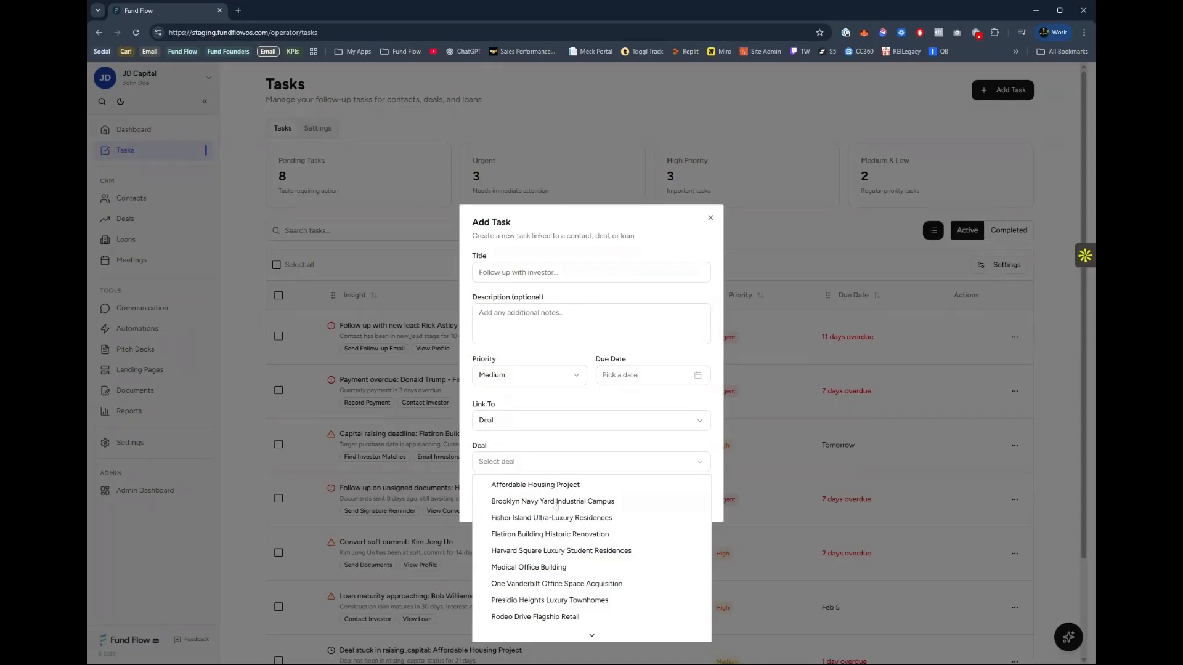
click(547, 411)
click(632, 498)
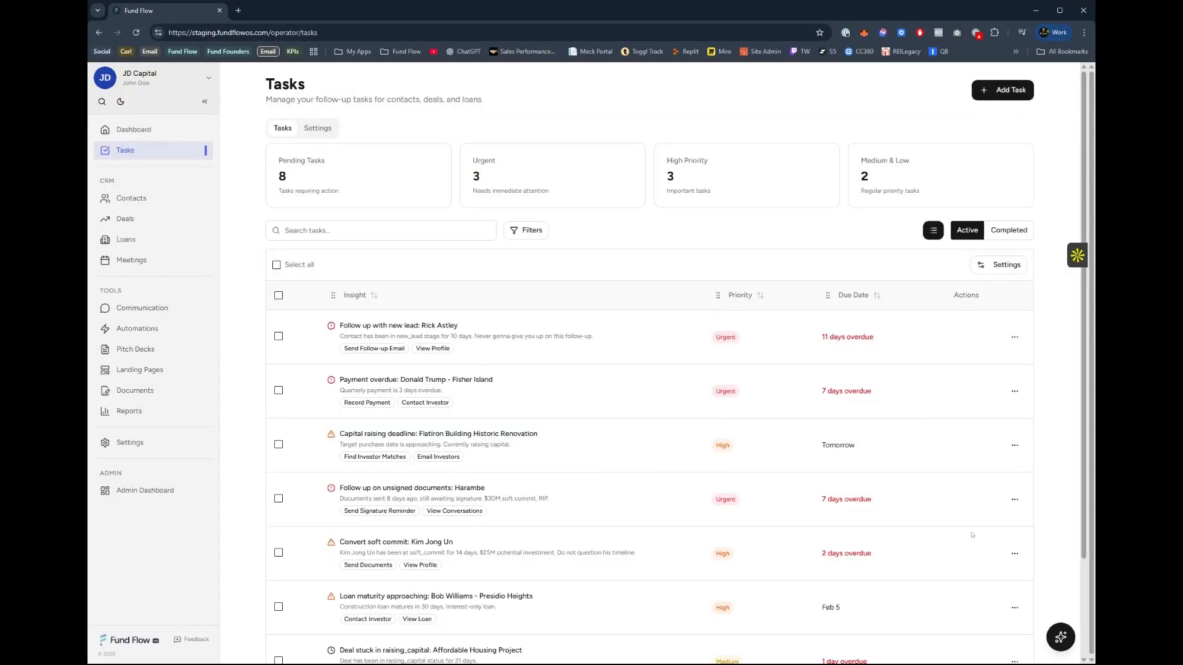
View the AI Assistant's conversation and example questions, and close the assistant.
click(1070, 635)
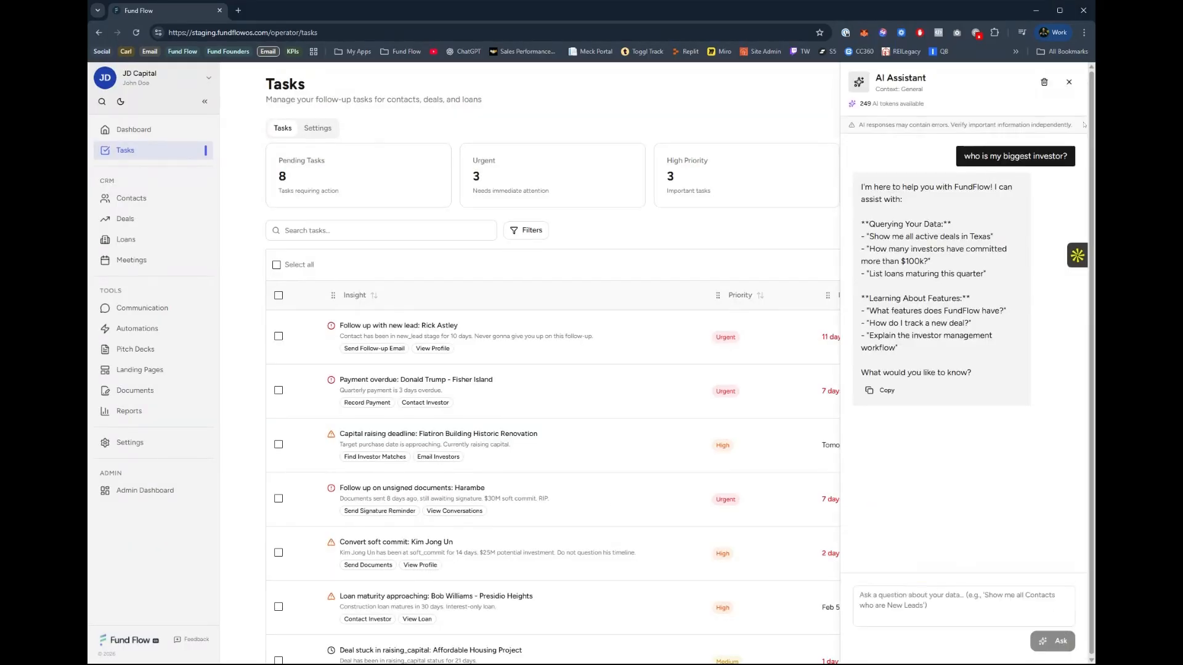
click(1070, 82)
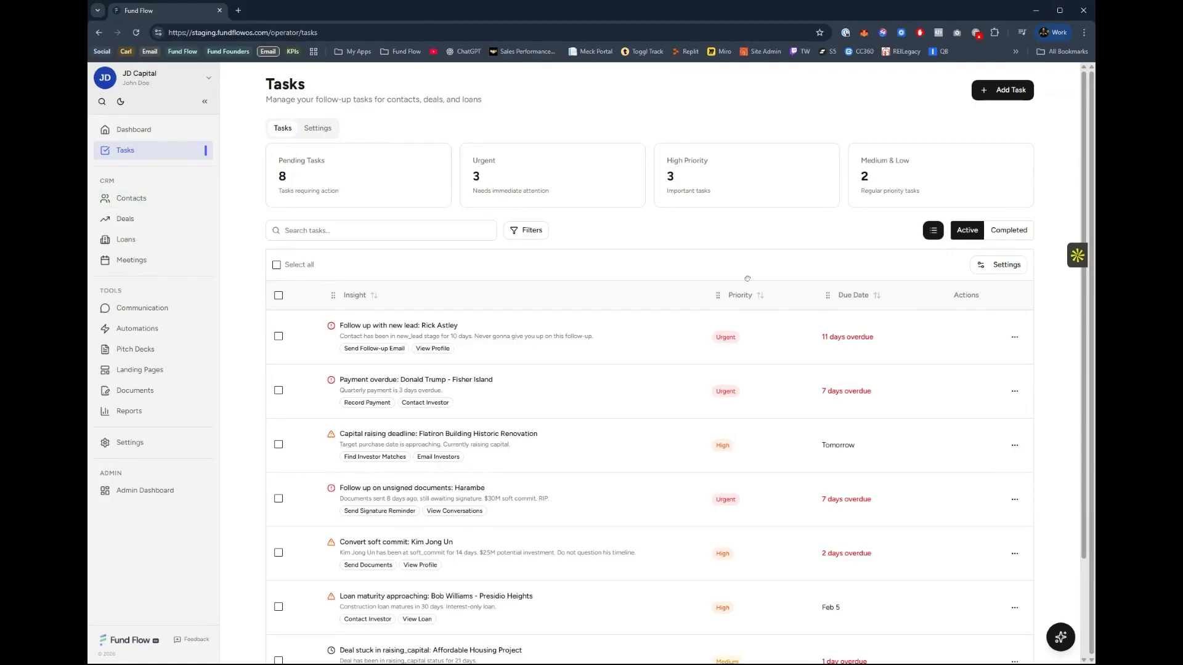
View the completed tasks, return to the active ones, and examine the task table's column, density and export options.
click(992, 230)
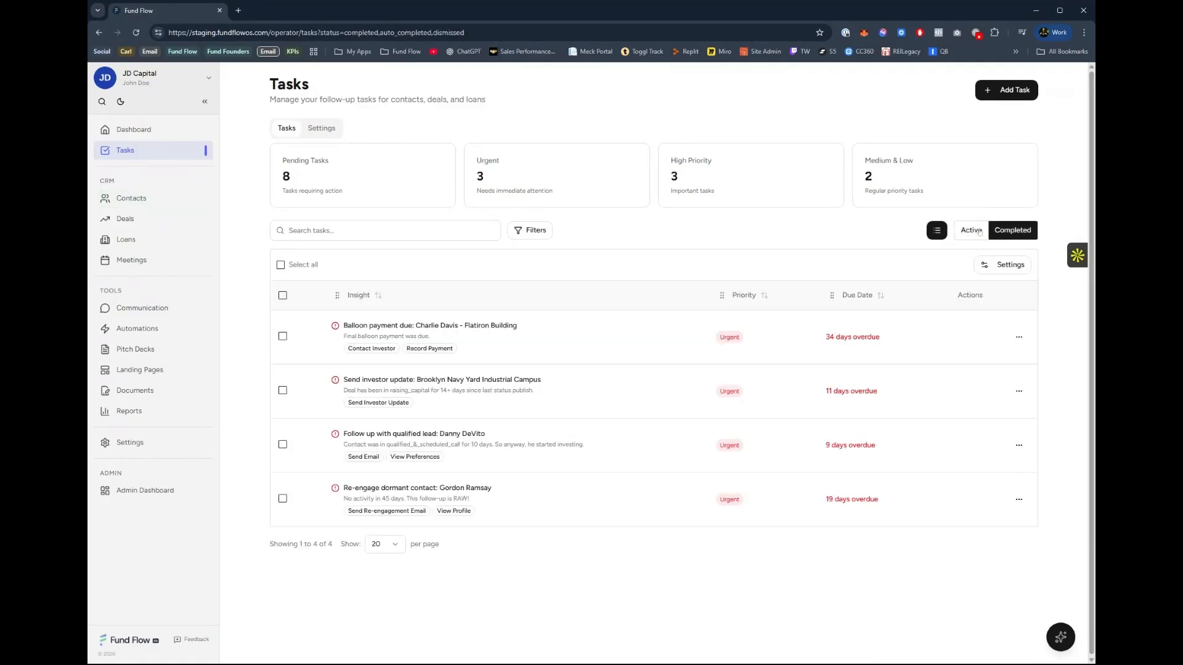
click(978, 230)
click(982, 266)
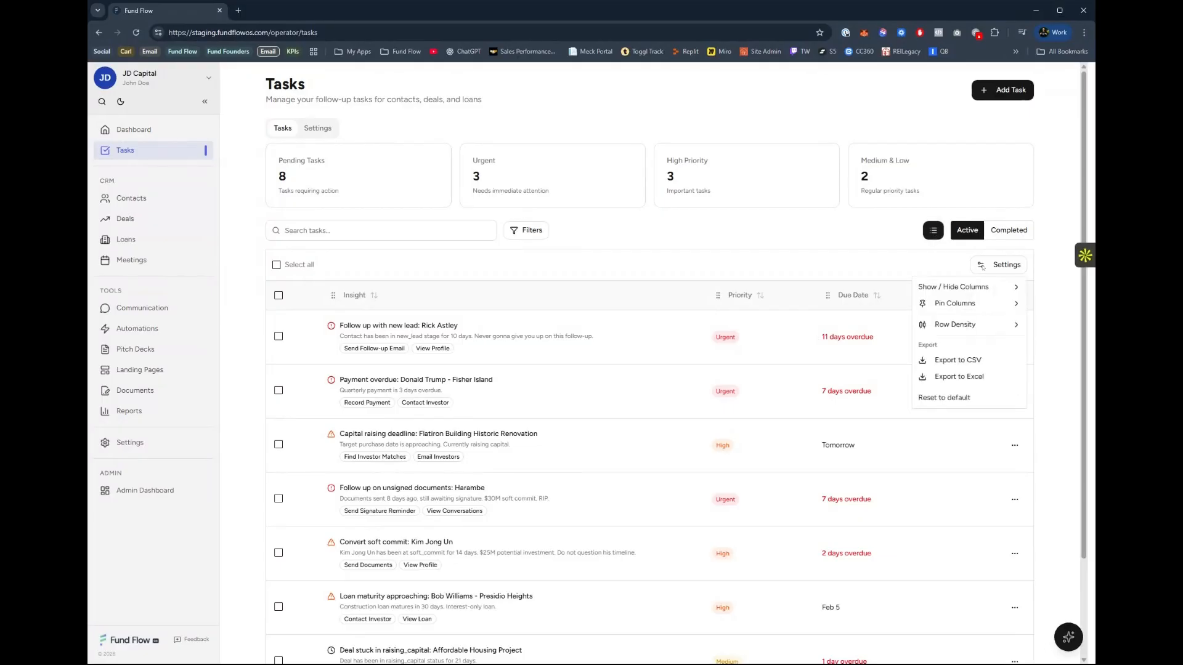
mouse_move(953, 307)
Open the Contacts pipeline and look through its stages from New Lead to Capital Received.
click(126, 196)
click(132, 198)
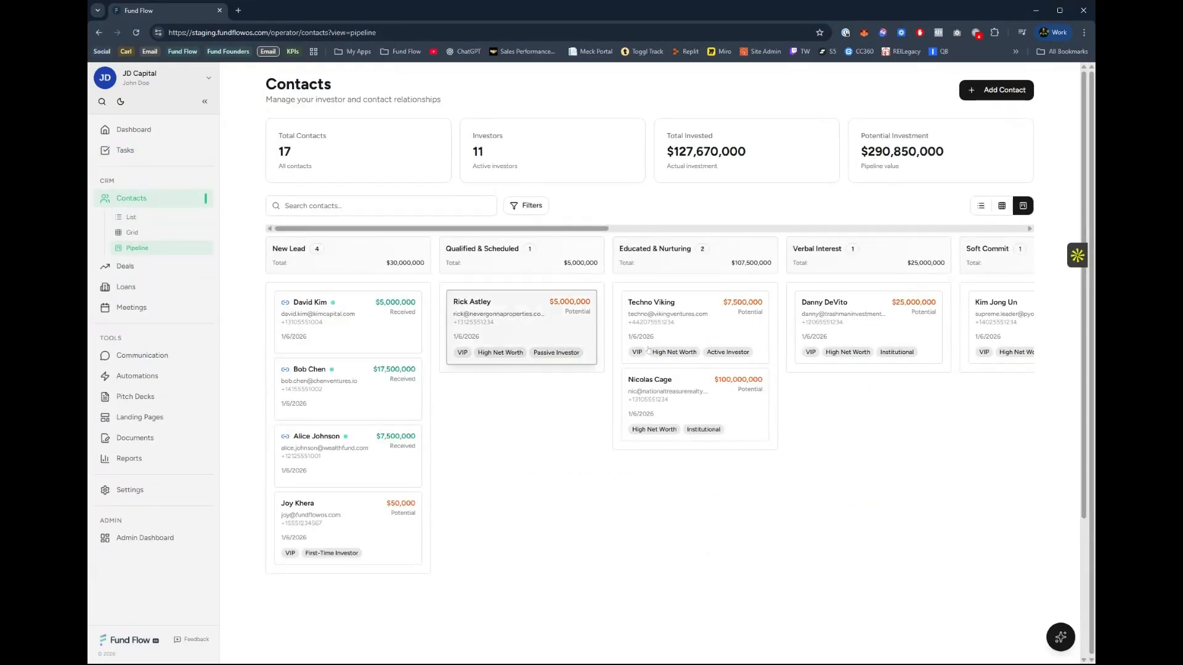
drag(573, 228, 1041, 243)
scroll(353, 291, left, 10)
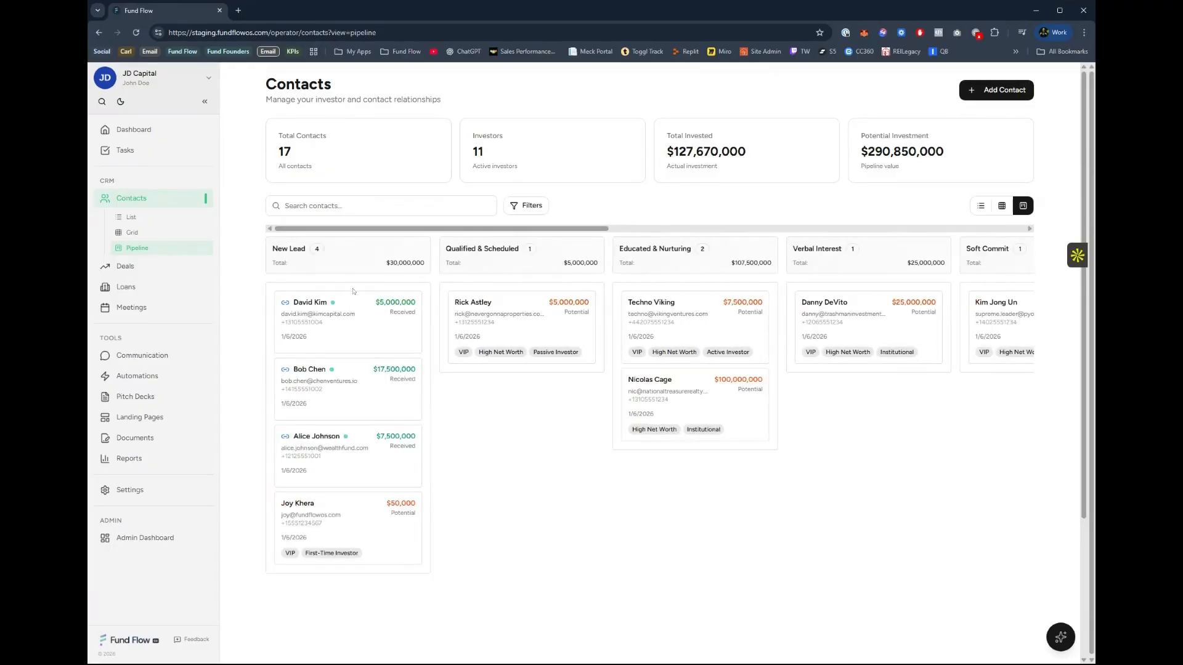
scroll(761, 266, right, 10)
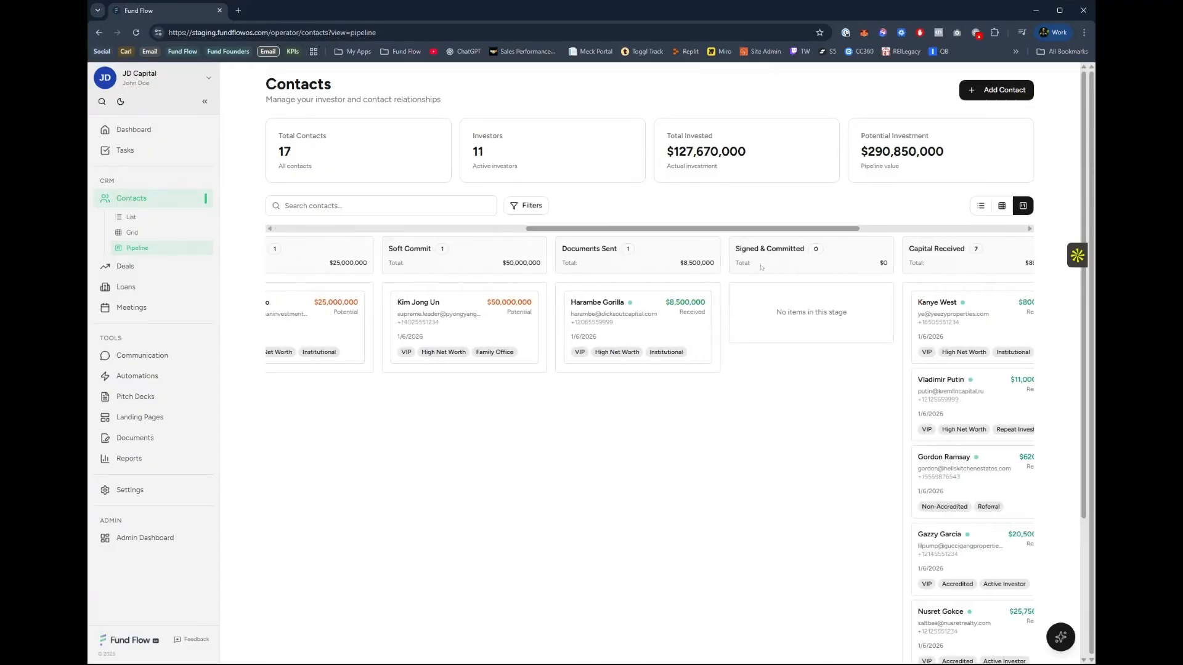
Show the contacts as a grid, switch them to the list view, and look through the list.
click(1002, 205)
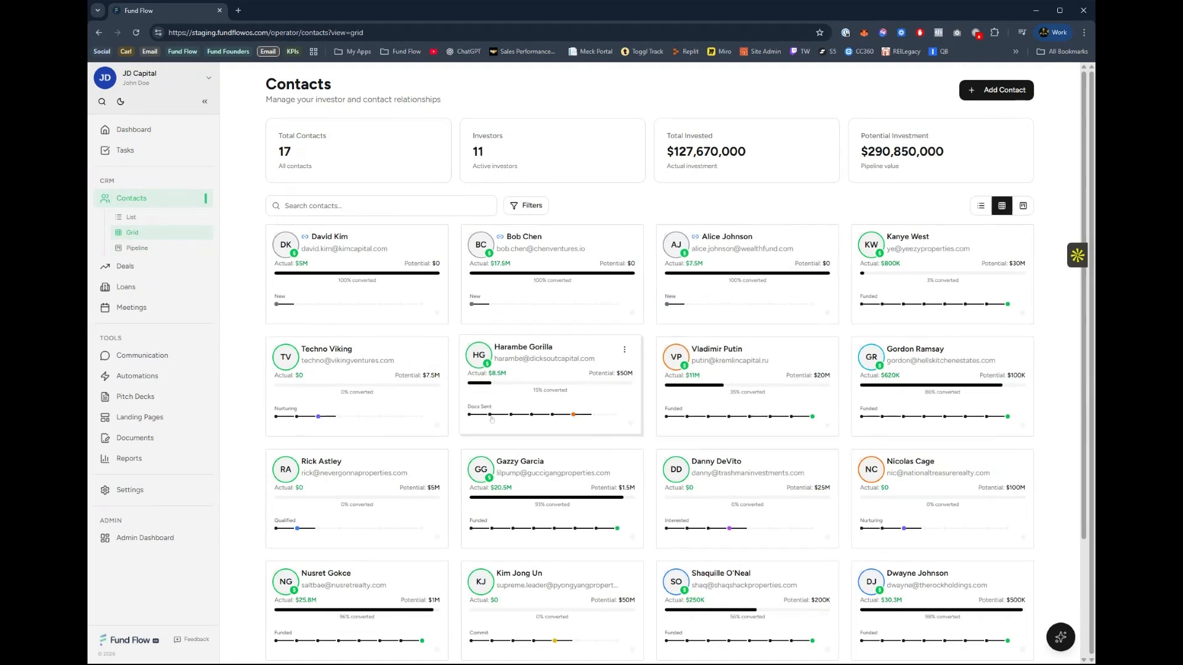
click(981, 205)
scroll(462, 332, down, 2)
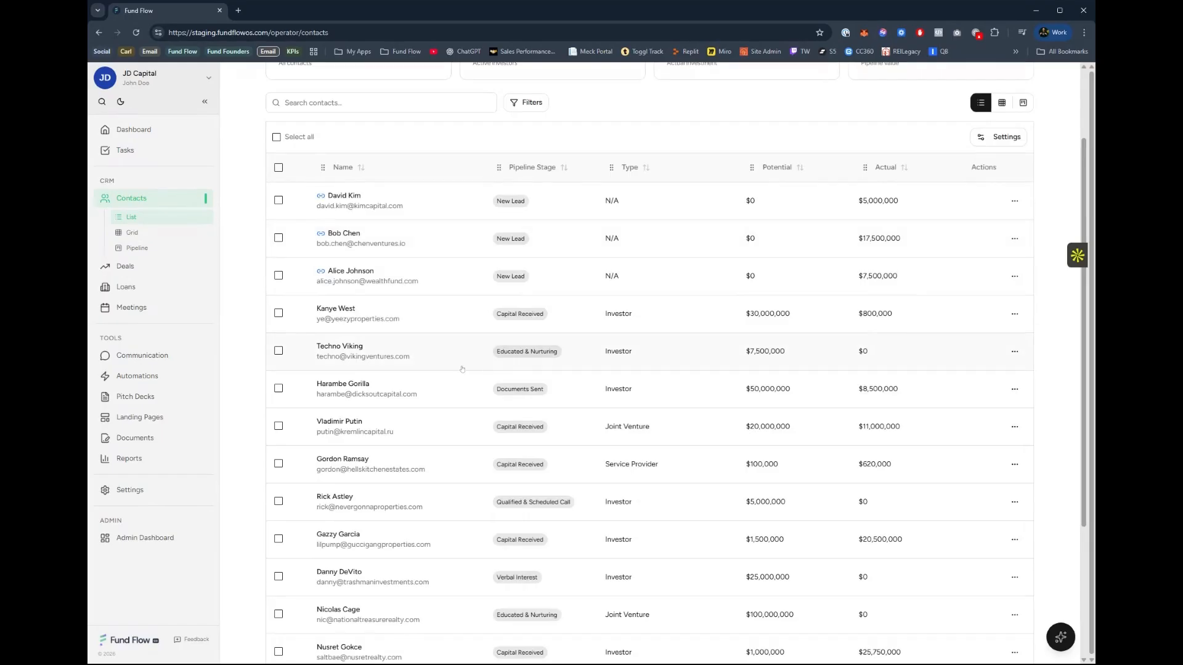
scroll(659, 336, up, 2)
Try the Compact row density on the contacts table and set it back to Comfortable.
click(998, 240)
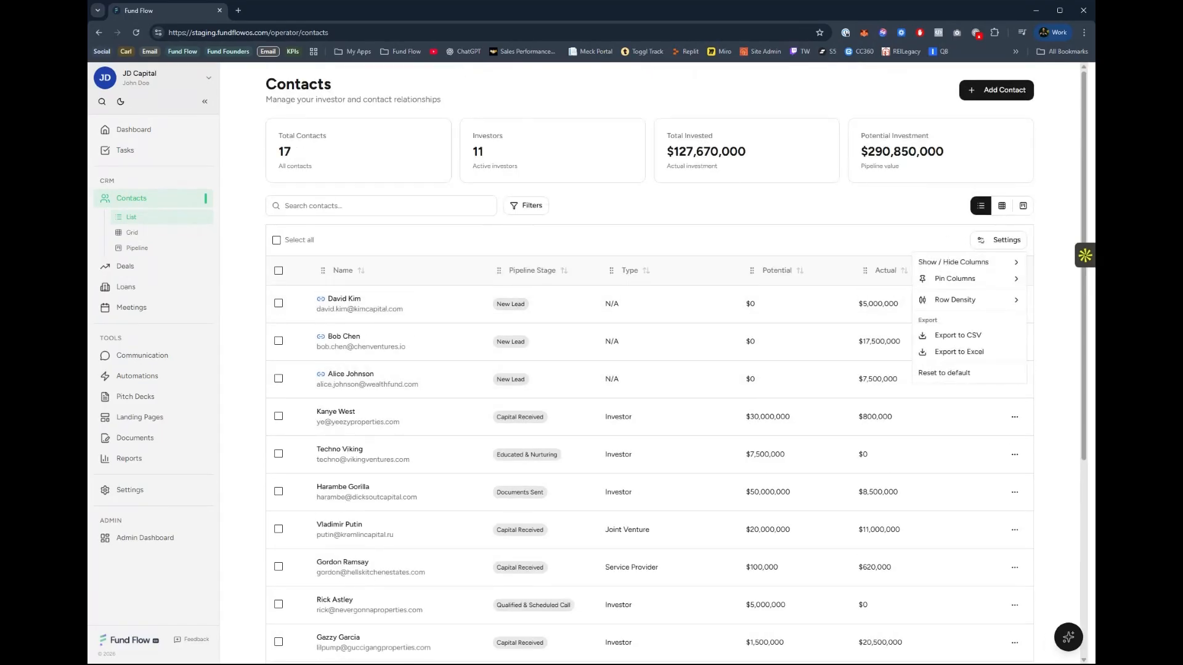
mouse_move(981, 300)
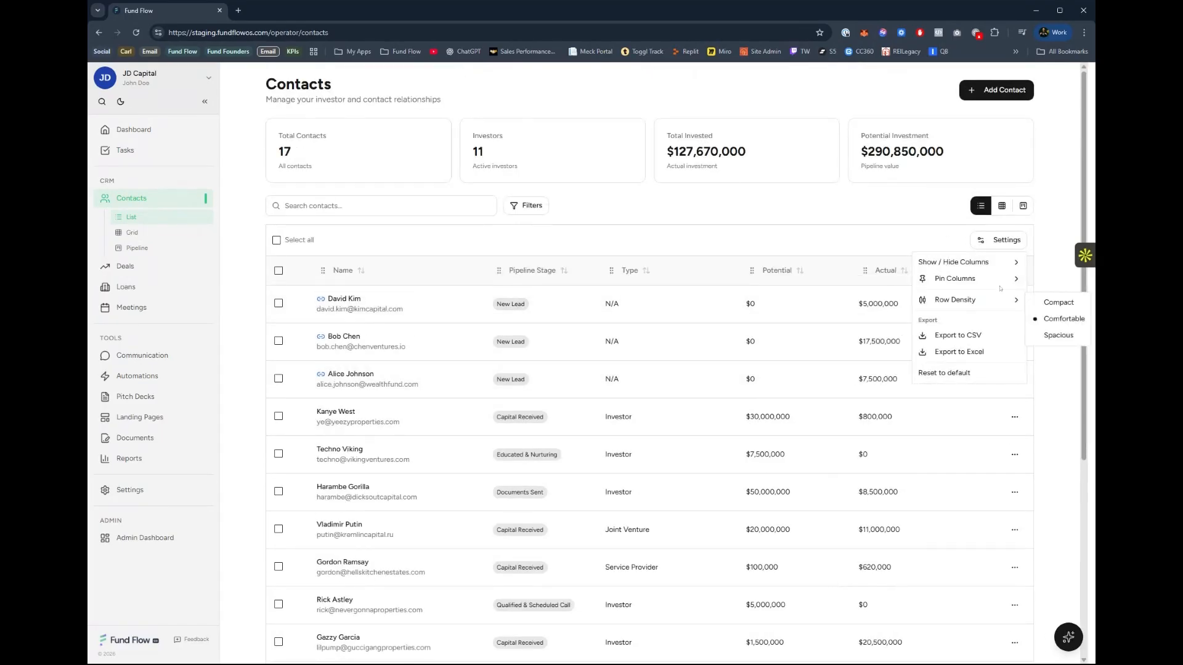
click(1058, 302)
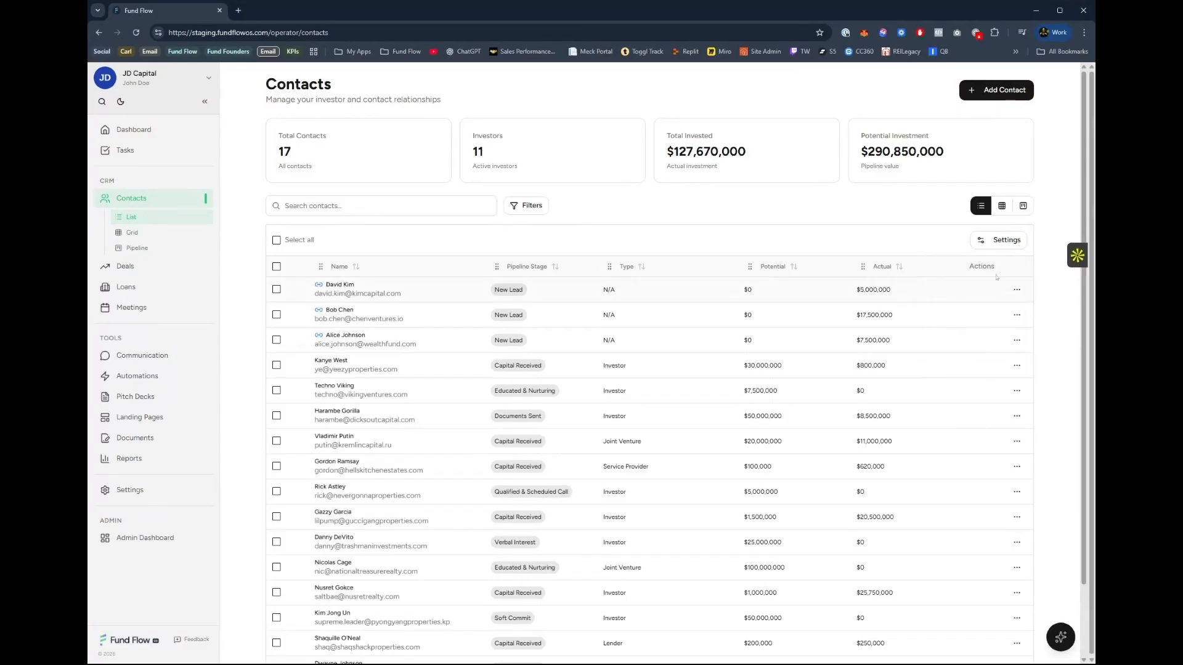
click(998, 240)
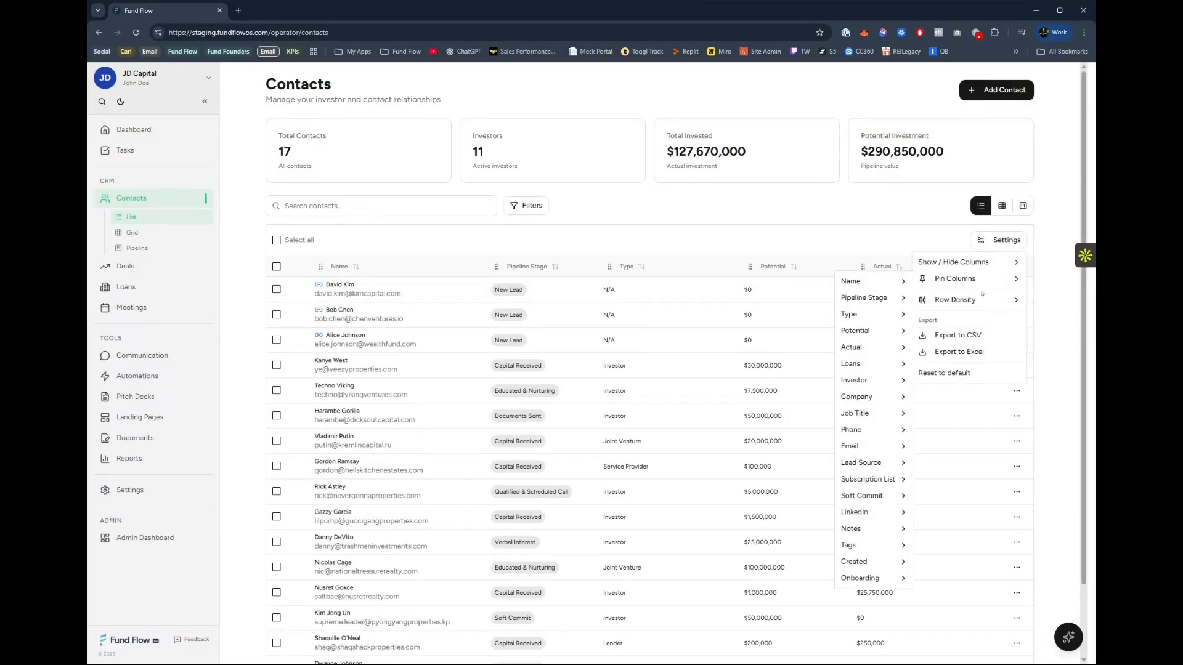
mouse_move(994, 302)
click(1056, 318)
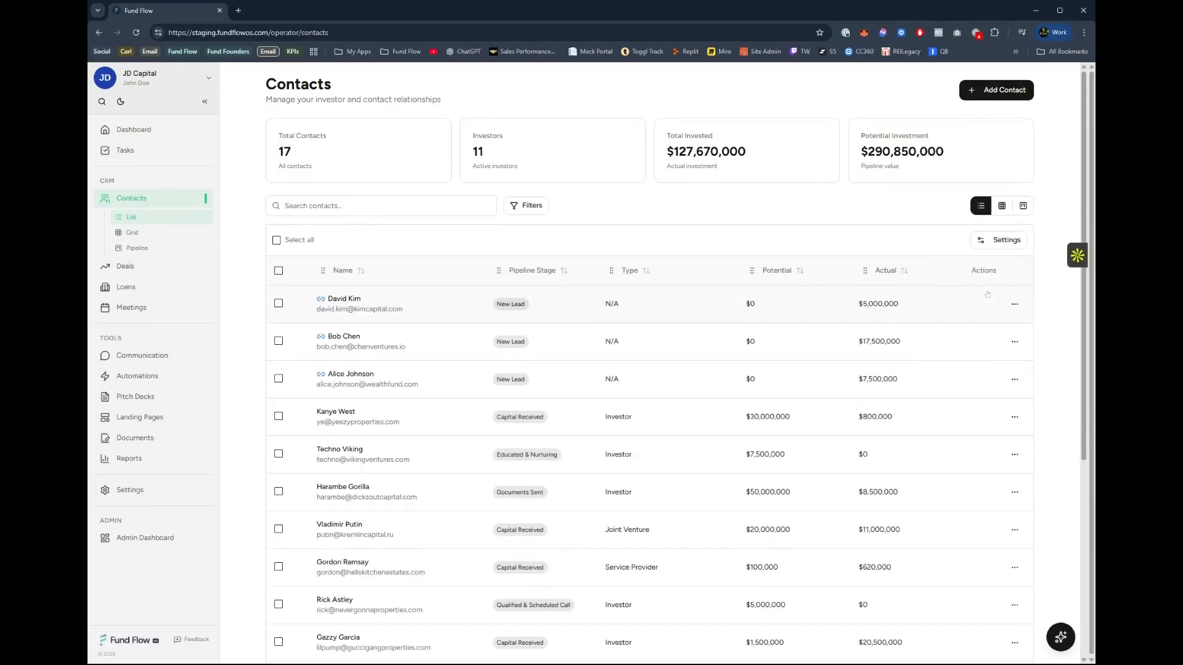
Show the Phone column in the contacts table.
click(993, 246)
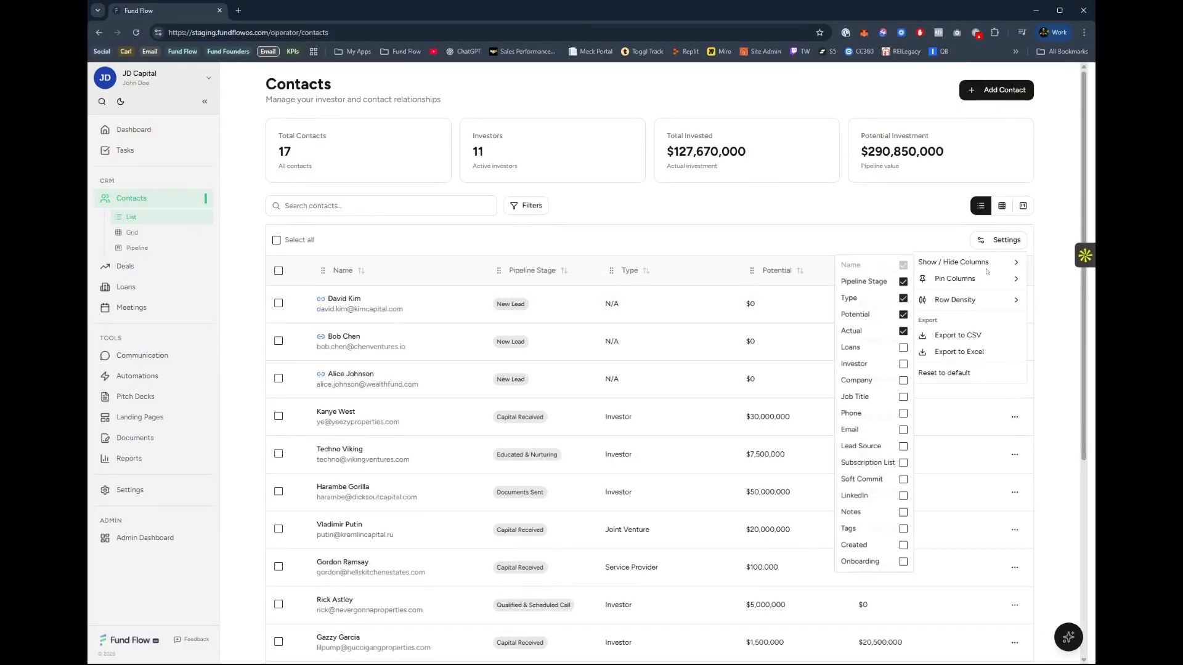
click(903, 413)
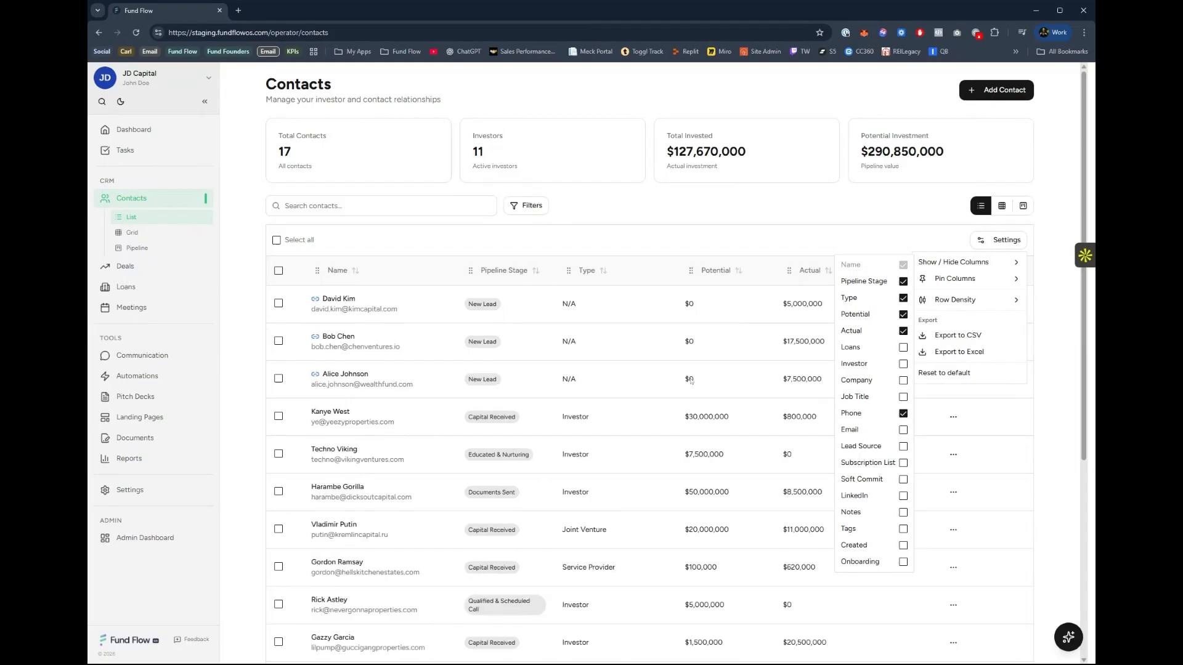
click(617, 219)
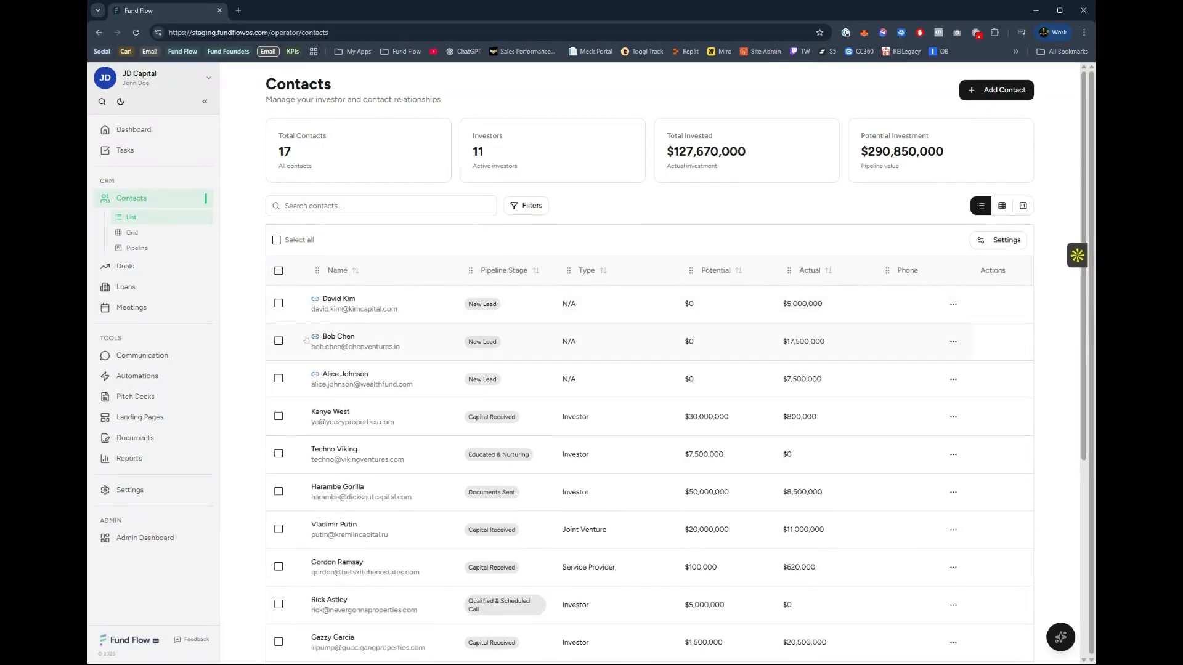
Start adding a new contact, enter the contact's email address, and continue to the contact information.
click(992, 91)
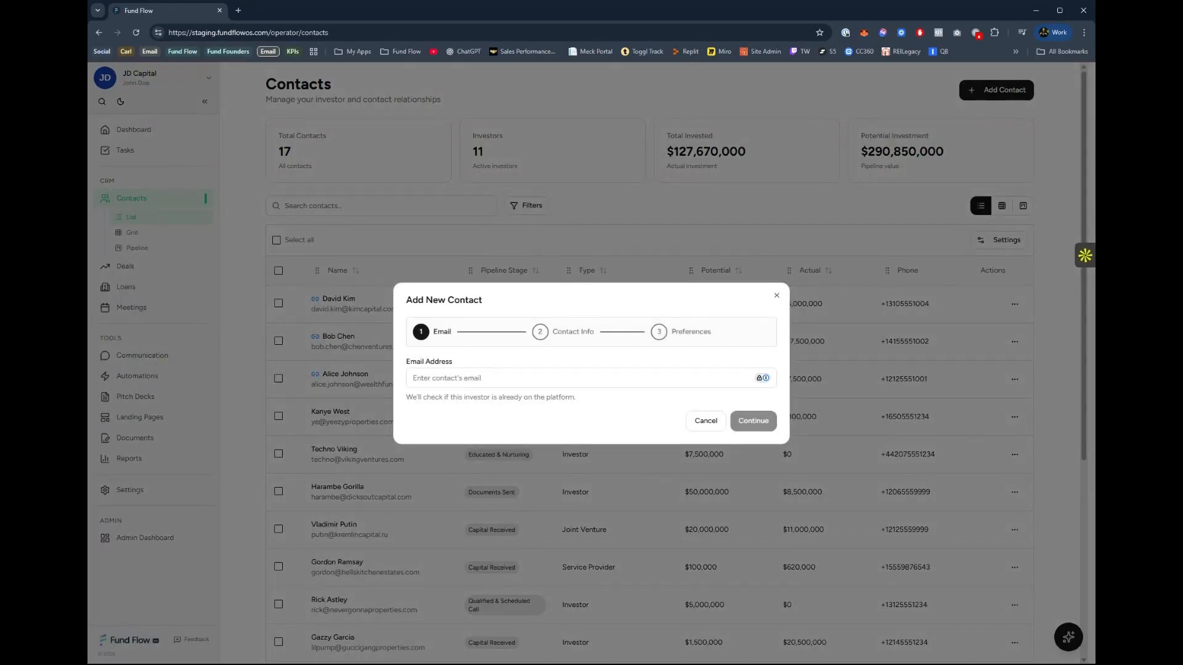
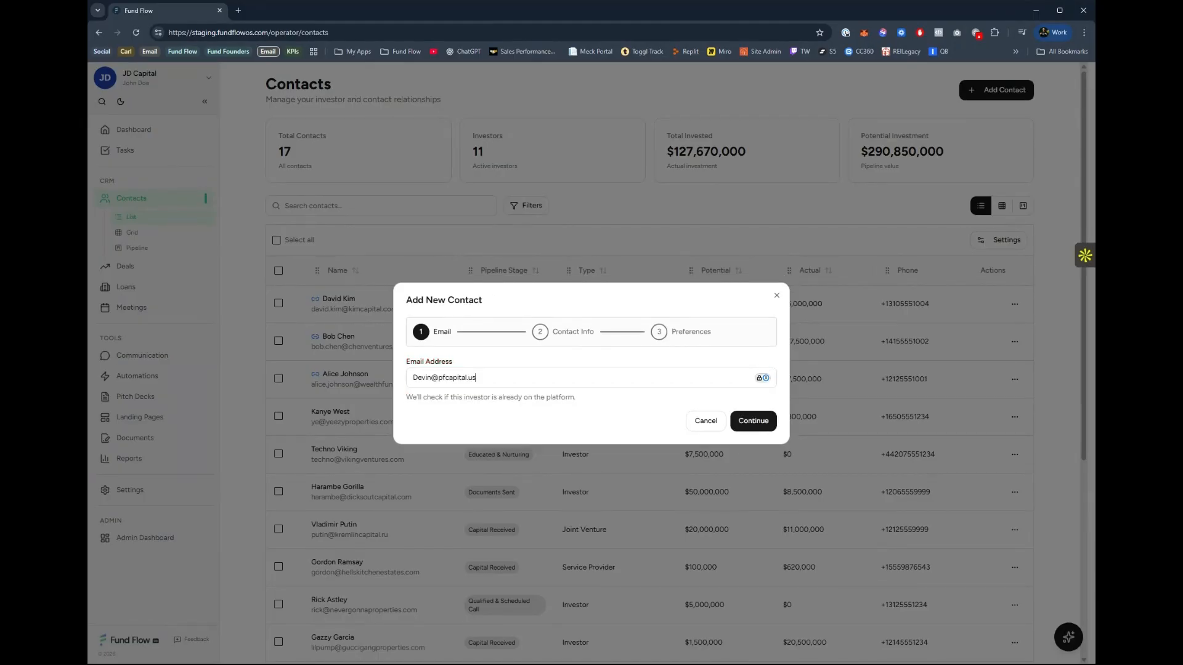
click(765, 428)
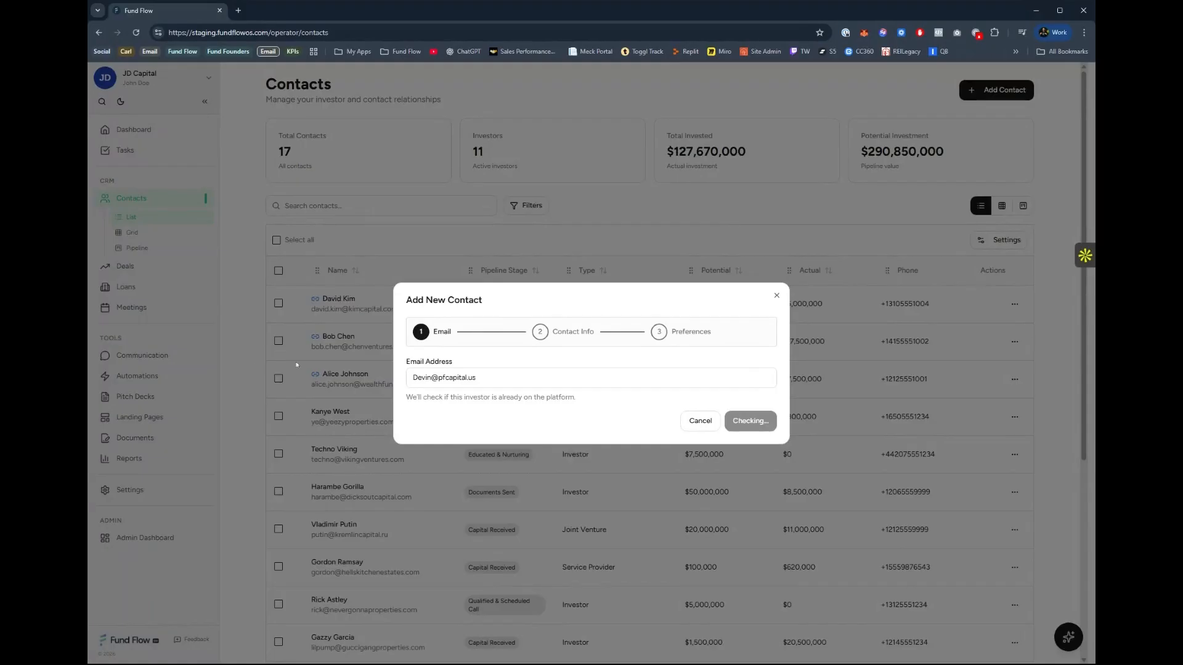
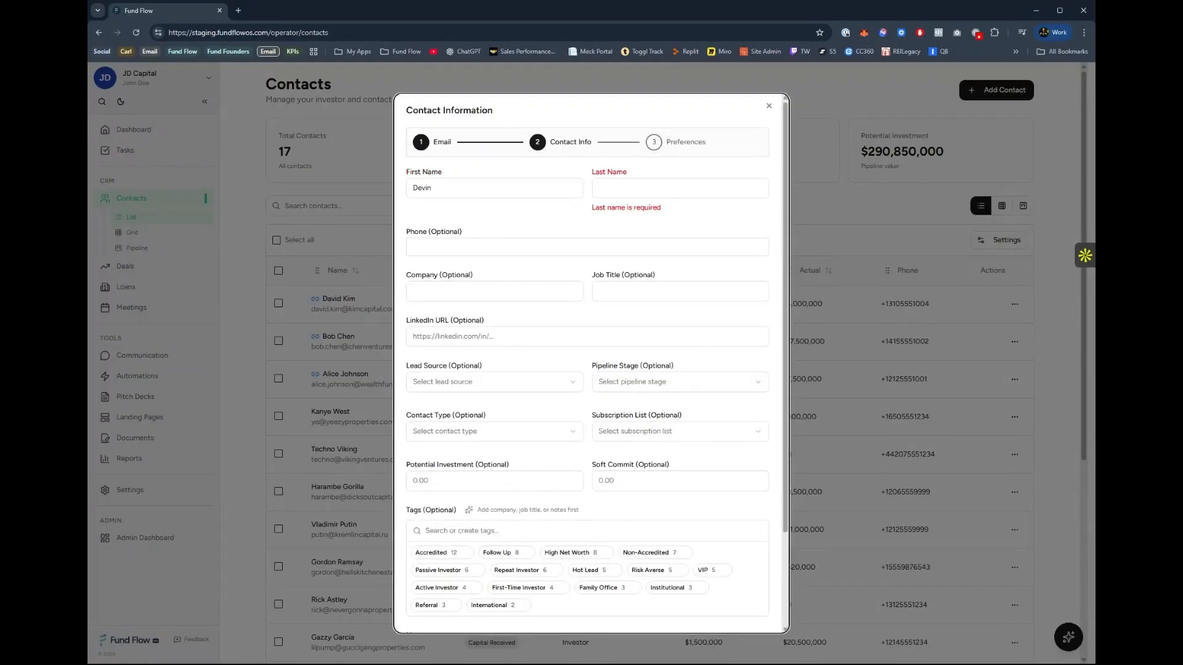
Fill in the new contact's first and last name.
click(492, 190)
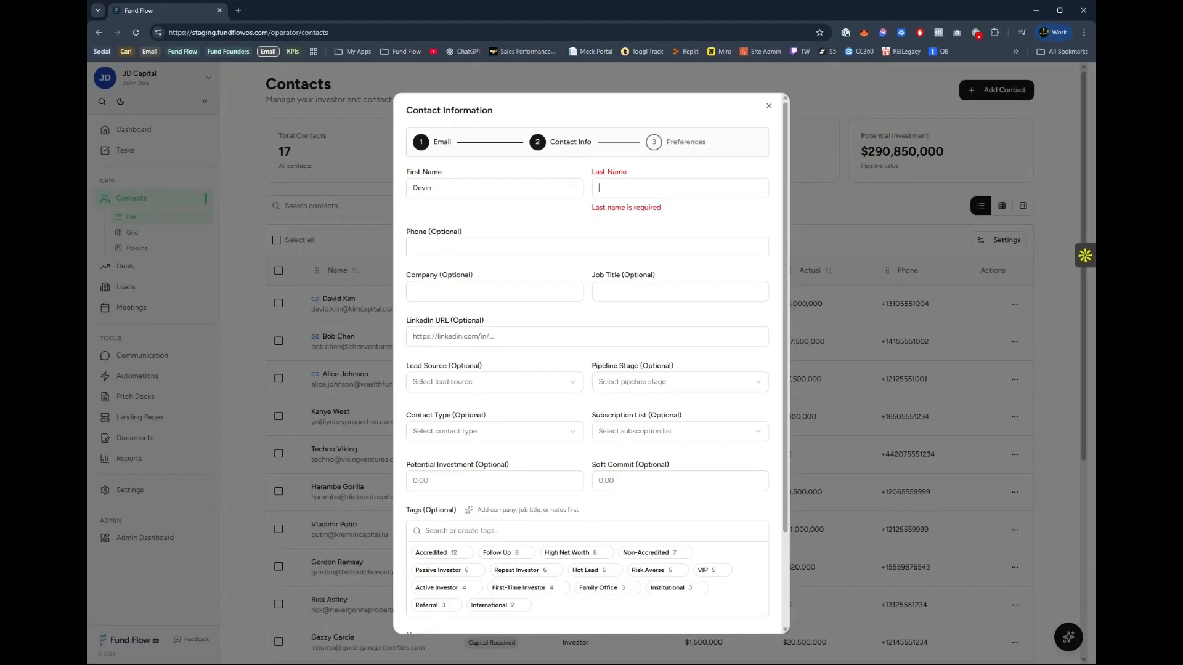
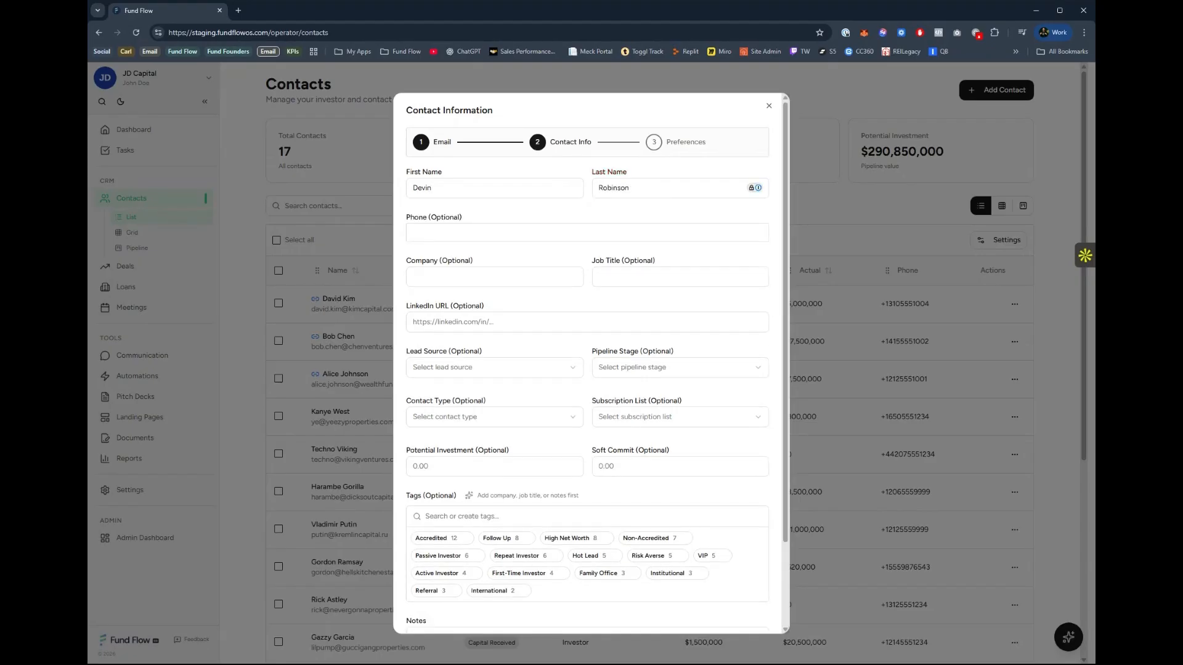
Set the new contact's company to PF Capital and job title to CEO.
click(585, 215)
click(494, 277)
text(POF)
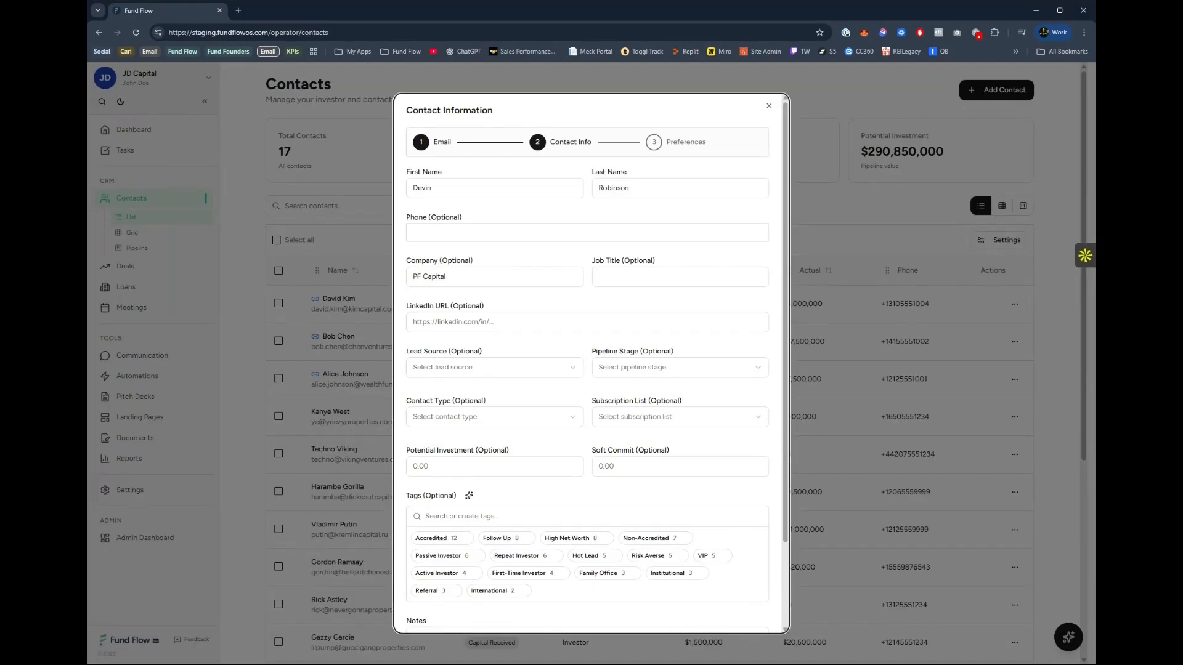
click(616, 277)
key(Tab)
key(Tab)
Find the contact's LinkedIn profile in a new browser tab and paste its address as the new contact's LinkedIn URL.
click(469, 322)
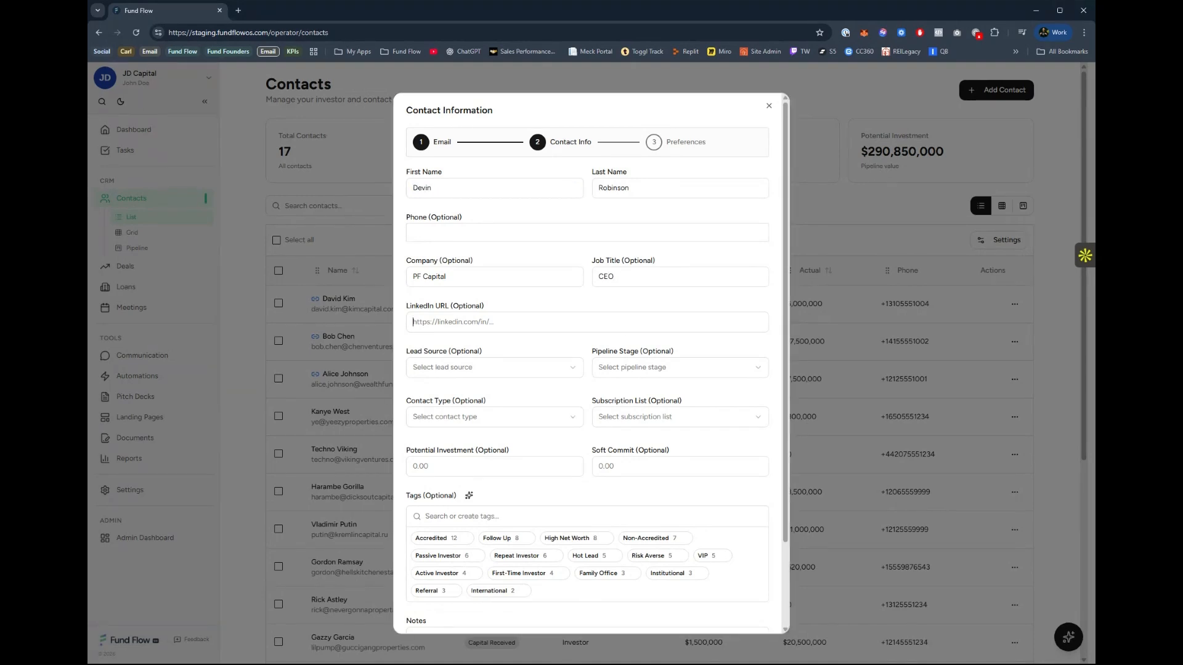
click(237, 11)
text(devin)
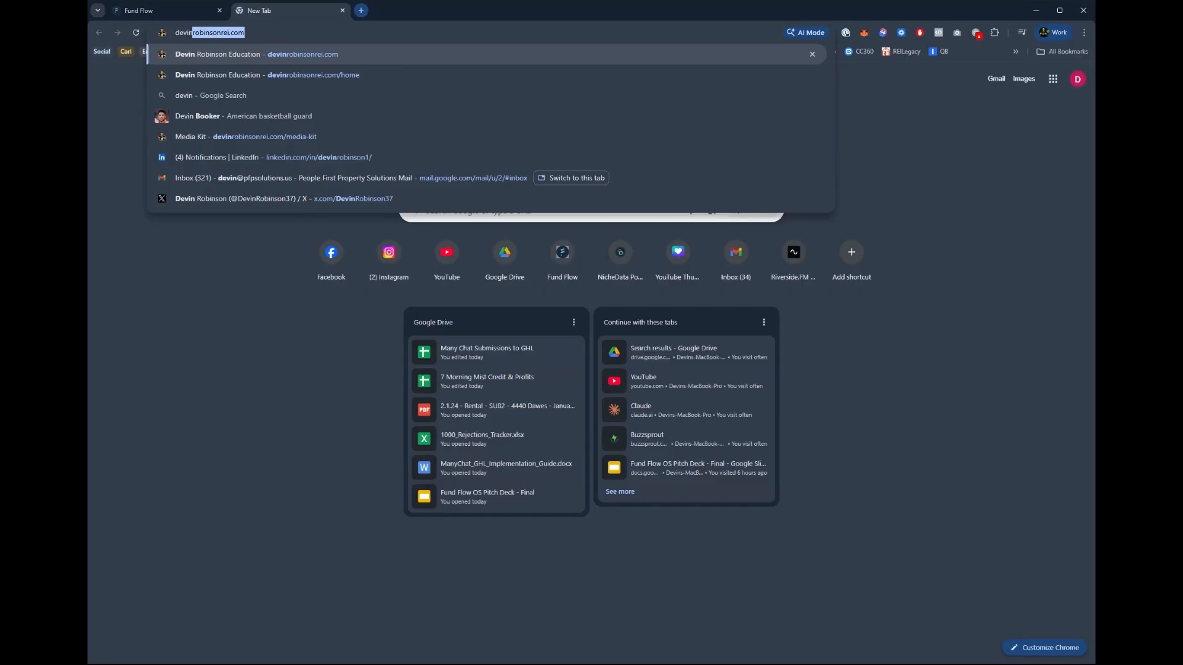
key(BackSpace)
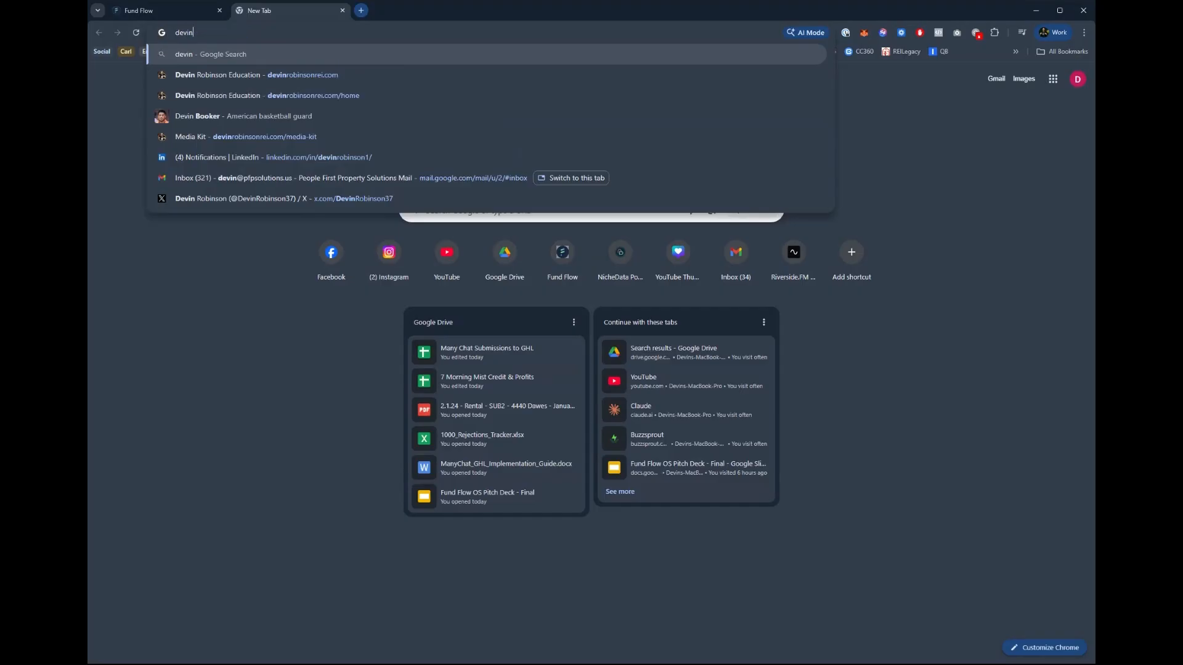
click(319, 157)
click(160, 10)
click(468, 321)
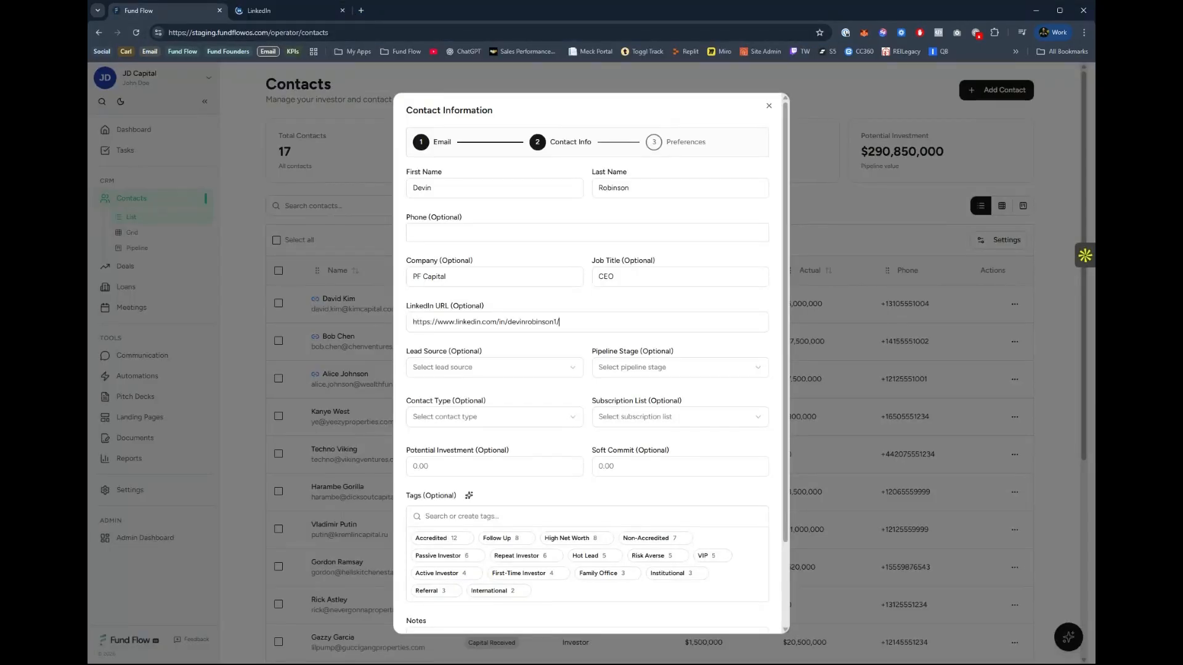
Set the new contact's lead source to Friends & Family and pipeline stage to New Lead.
click(470, 369)
scroll(477, 419, down, 2)
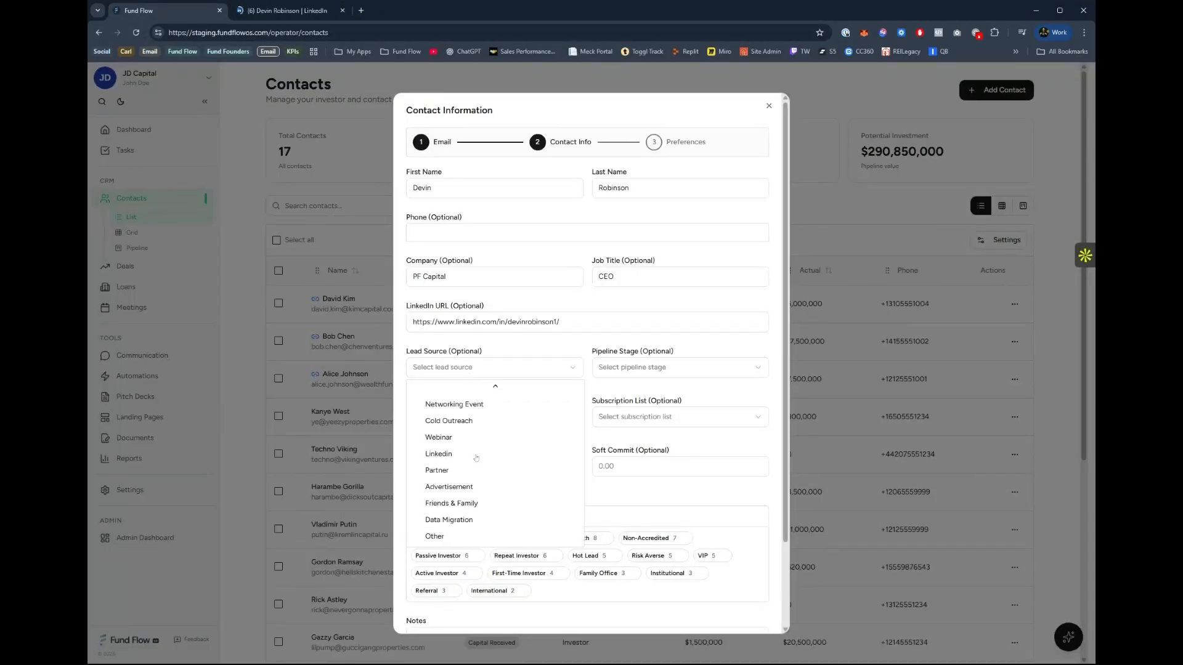
click(482, 505)
click(657, 370)
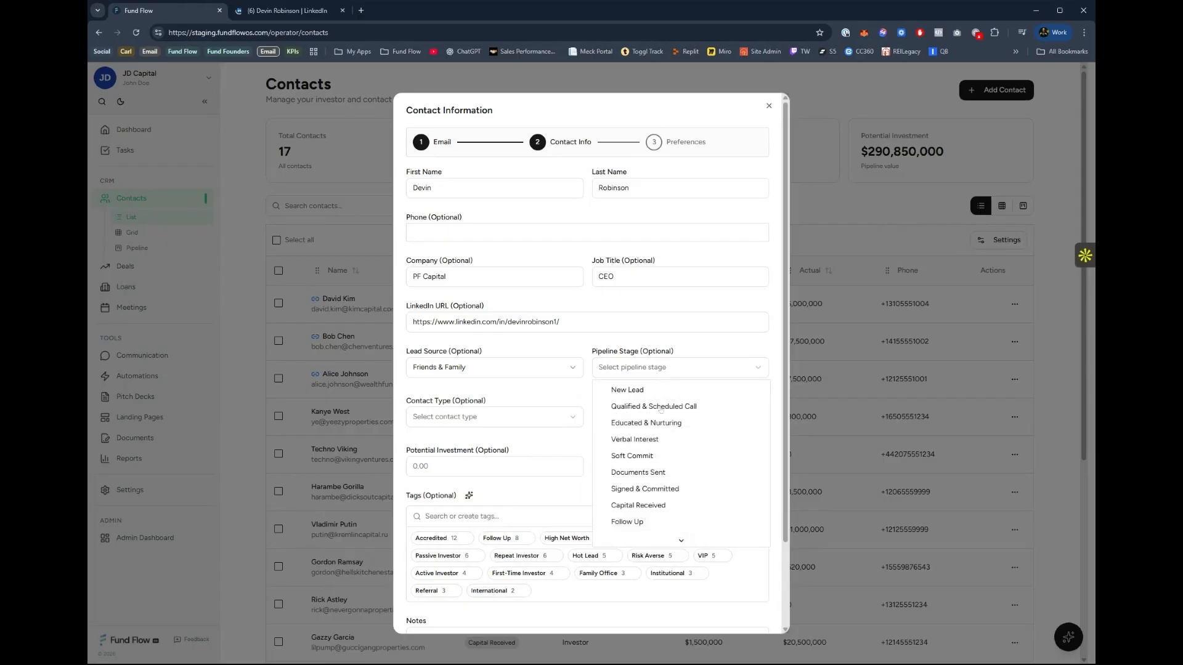
click(640, 391)
Set the contact type to Investor and the subscription list to All Updates, keeping New Lead as the pipeline stage.
click(509, 424)
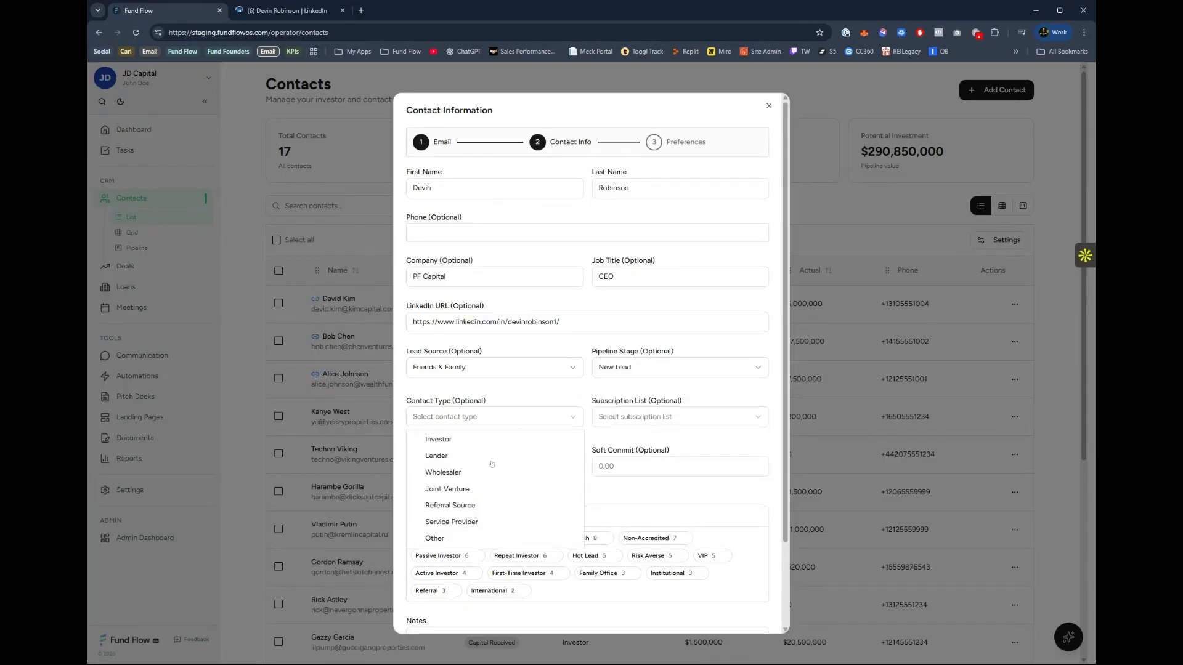
click(438, 439)
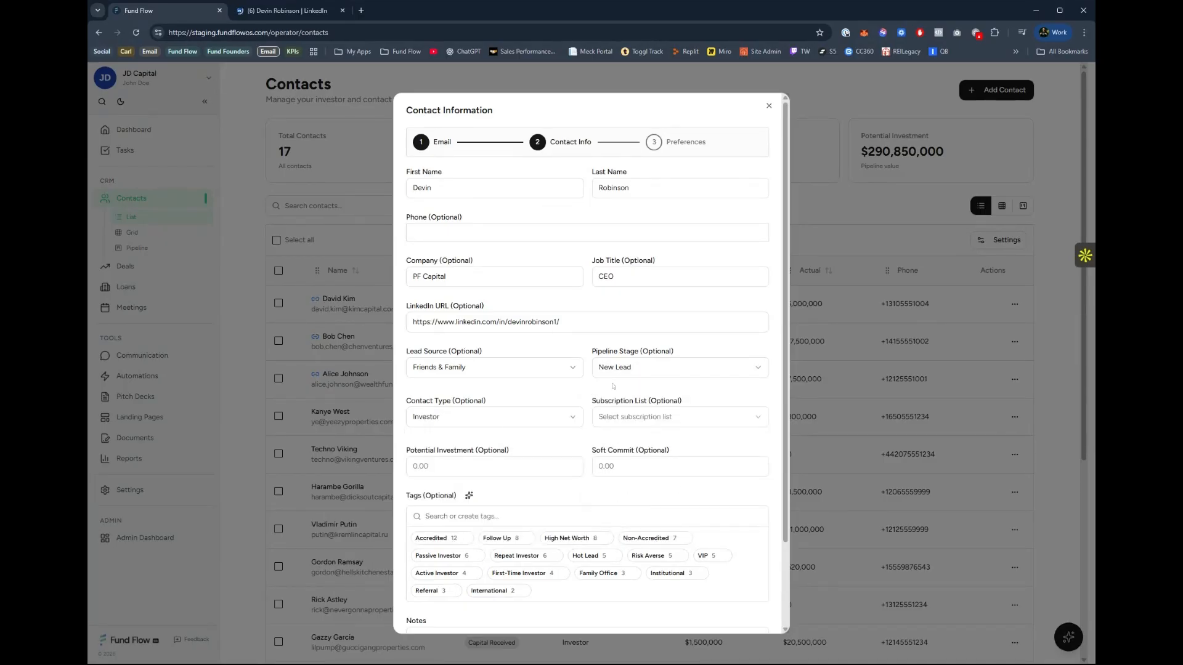
click(619, 373)
click(632, 397)
click(627, 418)
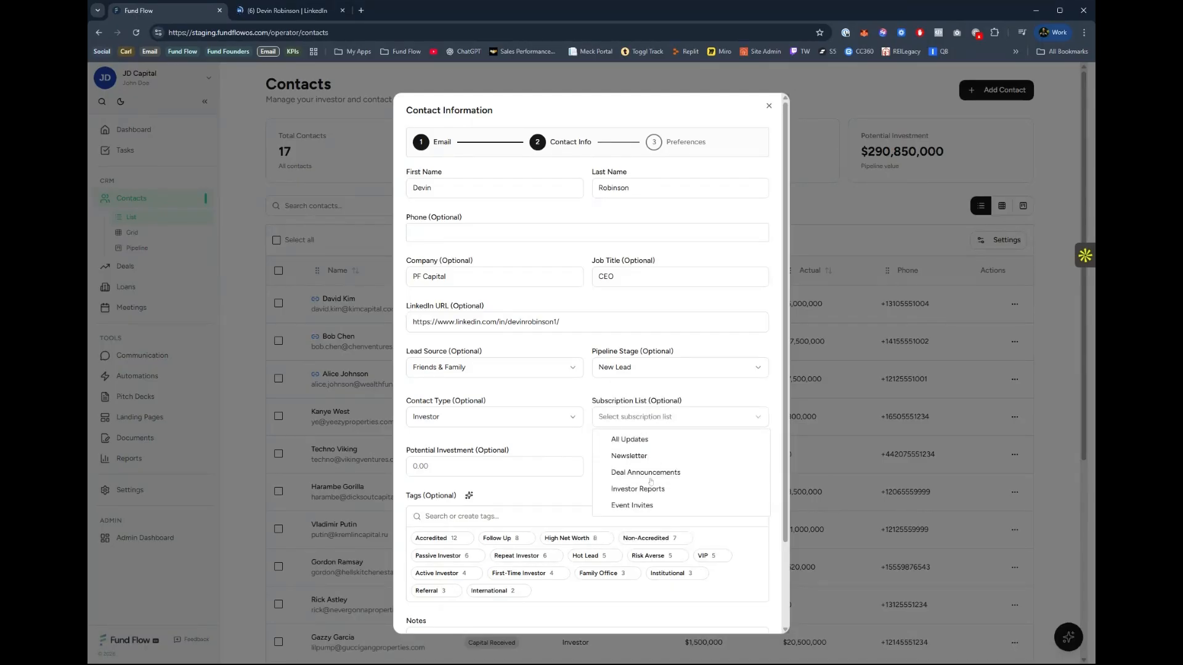
click(635, 440)
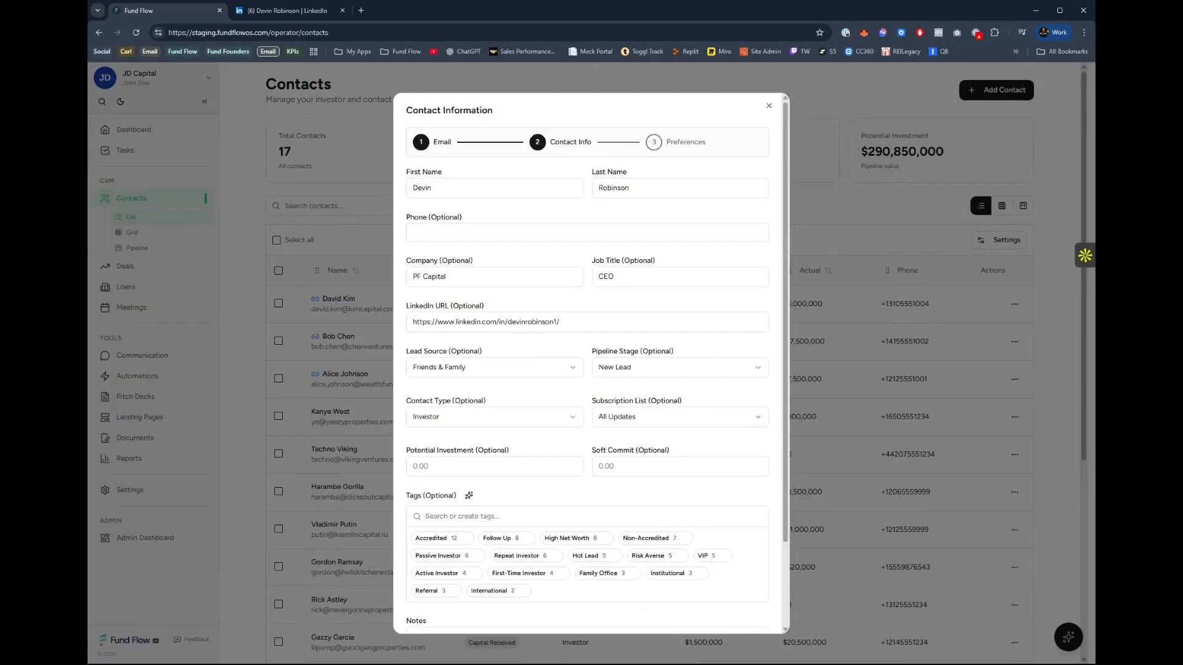
Set the contact's potential investment to $100,000 and leave the soft commit empty.
text(1000000)
key(Tab)
text(1)
key(BackSpace)
Tag the contact as Hot Lead and High Net Worth, and continue to the investment preferences.
scroll(514, 457, down, 3)
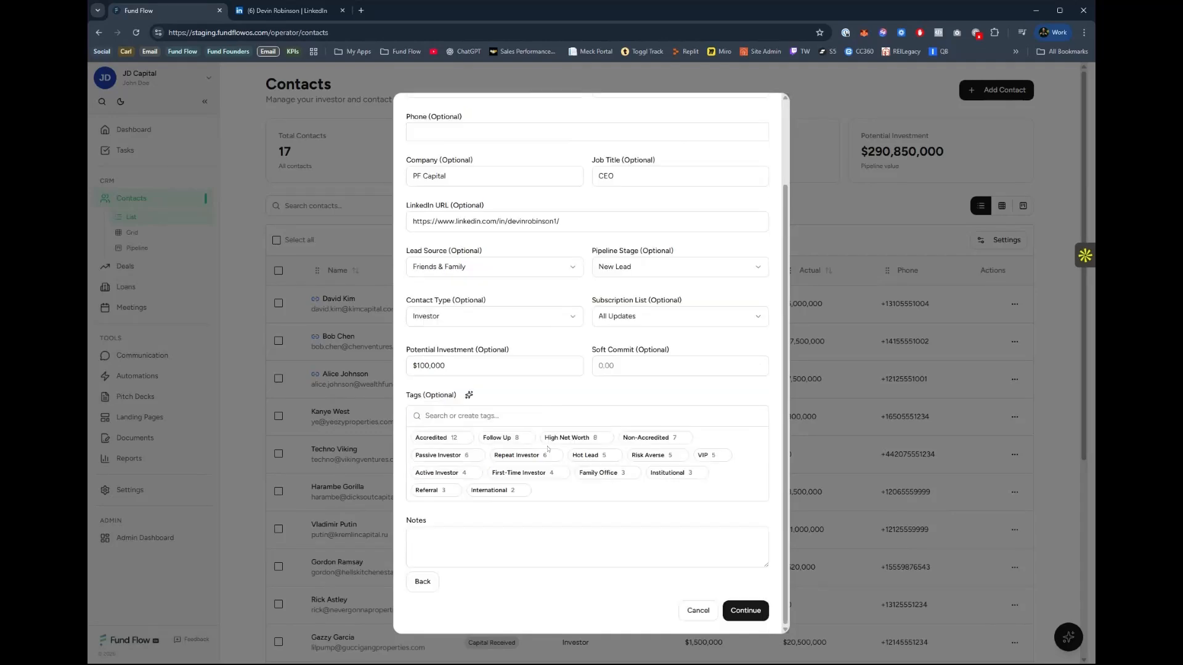
click(451, 439)
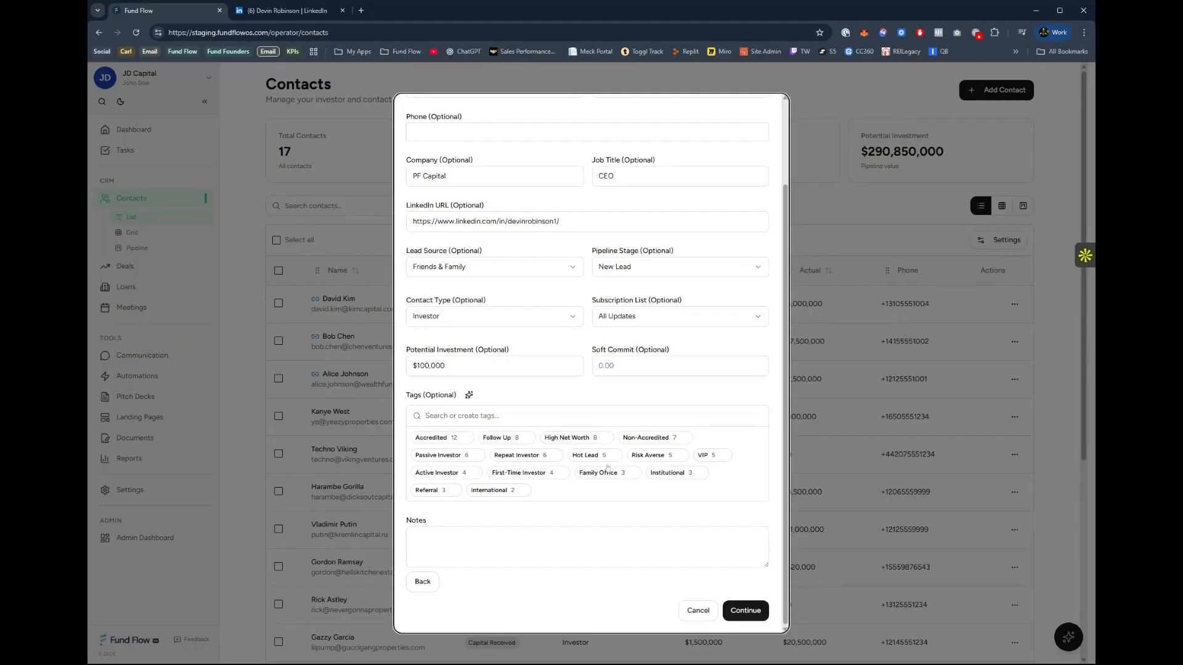
click(574, 456)
click(573, 455)
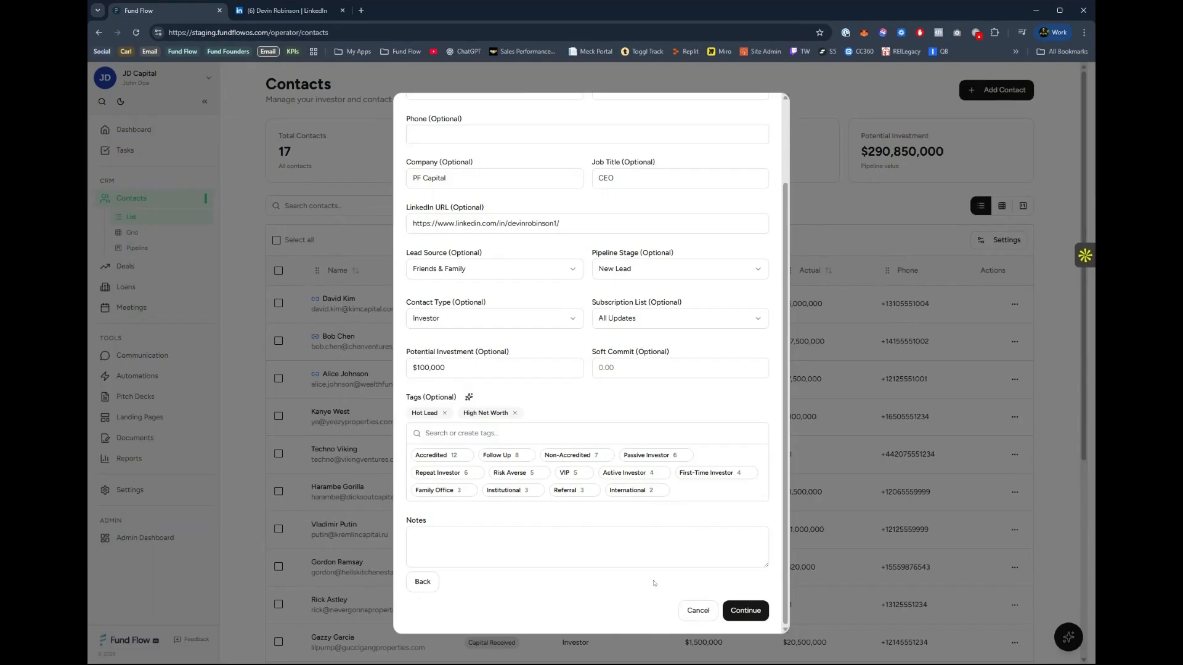
click(746, 613)
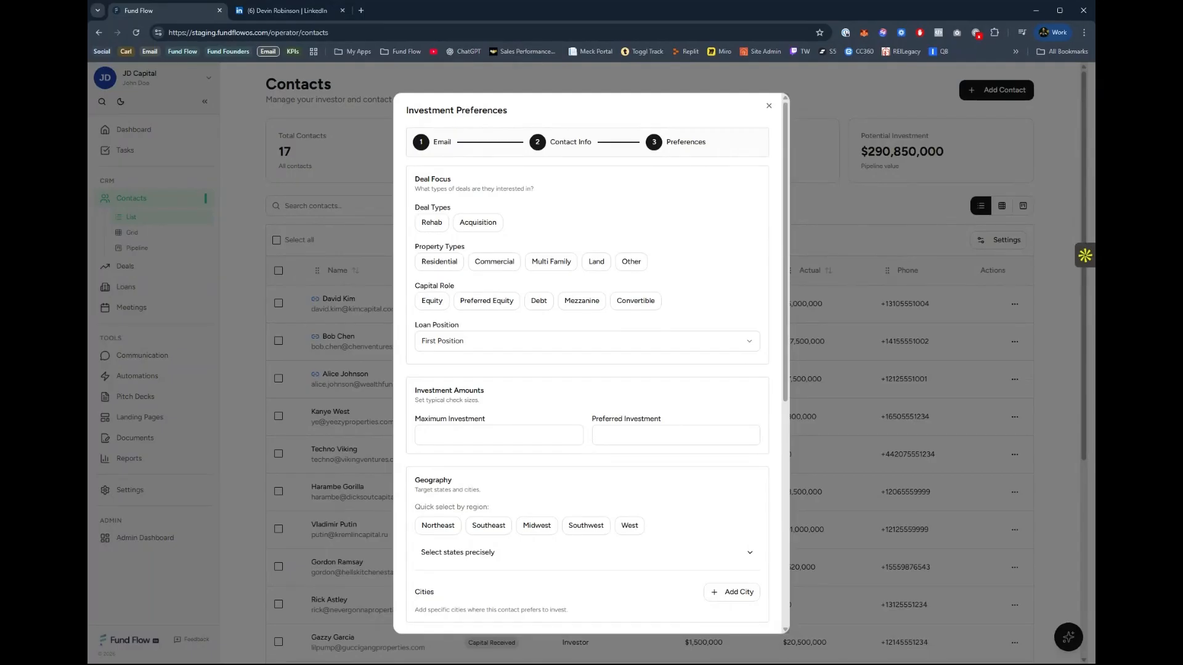
Choose Rehab and Acquisition as deal types, and Residential and Multi Family as property types.
click(432, 222)
click(476, 222)
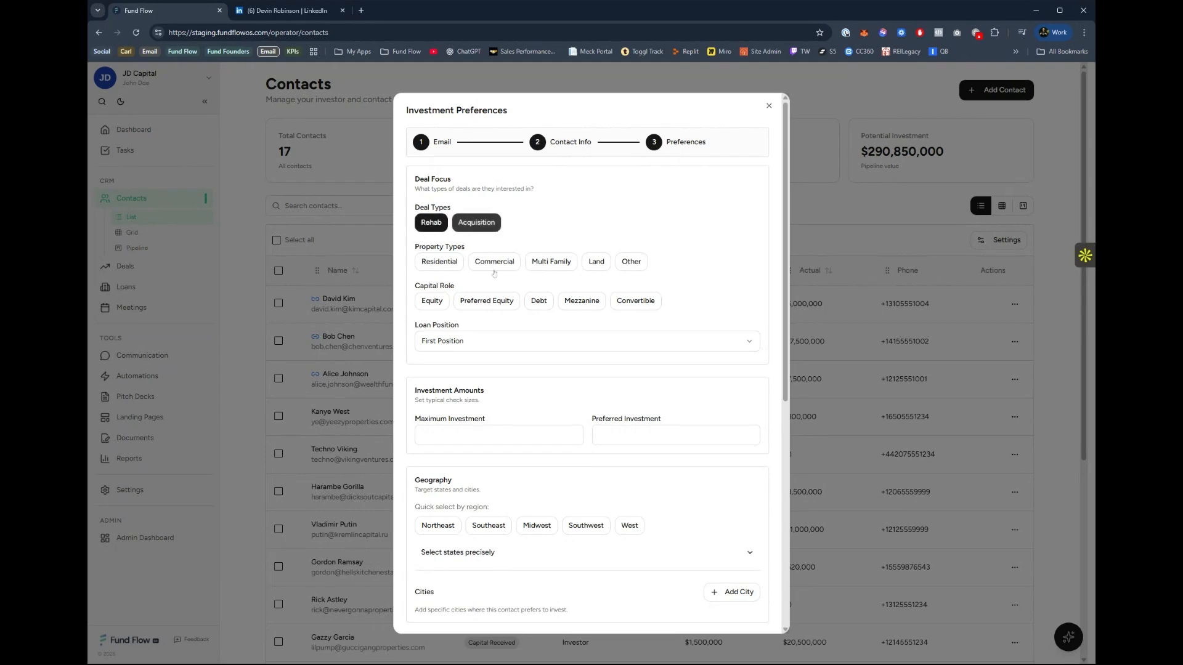
click(442, 266)
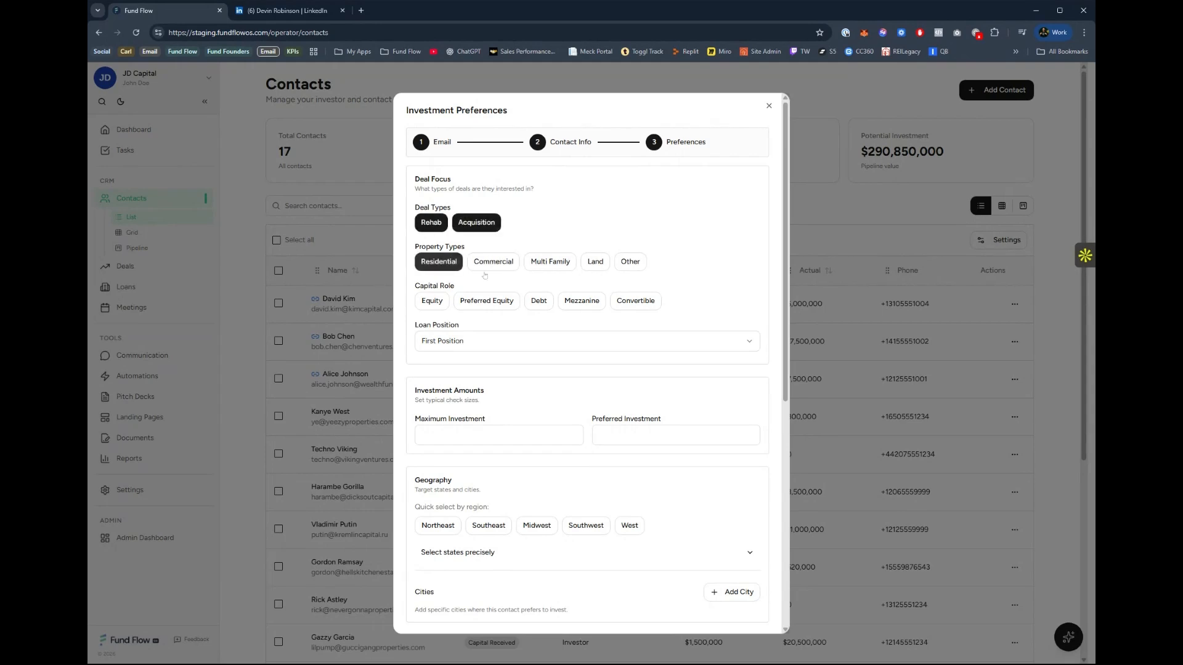
click(546, 261)
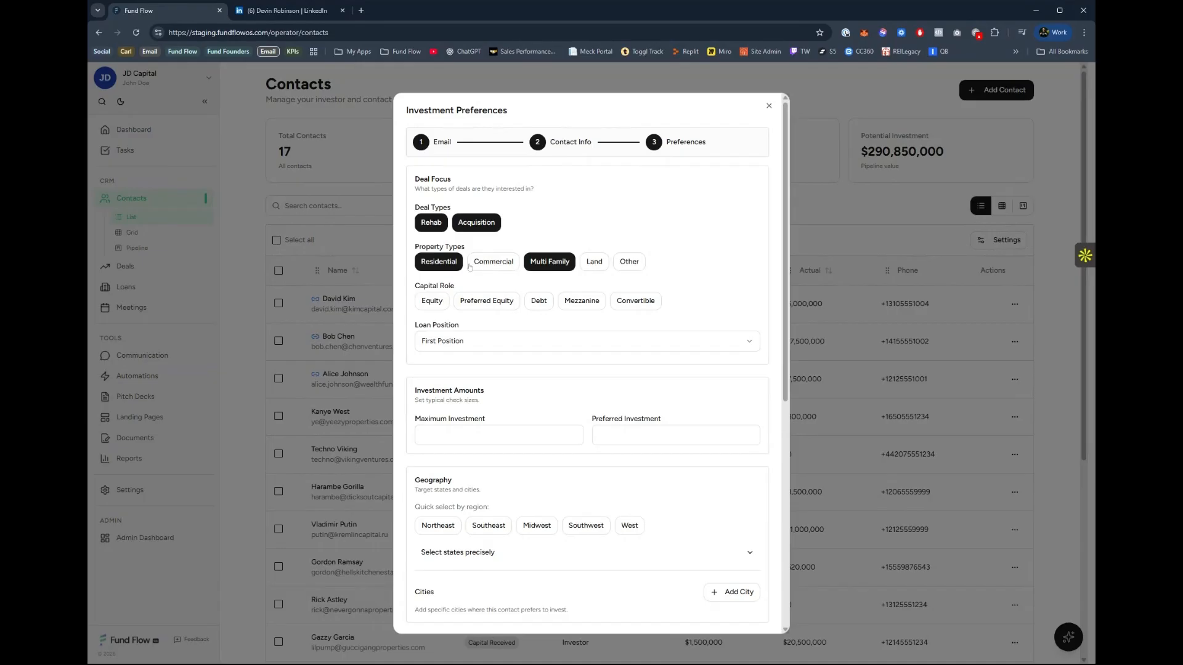
Set the capital role to Equity, review the loan position options, and choose First Position.
click(431, 301)
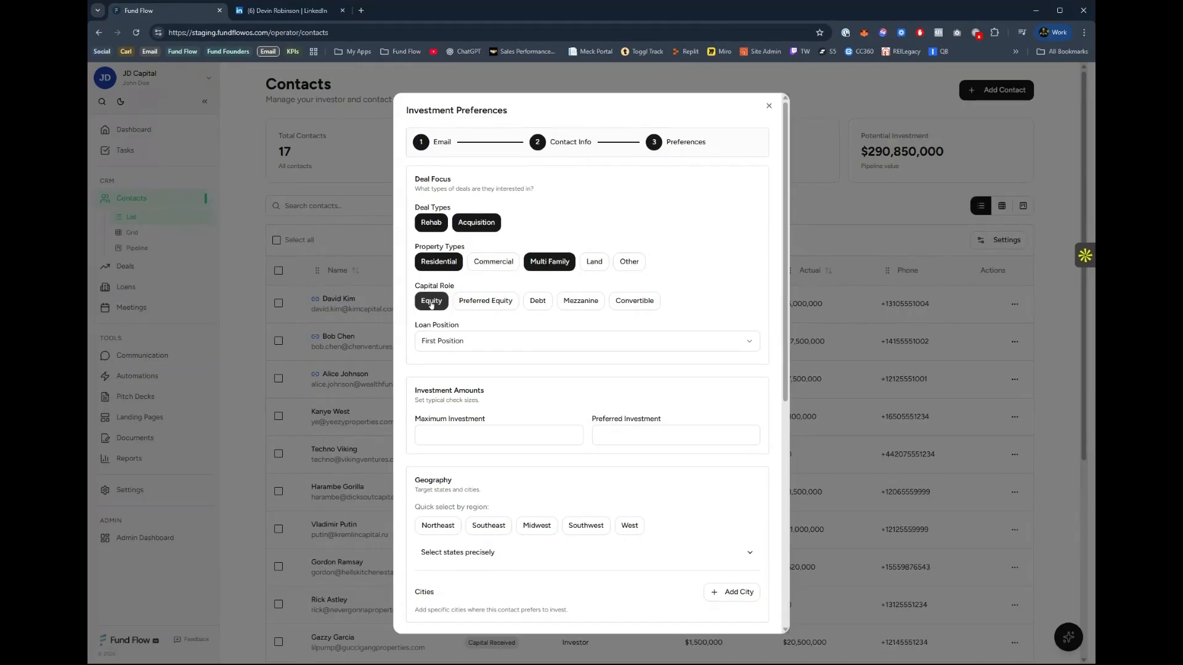
click(512, 340)
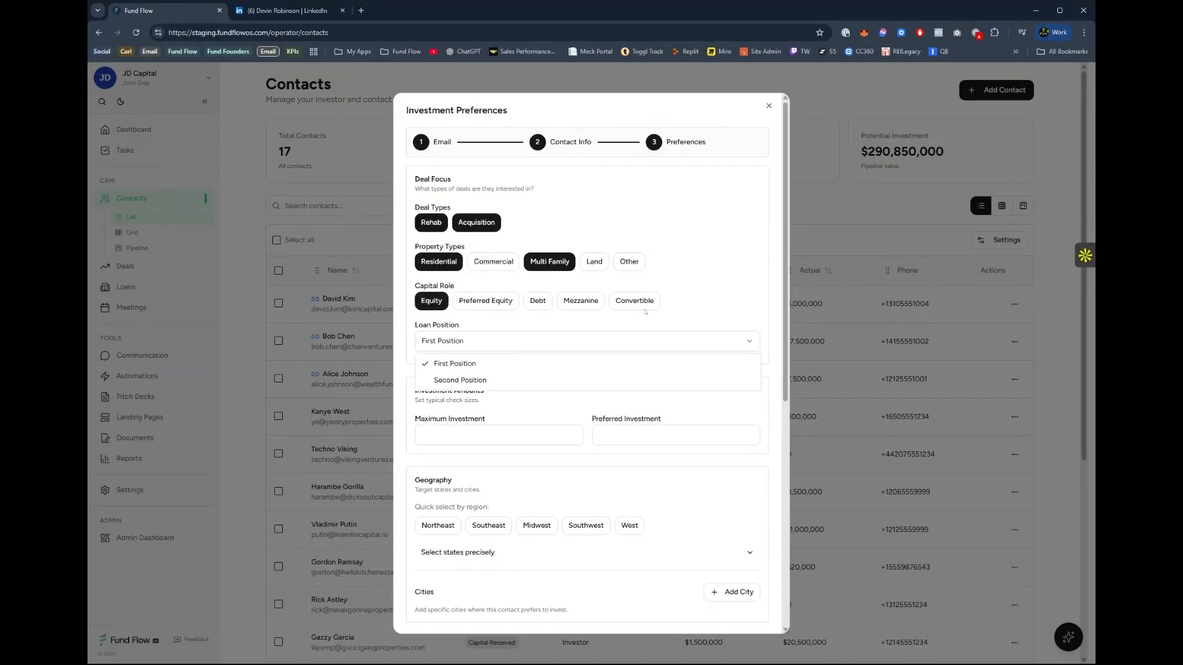
click(494, 380)
click(479, 348)
click(468, 350)
click(468, 350)
click(450, 364)
Set the maximum investment to $300,000 and the preferred investment to $75,000.
scroll(480, 417, down, 1)
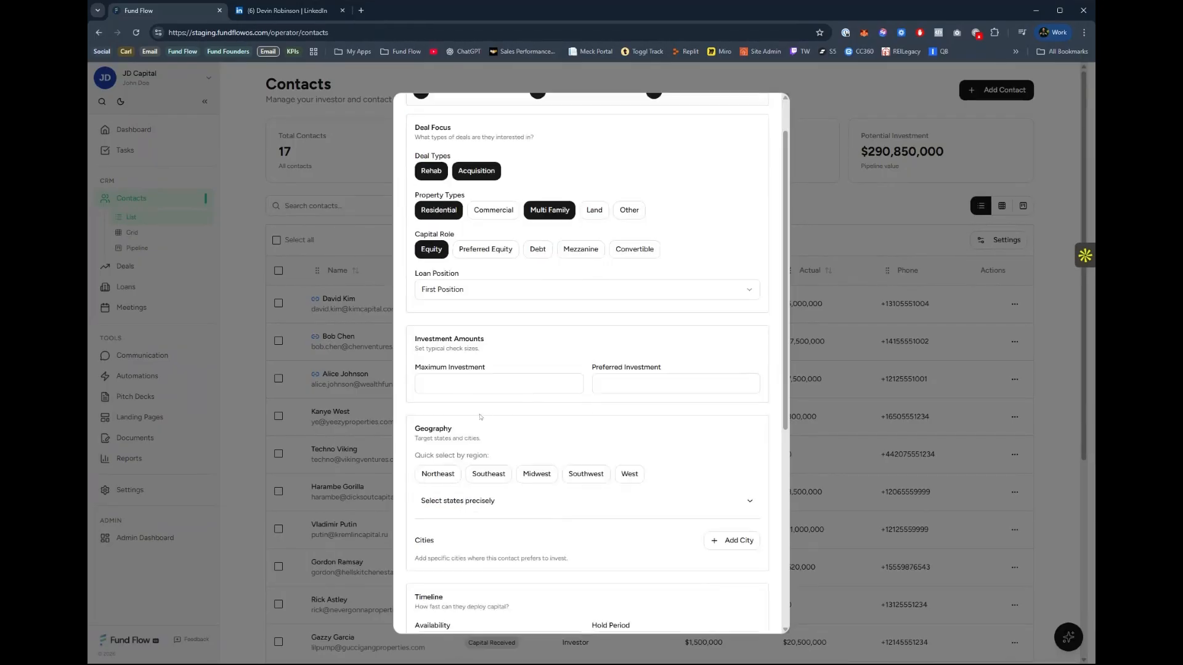
key(Tab)
text(300000)
key(Tab)
text(7509)
key(BackSpace)
text(000)
Select the Southeast region as target geography and add Charlotte, NC as a preferred city.
scroll(566, 448, down, 1)
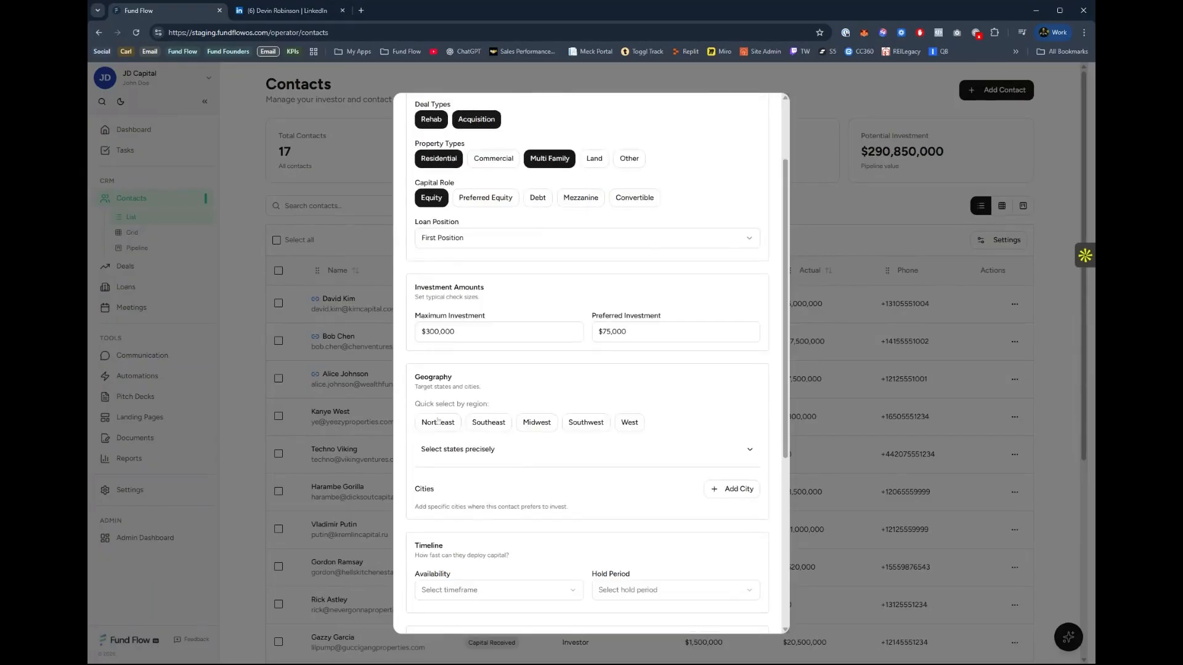
click(495, 424)
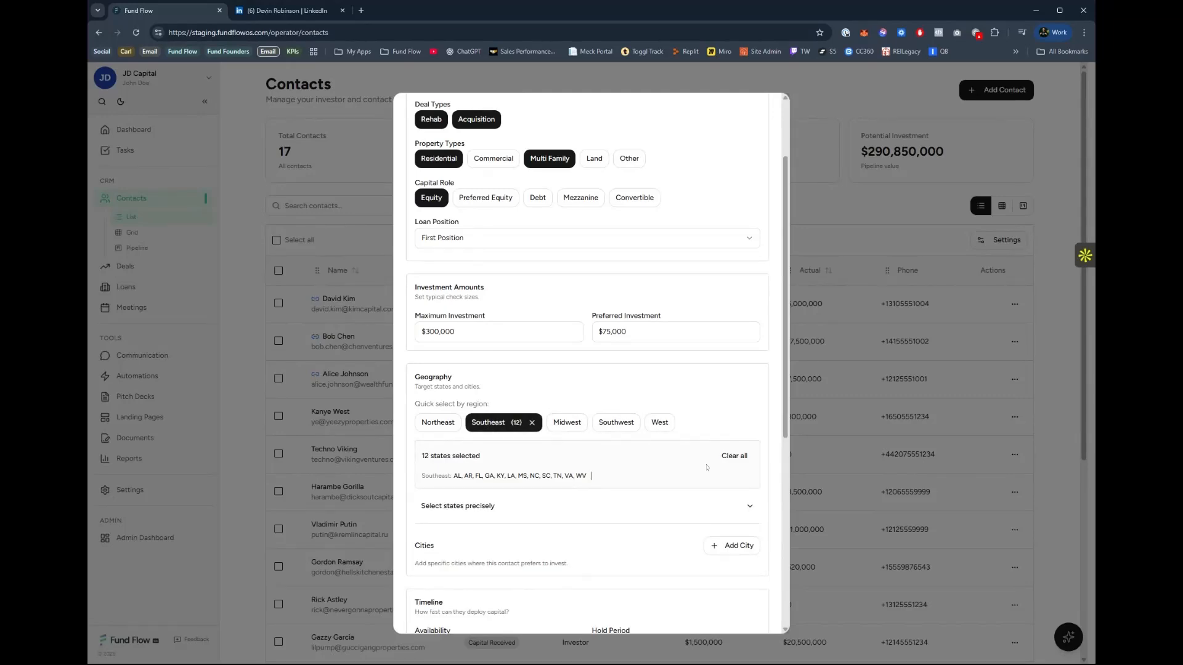
scroll(705, 499, down, 2)
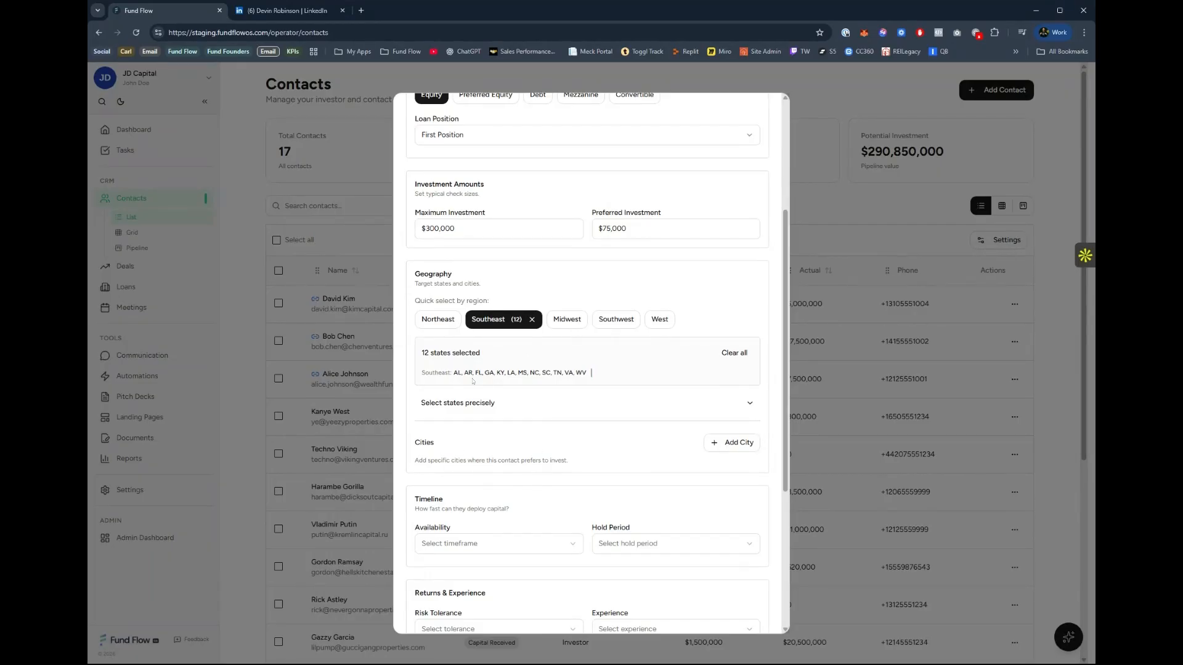
click(731, 442)
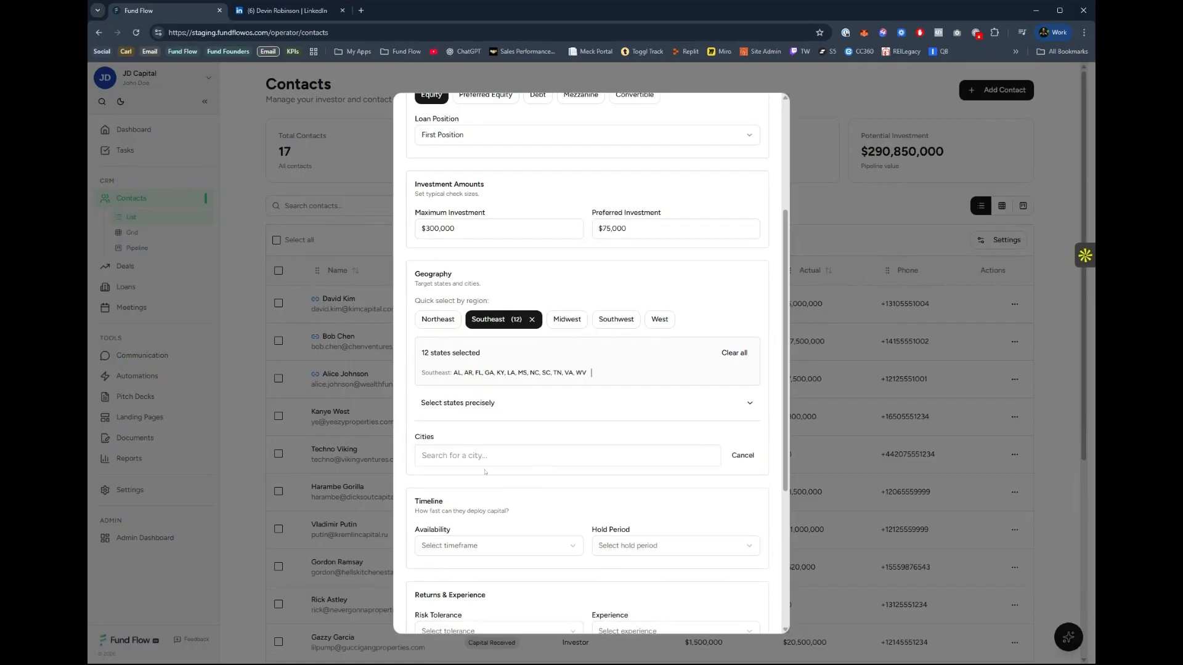
click(485, 459)
text(Charlotte)
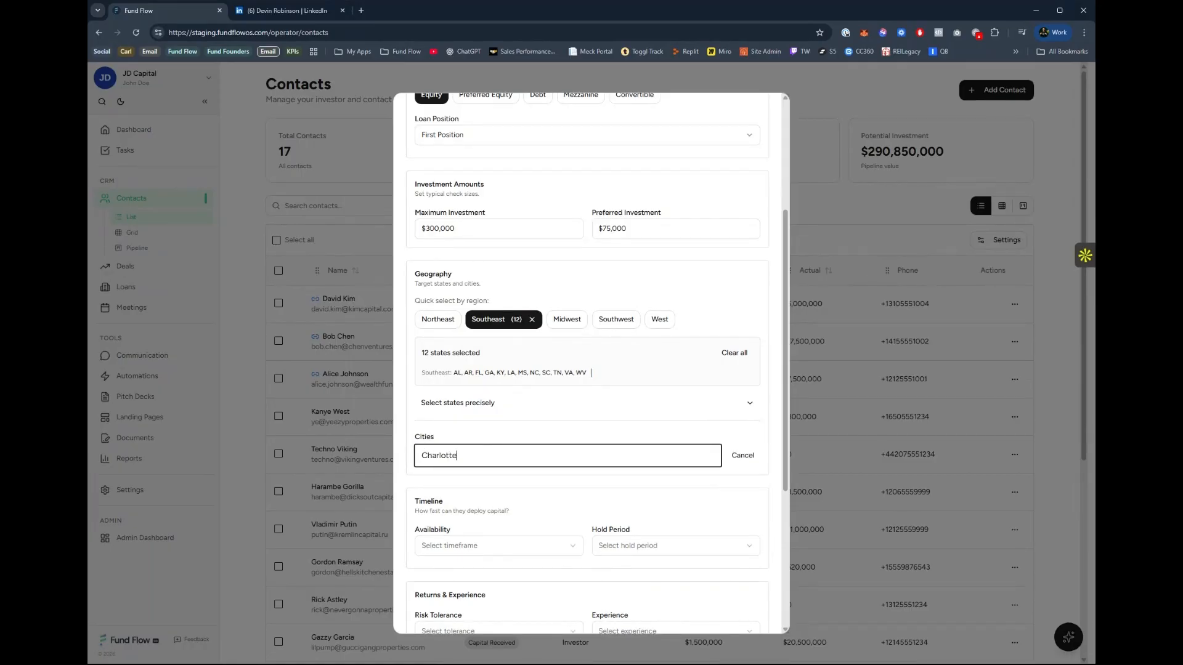
click(613, 501)
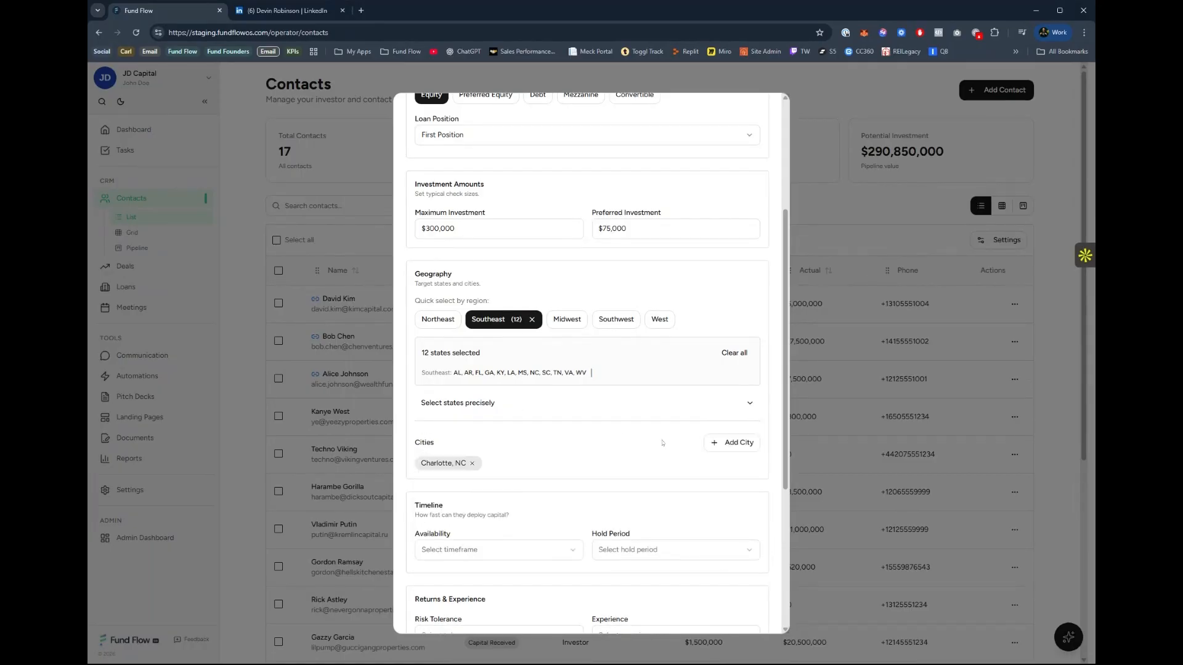
Set the timeline availability to 90 Days and the hold period to 6m-1y.
scroll(608, 480, down, 2)
click(463, 448)
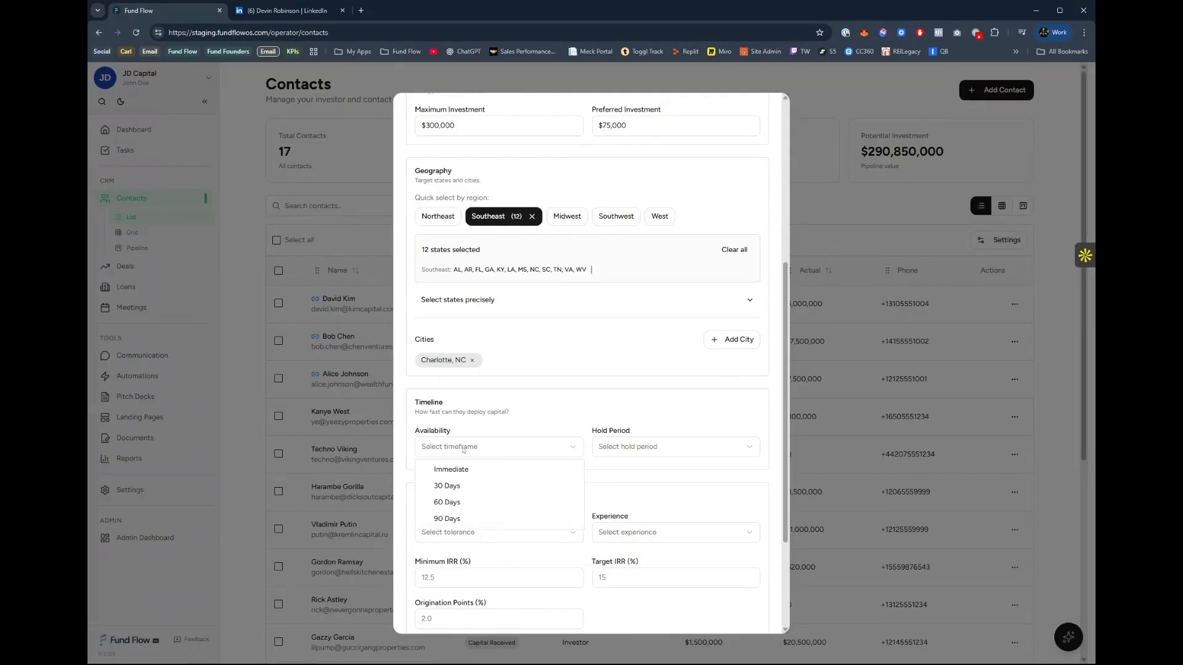
click(459, 519)
click(651, 454)
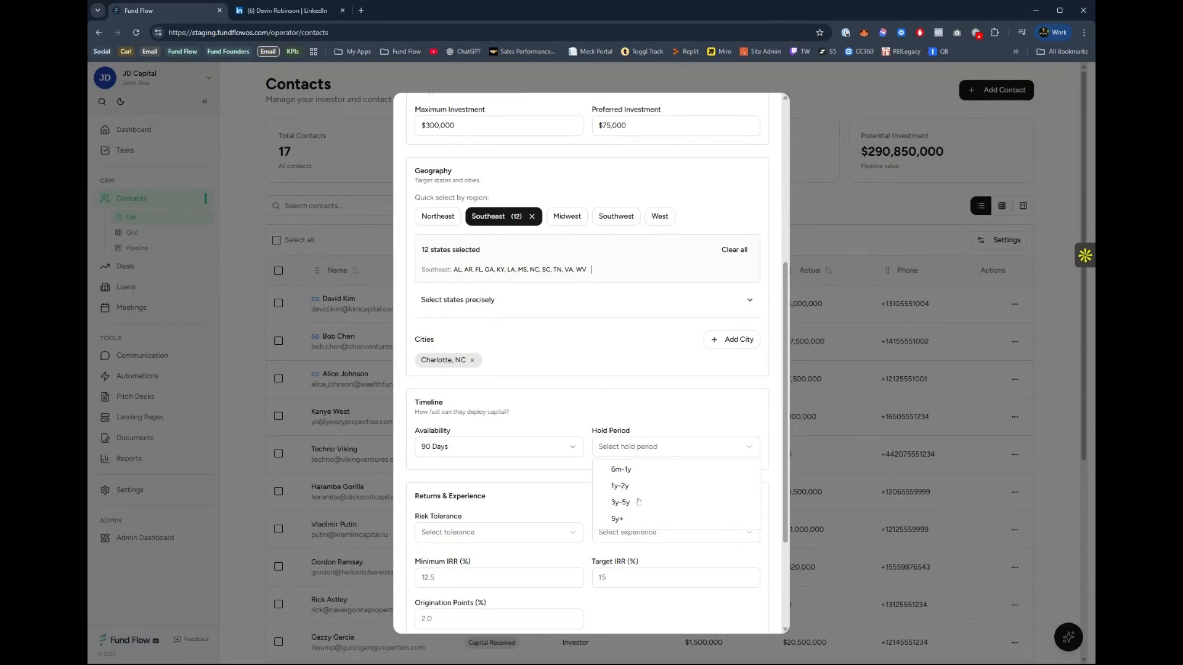
click(635, 519)
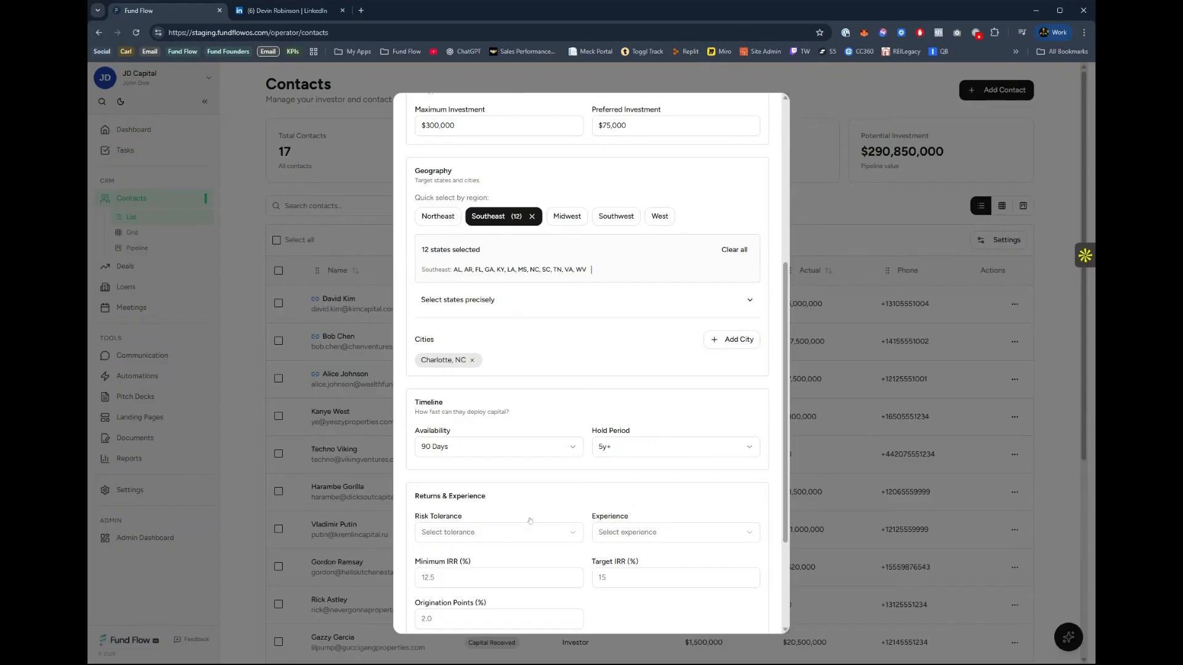
click(616, 446)
click(615, 471)
Set the contact's risk tolerance to Moderate and experience to Beginner.
scroll(471, 435, down, 2)
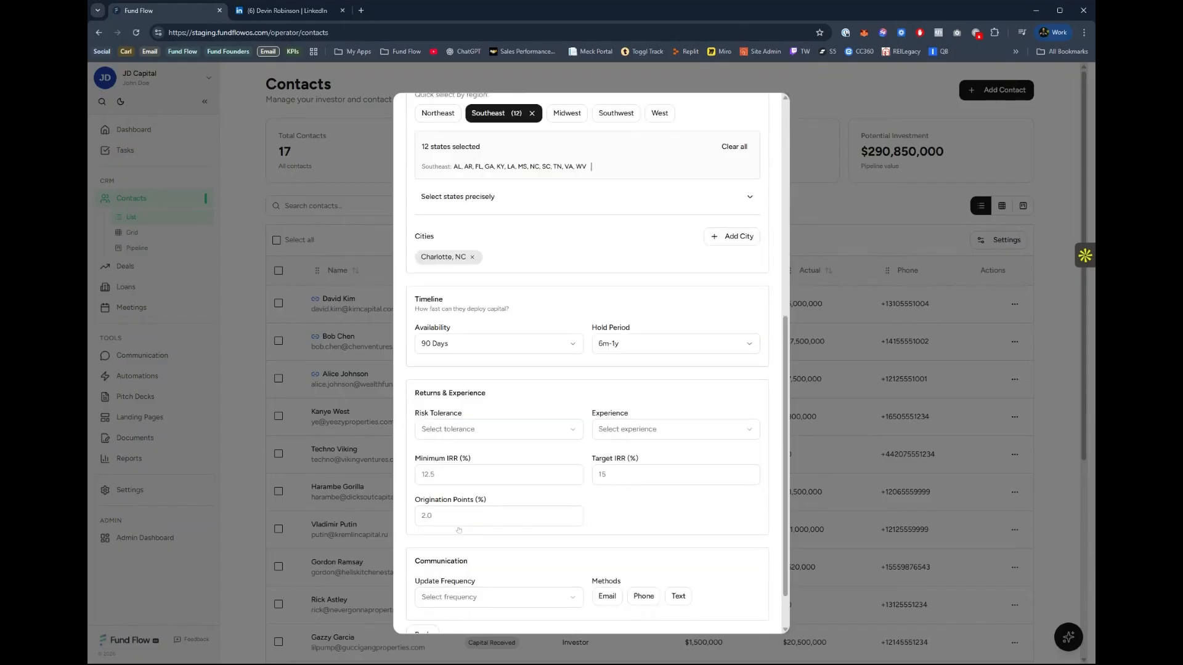
click(472, 435)
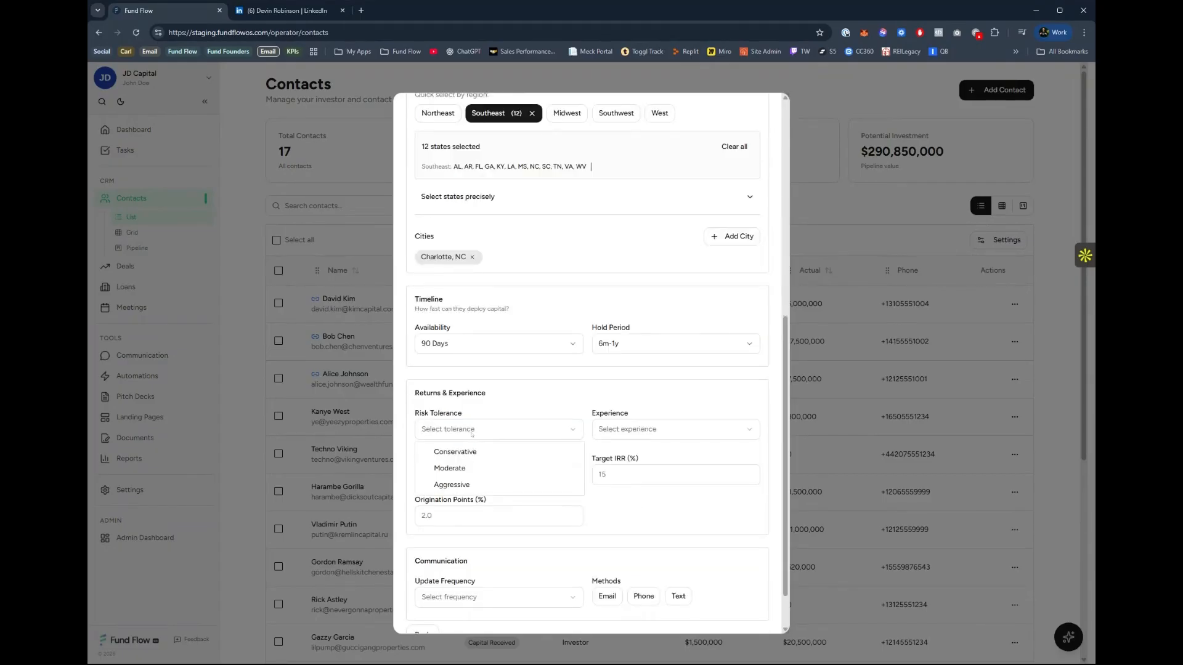
click(475, 469)
click(623, 436)
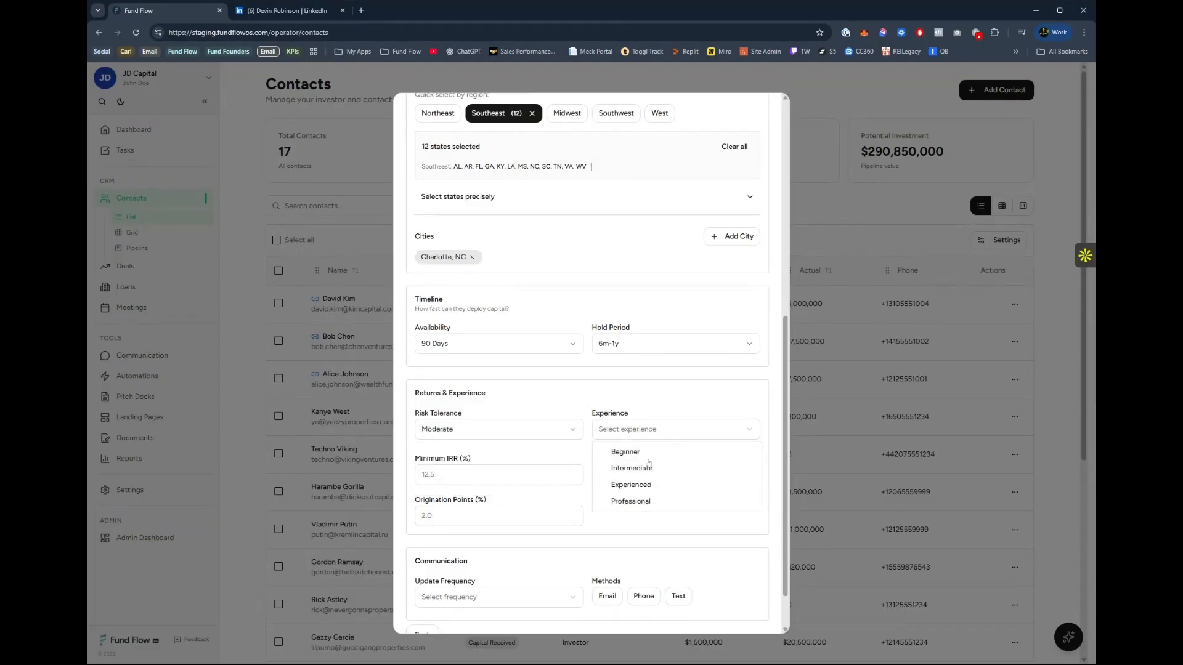
click(641, 452)
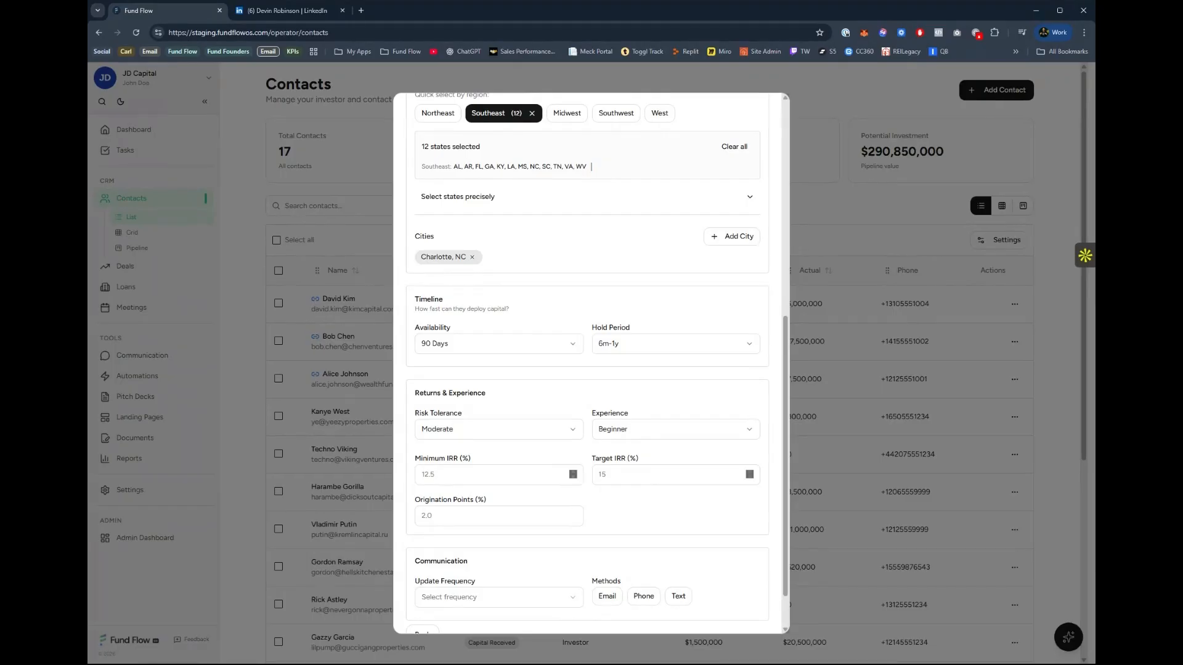
Set the minimum IRR to 8%, the target IRR to 12%, and try -0.1% for the origination points.
text(8)
key(Tab)
text(12)
key(Tab)
text(-0.1)
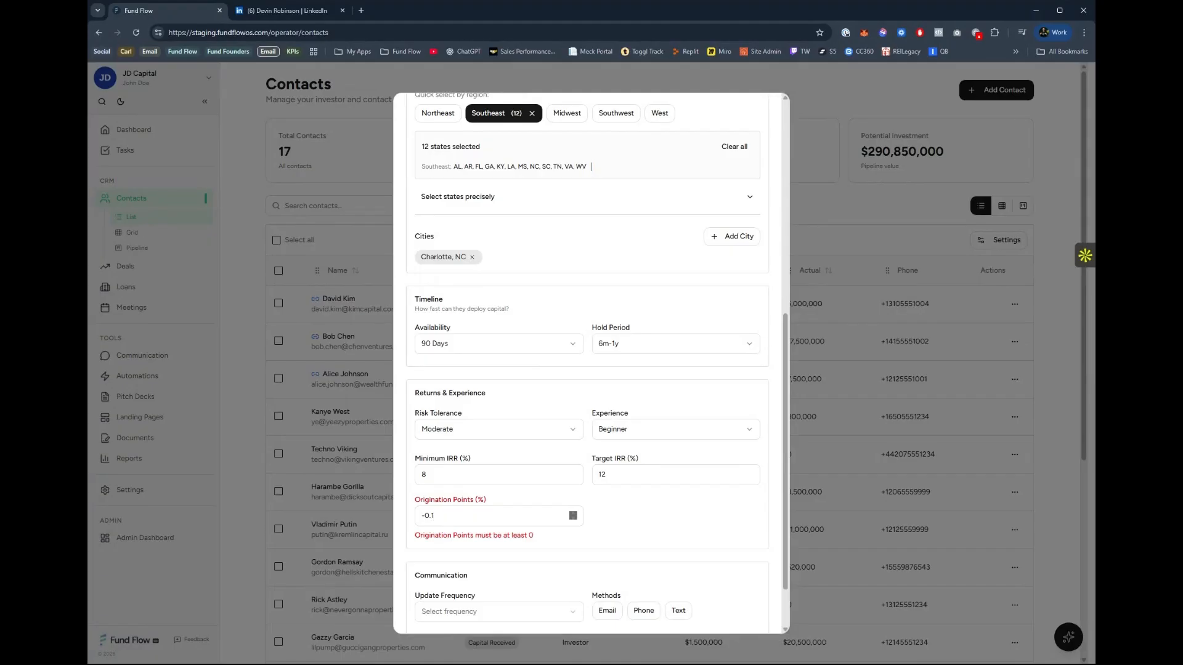
Replace the origination points value with 1%.
scroll(636, 520, up, 2)
scroll(558, 571, up, 3)
scroll(558, 572, down, 4)
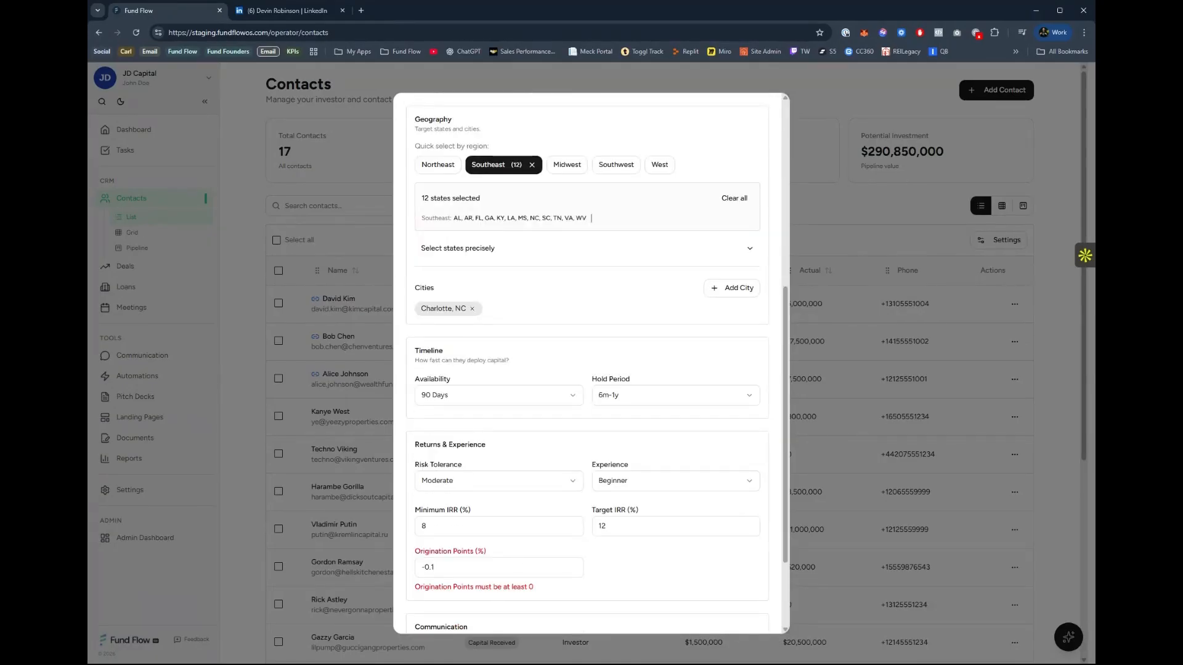
drag(439, 567, 410, 577)
text(1)
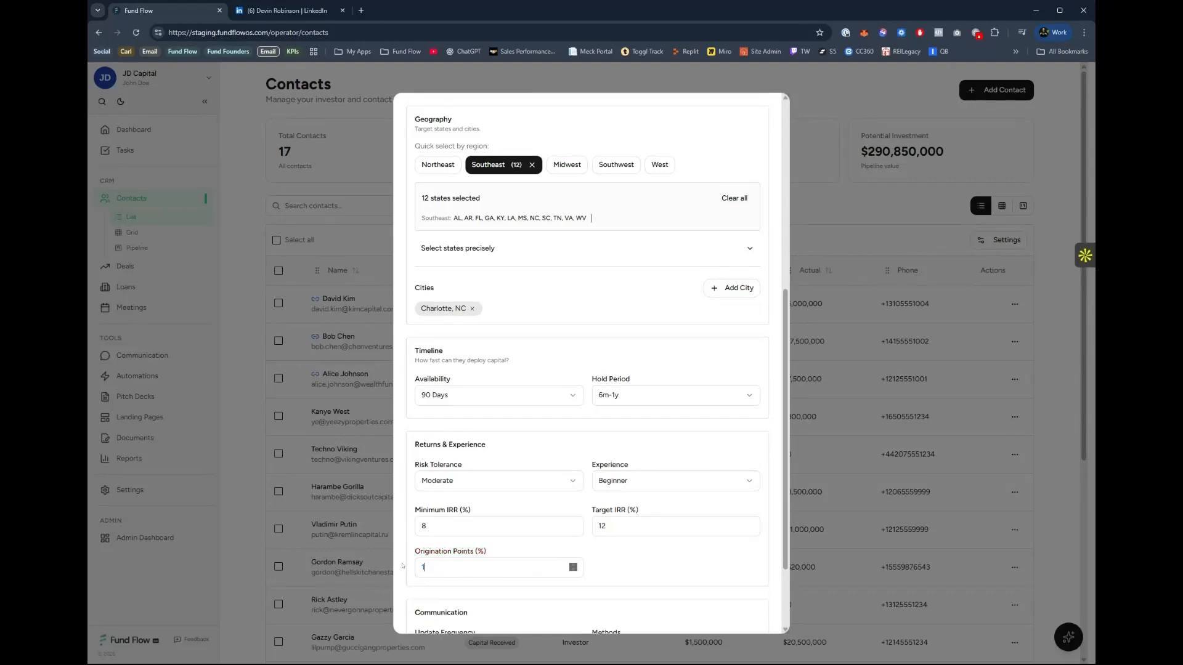
Set the communication update frequency to Weekly and choose Email as a contact method.
scroll(616, 567, down, 2)
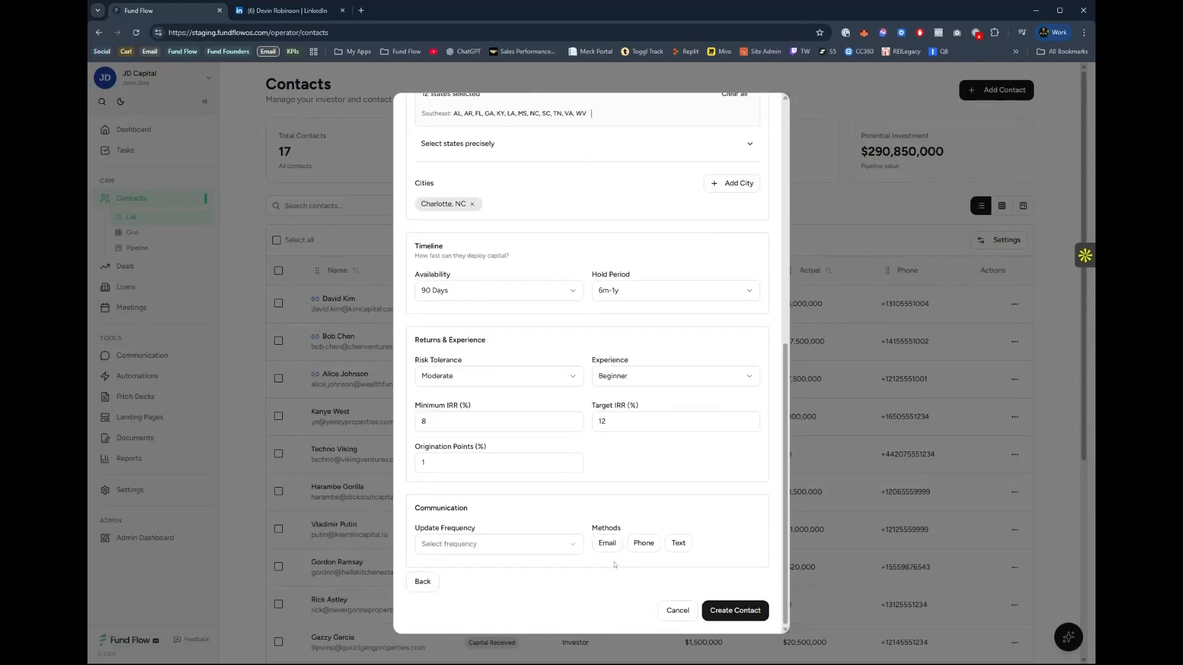
click(492, 548)
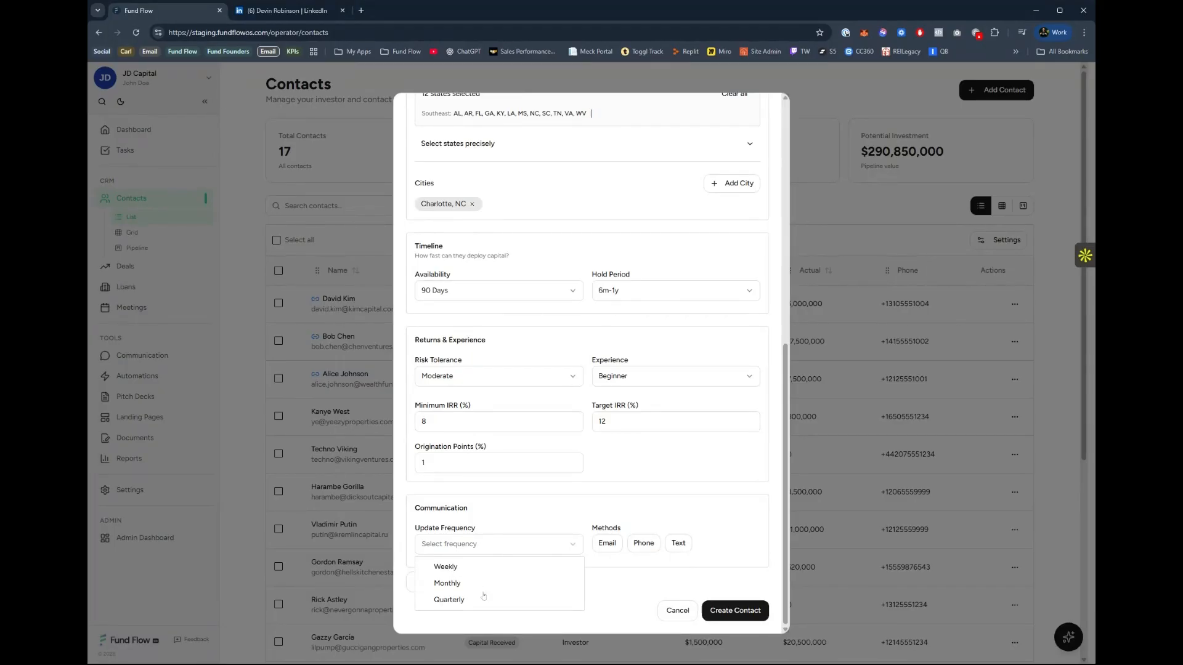
click(454, 568)
click(606, 544)
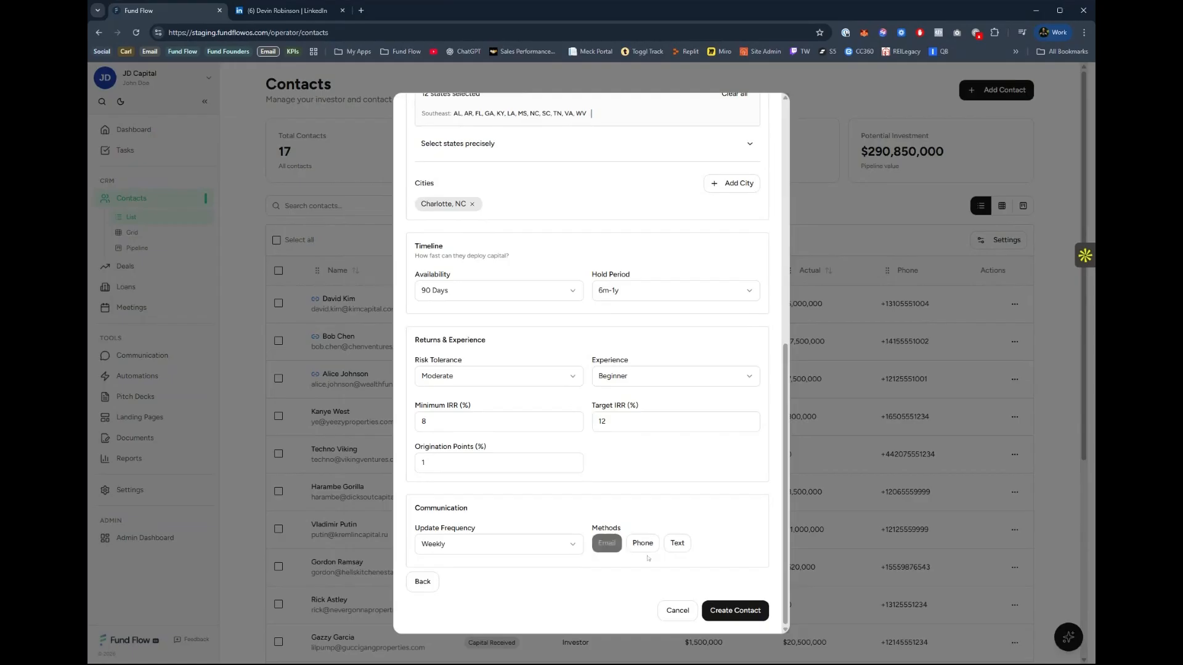
Add Text as a contact method and create the new contact.
click(677, 544)
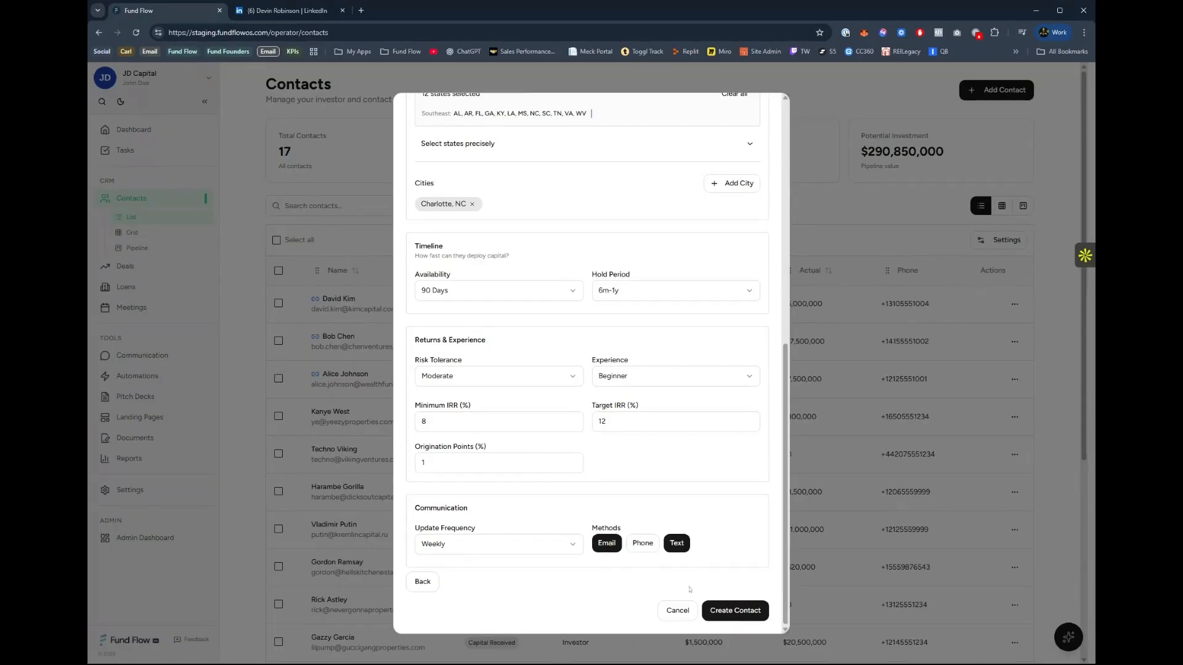
click(727, 615)
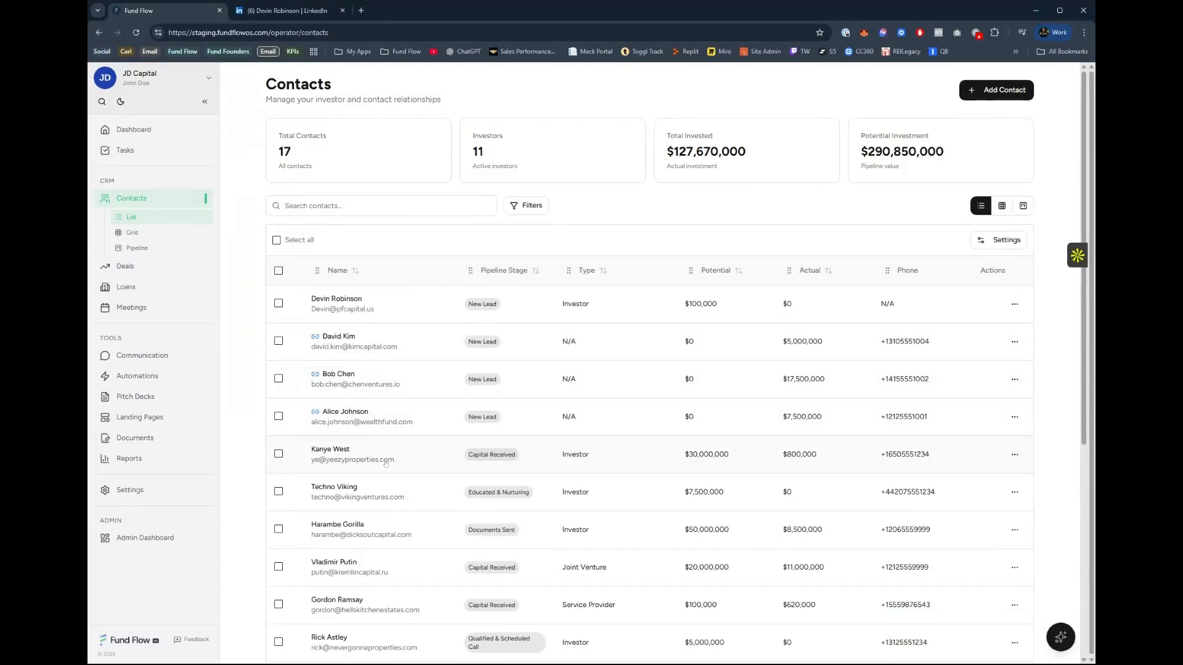
Open the newly created contact's record and look through its overview, from profile and notes to meetings and deals.
click(362, 311)
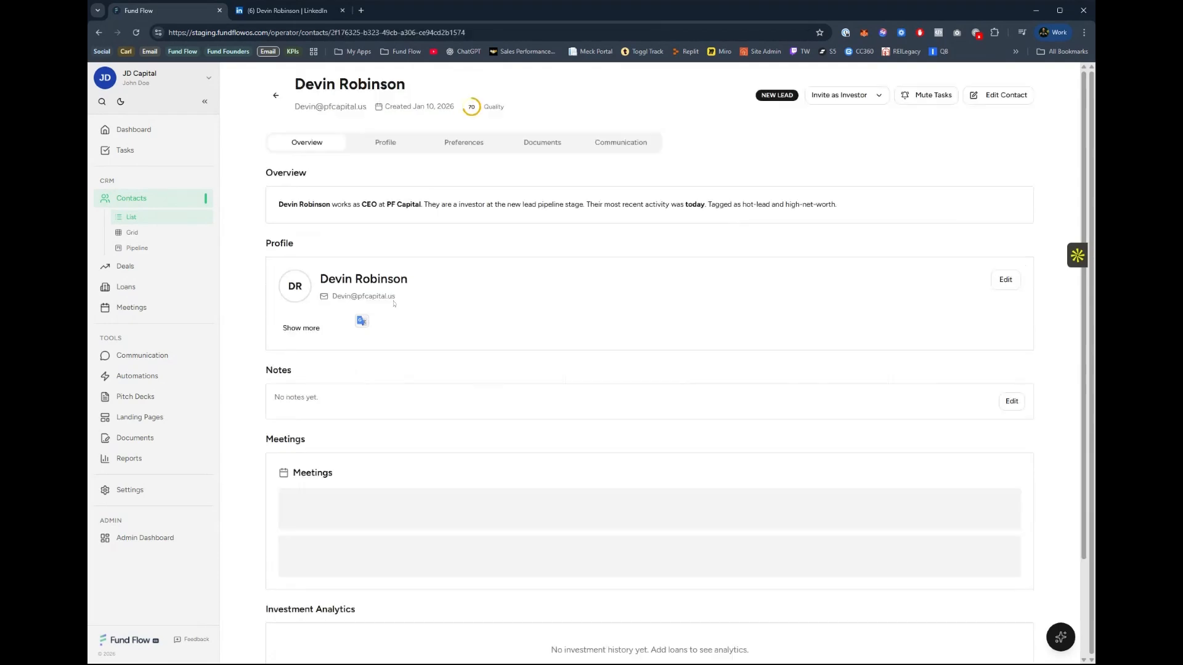
scroll(327, 315, down, 2)
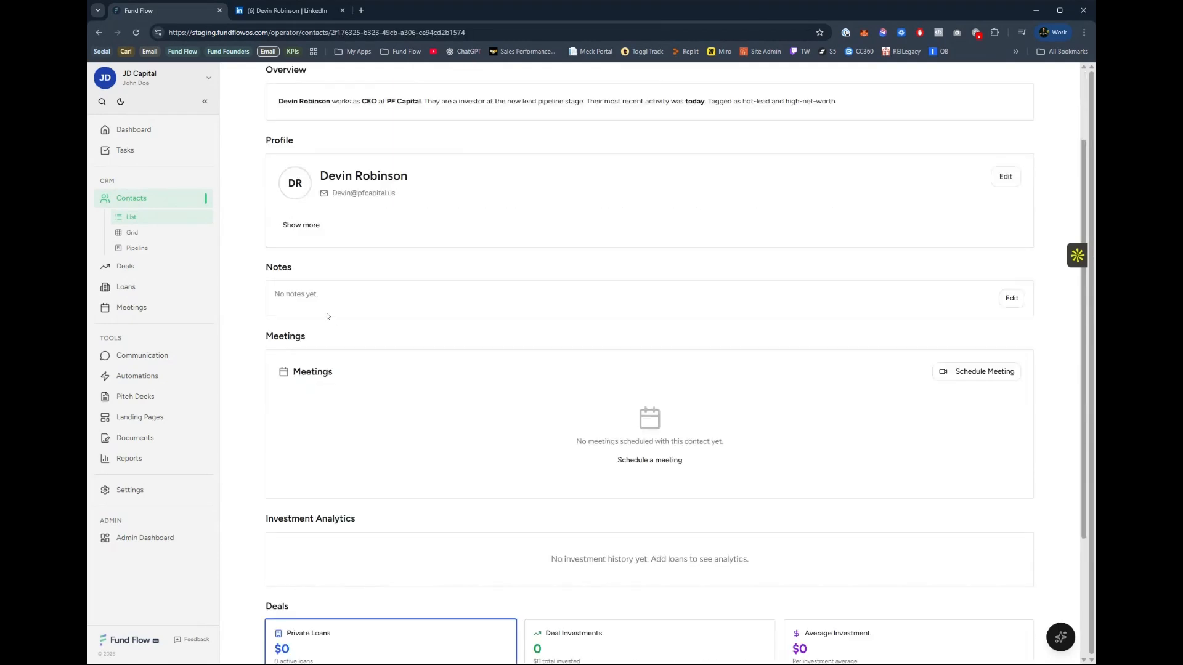
scroll(327, 397, up, 2)
scroll(357, 378, down, 4)
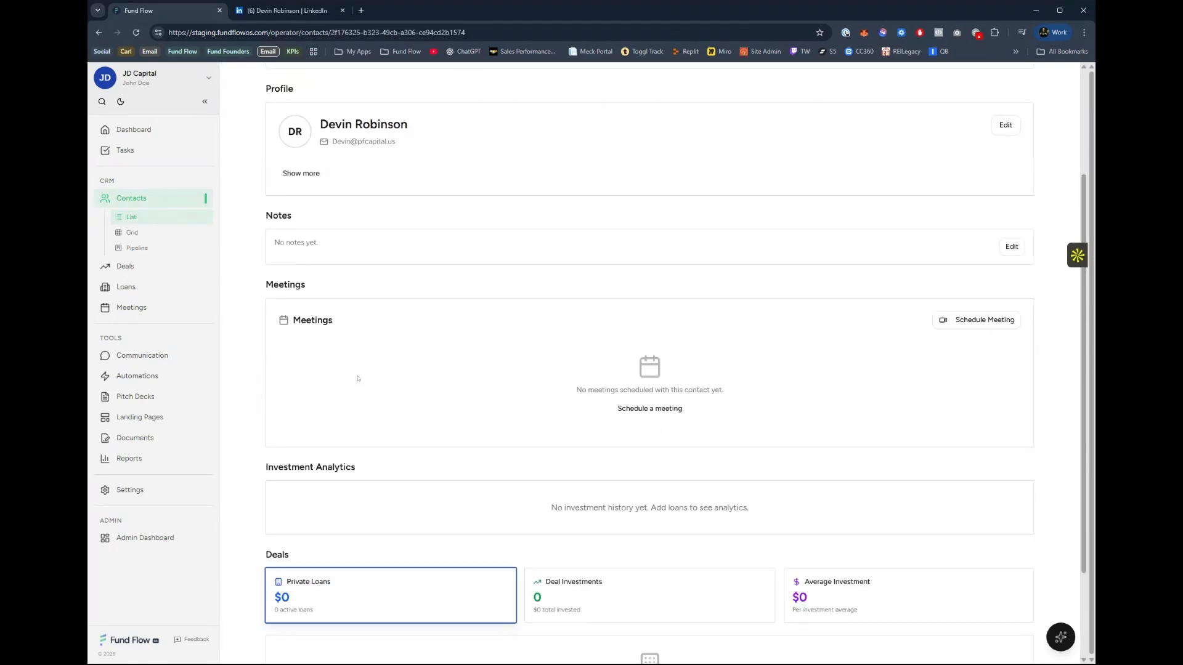
scroll(312, 386, up, 4)
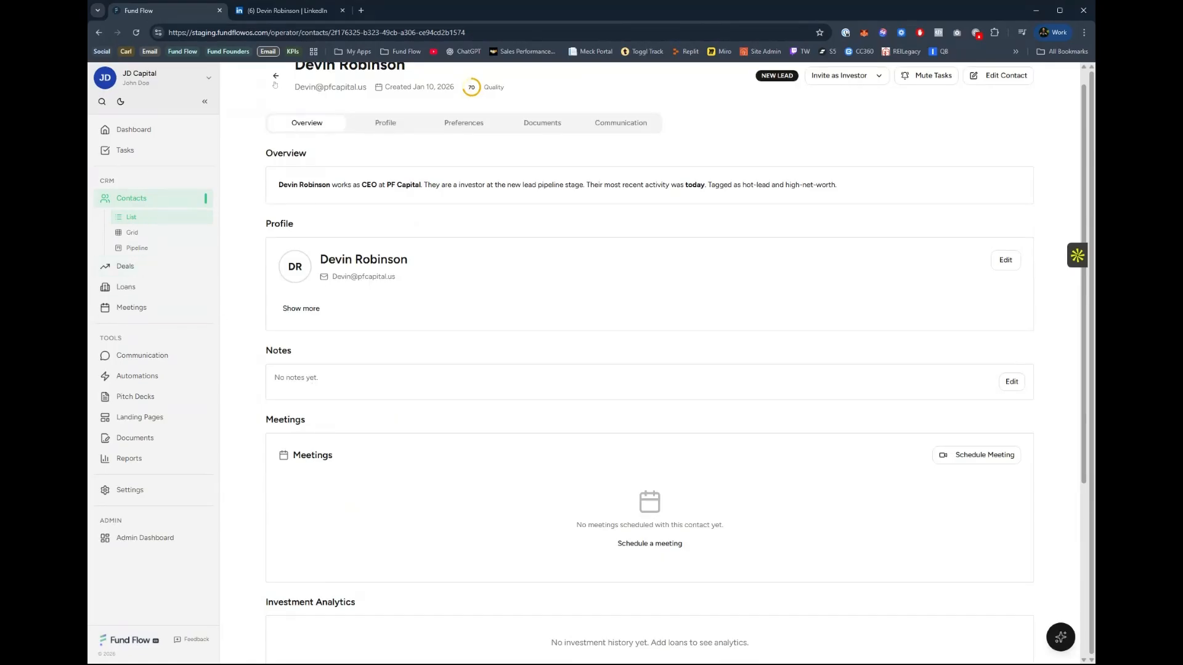
Return to the contacts, show them as a list and open the Documents Sent investor with $50,000,000 potential.
click(275, 82)
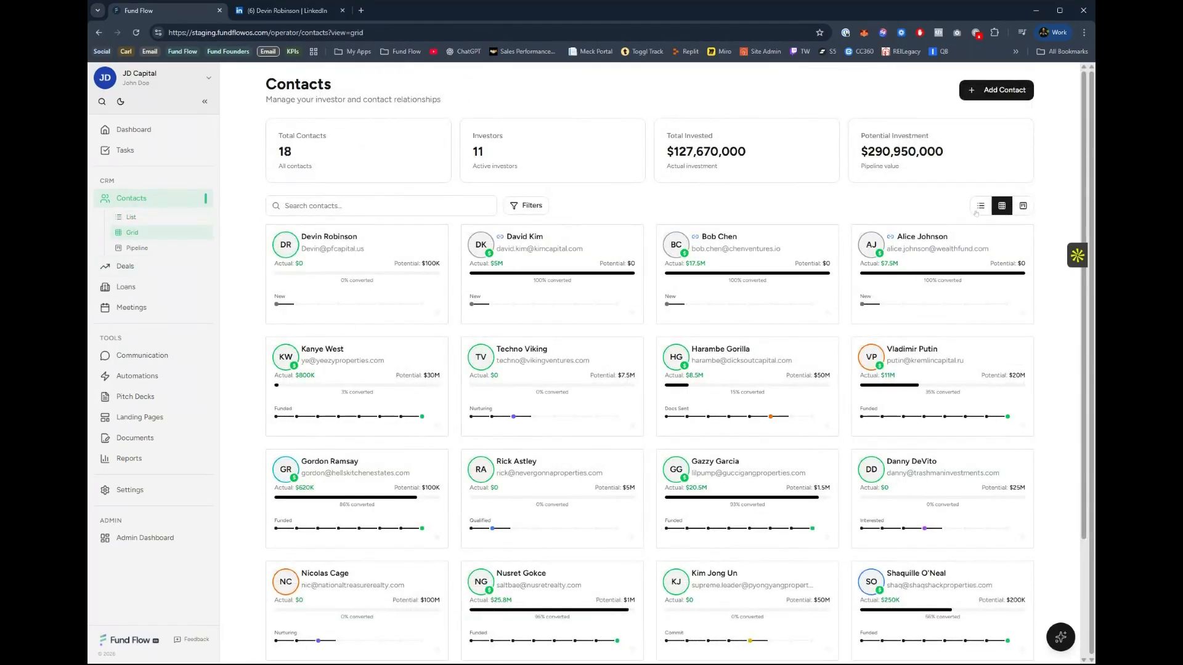
click(980, 207)
scroll(497, 510, down, 1)
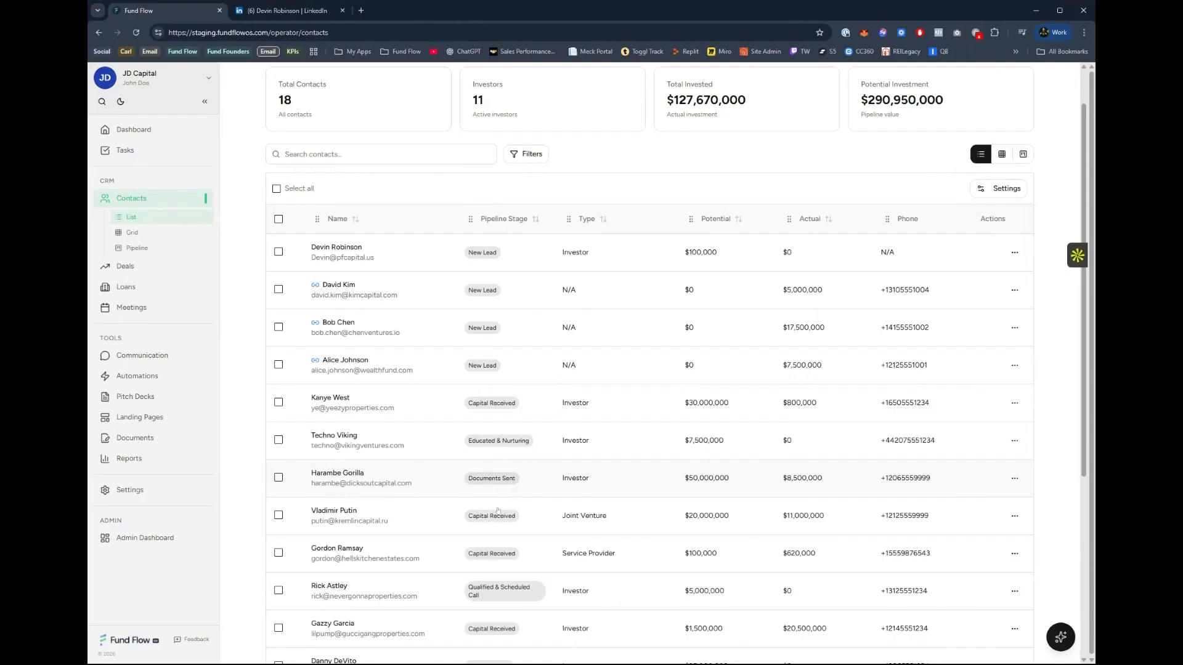
click(377, 482)
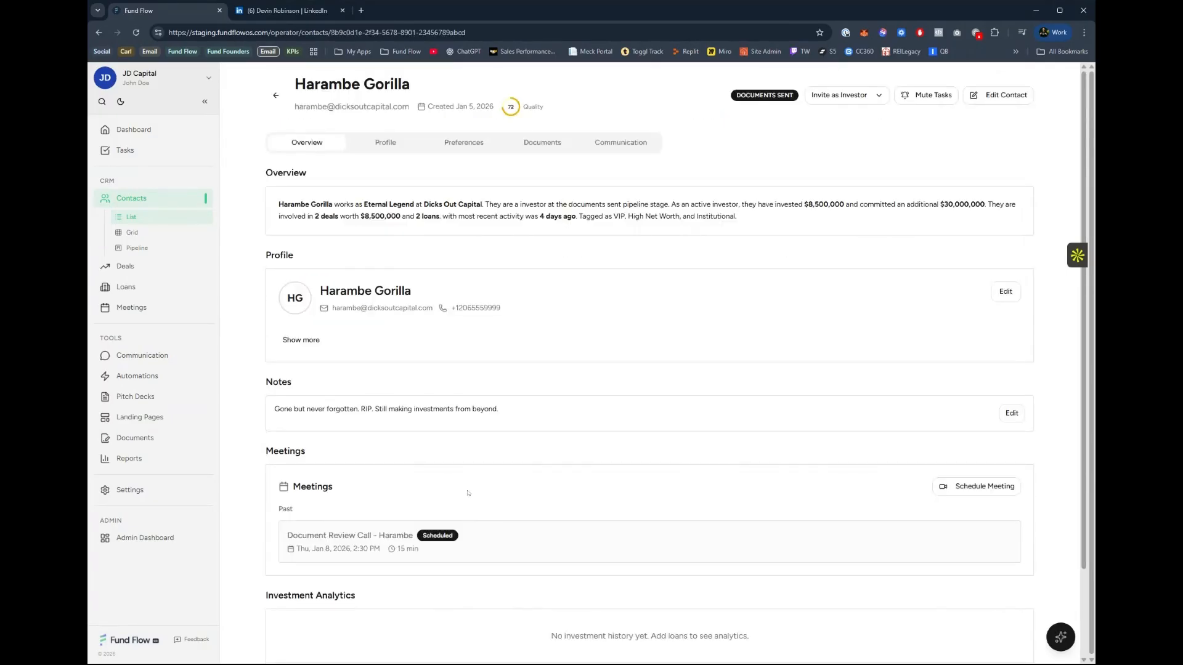
Read the contact's overview summary and view the note in edit mode, cancelling without changing it.
scroll(428, 391, down, 2)
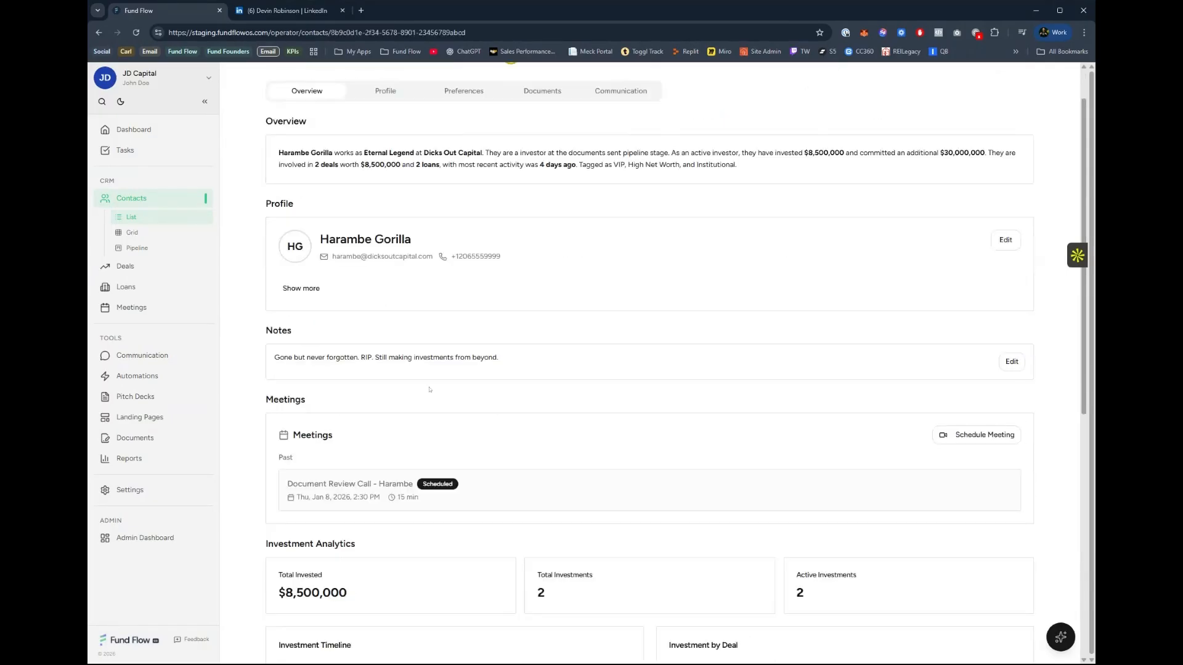
drag(278, 100, 768, 119)
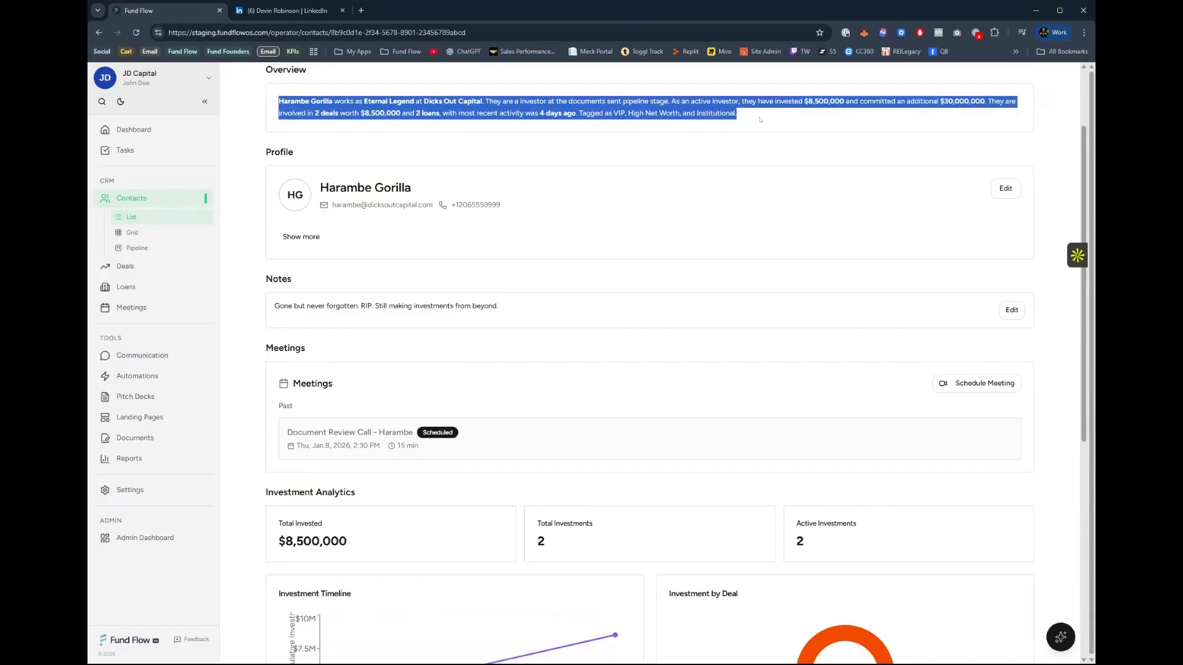
click(768, 120)
scroll(750, 131, up, 1)
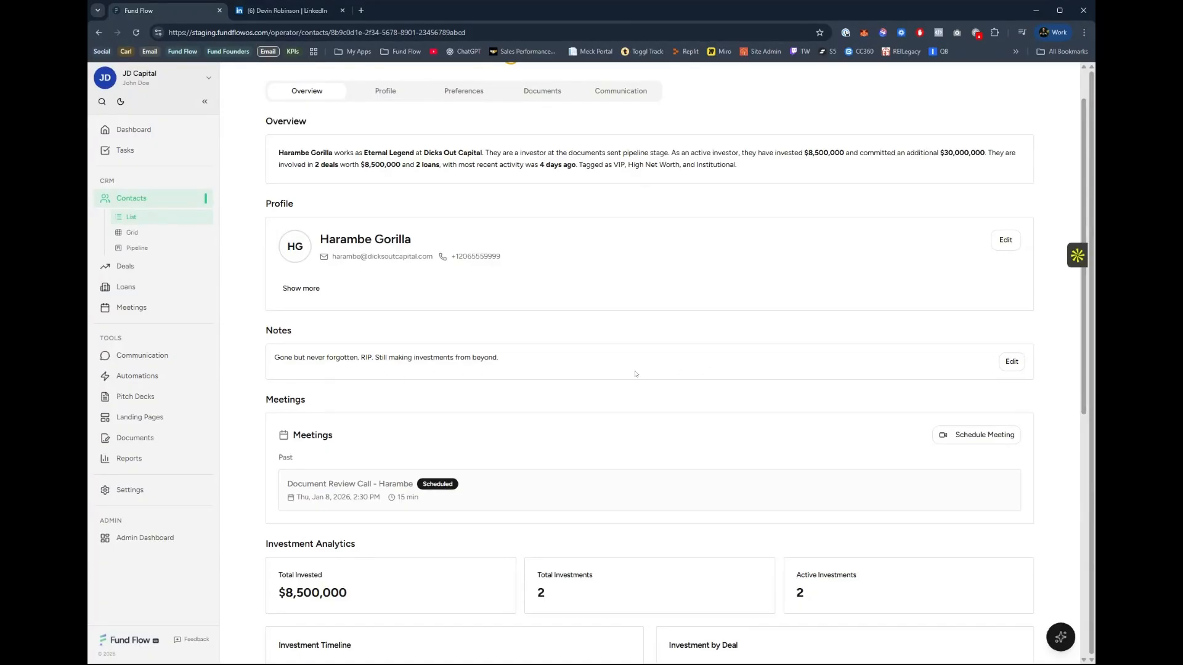
click(1013, 363)
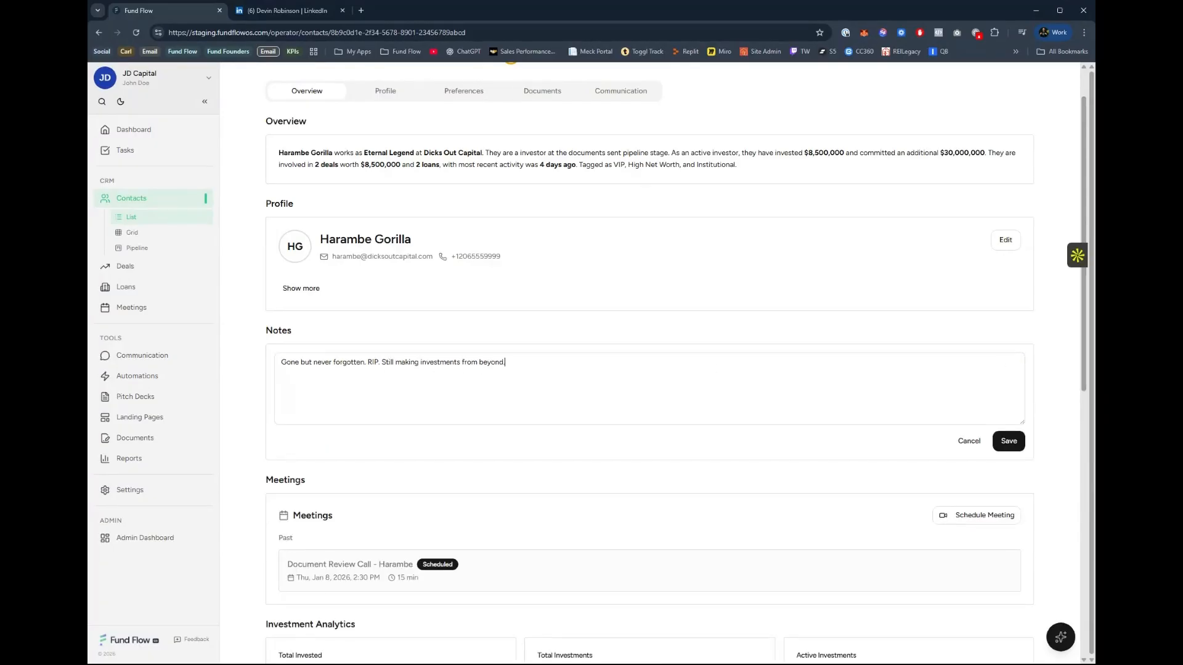
click(971, 441)
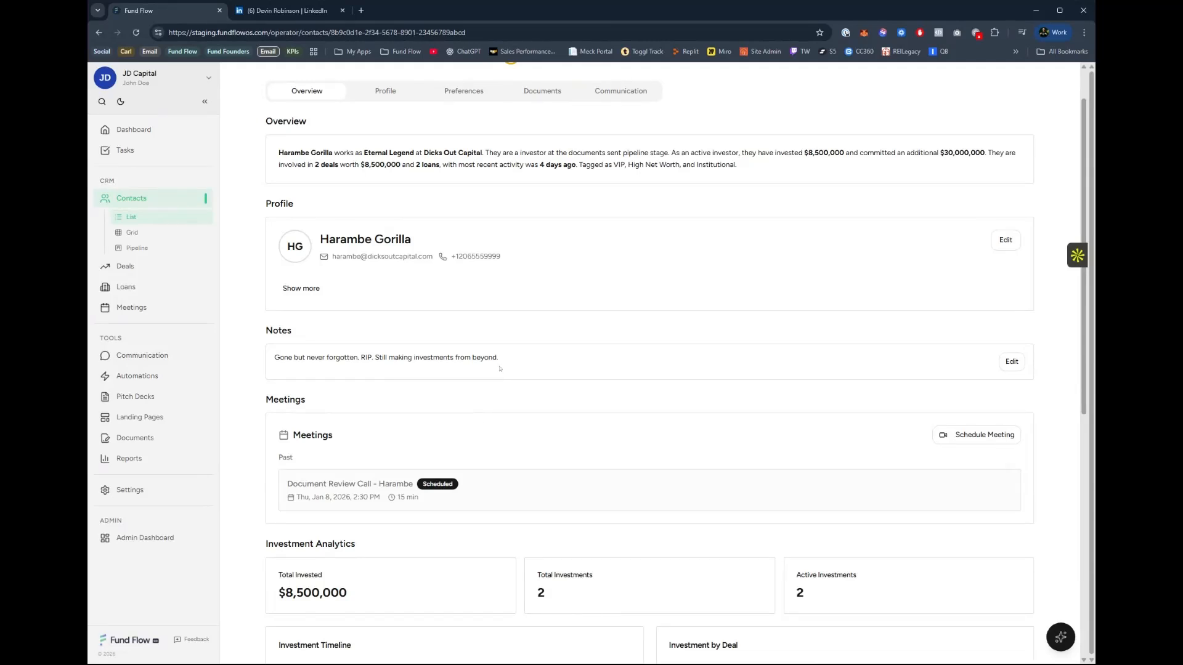
Examine the contact's investment analytics and private loans, and display the table of deal investments.
scroll(467, 402, down, 3)
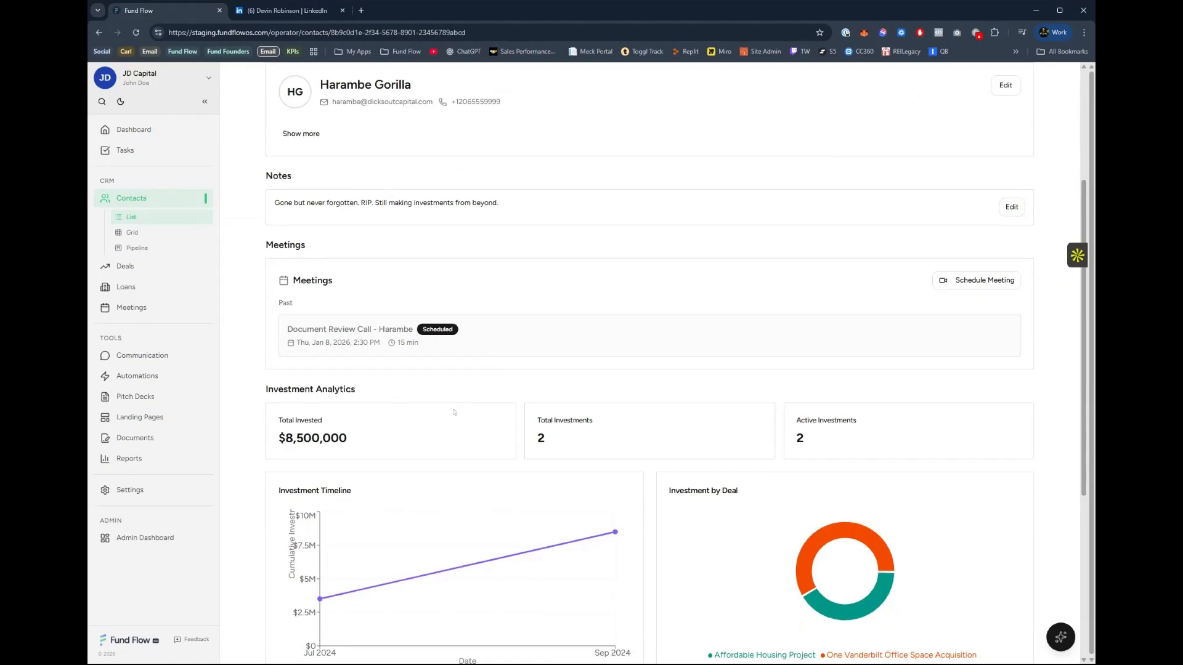
scroll(418, 332, up, 3)
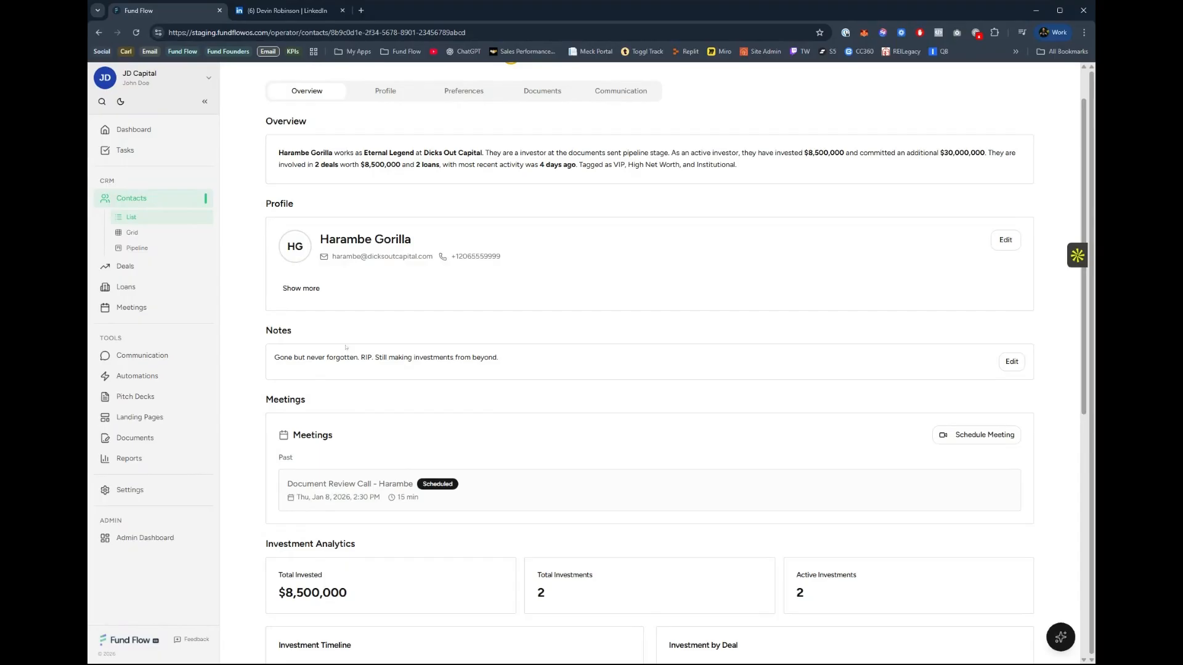
scroll(381, 436, down, 1)
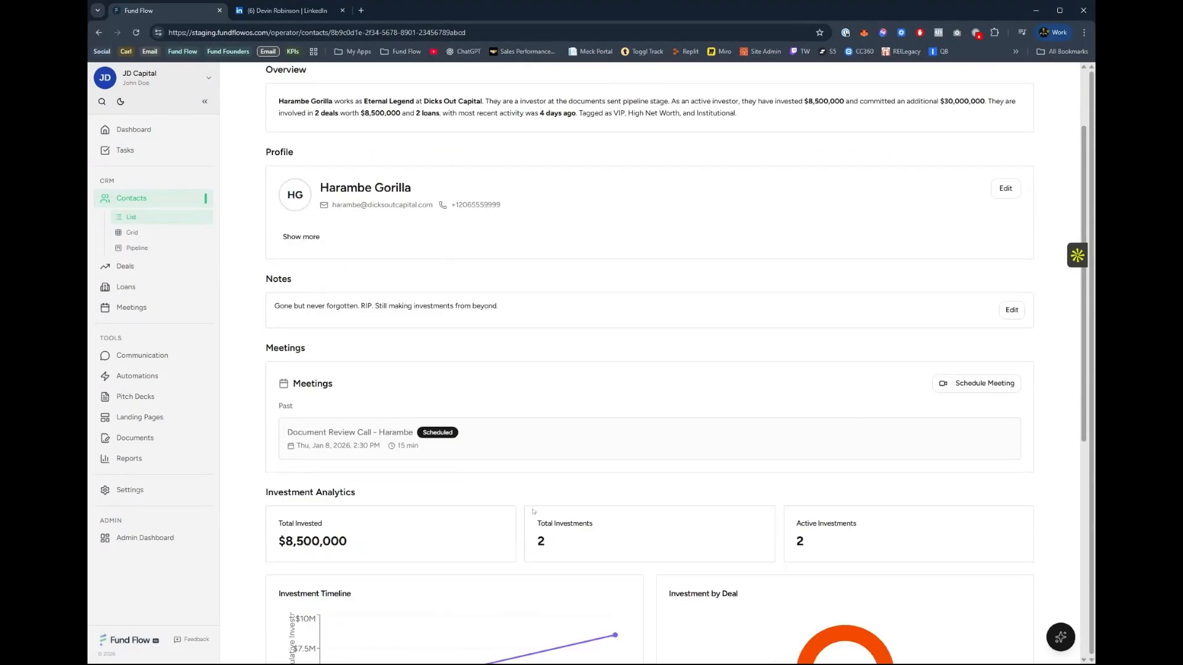
scroll(534, 511, down, 7)
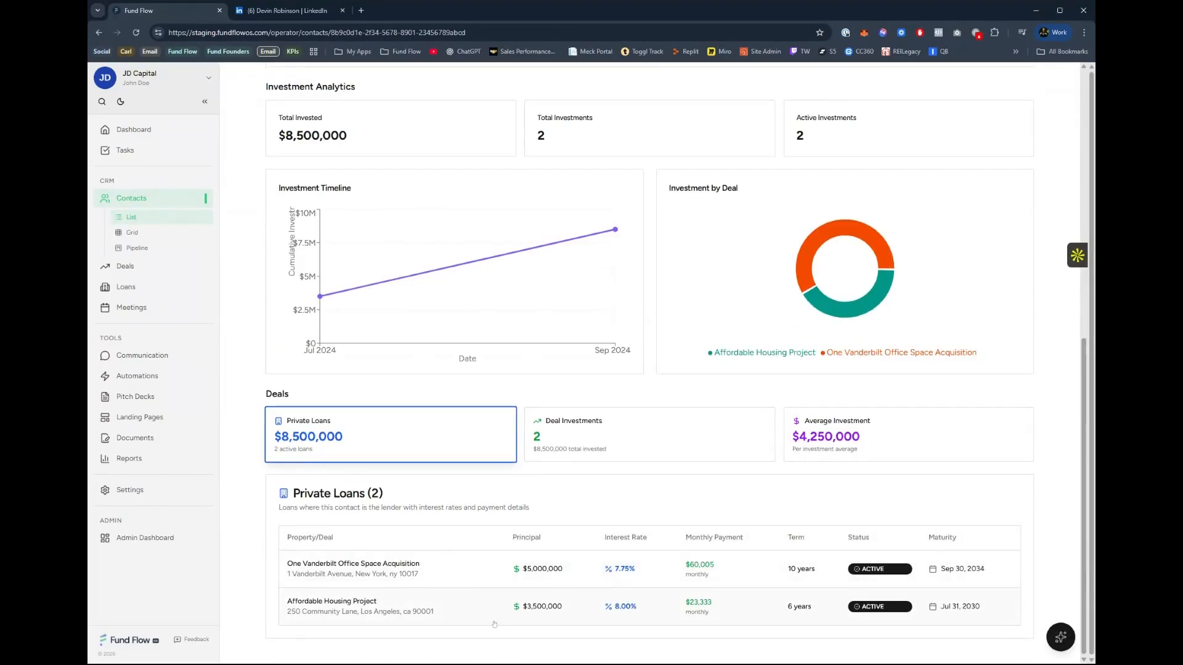
click(607, 420)
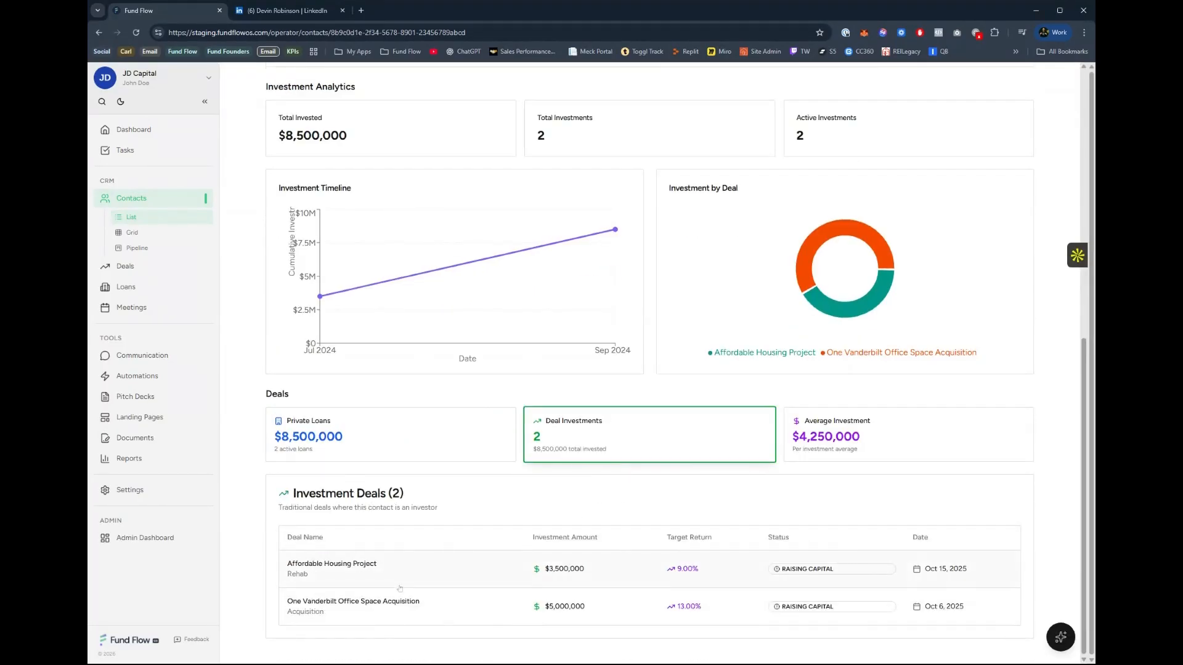
scroll(510, 594, up, 8)
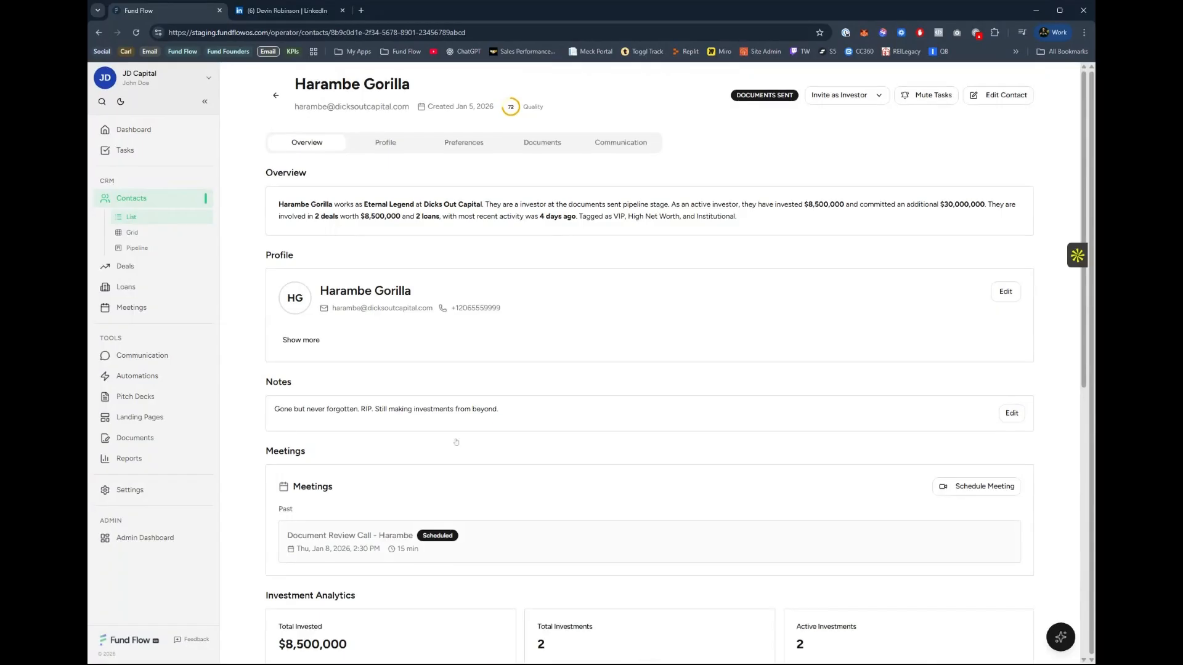
Open the contact's profile and check the editable sensitive information fields, cancelling without entering anything.
click(386, 144)
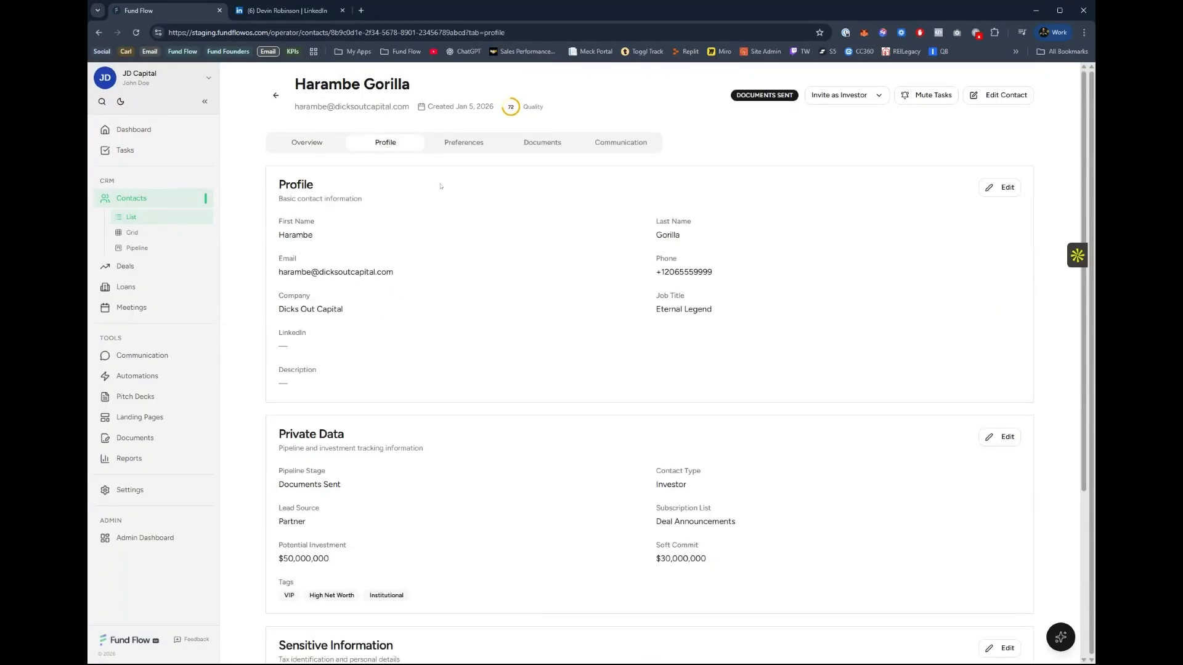
scroll(361, 477, down, 4)
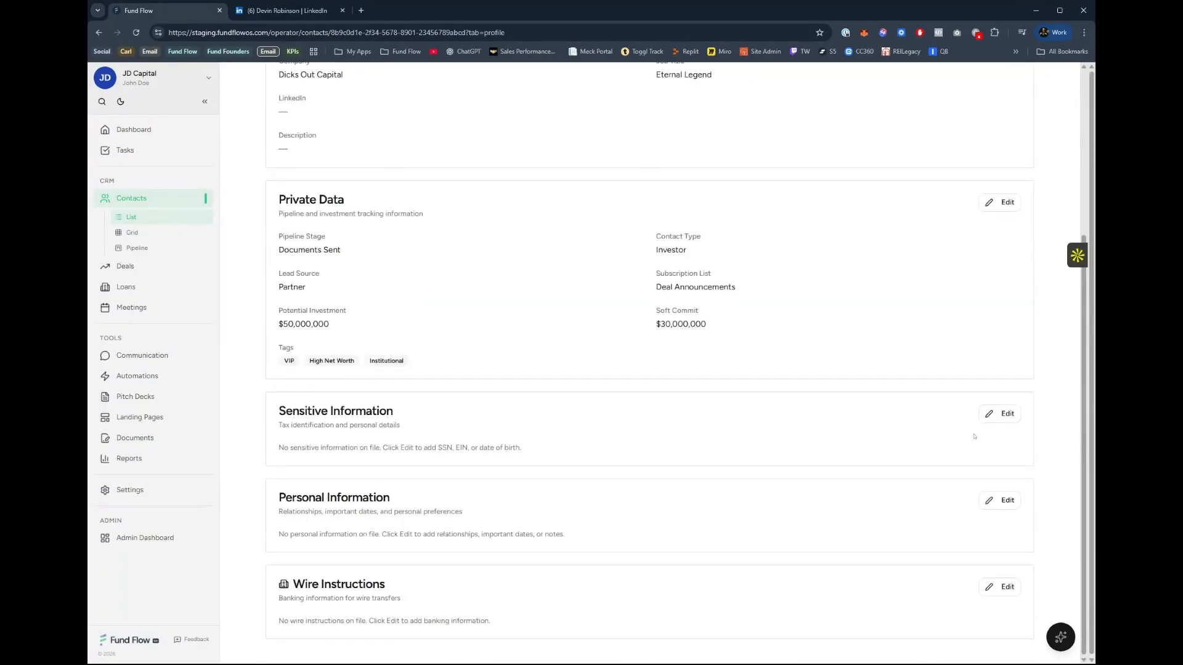
click(1000, 415)
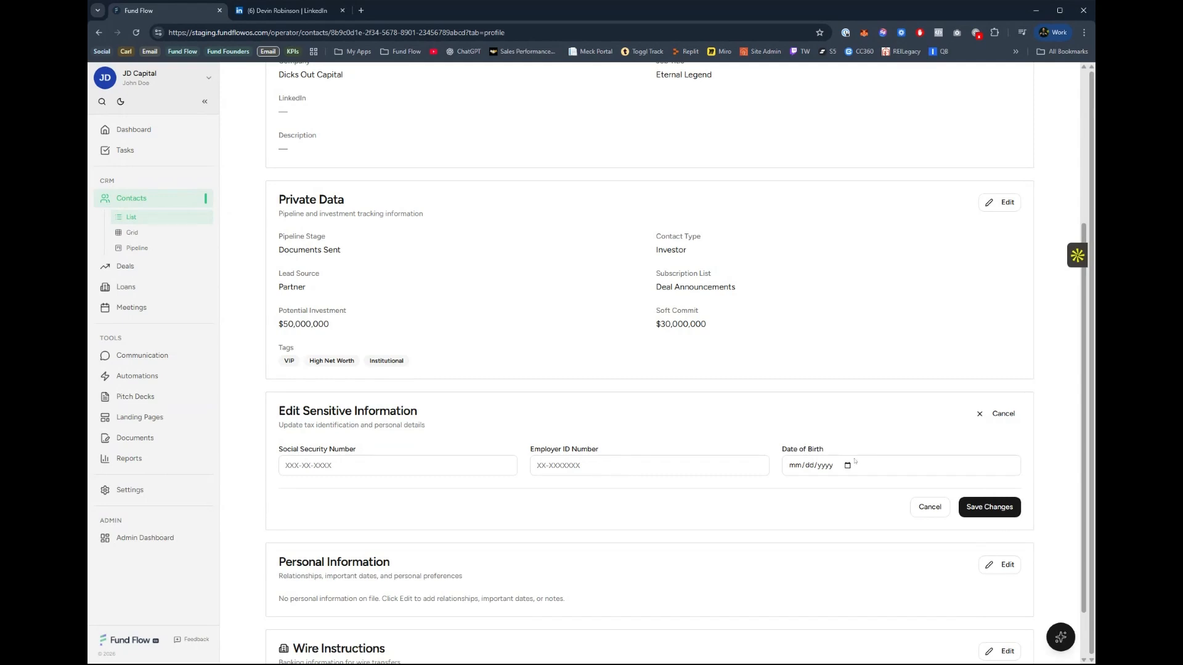
click(931, 509)
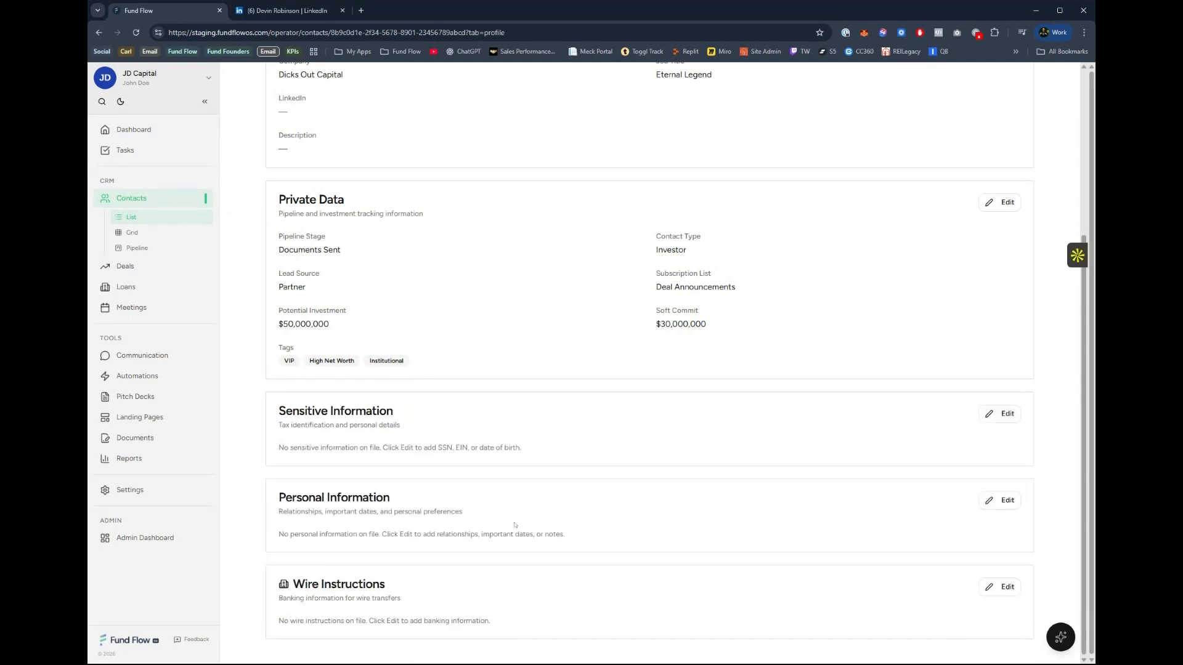
Open the contact's personal information for editing, adding a blank important date entry and removing it.
click(1000, 500)
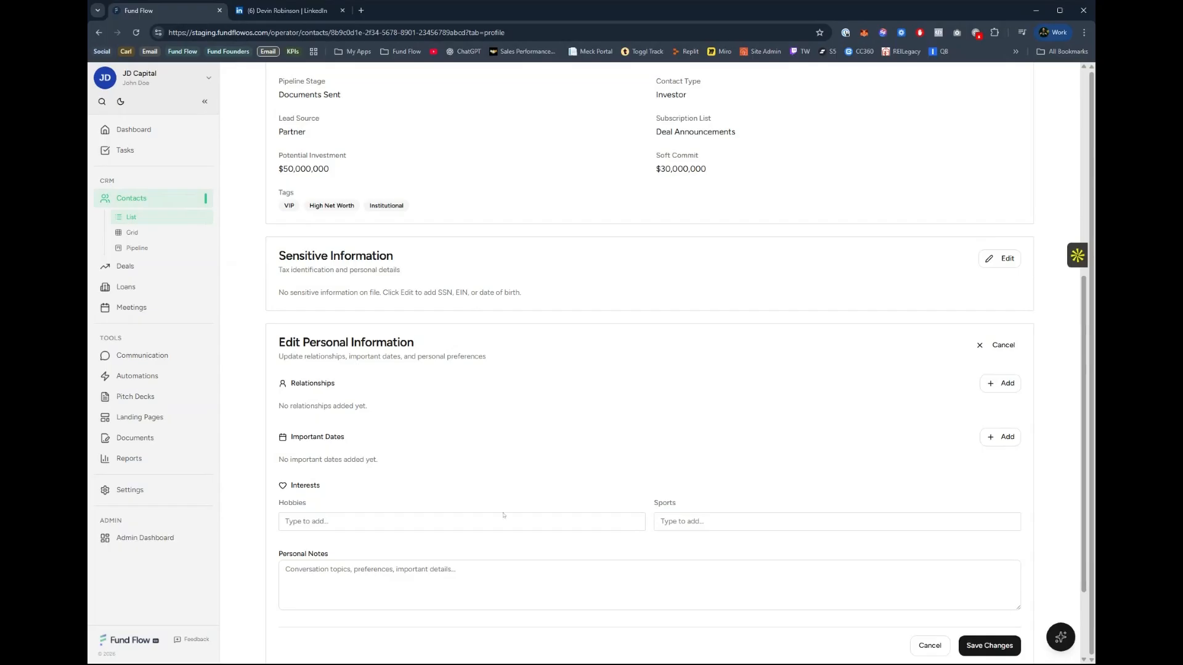
click(995, 443)
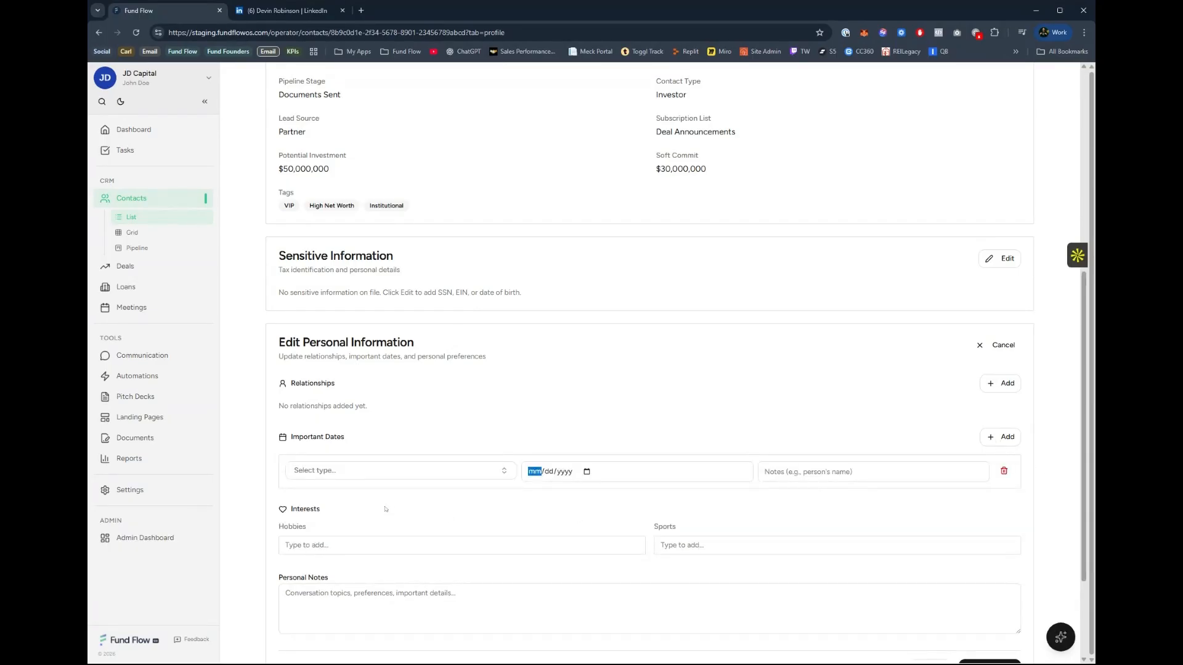
click(1003, 472)
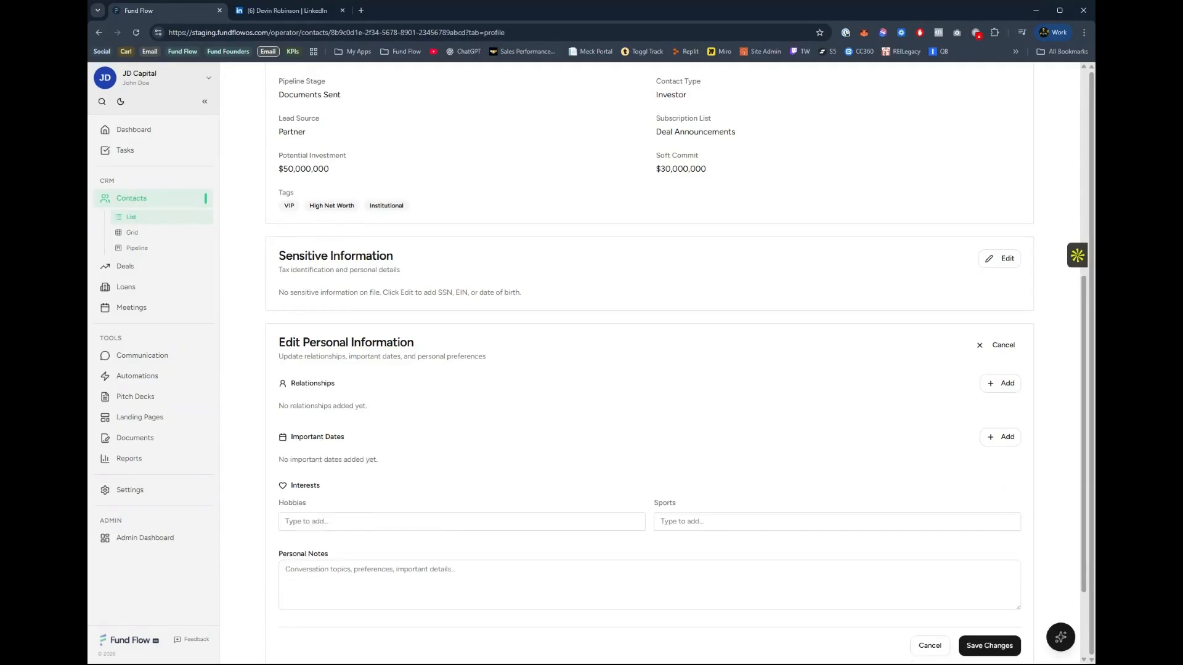
Check the suggested options for hobbies and sports under the contact's interests without choosing any.
click(685, 520)
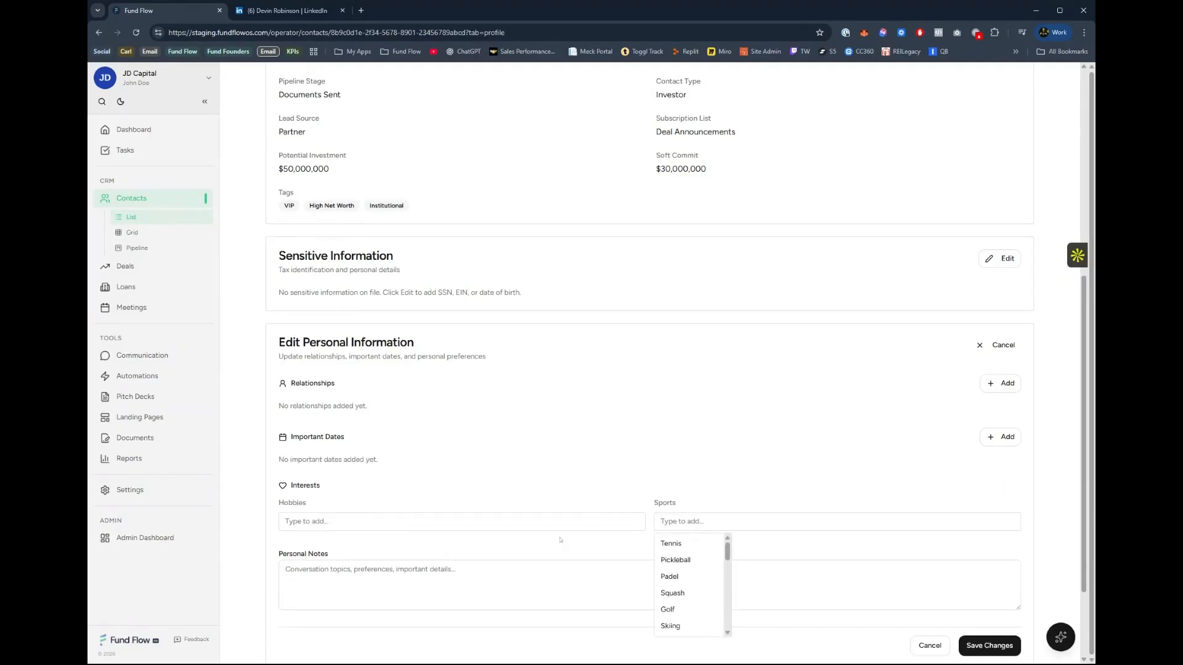
click(523, 523)
click(685, 521)
click(845, 544)
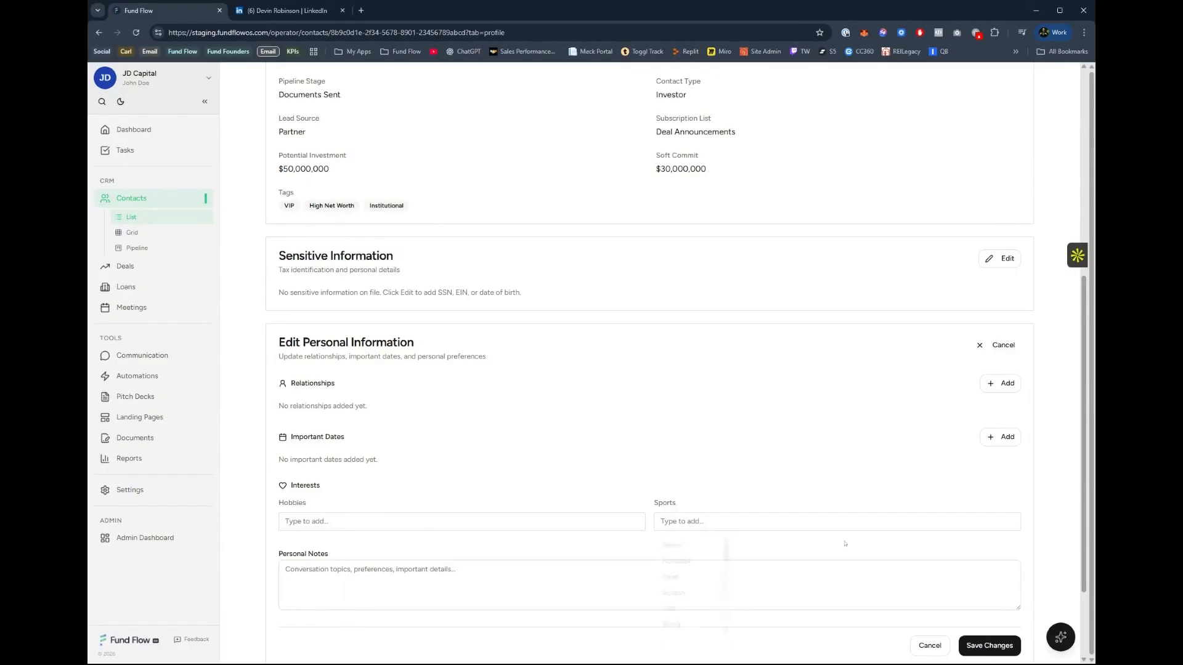
View the contact's wire instructions form with its bank, recipient and account fields, and cancel the edit.
scroll(665, 590, down, 2)
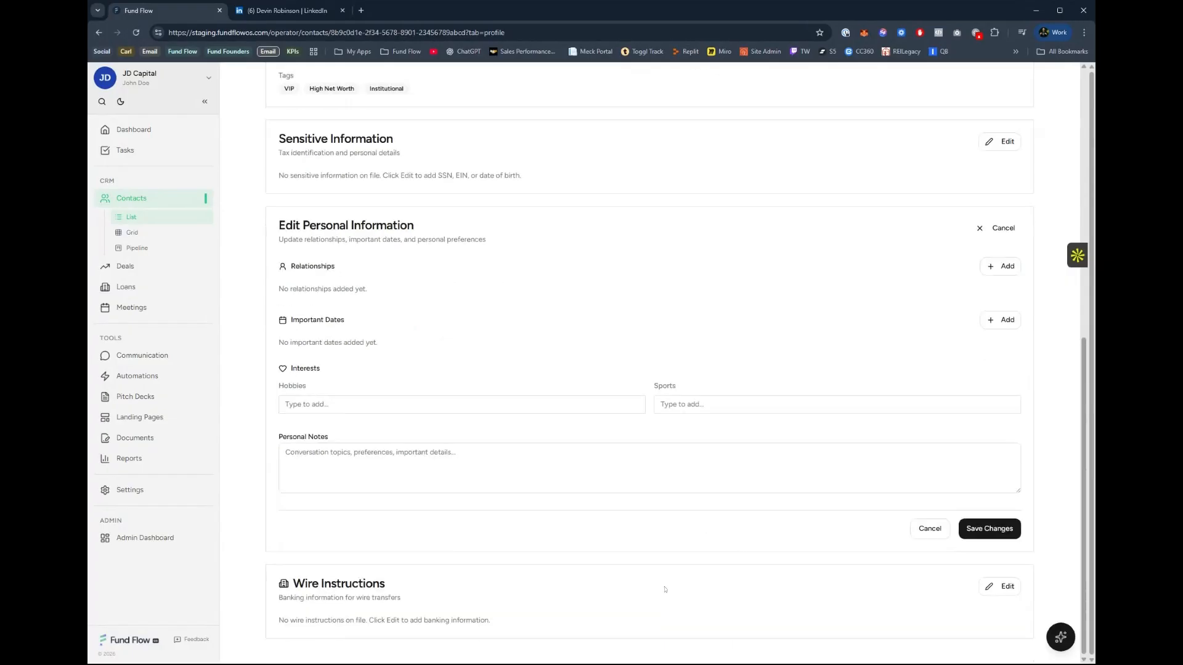
click(993, 588)
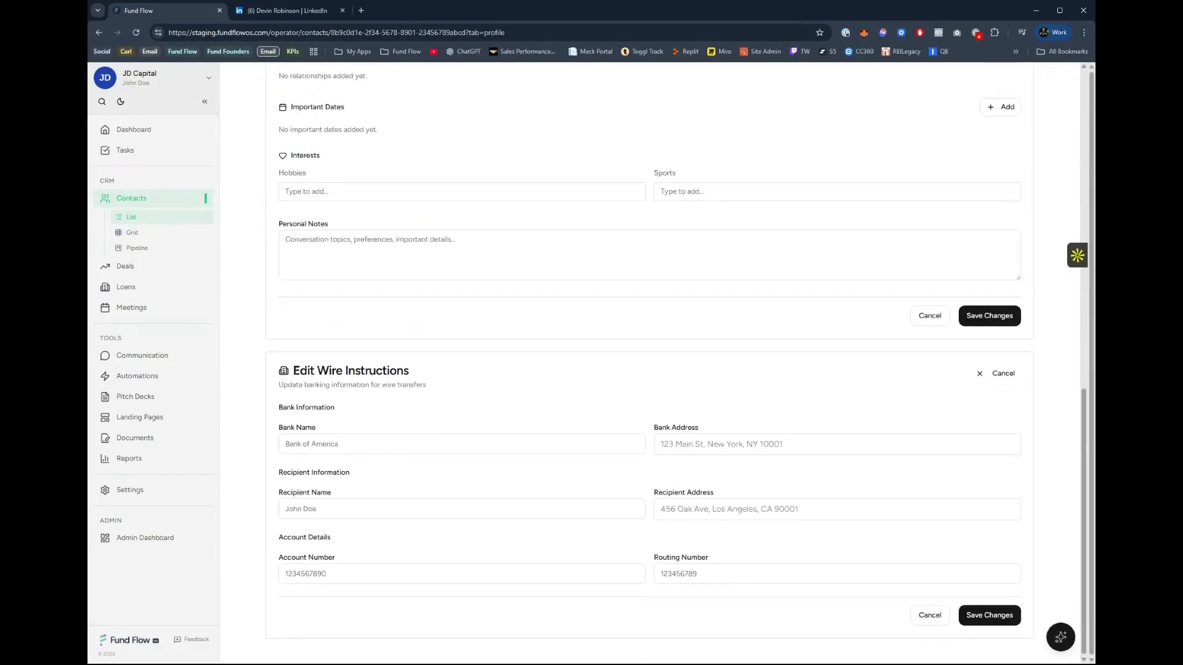
click(918, 610)
Open the contact's investment preferences and review them through to experience and communication.
scroll(824, 559, up, 6)
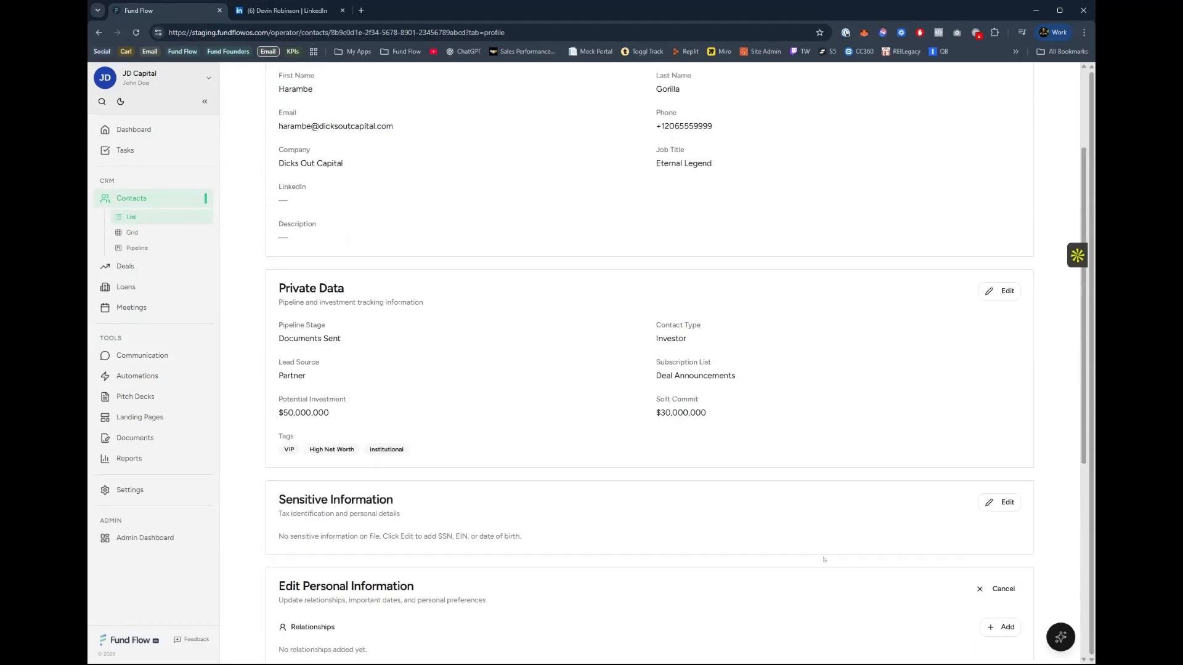
scroll(823, 559, up, 2)
click(461, 148)
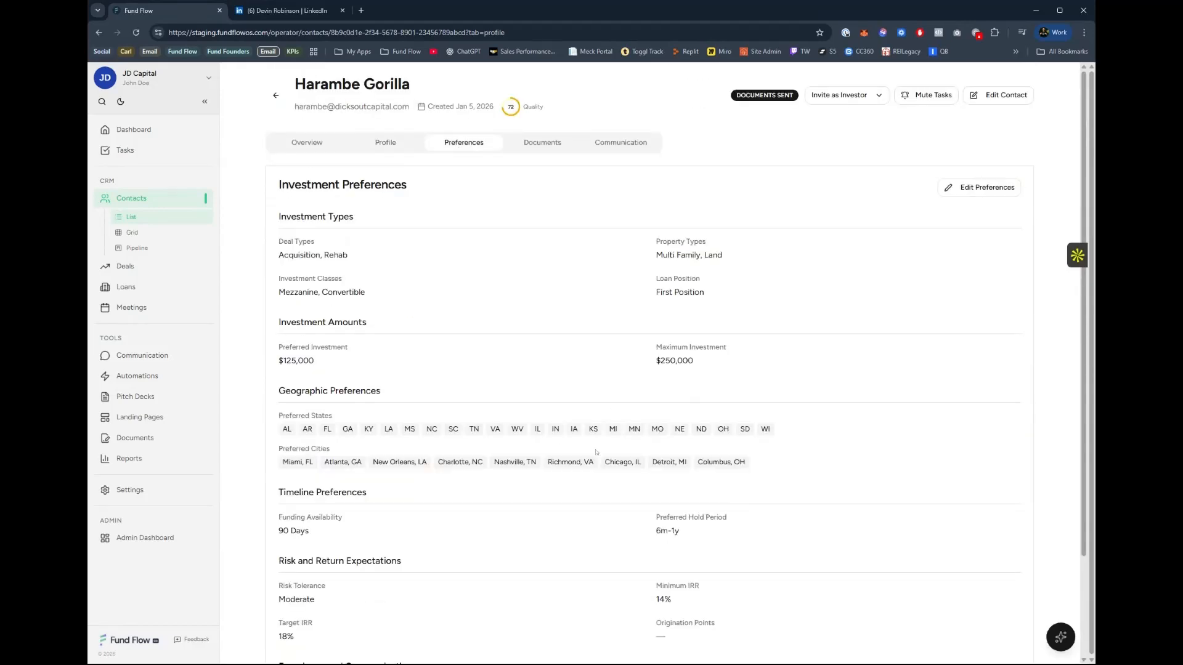
scroll(580, 510, down, 2)
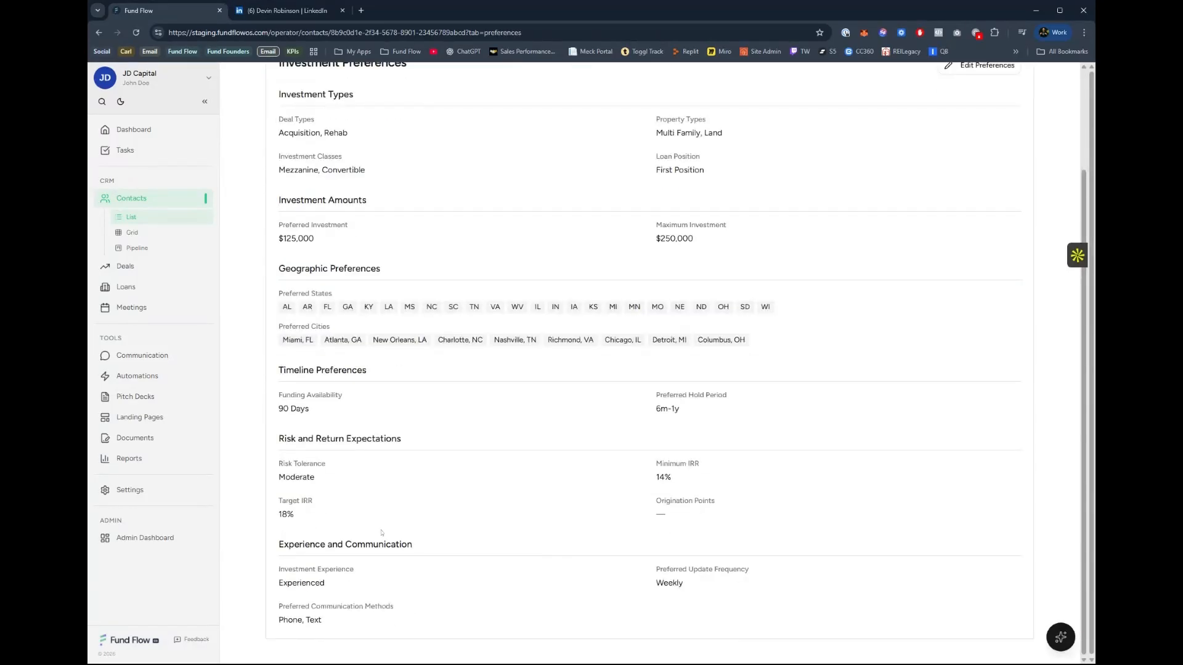
scroll(576, 323, up, 2)
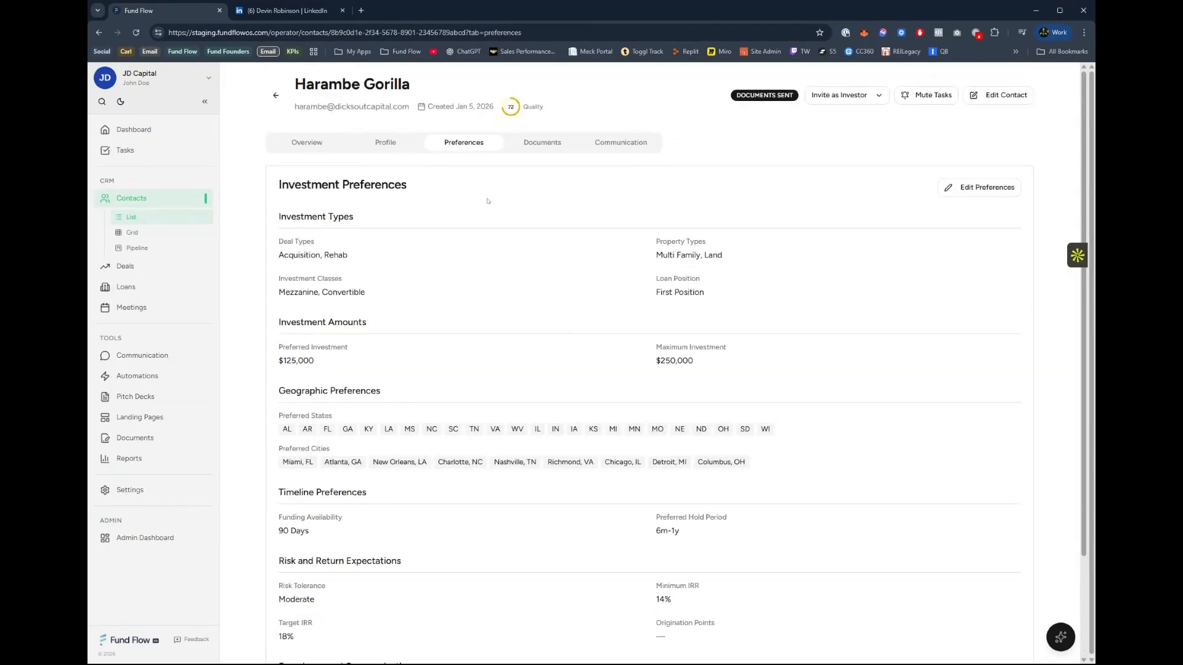
Check the document types available when requesting a document from the contact, and cancel the request.
click(540, 141)
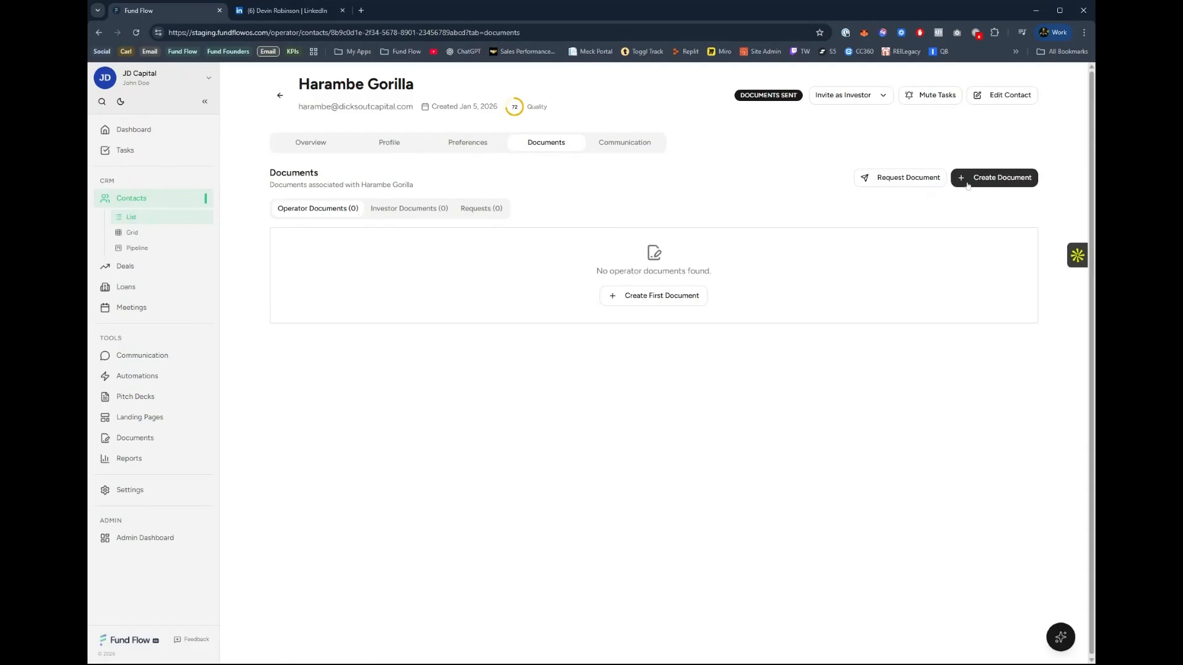
click(893, 177)
click(531, 325)
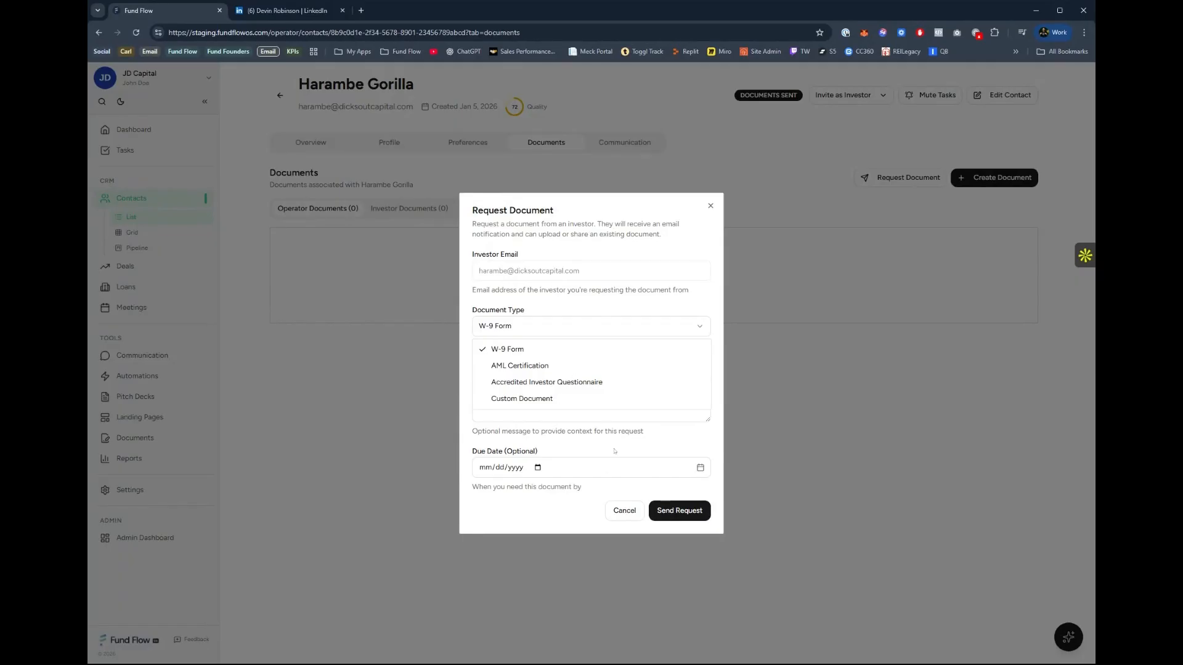
click(614, 508)
click(623, 511)
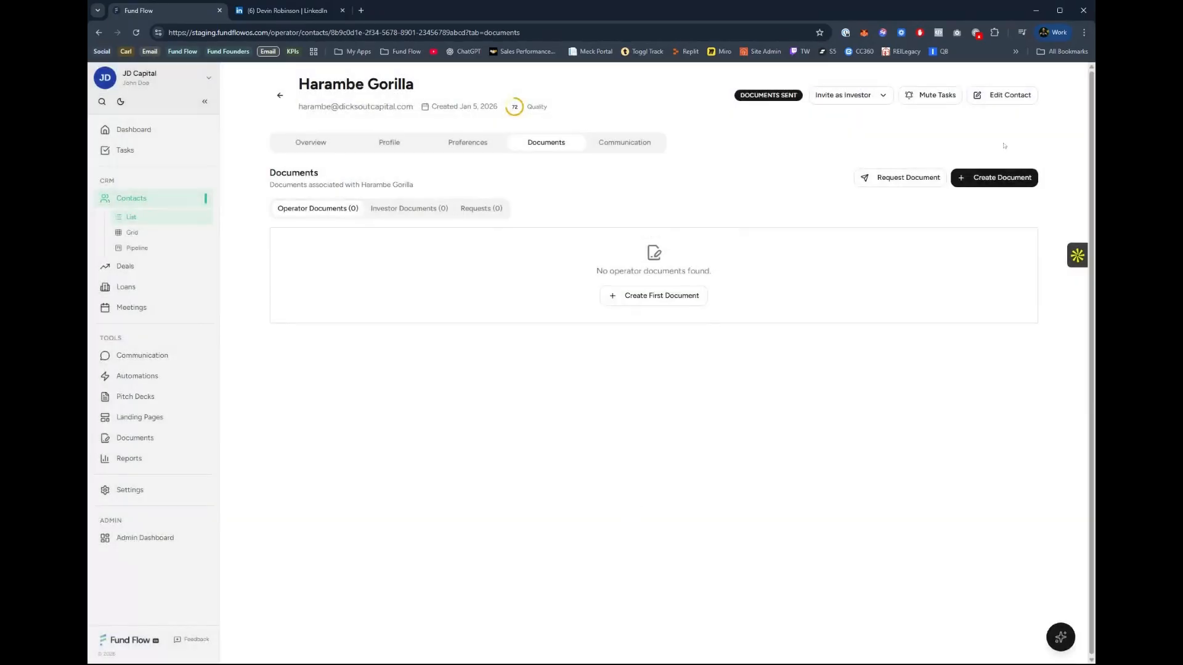
Create a 1099 Form document for the contact from the 1099-INT Interest Income Form template, keeping the suggested title.
click(989, 177)
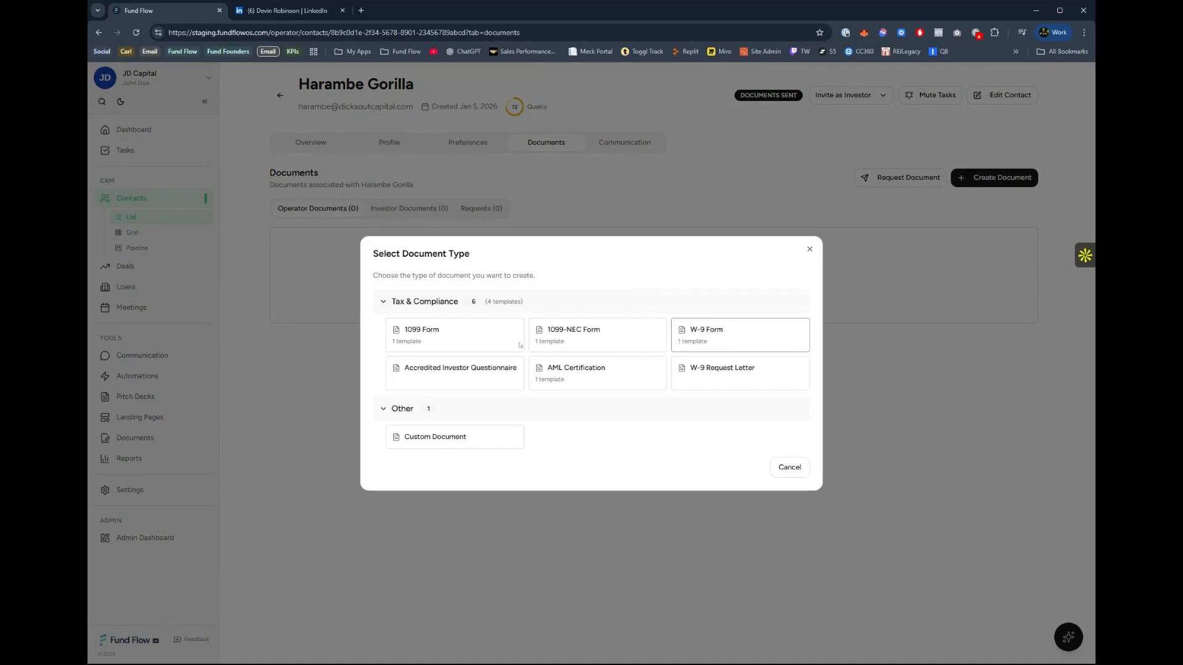
click(450, 353)
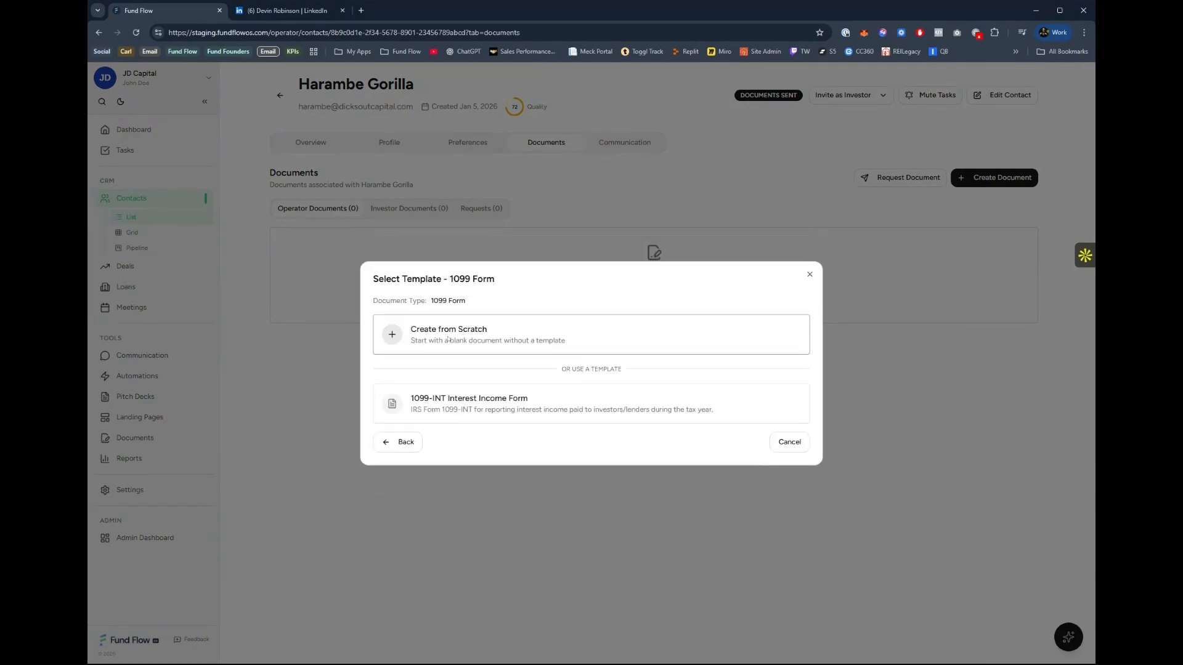
click(473, 410)
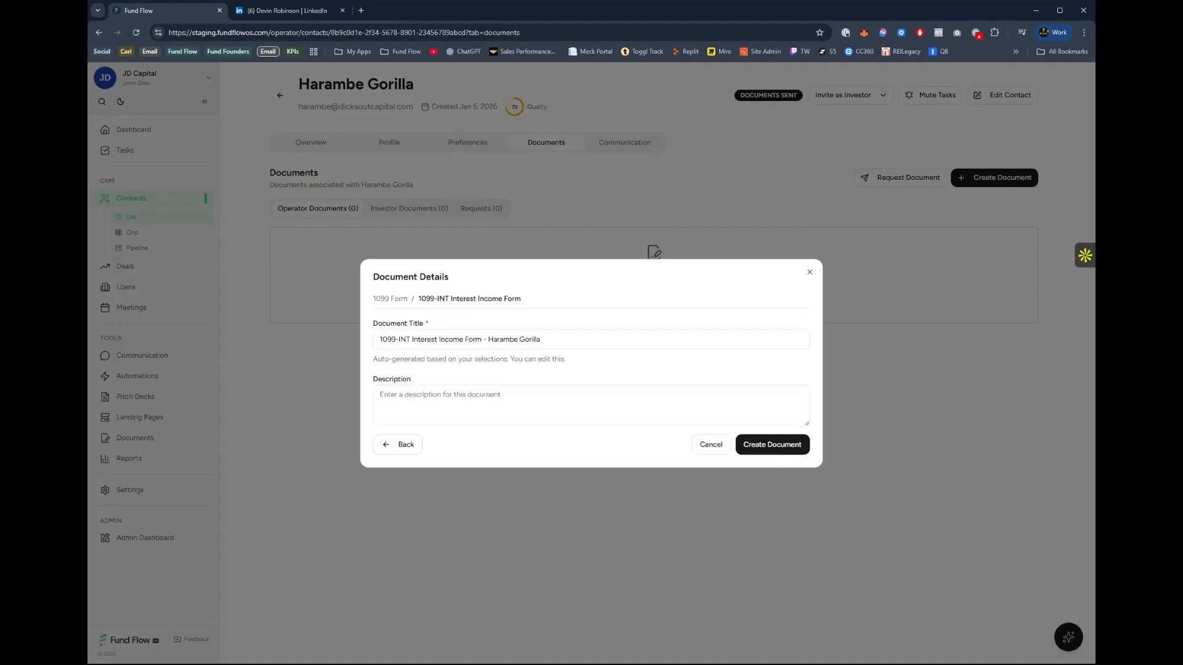
click(777, 443)
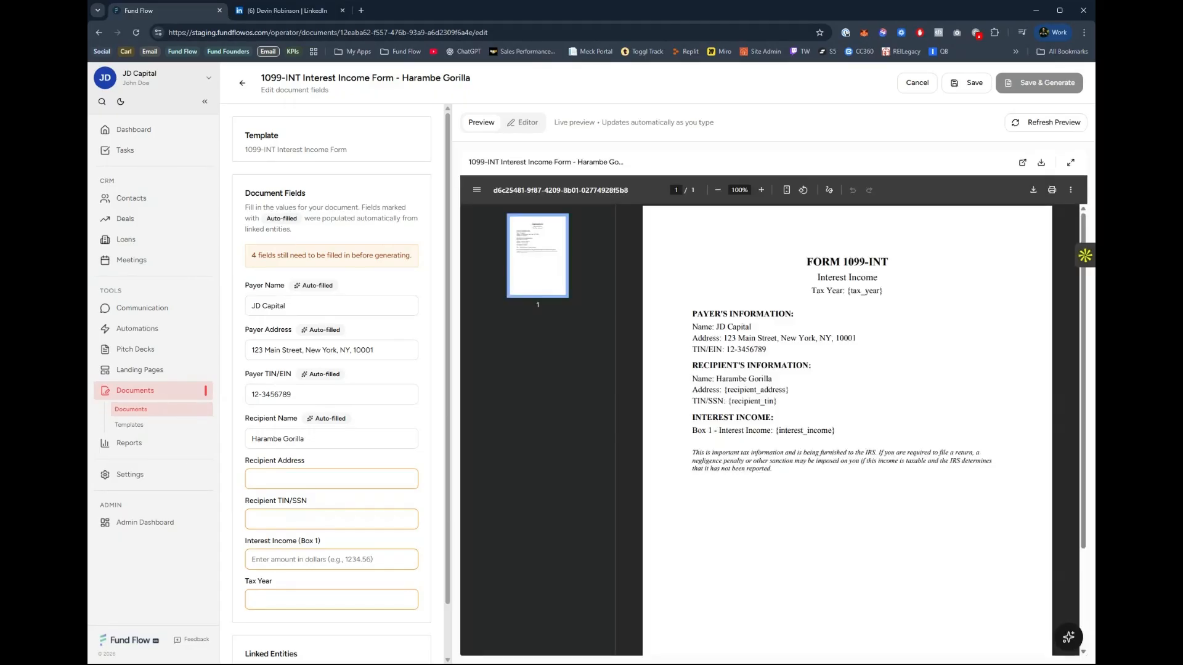
Enter the recipient's address in the 1099-INT document and save it without filling in the remaining fields.
text(123 Main St)
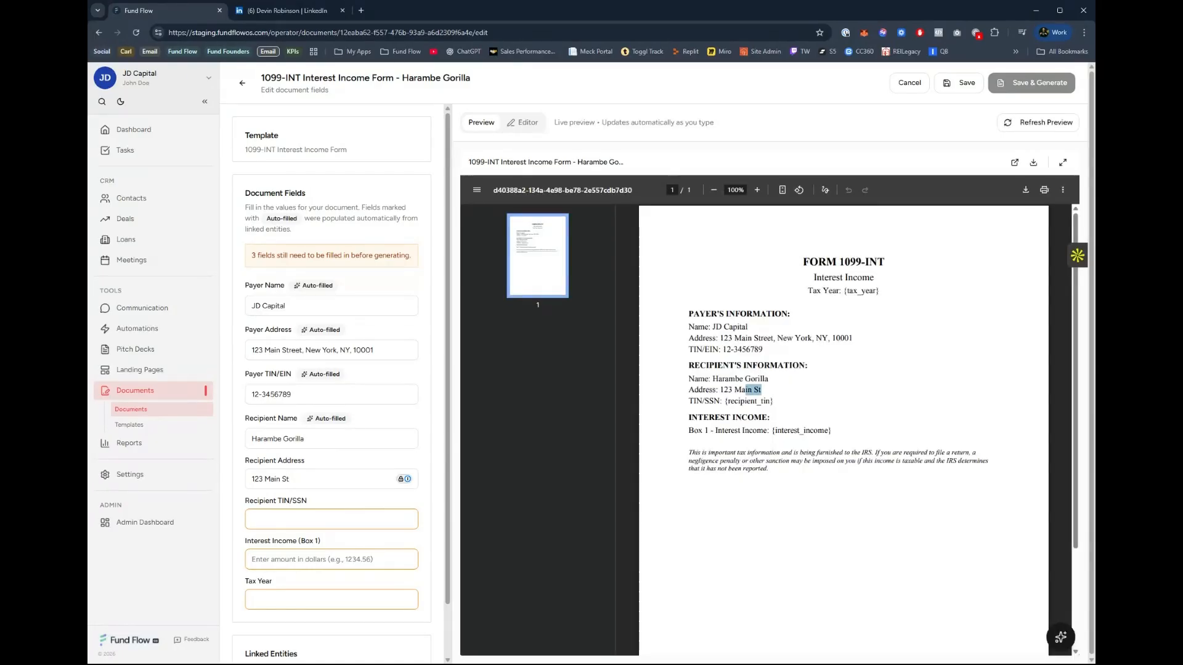
key(Tab)
key(Tab)
scroll(819, 467, down, 2)
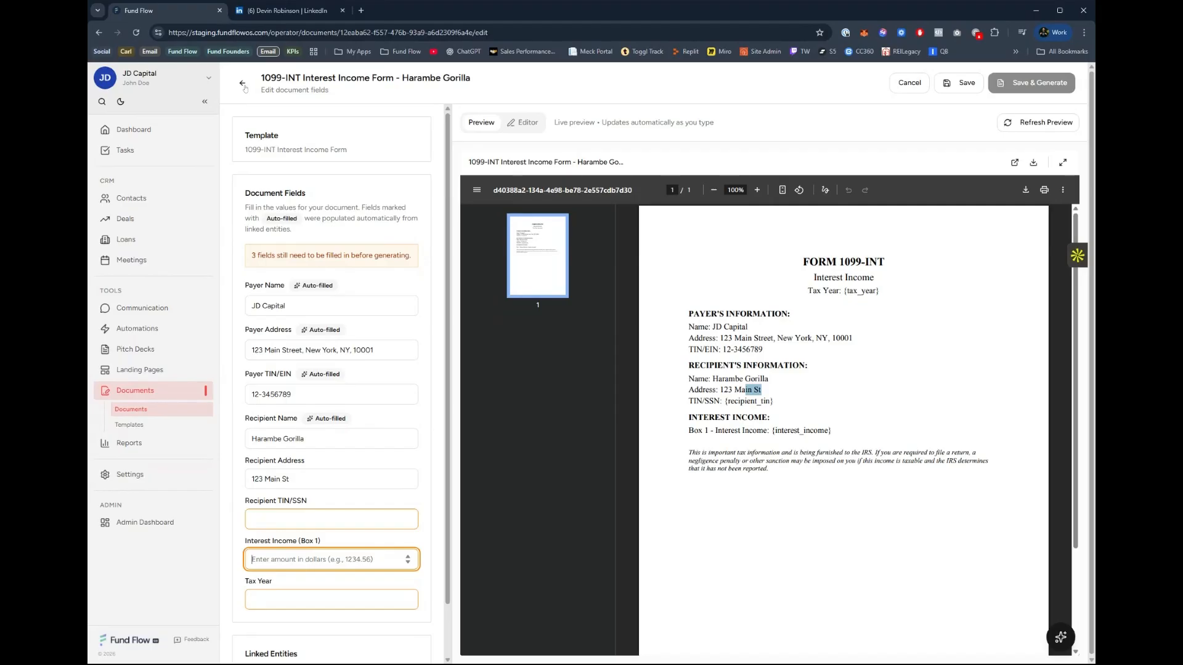
click(958, 82)
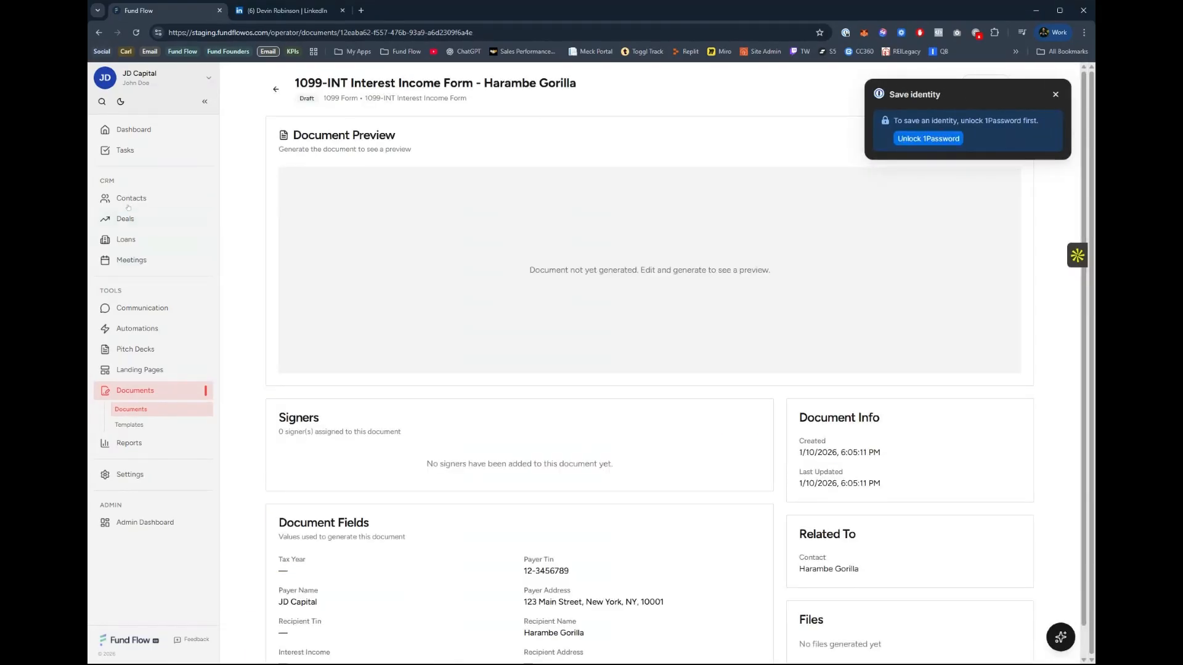
Browse the contacts in the grid view and dismiss the password manager's save-identity prompt.
click(132, 198)
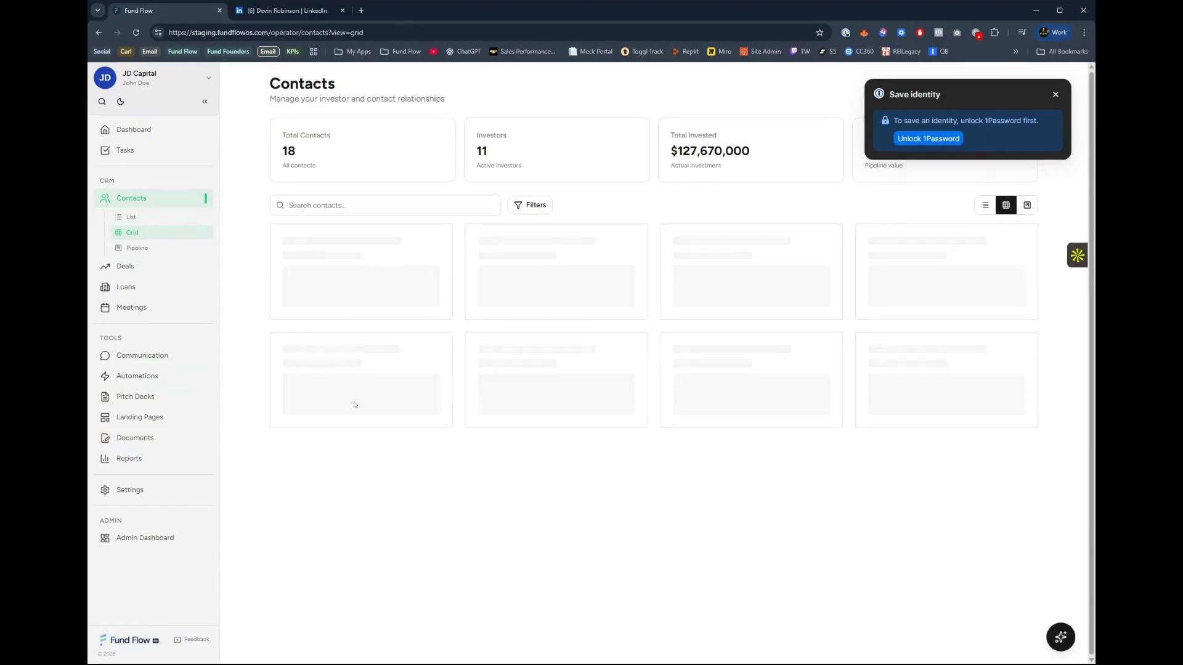
scroll(806, 210, down, 1)
scroll(806, 210, up, 1)
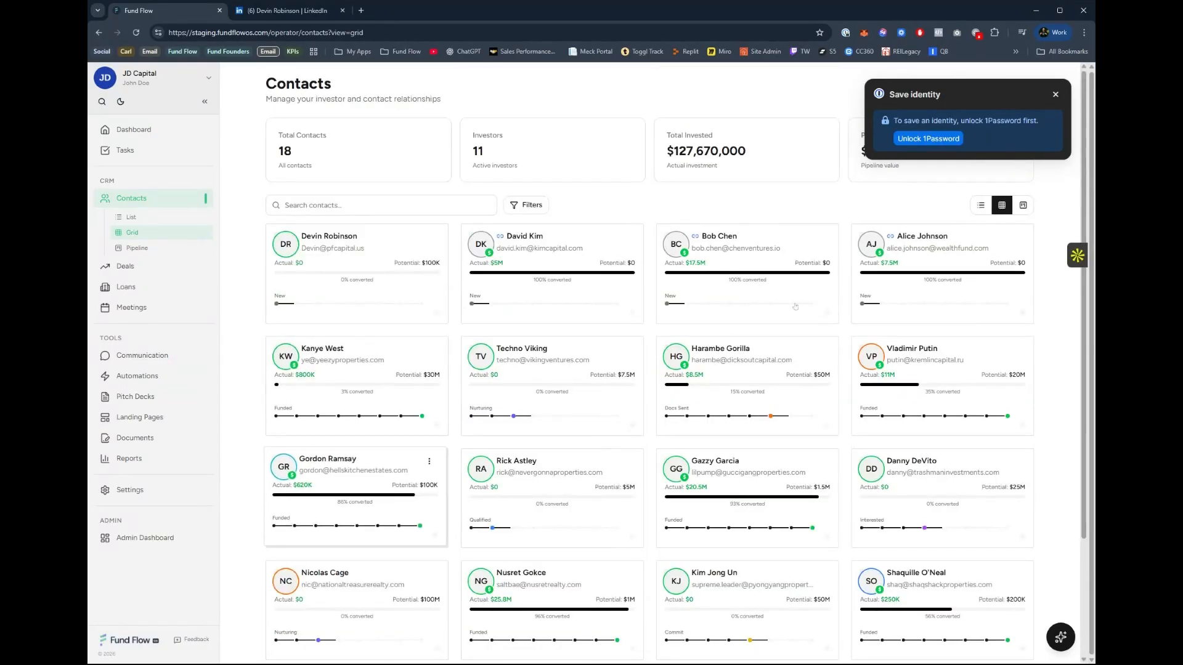
click(1055, 94)
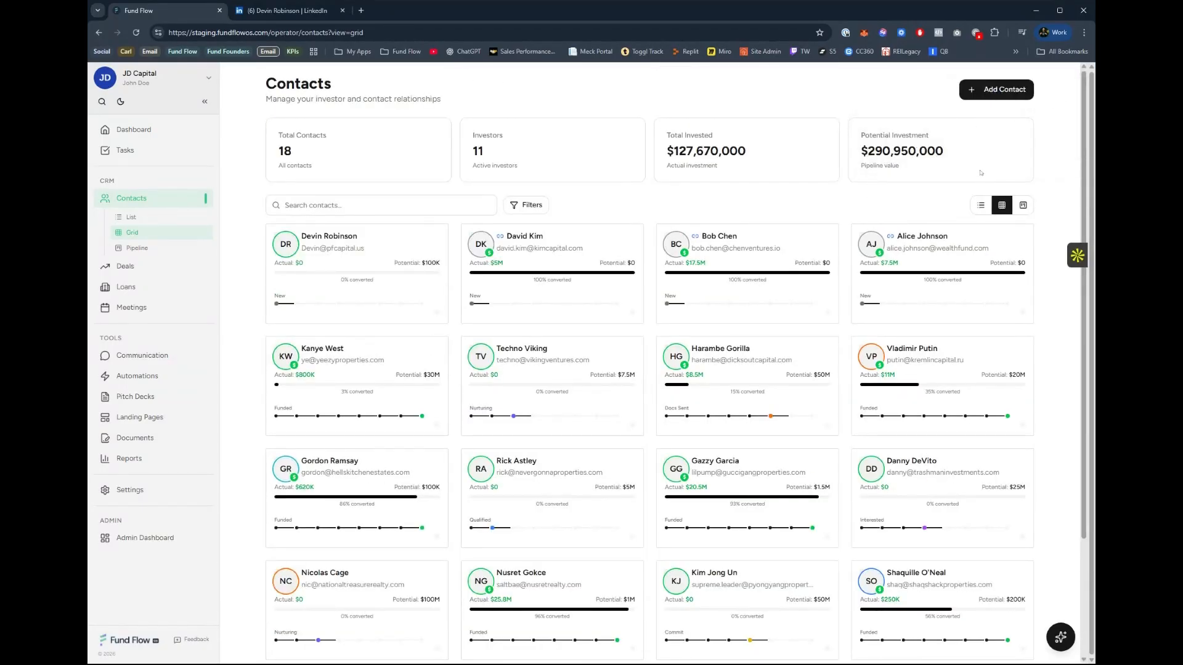
Show the contacts as a list and open the communication page of Kanye West's record.
click(980, 205)
scroll(493, 421, down, 3)
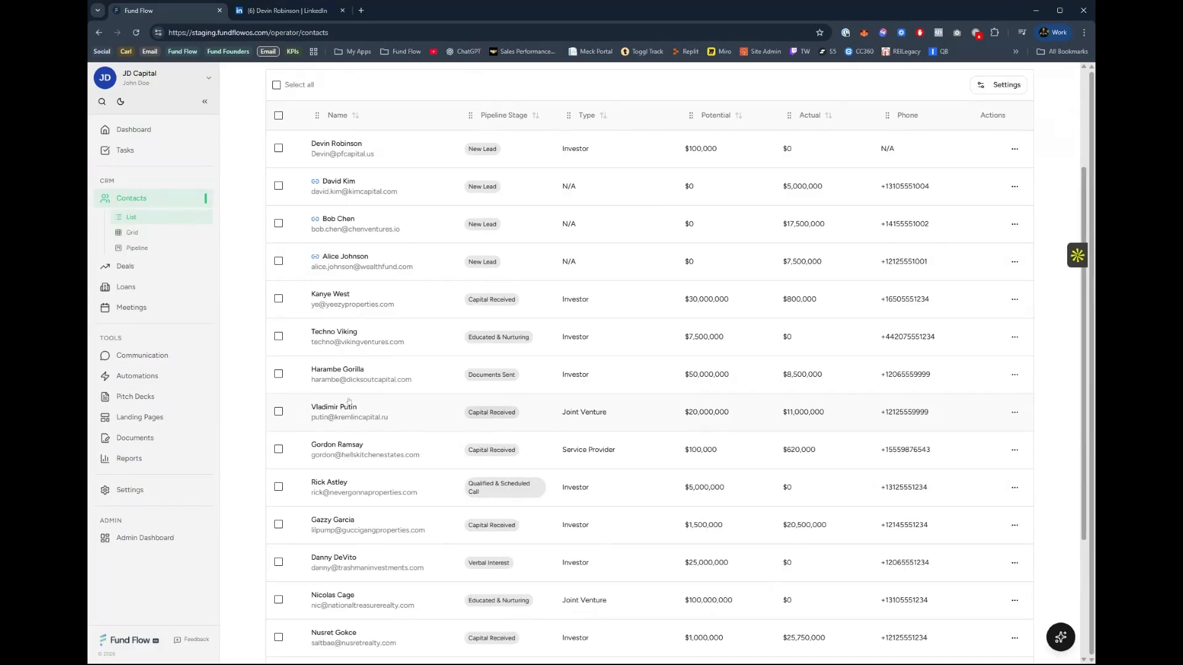
click(375, 306)
click(622, 146)
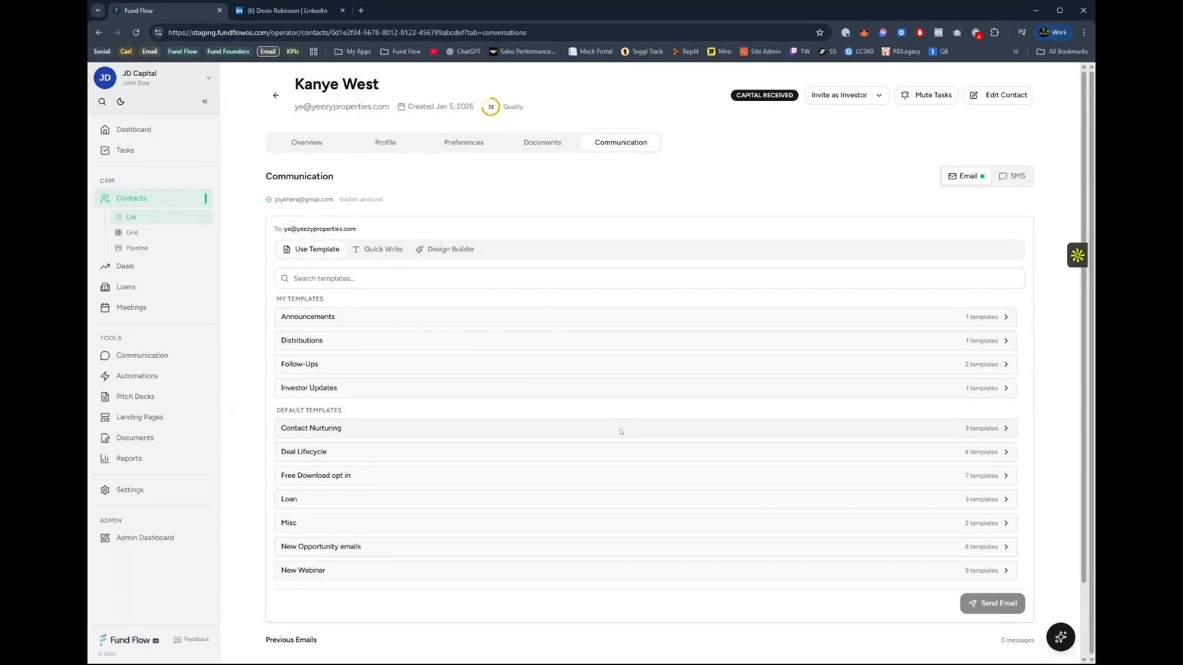
Review the contact's email template categories and SMS view, ending on the email composer.
scroll(596, 441, down, 2)
scroll(596, 441, up, 2)
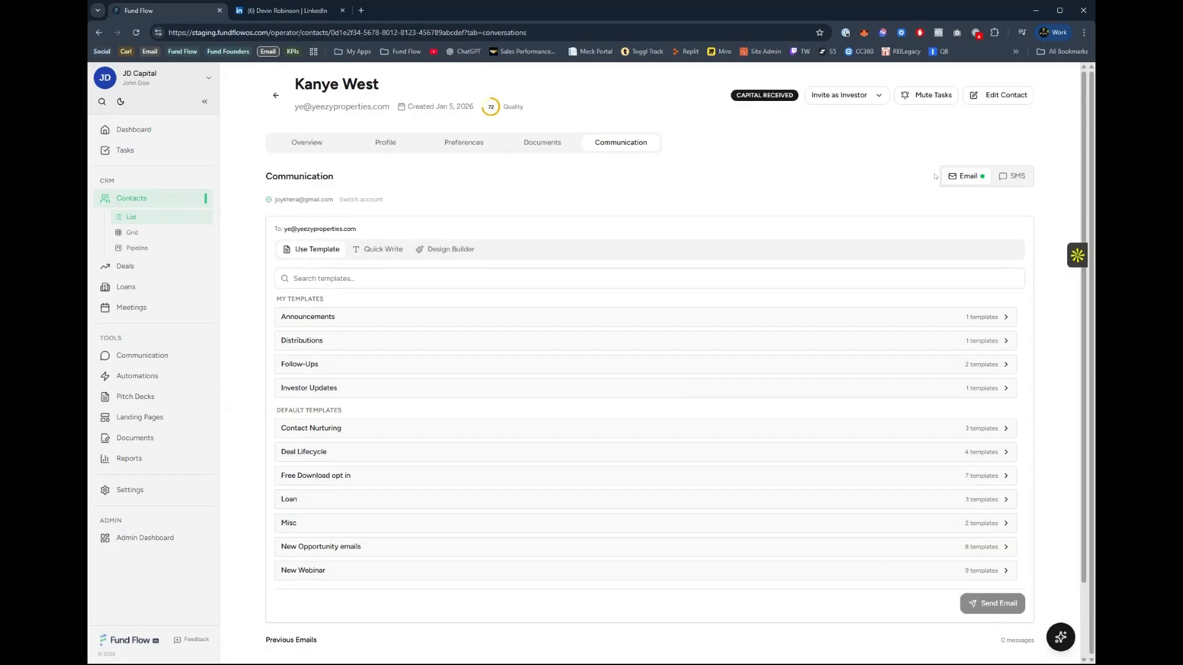
click(1026, 178)
click(984, 179)
Use the Loan Confirmation template from the default Loan templates for the email to the contact.
click(388, 506)
scroll(345, 394, down, 3)
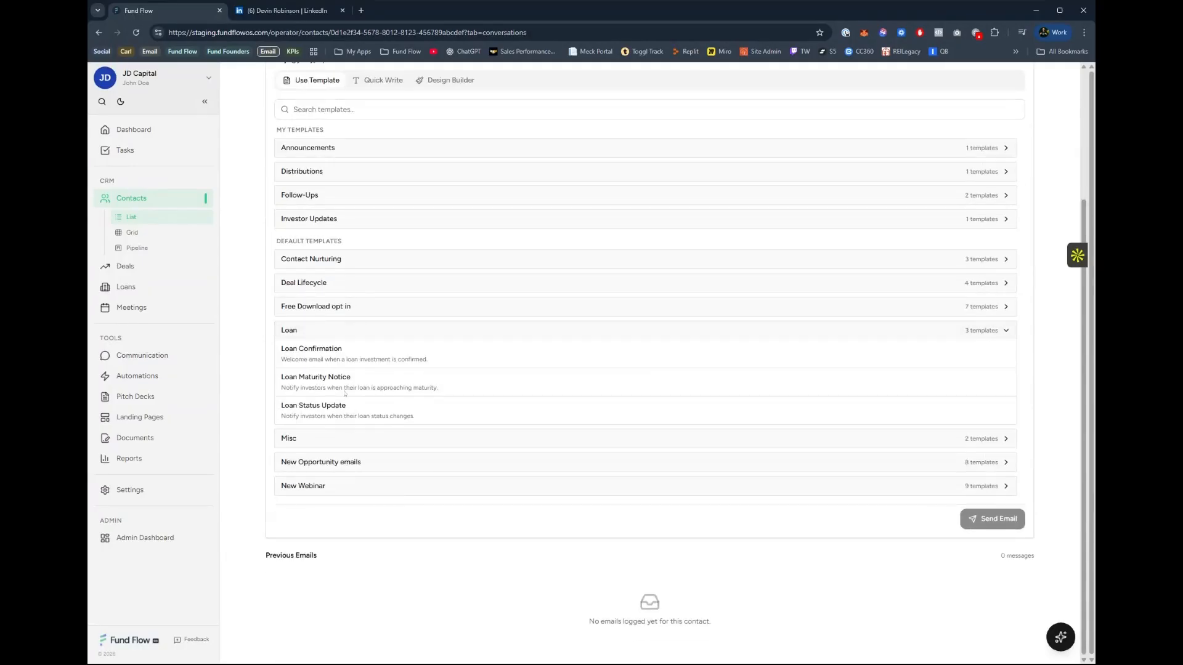
click(430, 351)
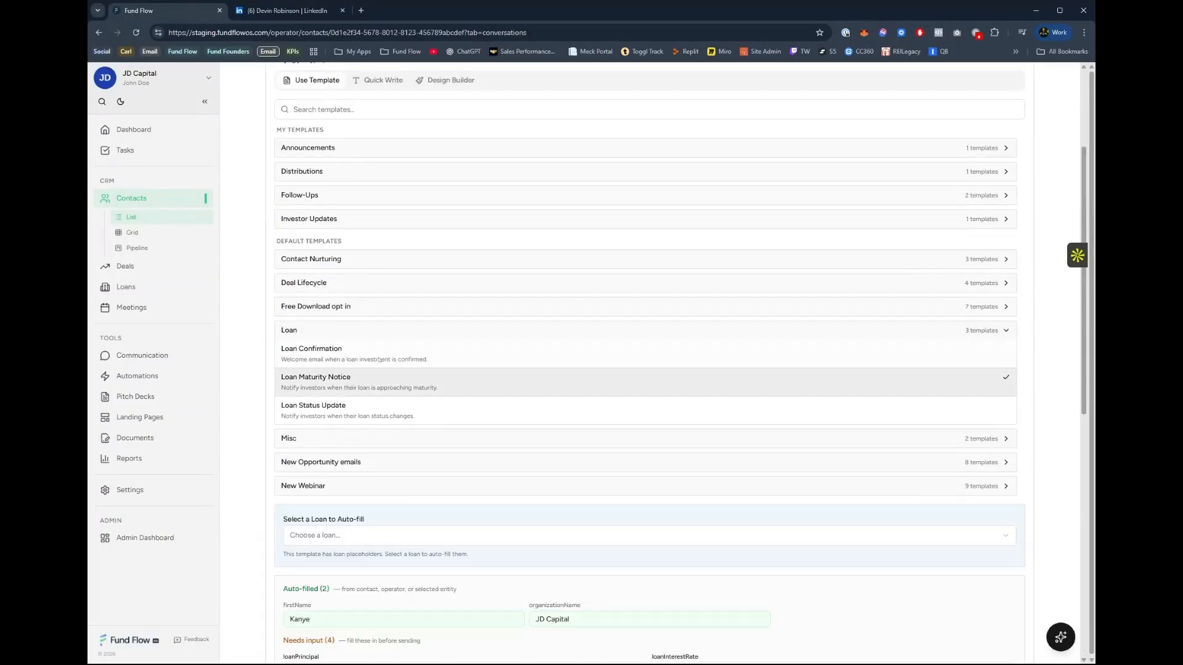
scroll(505, 386, down, 4)
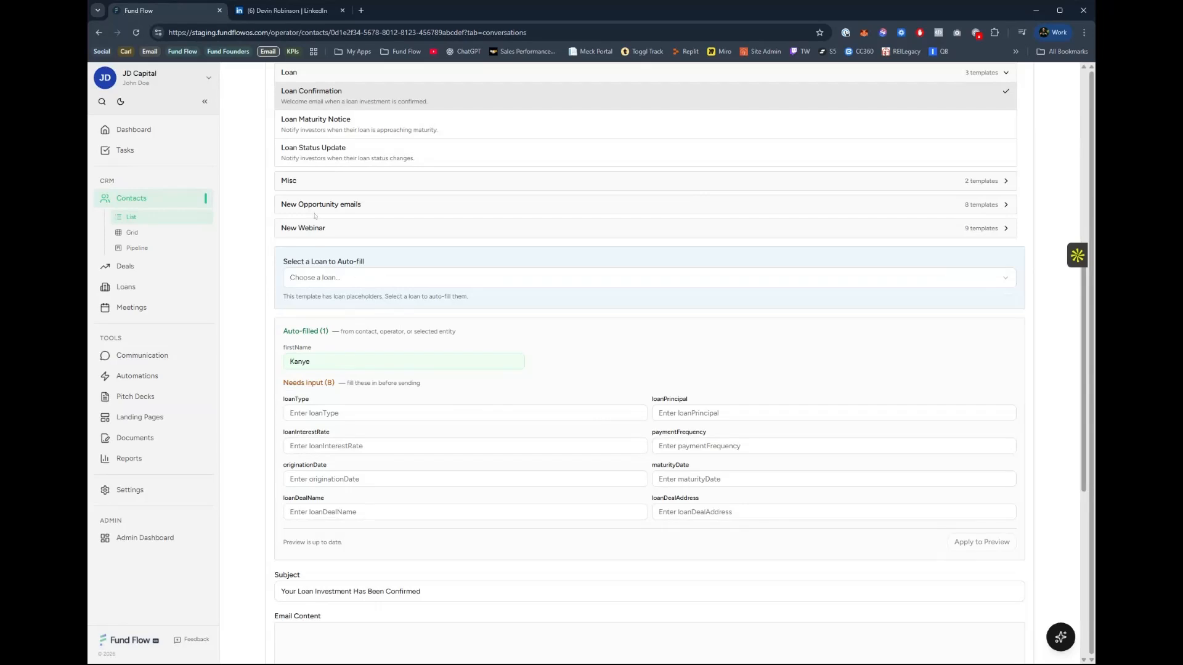
scroll(357, 420, up, 7)
scroll(357, 419, down, 3)
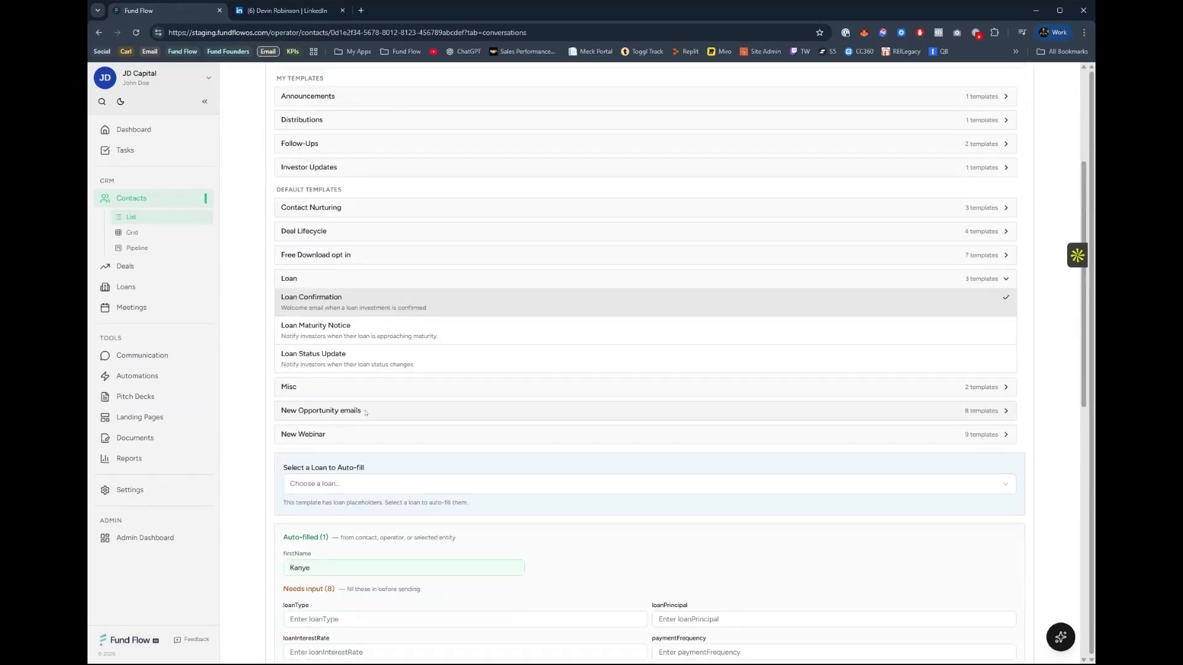
Auto-fill the template from the contact's Fisher Island Ultra-Luxury Residences loan and apply the values to the email preview.
click(379, 484)
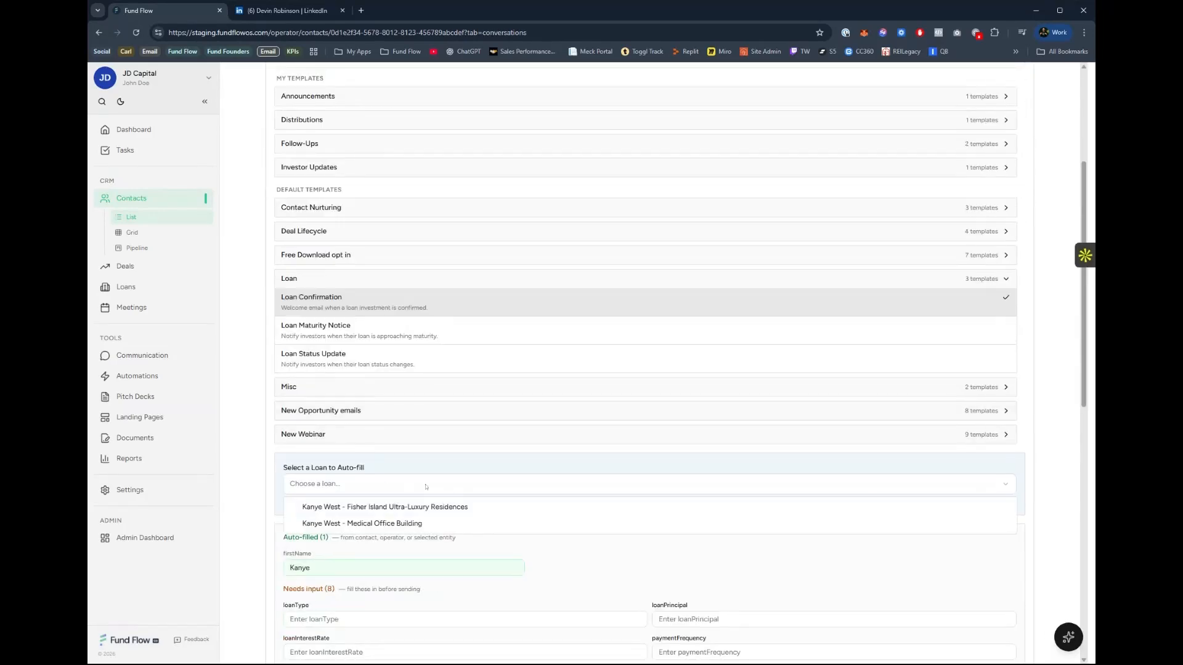
click(384, 507)
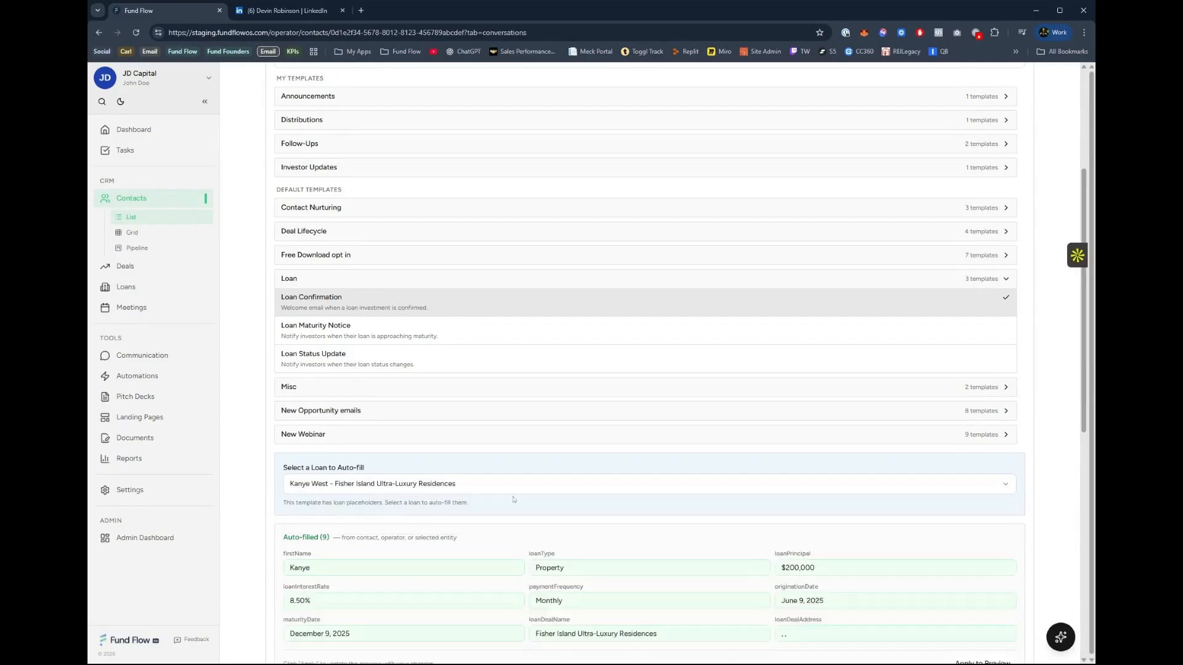
scroll(511, 500, down, 4)
scroll(511, 500, down, 3)
click(992, 205)
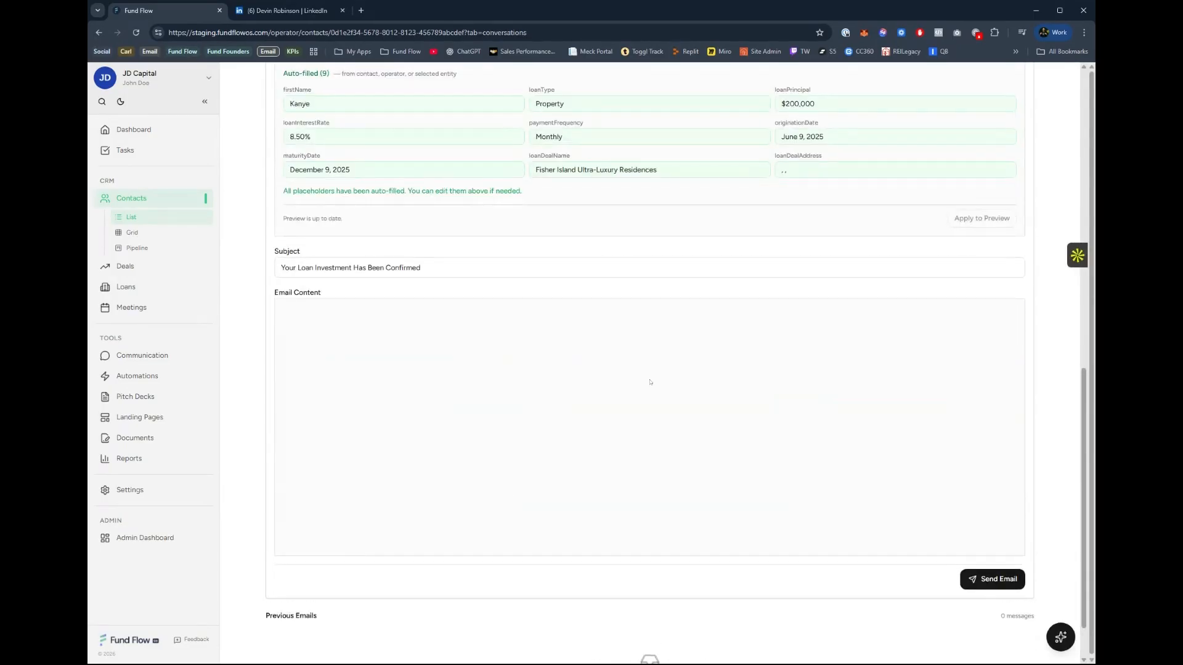
Review the email's auto-filled loan values, subject and content, and open the options for inviting the contact as an investor.
scroll(635, 382, up, 3)
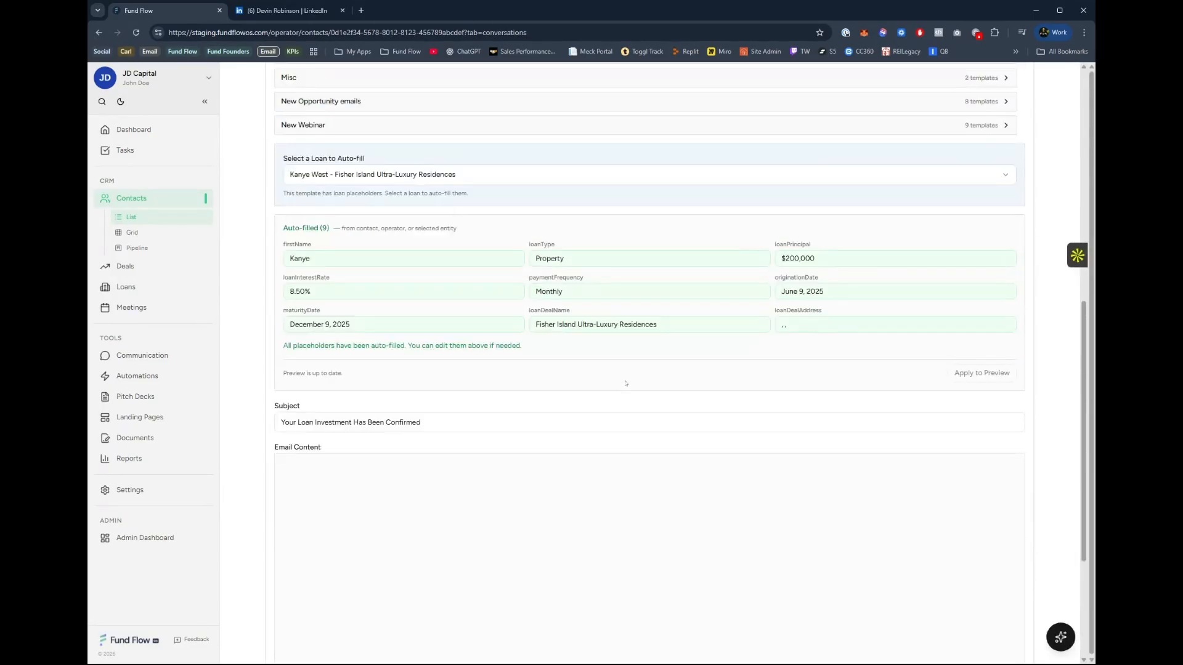
scroll(390, 420, down, 3)
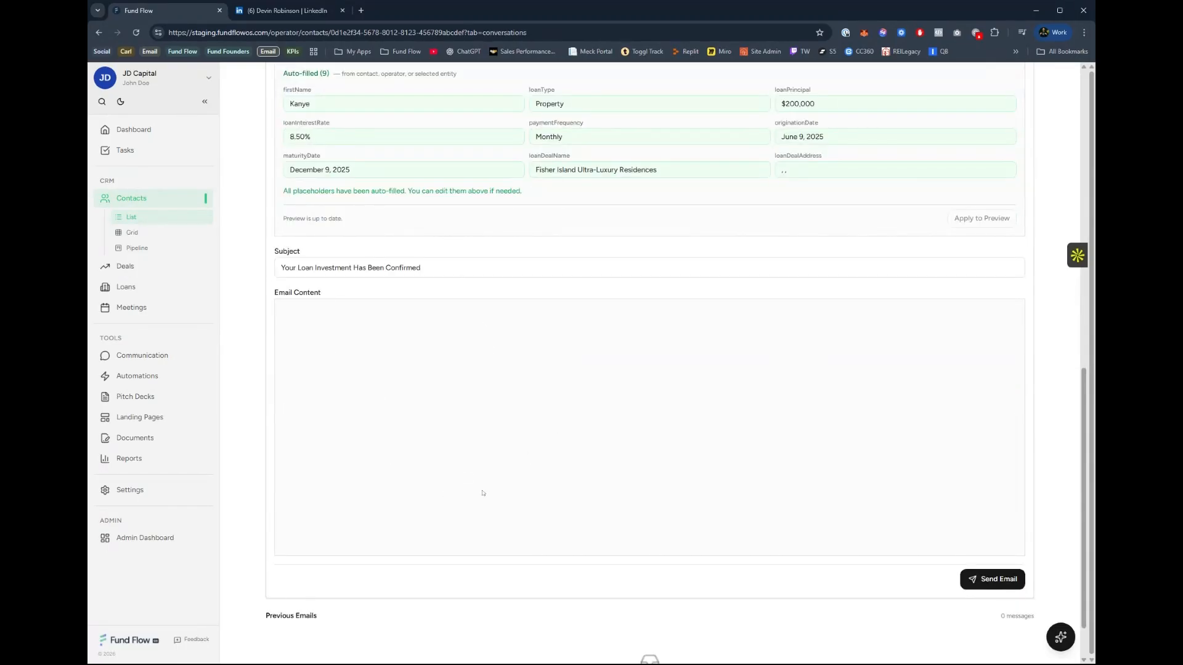
scroll(493, 457, up, 5)
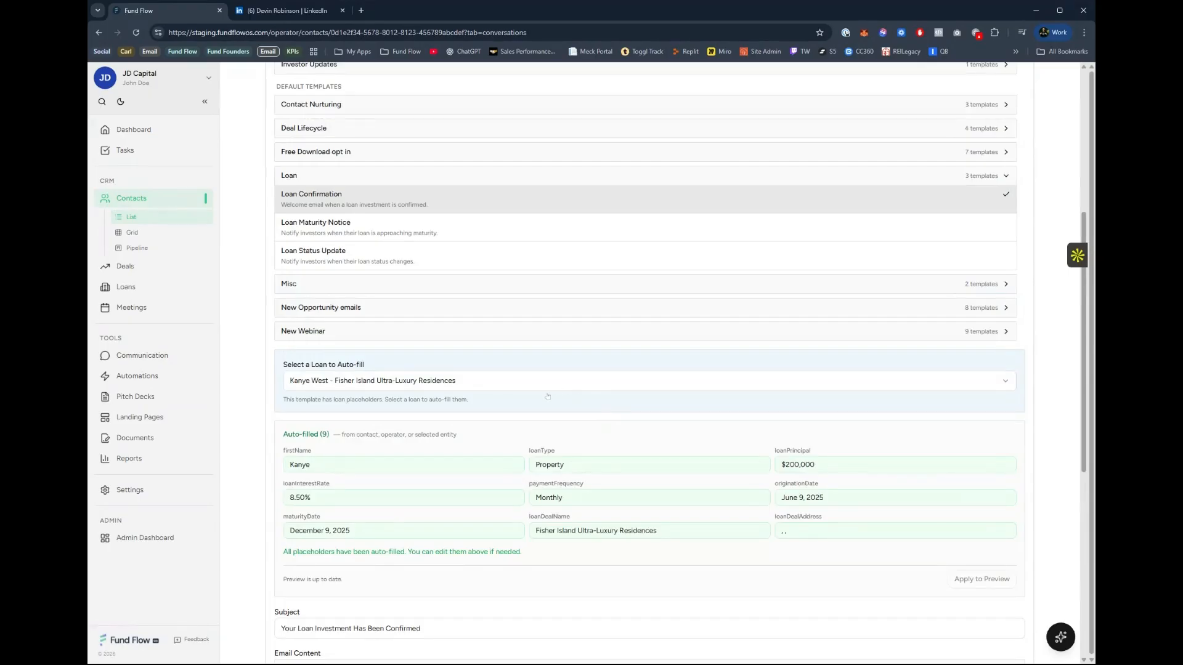
scroll(547, 397, up, 5)
scroll(547, 395, down, 5)
scroll(560, 308, up, 5)
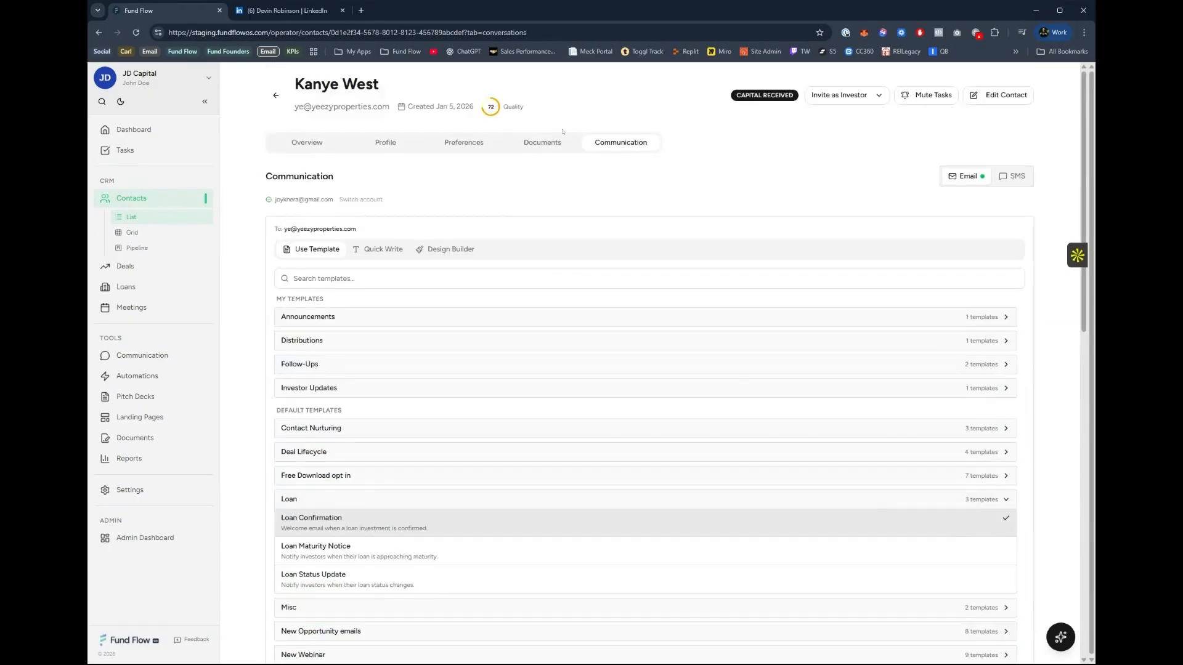
click(844, 95)
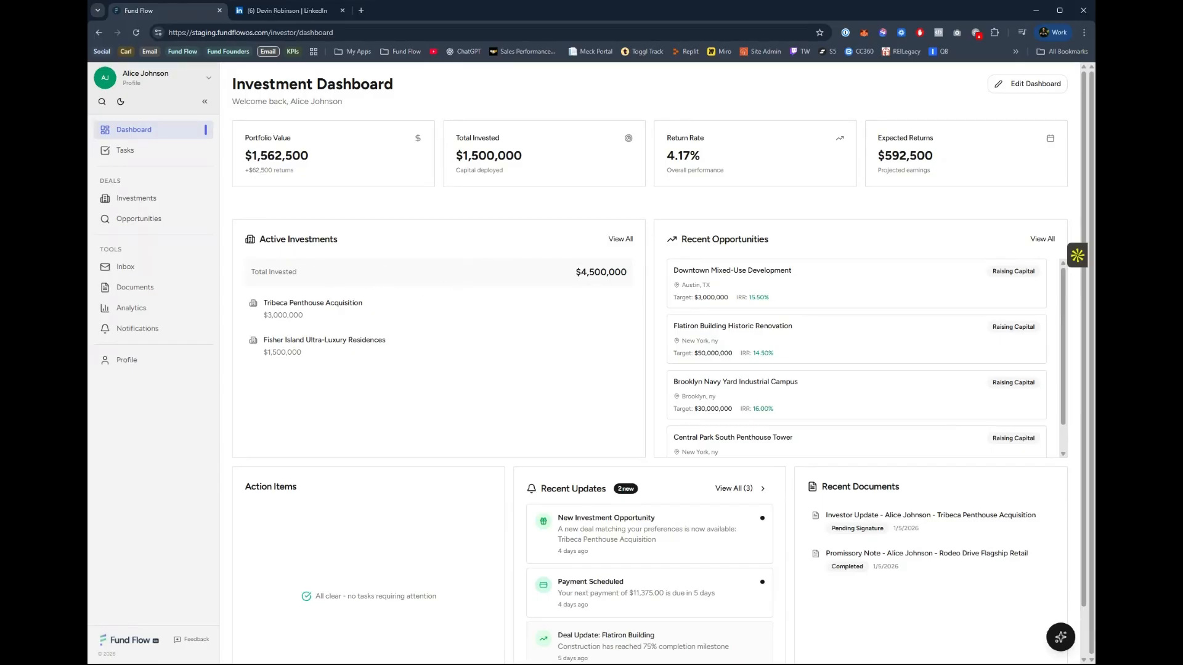
Examine the investor dashboard's portfolio value, return rate, expected returns and recent opportunities.
drag(246, 156, 309, 156)
drag(665, 141, 703, 147)
click(709, 162)
drag(933, 155, 879, 172)
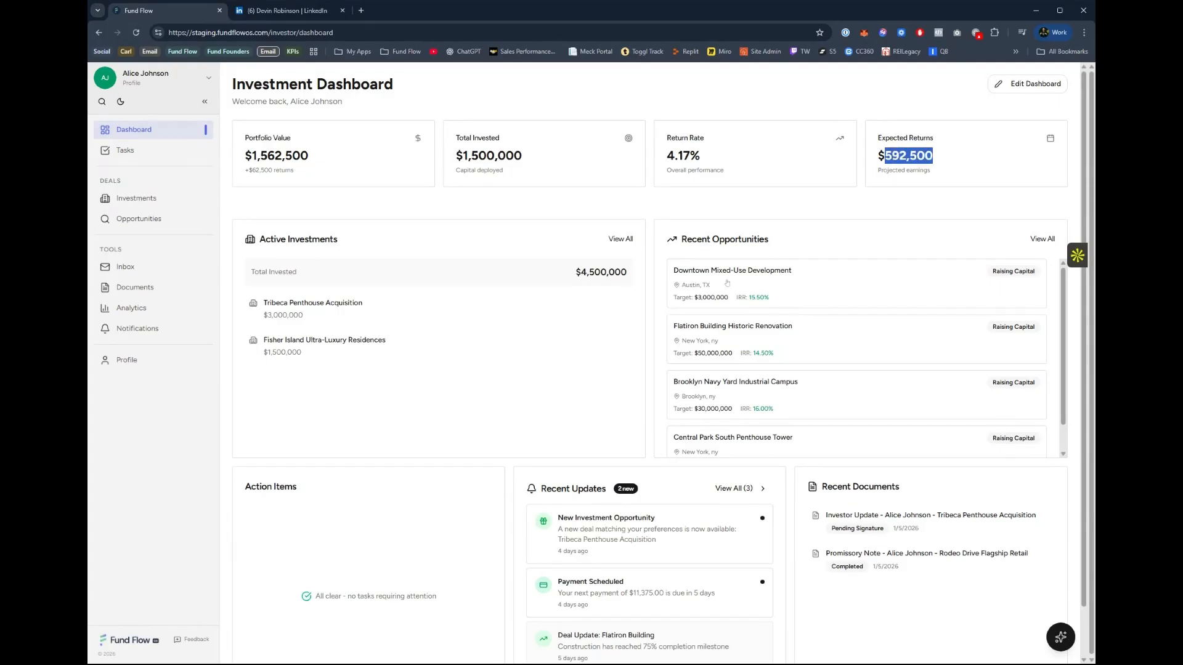
scroll(771, 352, down, 1)
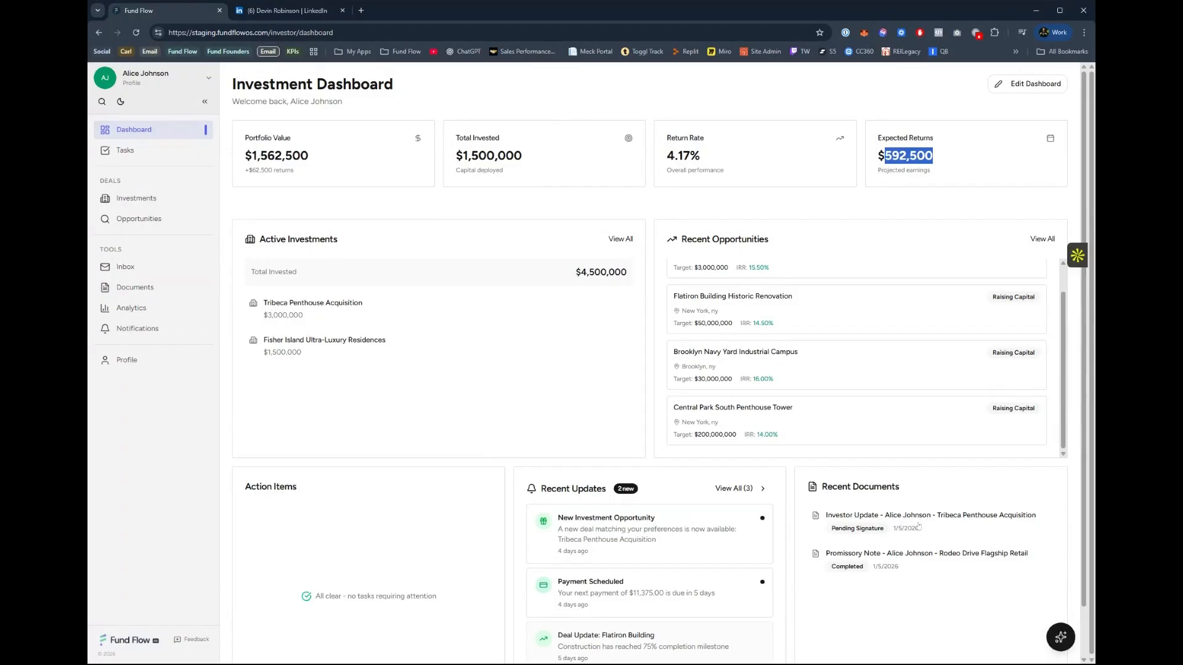
Open the Tribeca Penthouse Acquisition from the investor's investments and view its operator updates.
click(148, 198)
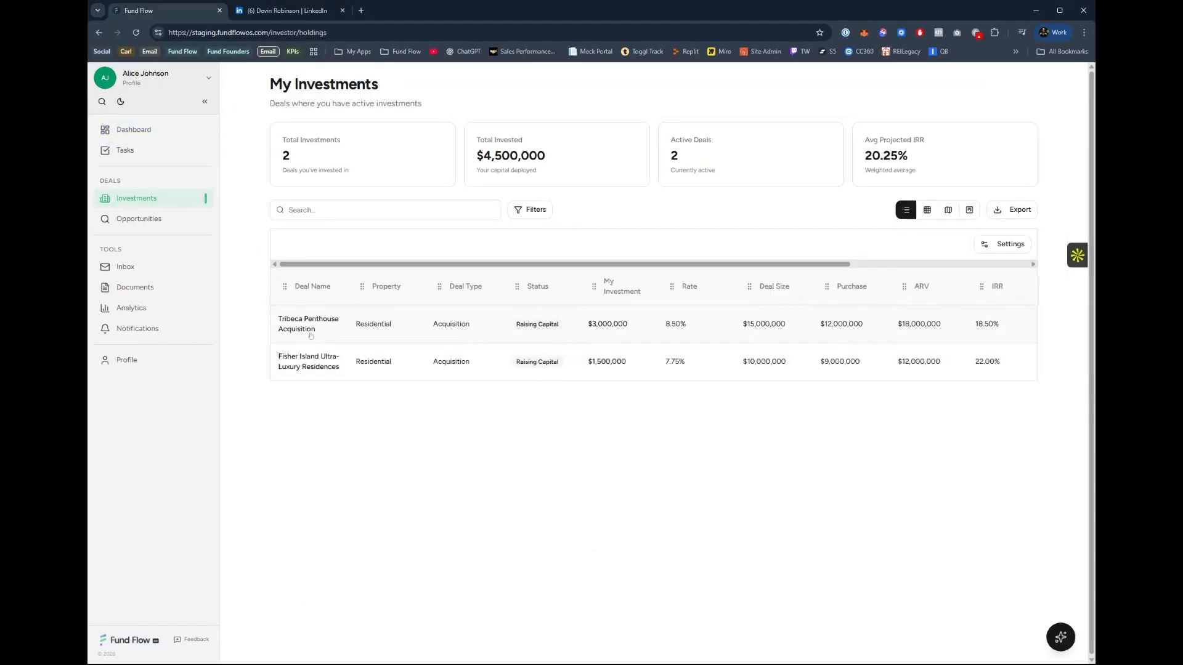
click(308, 333)
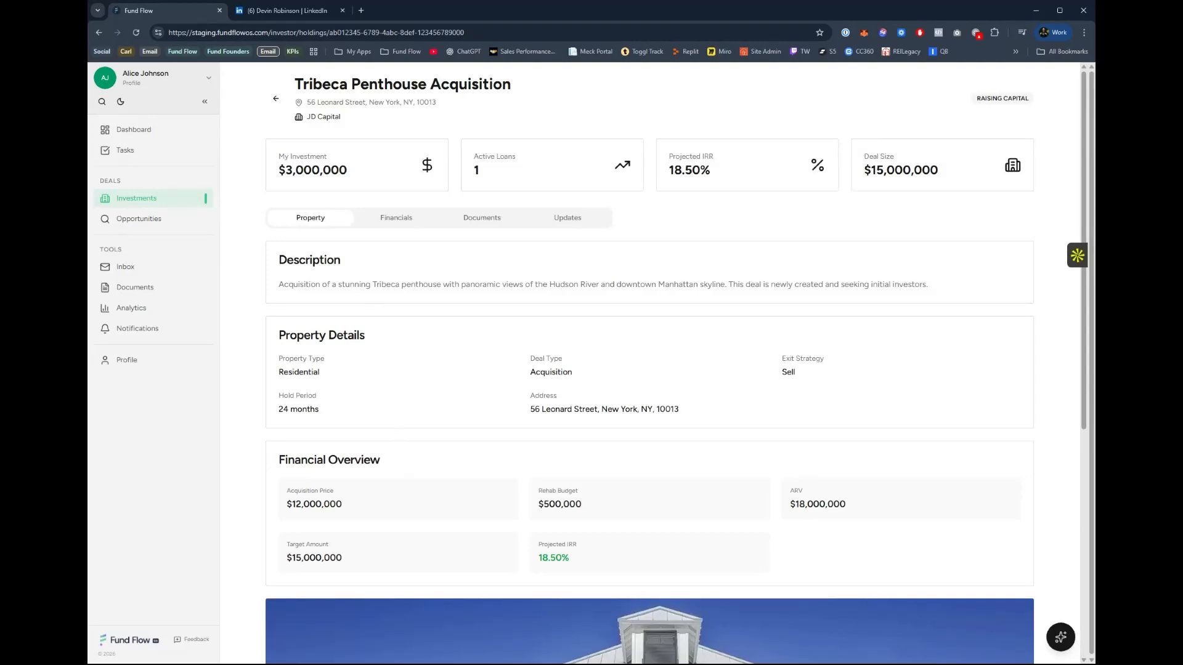
click(568, 218)
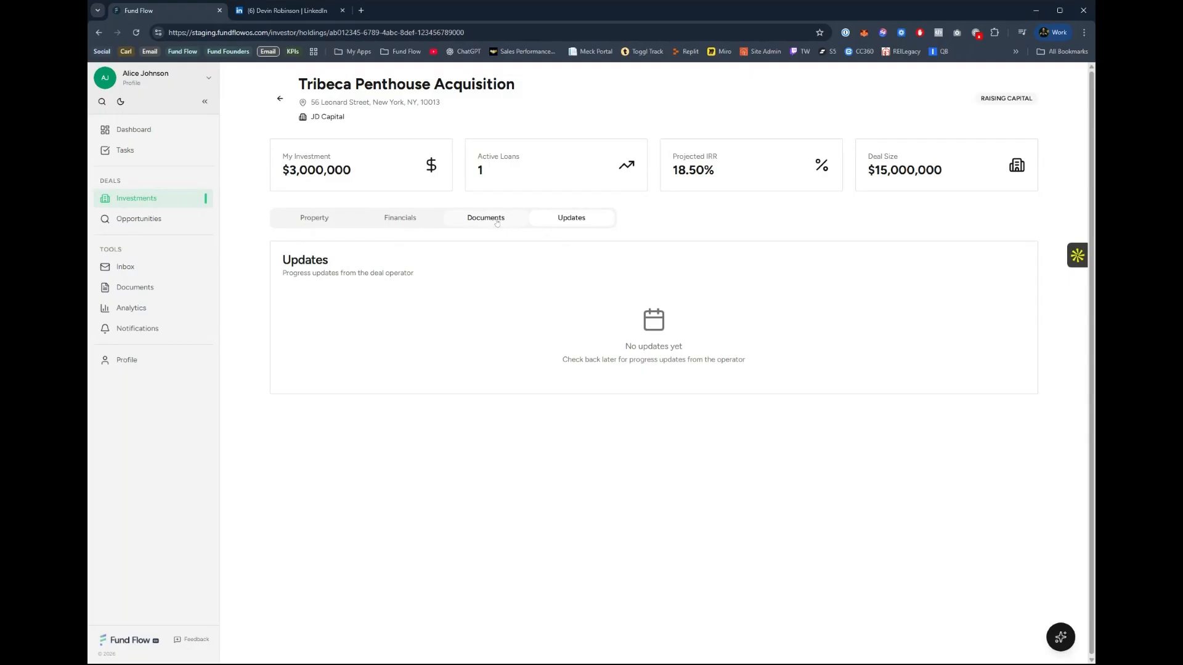
Review the Tribeca deal's property description, details, financial overview and photo.
click(314, 219)
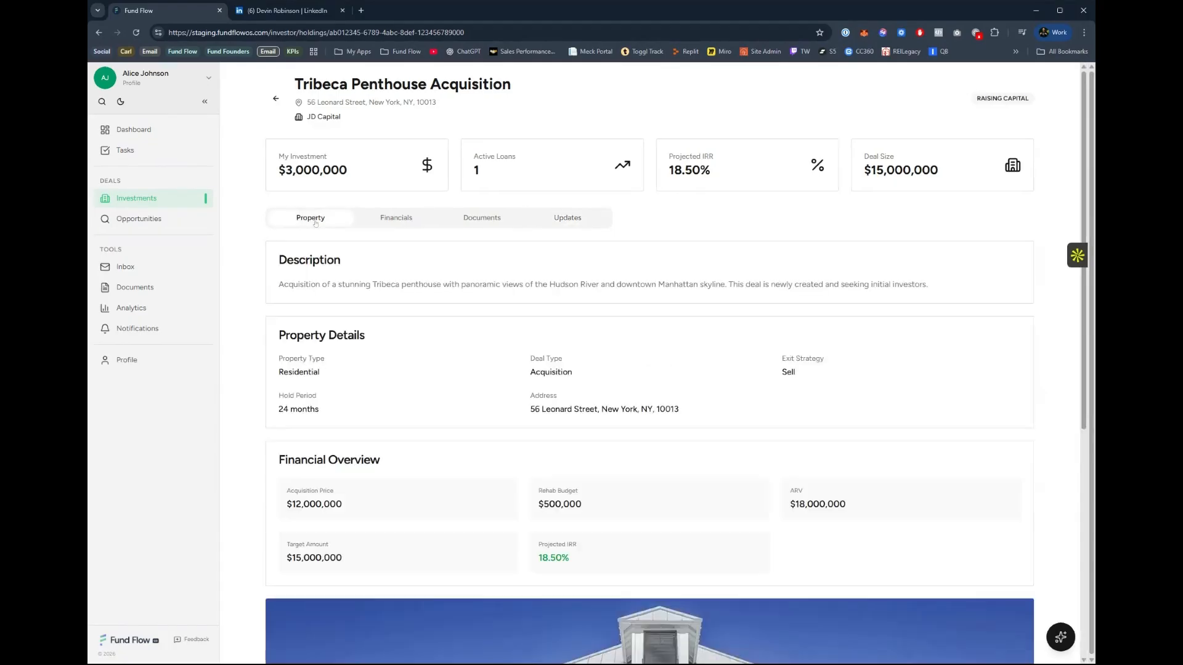
scroll(480, 468, down, 5)
scroll(480, 468, down, 1)
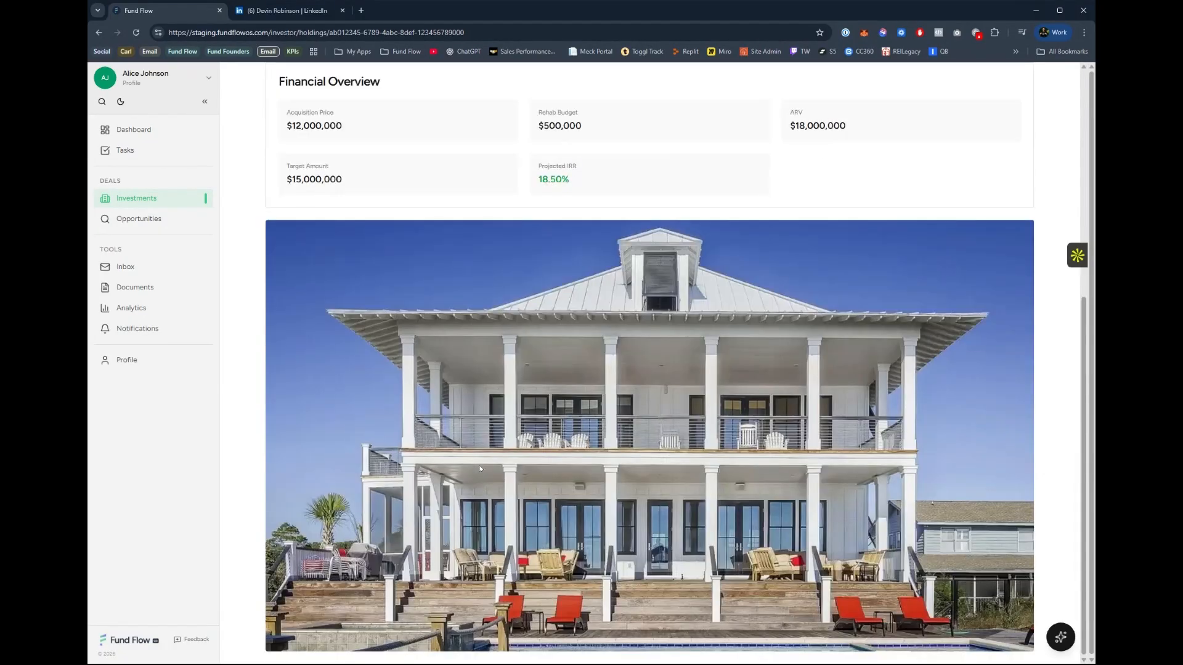
scroll(493, 444, up, 5)
scroll(515, 402, down, 5)
scroll(515, 401, up, 5)
scroll(371, 275, up, 1)
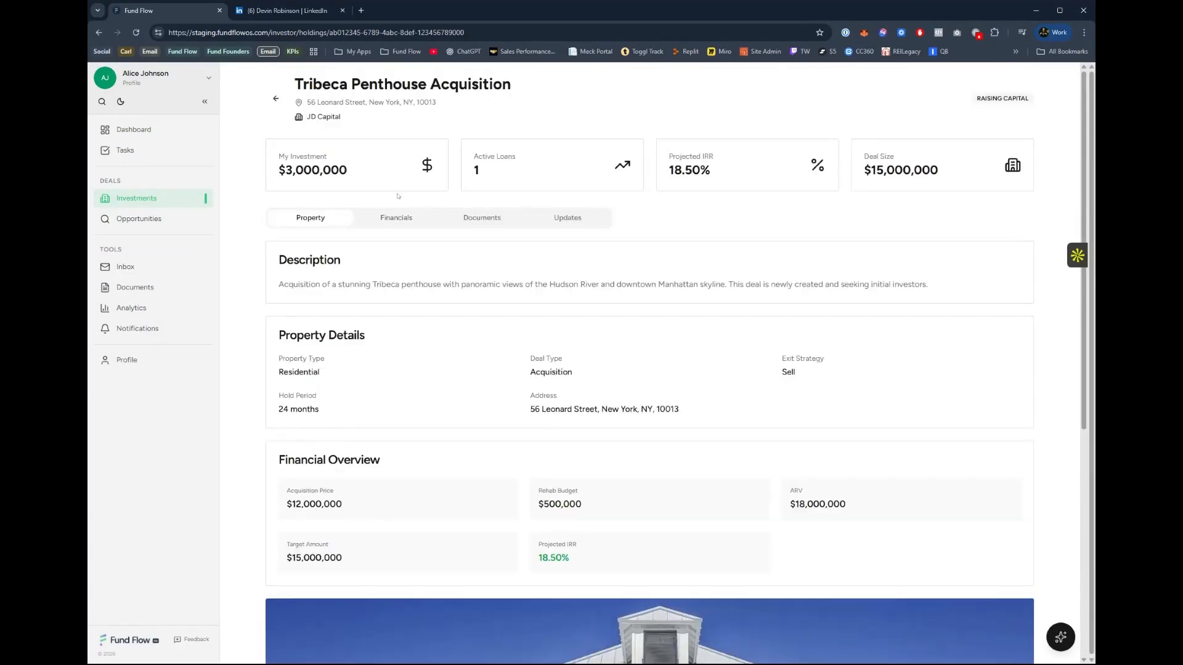
Review the Tribeca deal's financials, including the investment summary and loans, and check its documents.
click(401, 218)
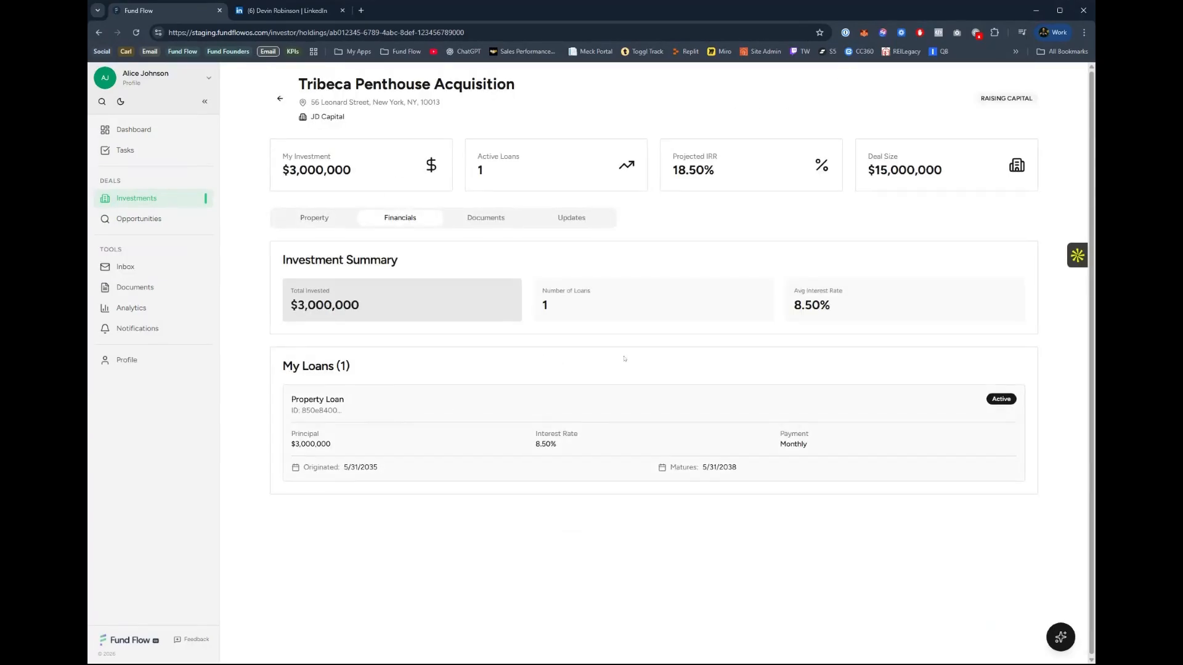
click(496, 222)
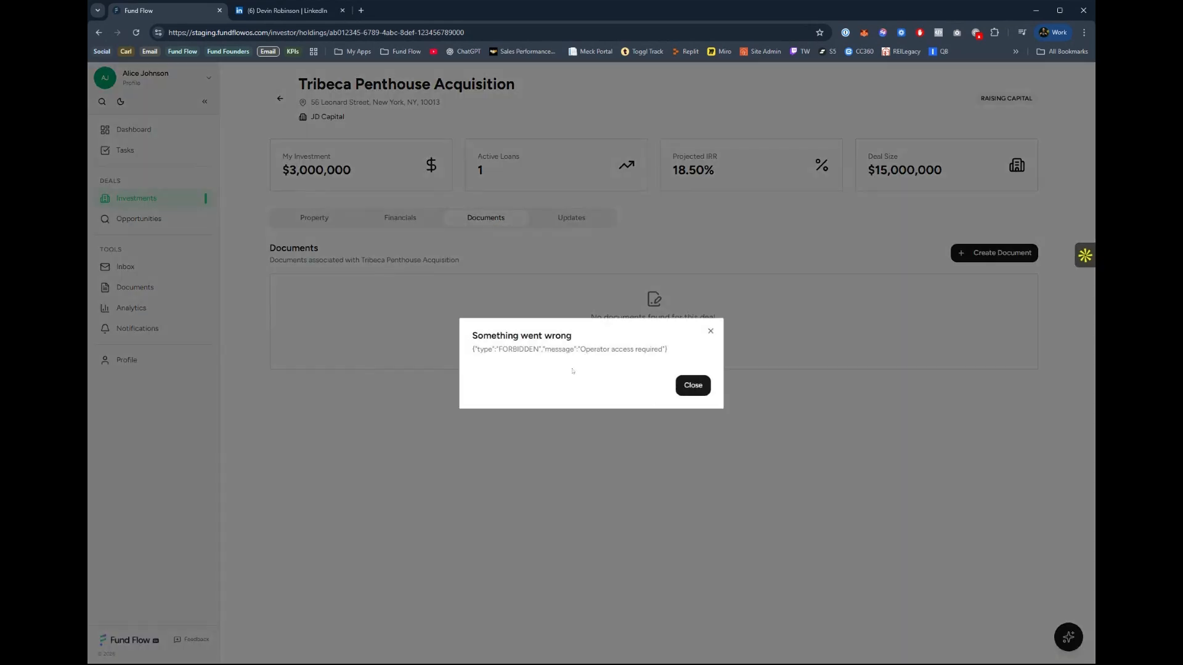
click(696, 385)
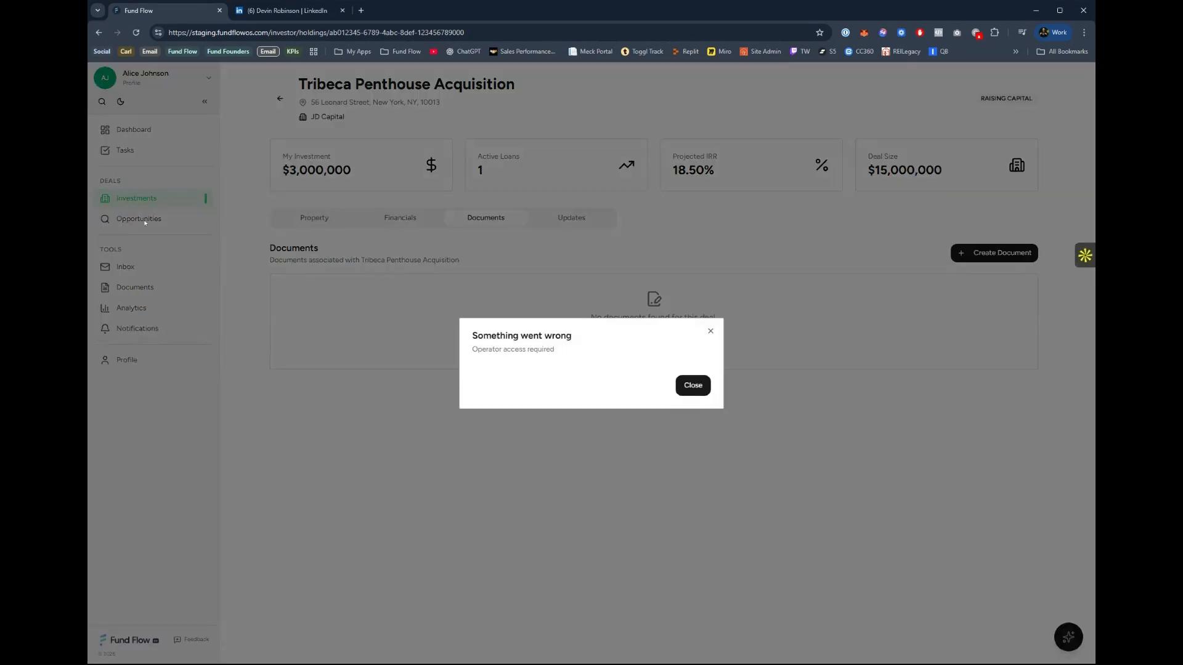
Browse the available investment opportunities and their match percentages.
click(143, 226)
click(143, 226)
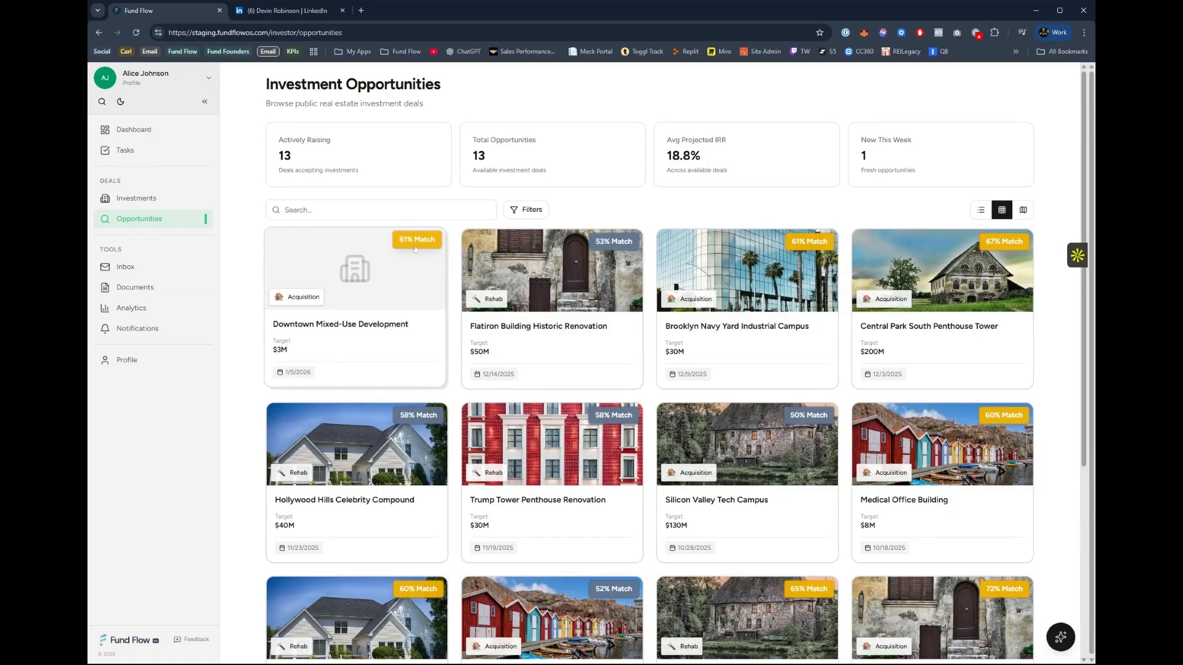
scroll(801, 289, down, 3)
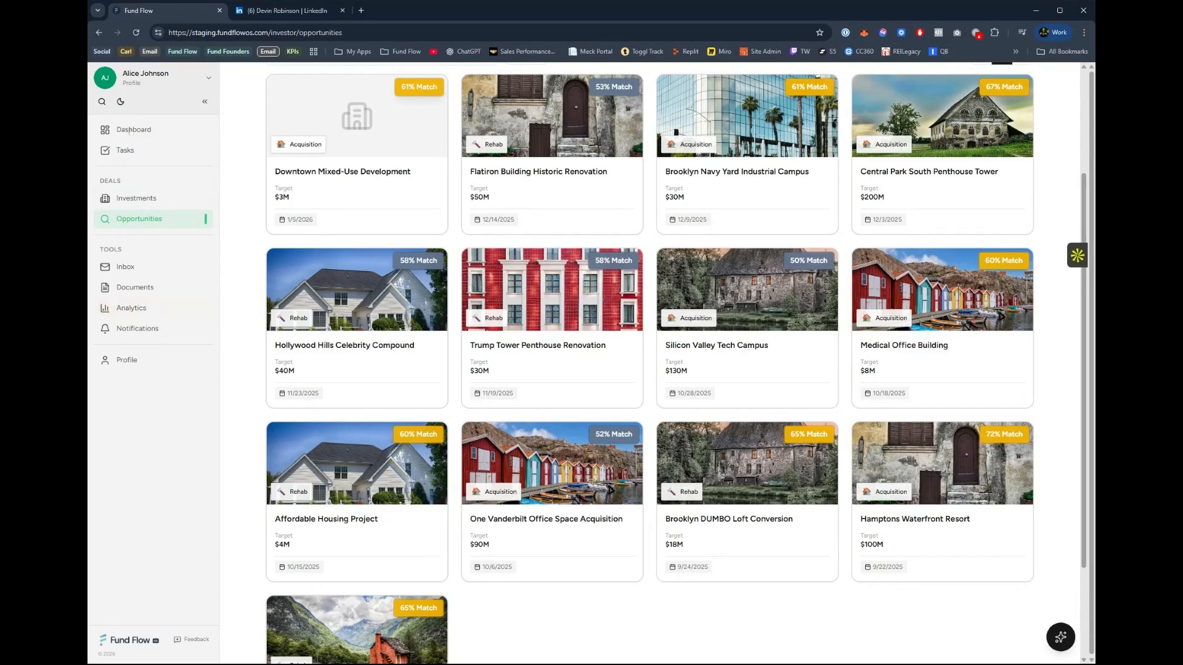
Open the investor profile, check its document information, and review the editable investment preferences.
click(146, 361)
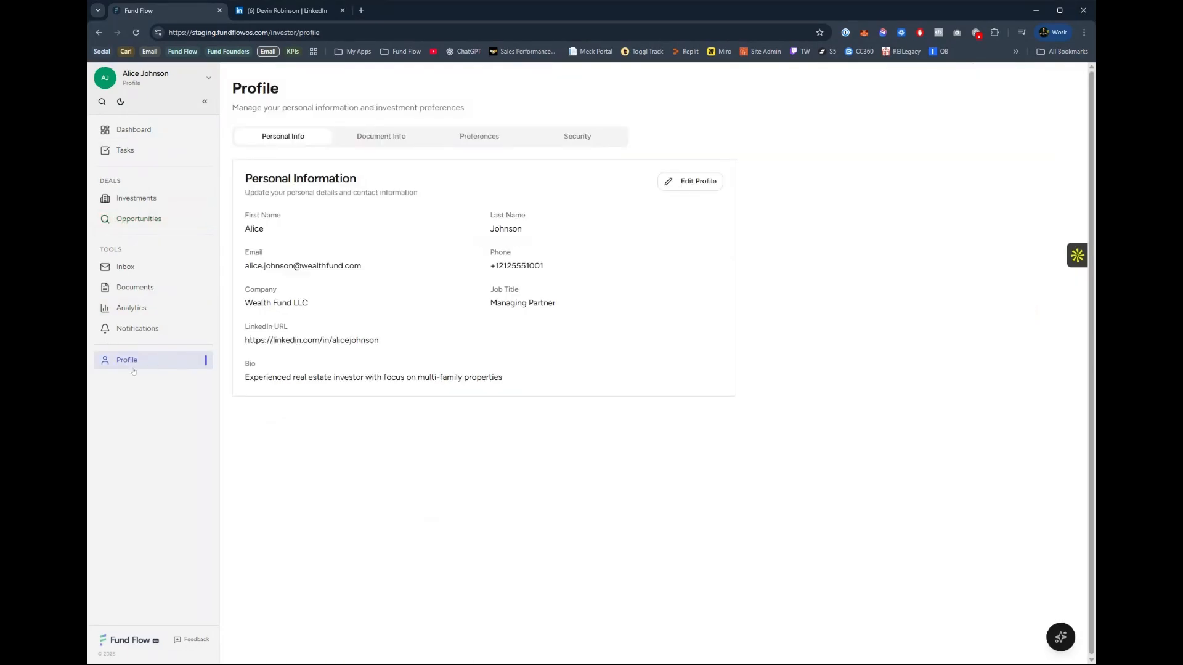
click(367, 141)
click(480, 138)
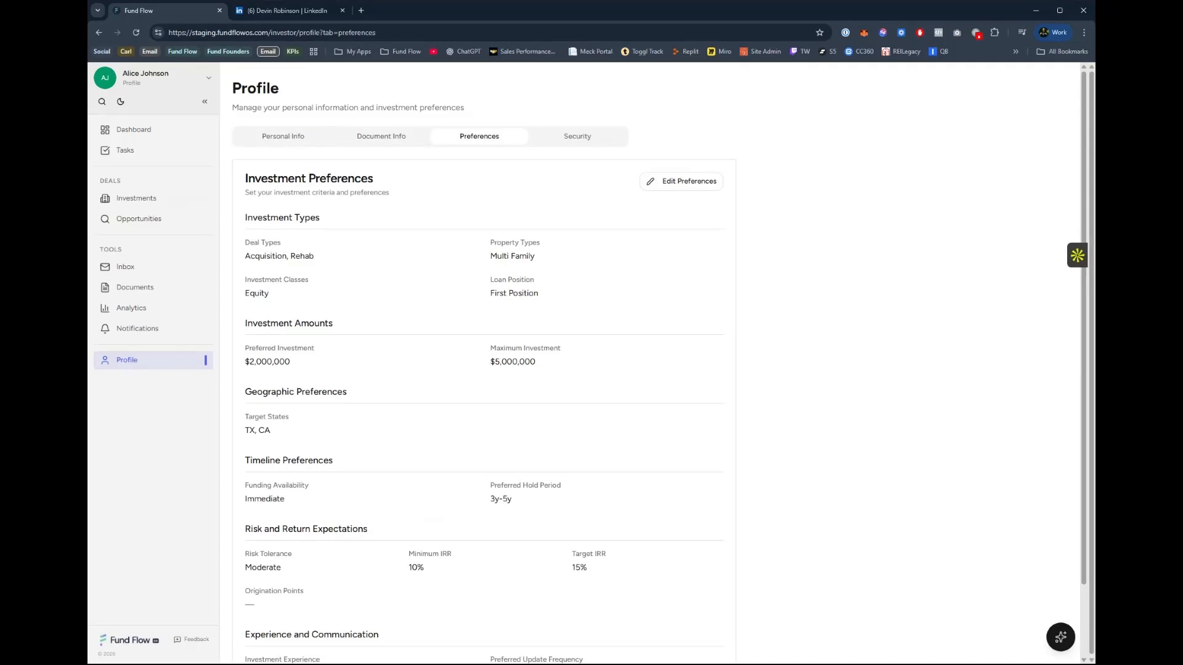
click(670, 183)
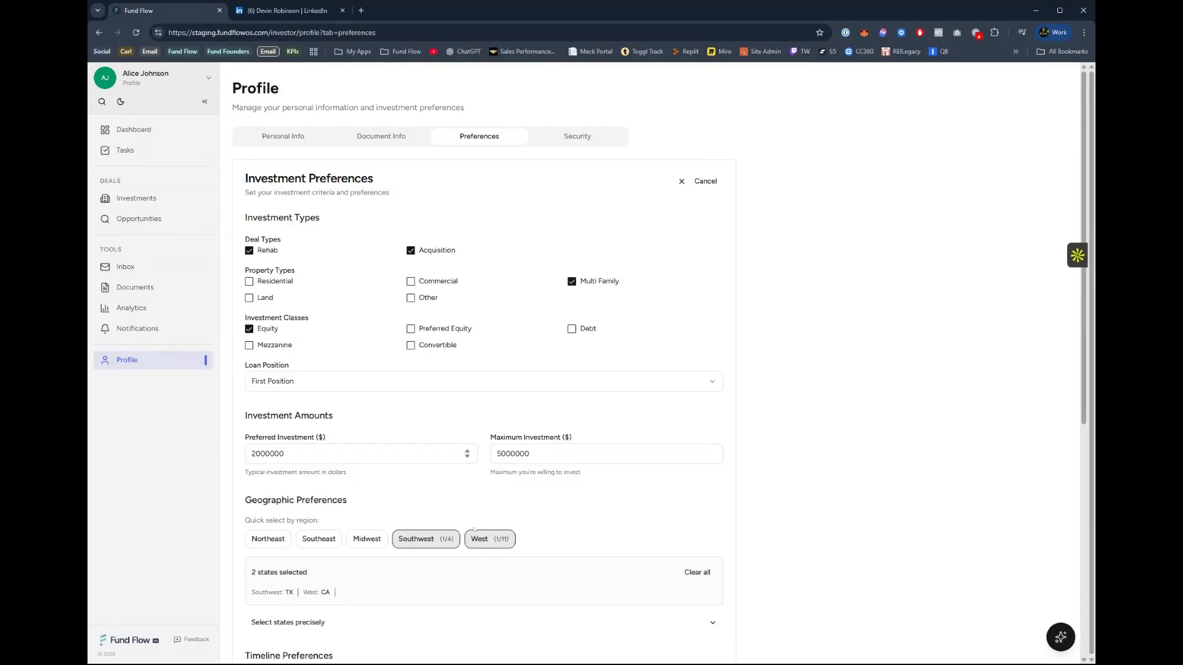
scroll(473, 529, down, 6)
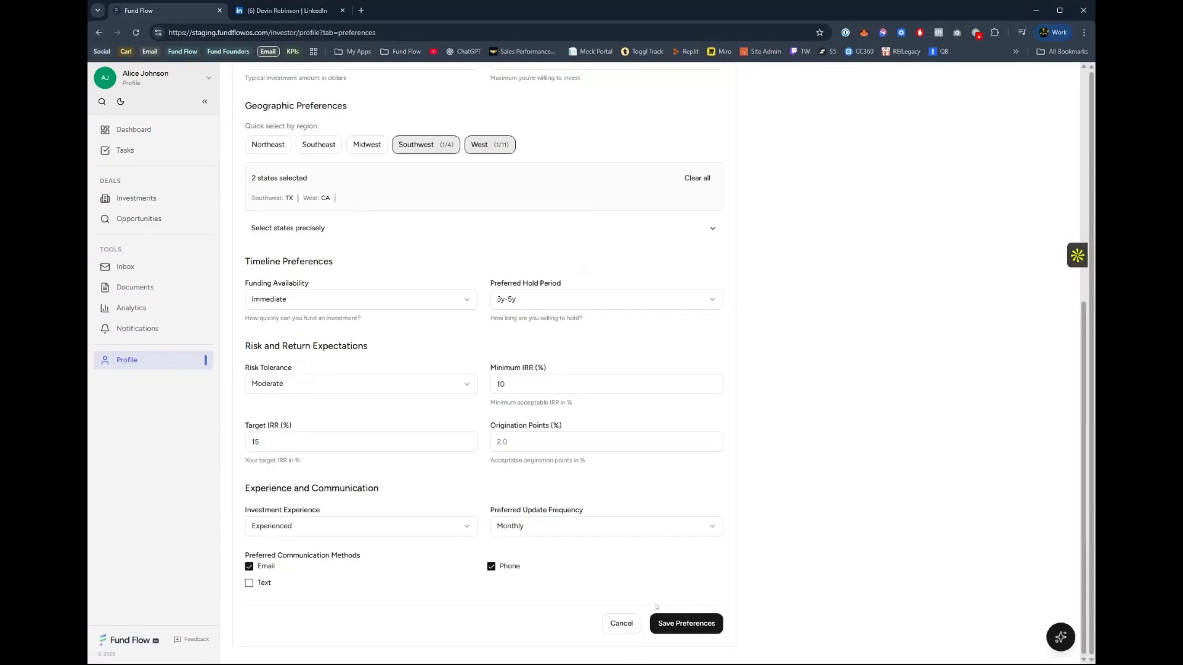
Check the investor's inbox and documents pages.
click(124, 267)
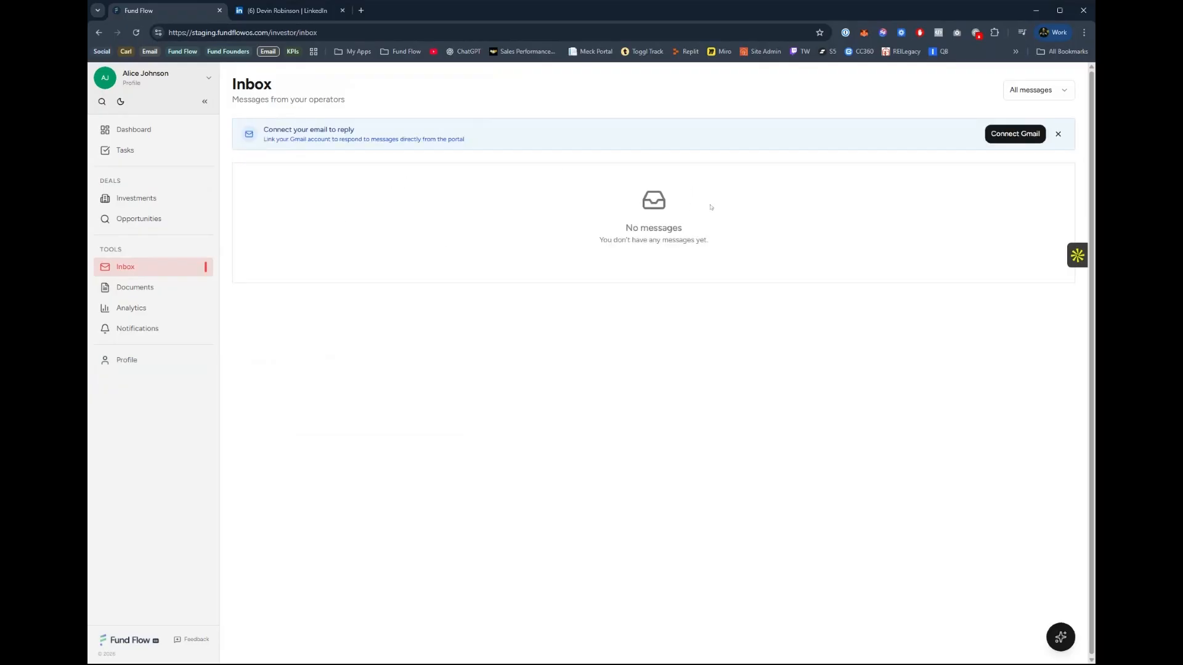
click(145, 288)
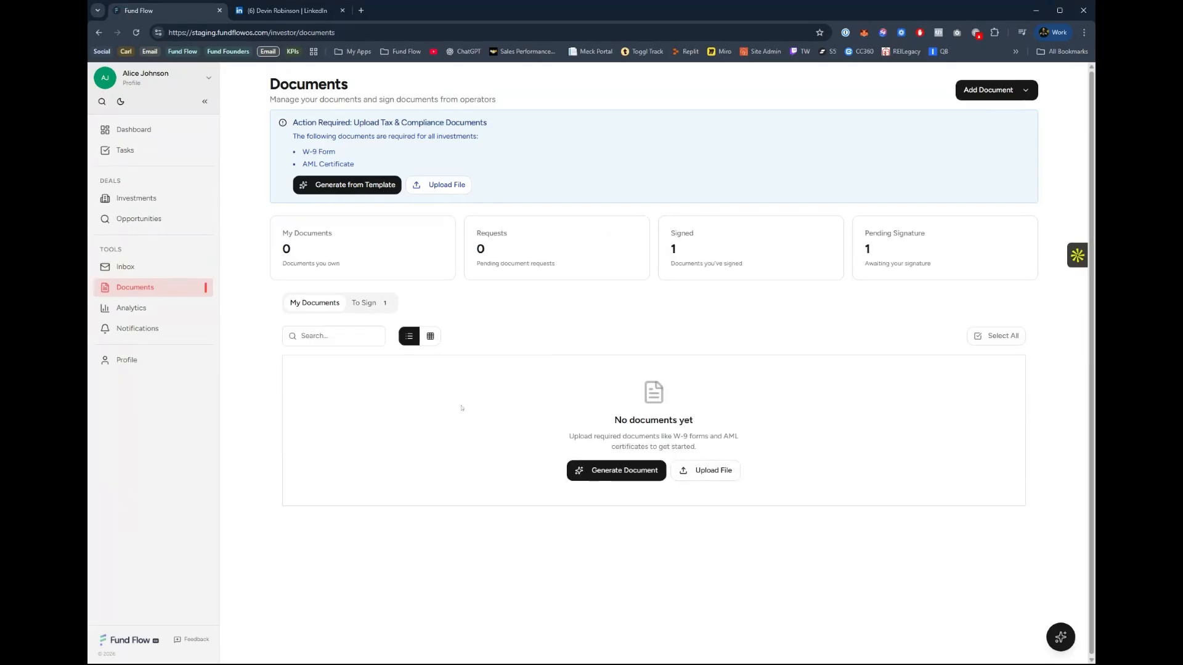
Examine the investor's analytics, including the performance figures, portfolio growth and return rate charts.
click(128, 306)
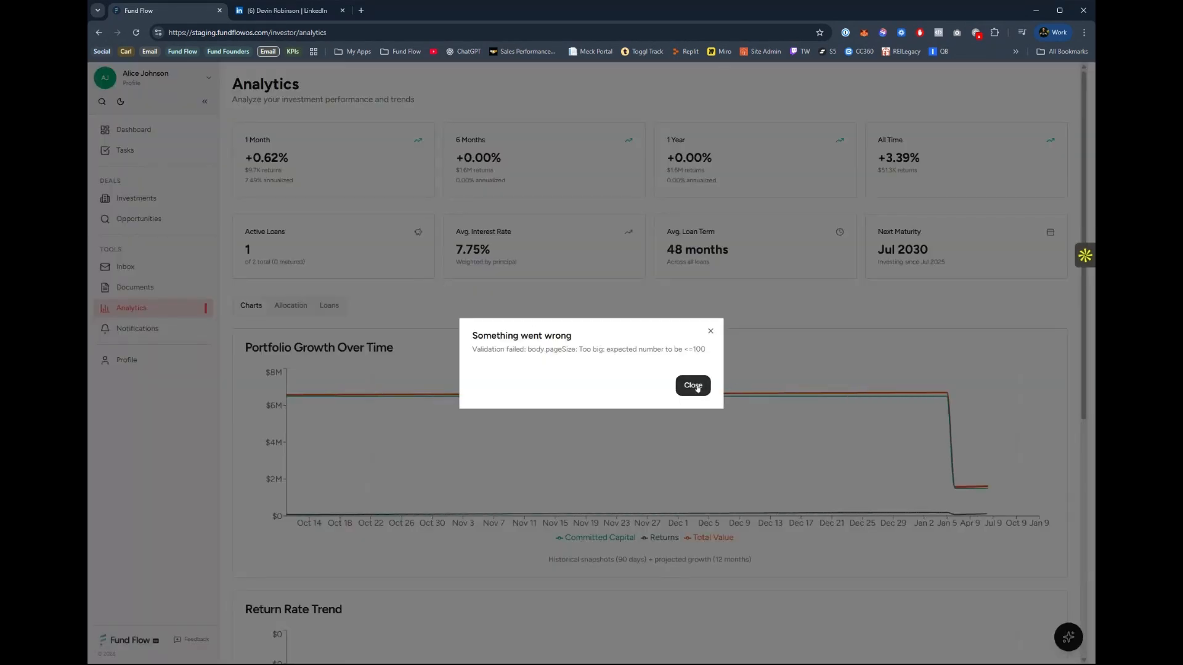
click(696, 386)
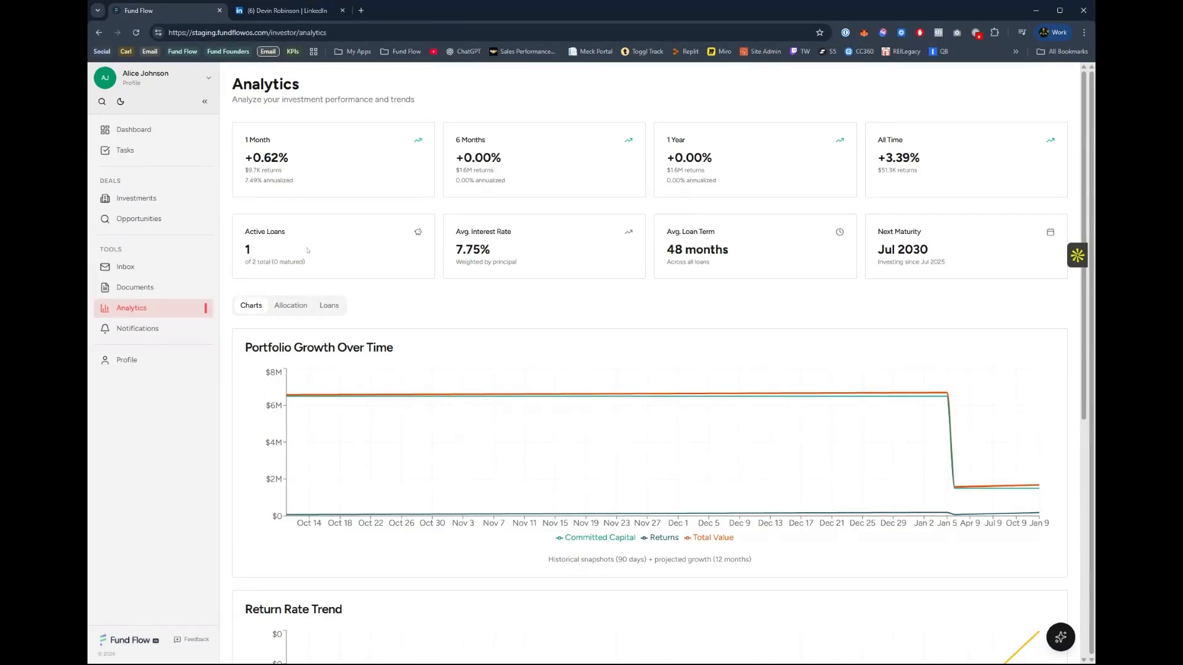
scroll(307, 250, down, 7)
scroll(226, 324, up, 2)
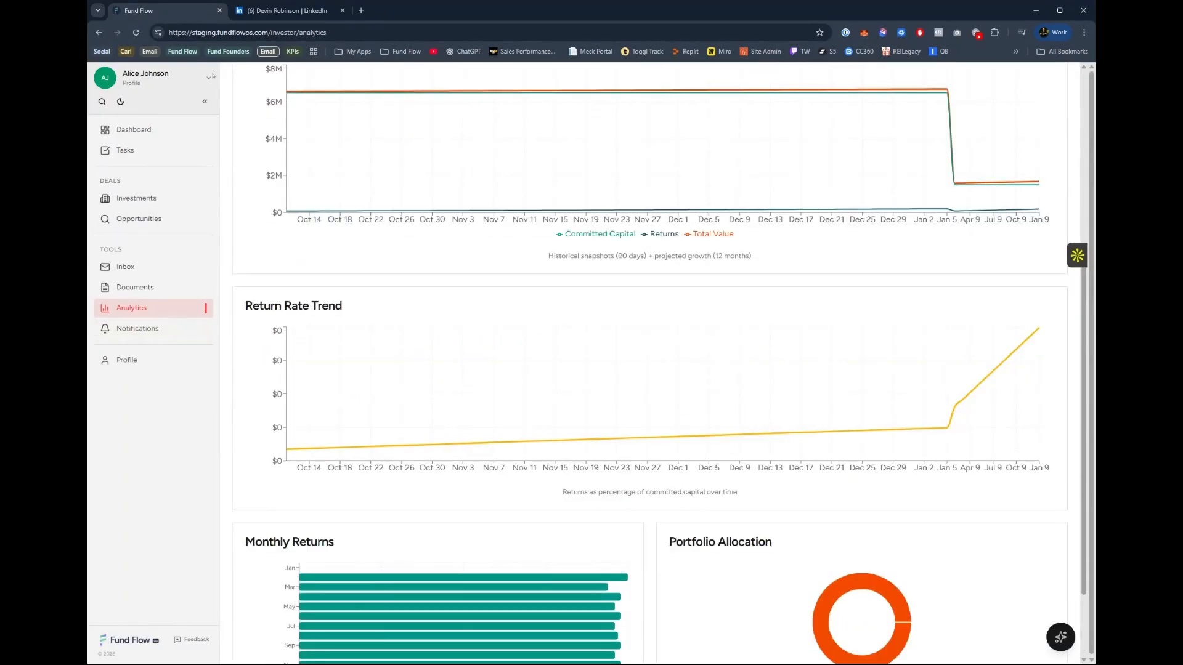
Log out of the investor portal and sign in as the operator with the saved Staging Demo email and password.
click(210, 76)
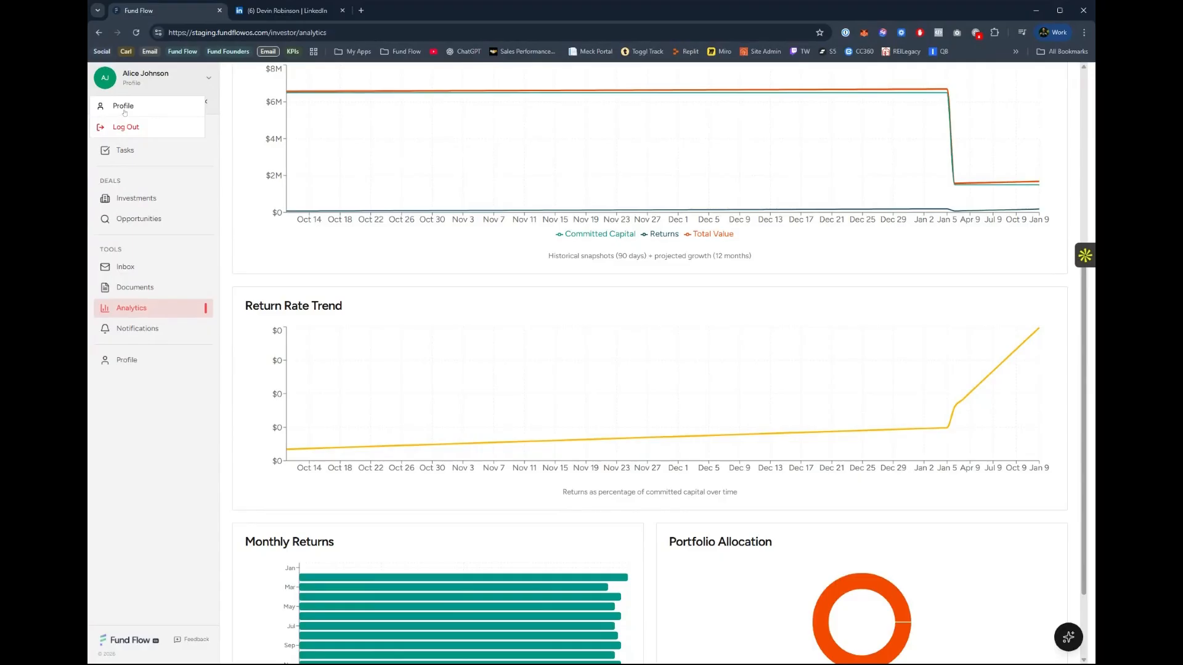
click(137, 135)
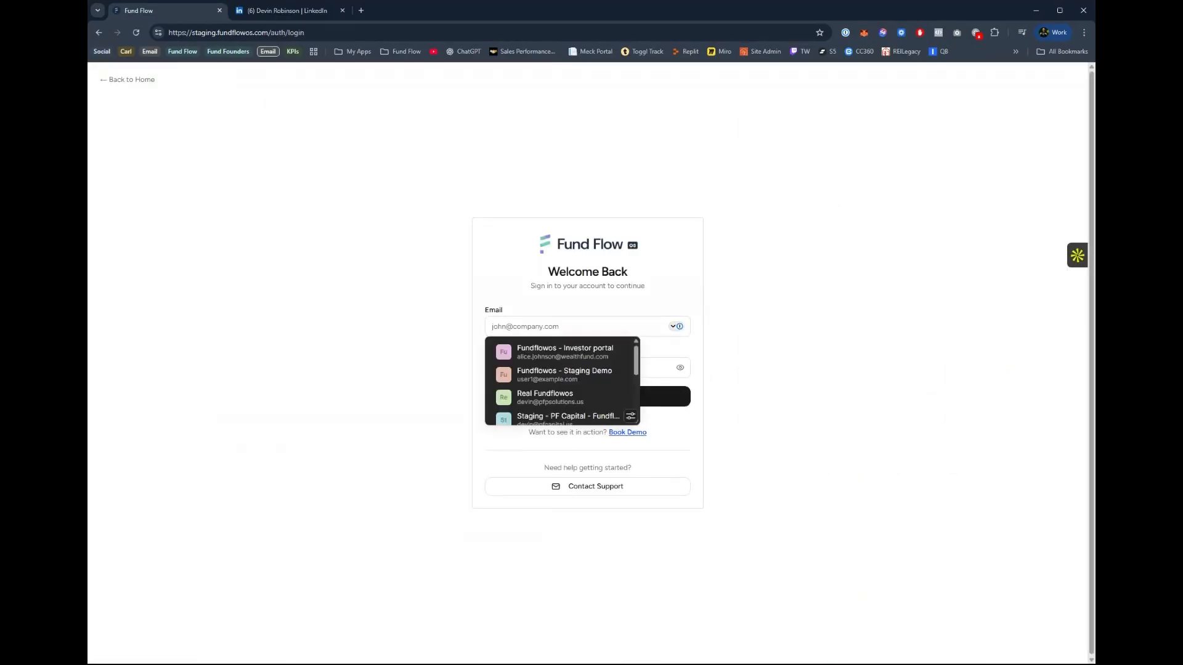
click(579, 375)
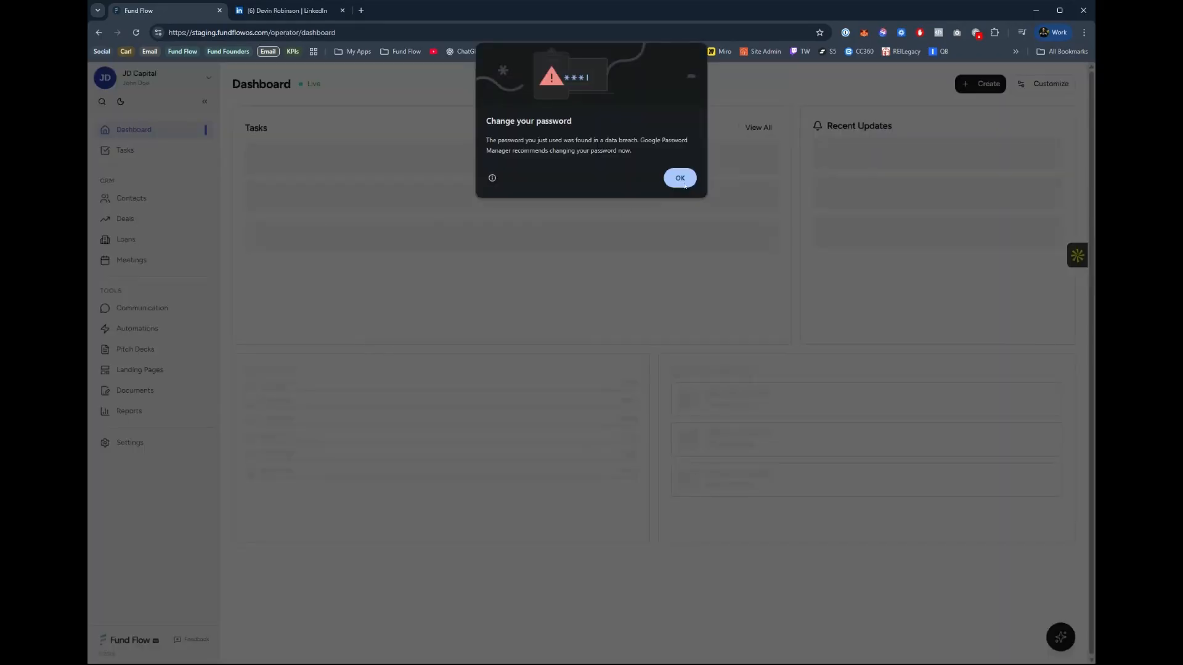
click(680, 178)
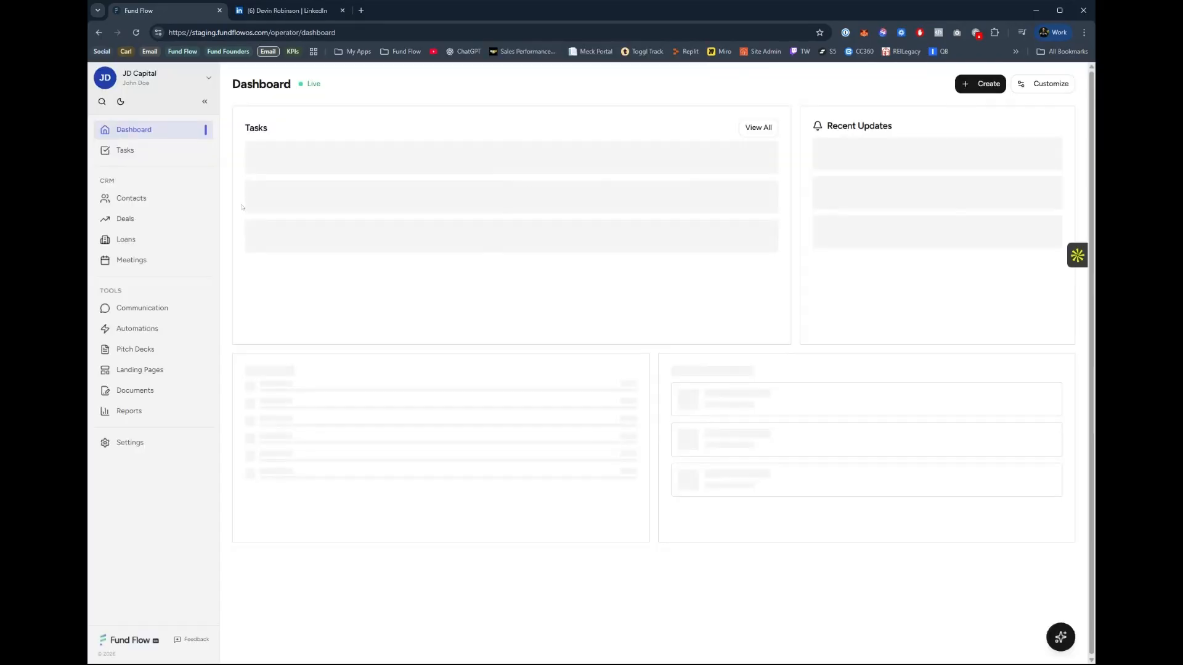
Open the operator's deals on the map and examine the deal locations from California across to the East Coast.
click(146, 219)
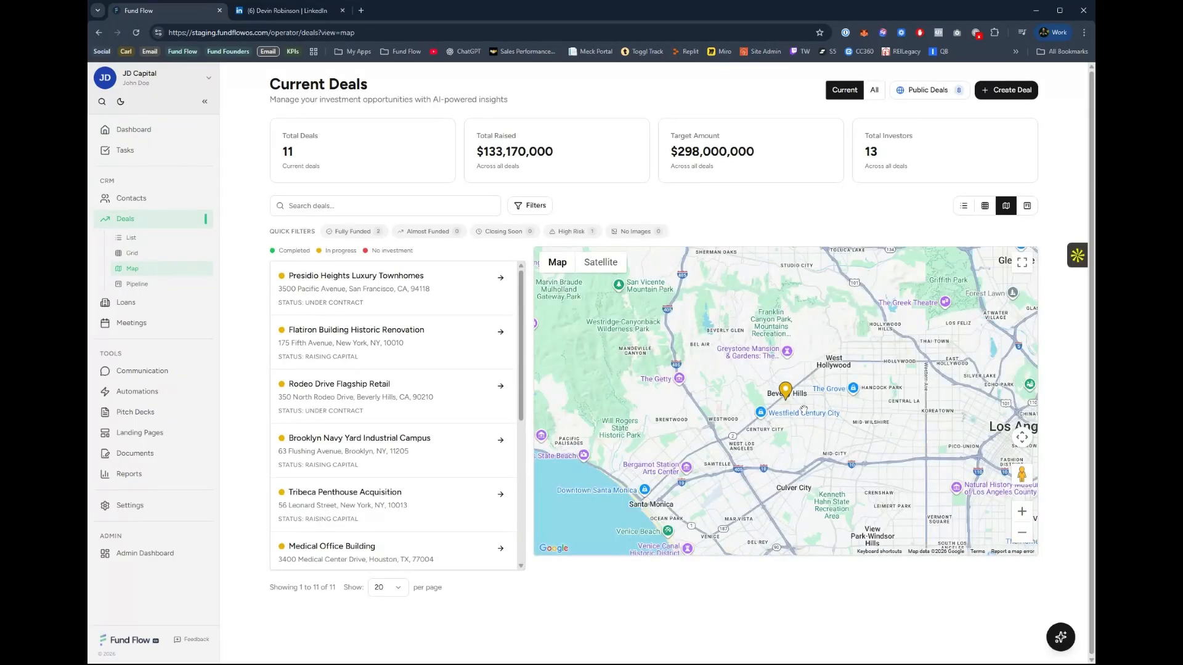
scroll(831, 443, down, 5)
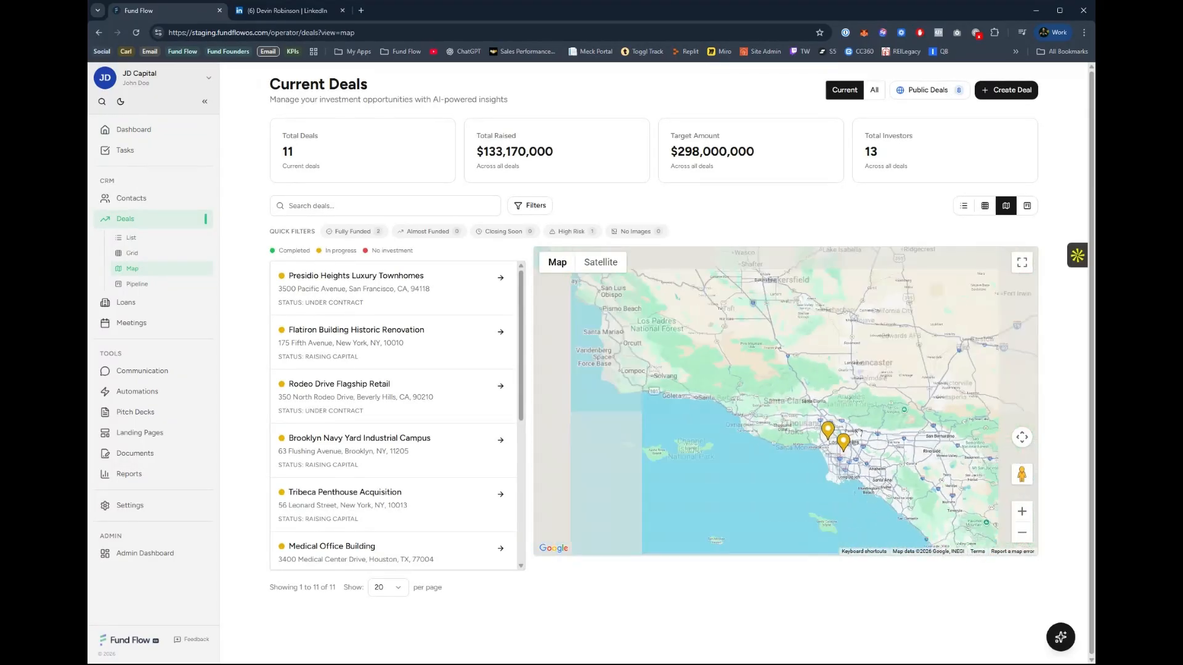
scroll(814, 414, down, 4)
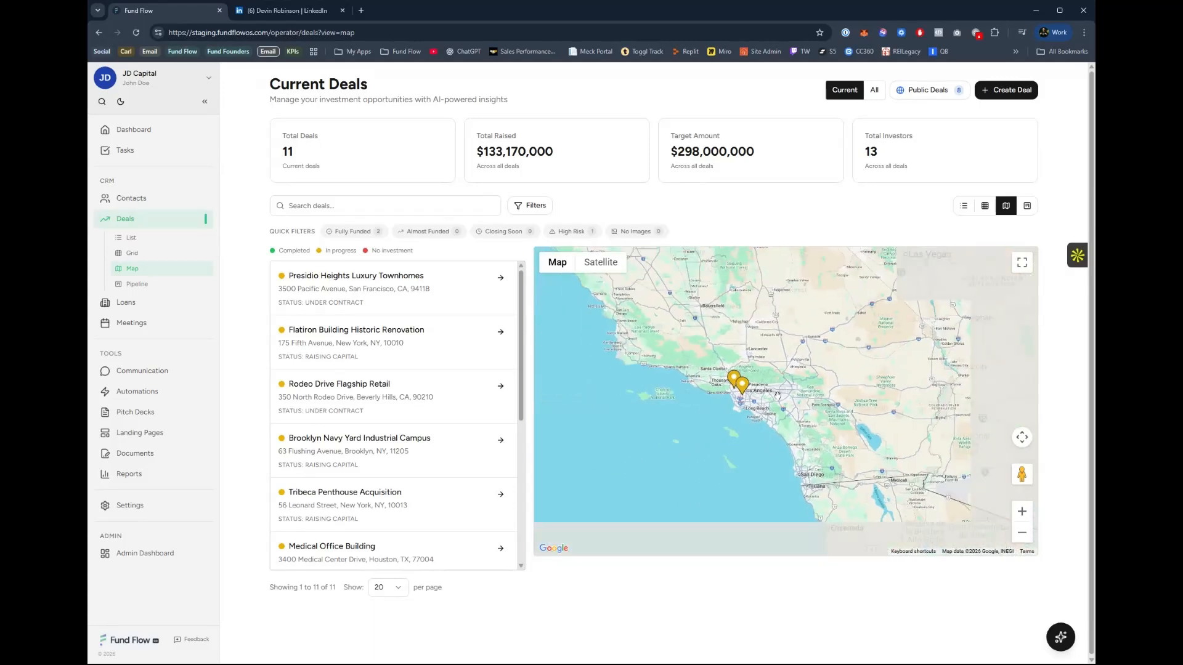
drag(909, 425, 752, 433)
drag(981, 485, 813, 437)
drag(894, 394, 833, 458)
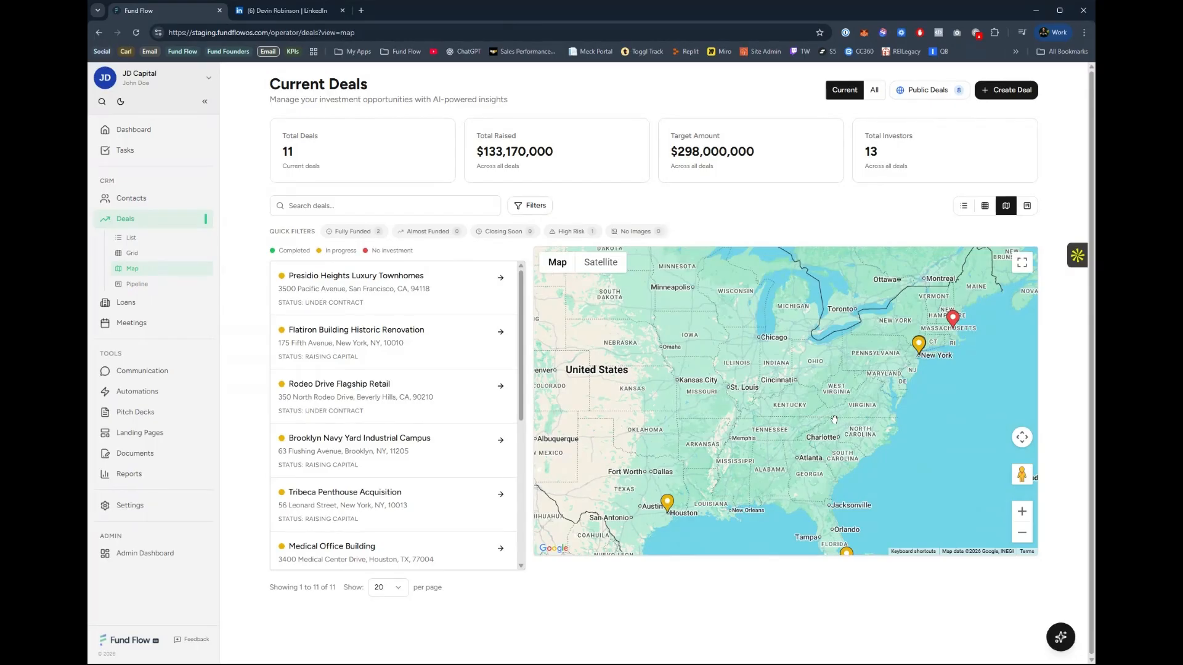
drag(765, 421, 774, 380)
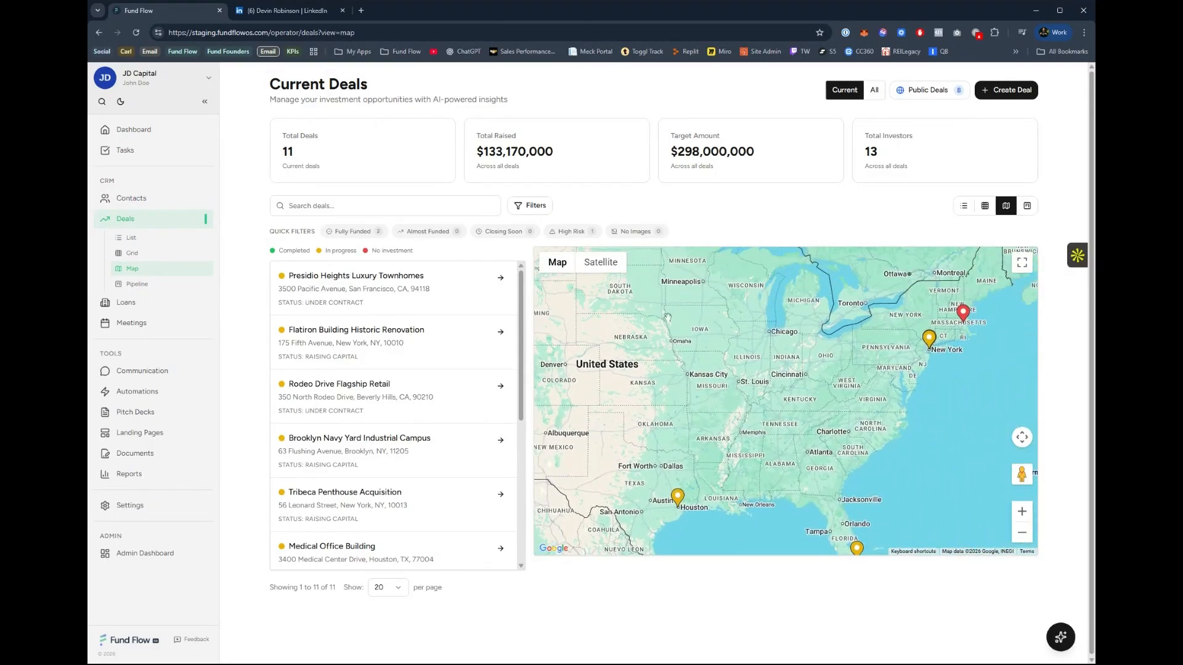
Filter the deals by Fully Funded, Almost Funded, Closing Soon and High Risk.
click(354, 232)
click(439, 232)
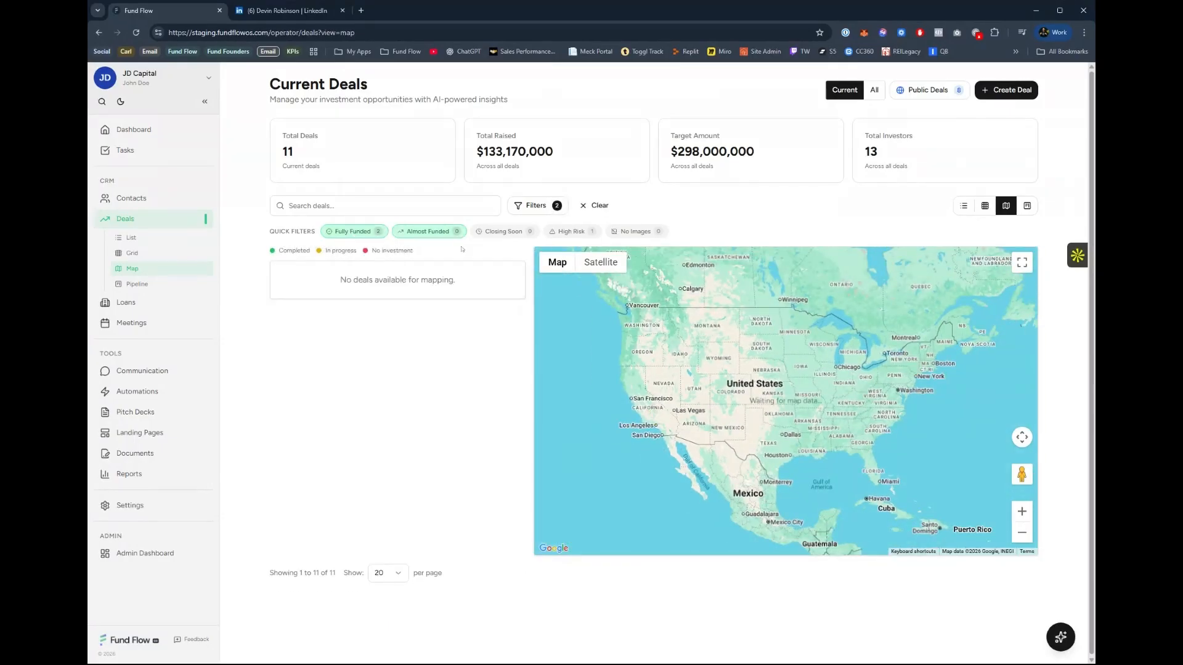
click(500, 232)
click(569, 232)
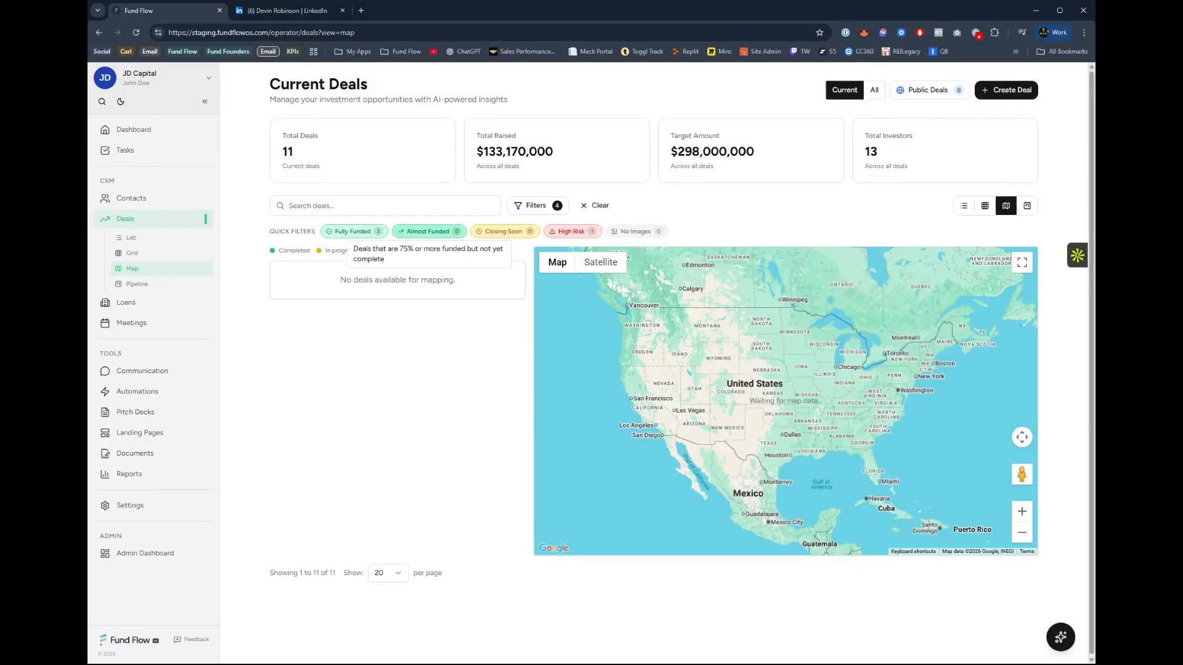
Look at the deals in the pipeline, grid and list views, and return to the map view.
click(1027, 207)
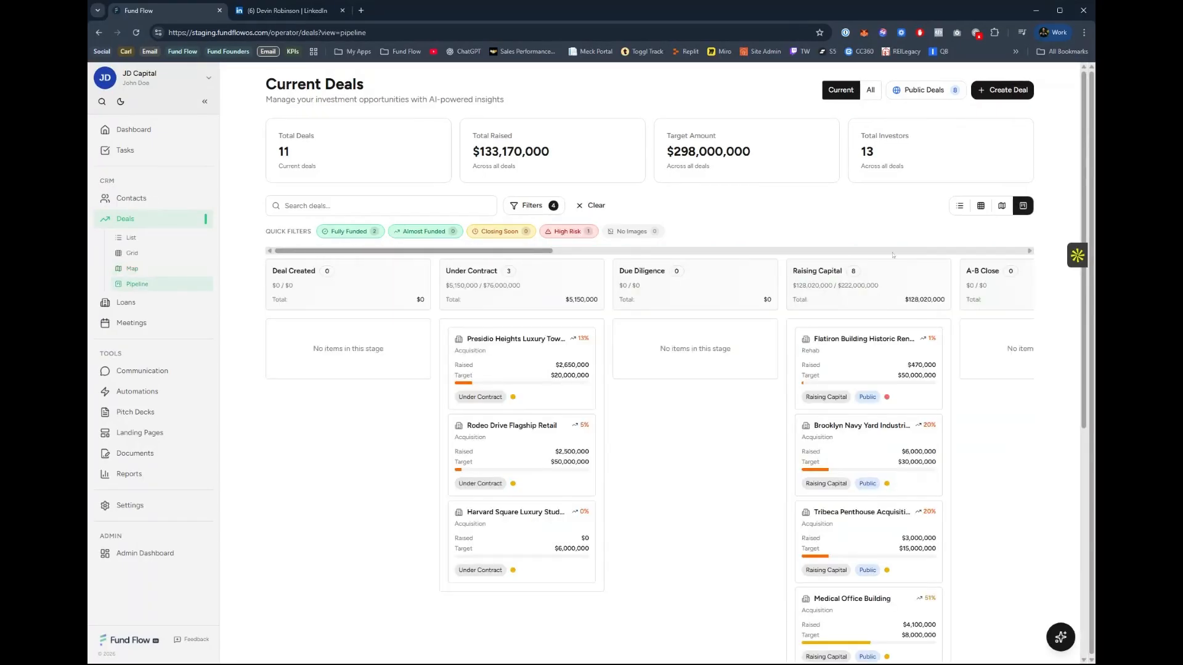
click(981, 205)
click(960, 206)
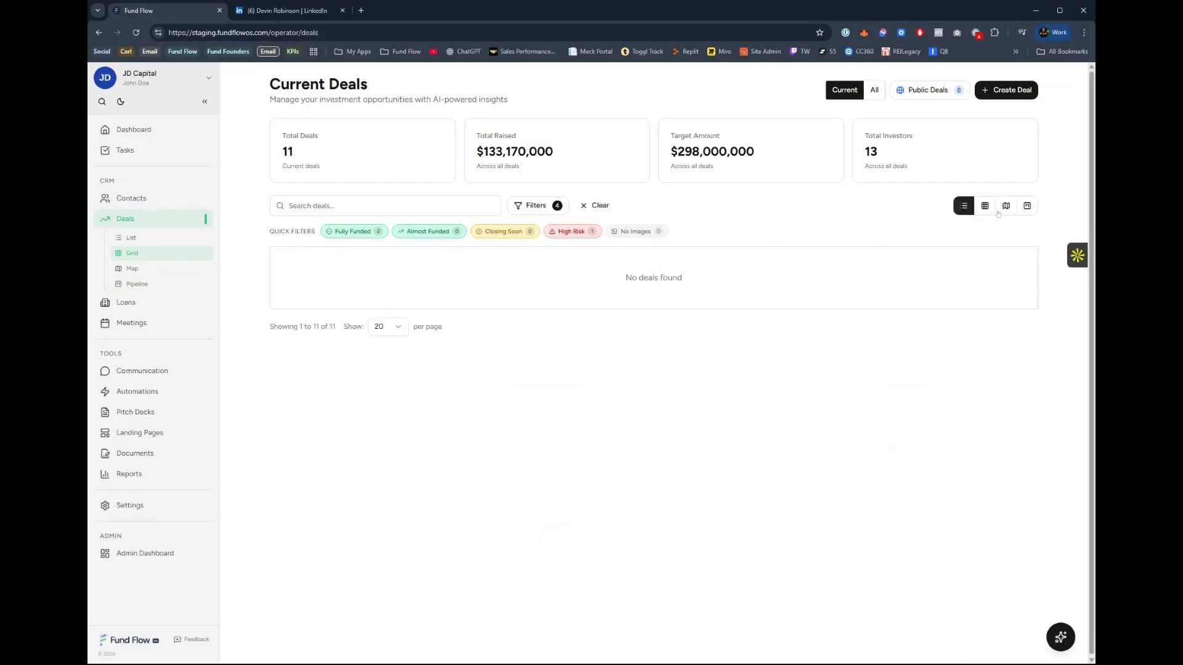
click(1001, 206)
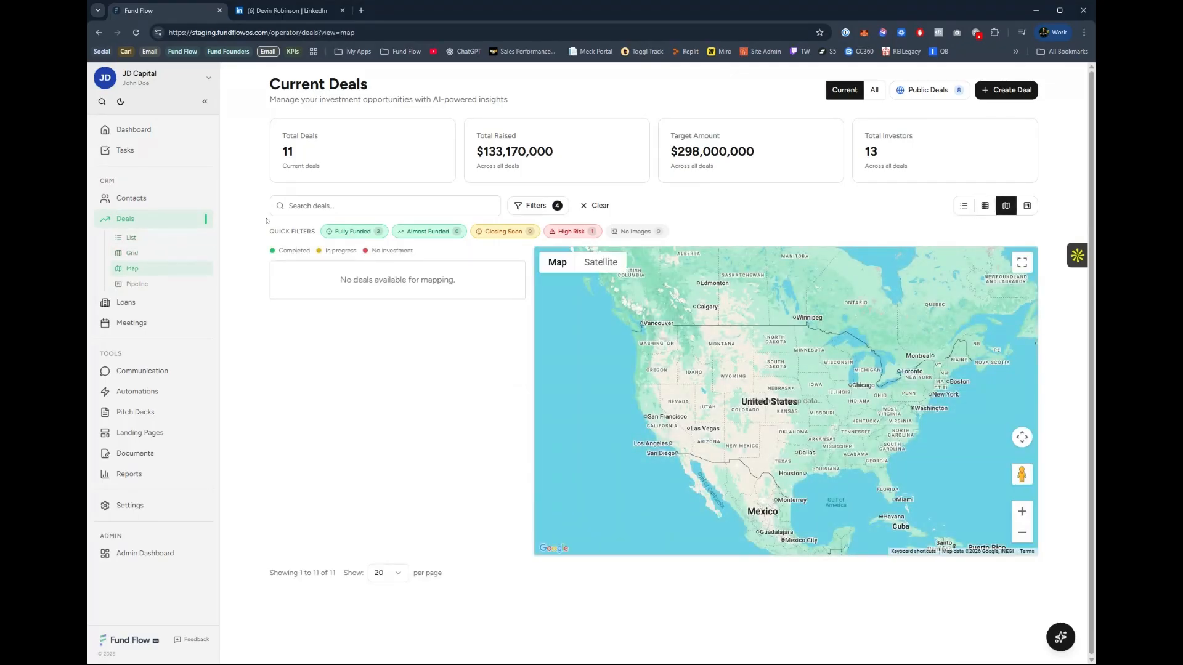
Remove the Fully Funded, Almost Funded, Closing Soon and High Risk filters from the deals.
click(348, 234)
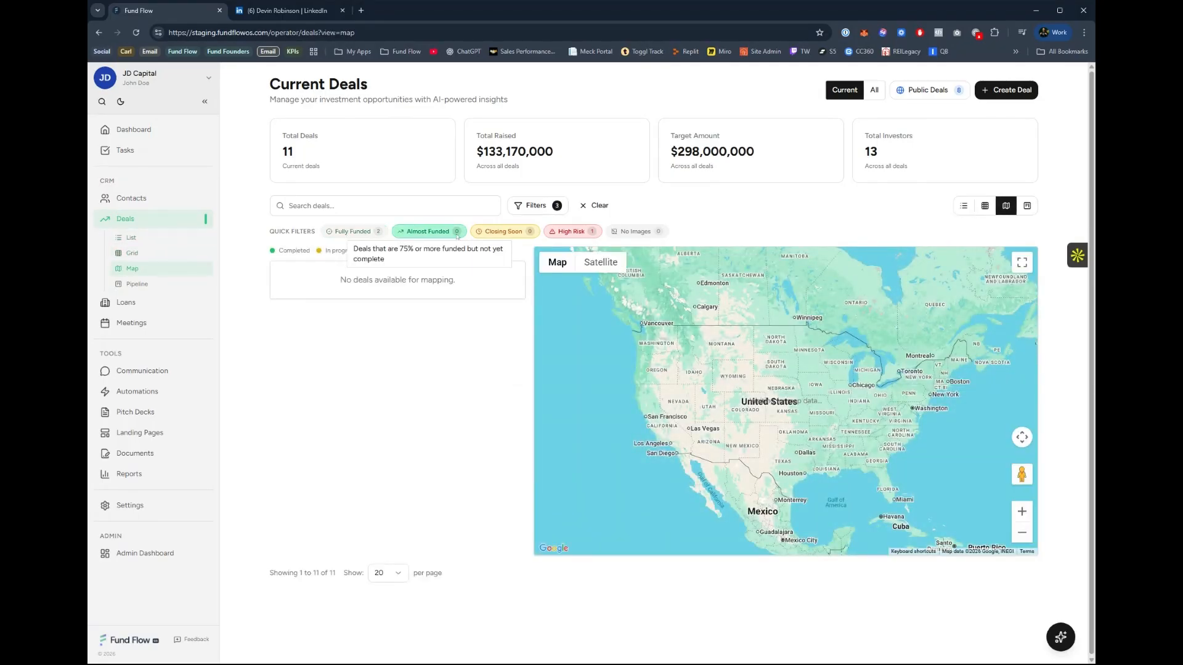
click(427, 232)
click(526, 233)
click(571, 232)
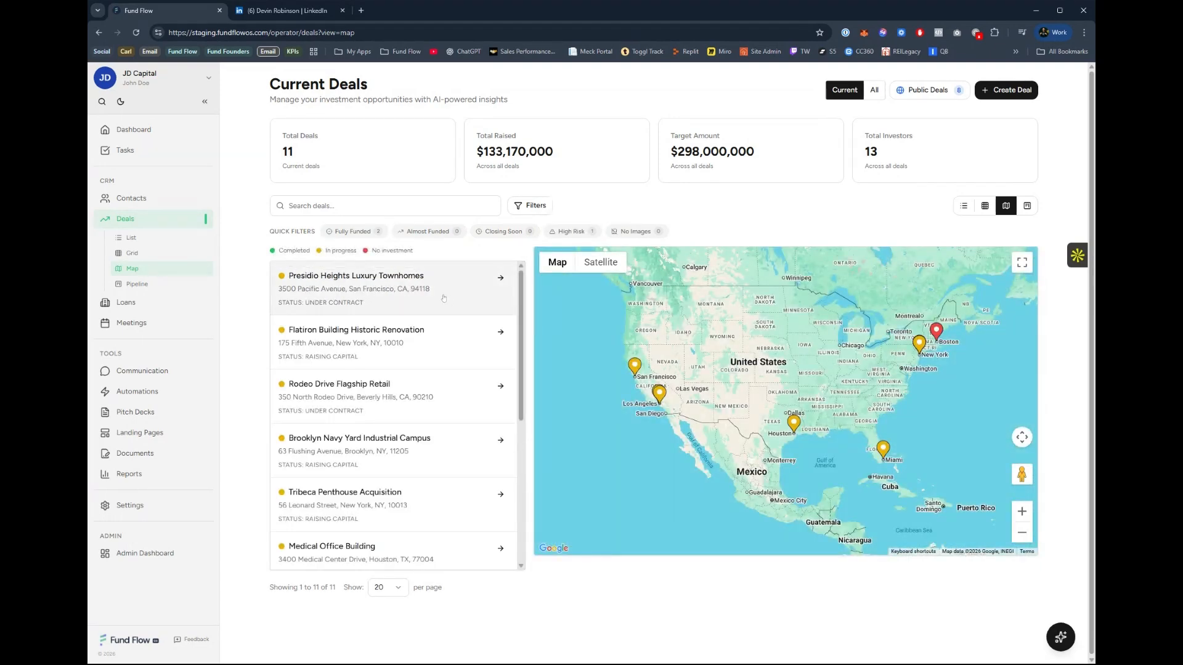
Start a new Rehab deal named Test Deal 1 with property type Residential and status Deal Created, and continue to its financial details.
click(993, 92)
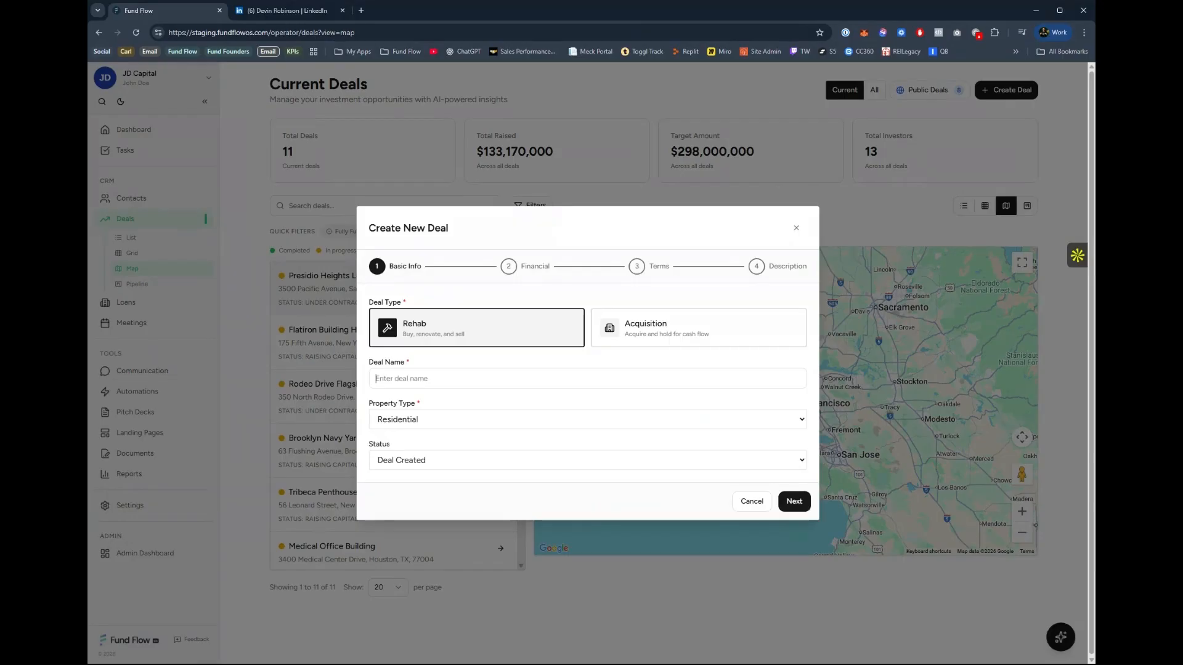
text(Test Deal 1)
key(Tab)
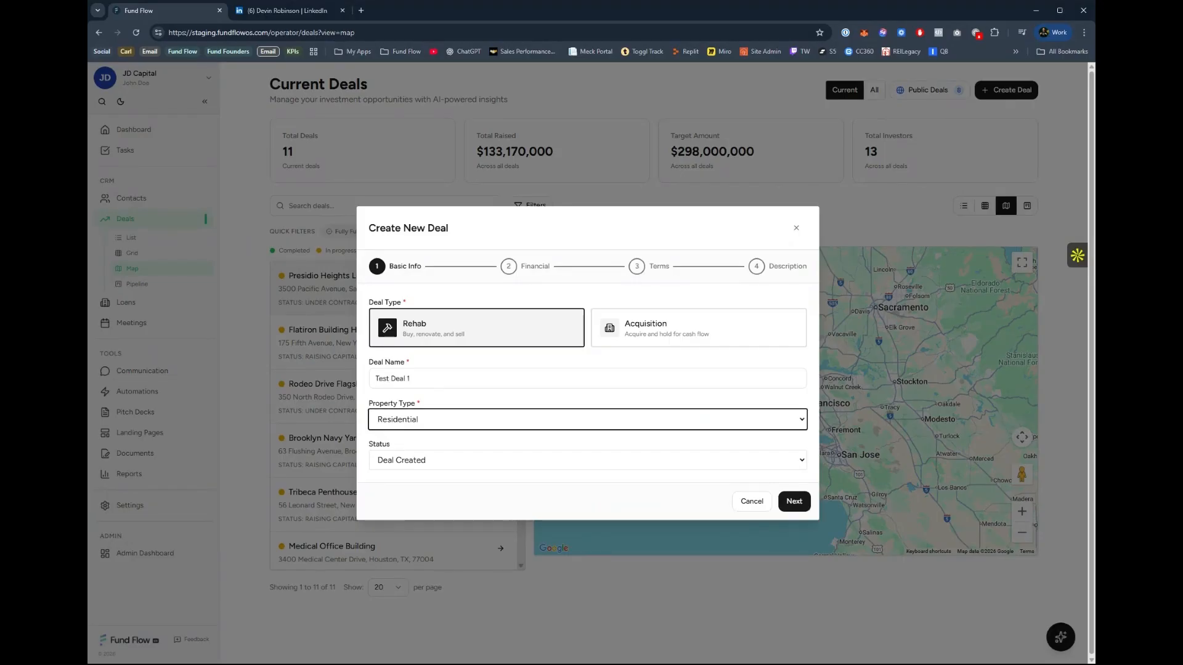
key(Tab)
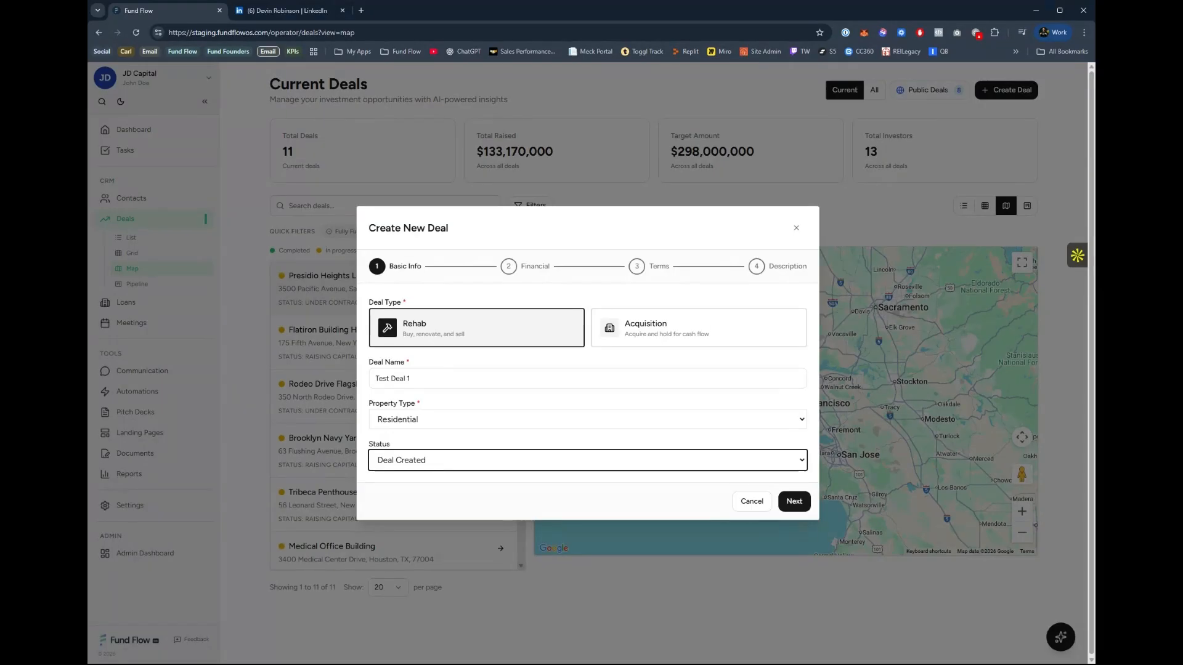
click(454, 525)
click(794, 501)
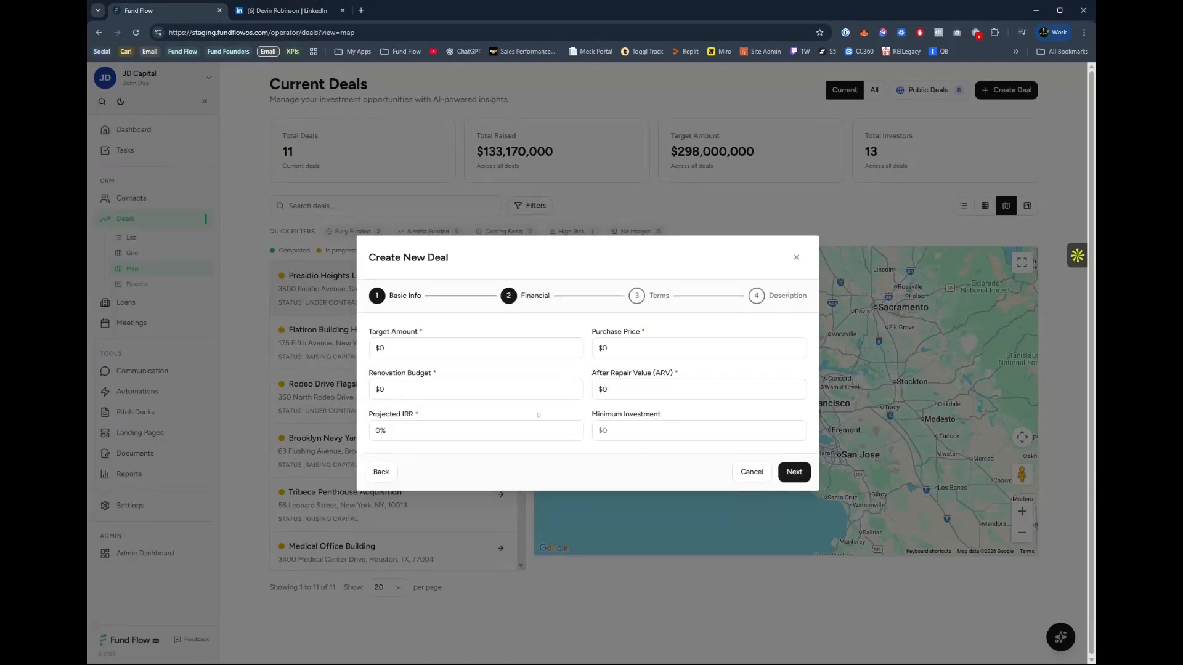
Set the deal's target amount to $500,000, purchase price $425,000, renovation budget $65,000, after repair value $625,000 and projected IRR 12%, leaving minimum investment blank.
click(413, 350)
text(50000)
key(ctrl+a)
key(Right)
text(0)
key(ctrl+a)
text(4)
text(25,000)
text(65,000)
text(25000)
text(12)
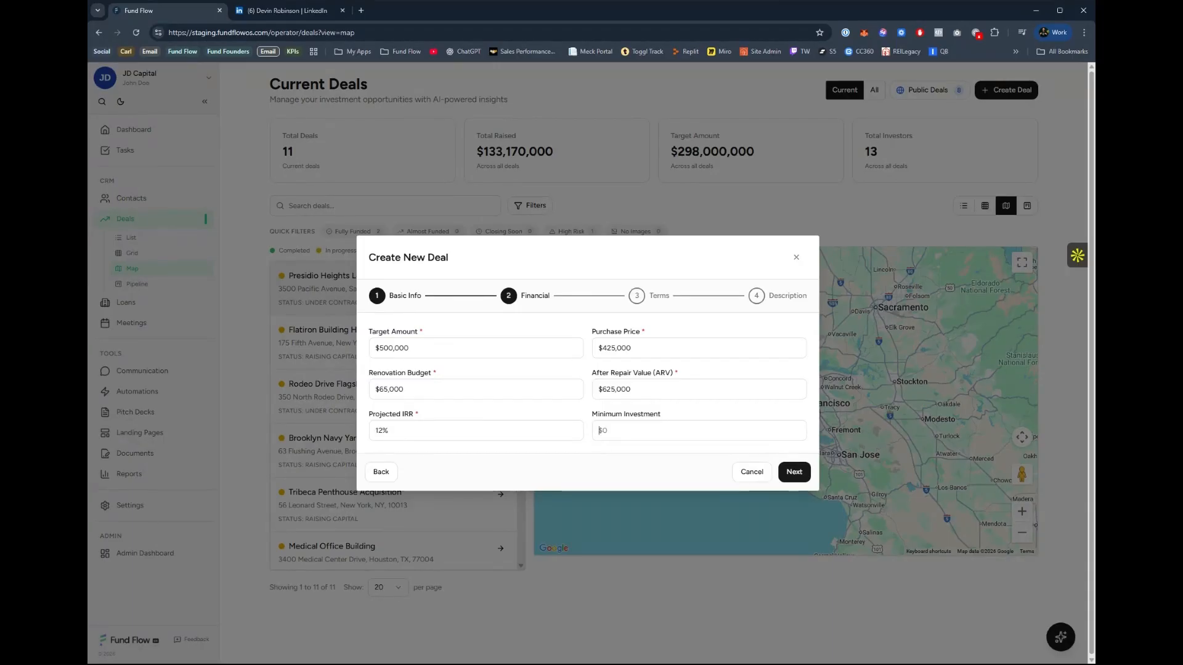
key(Tab)
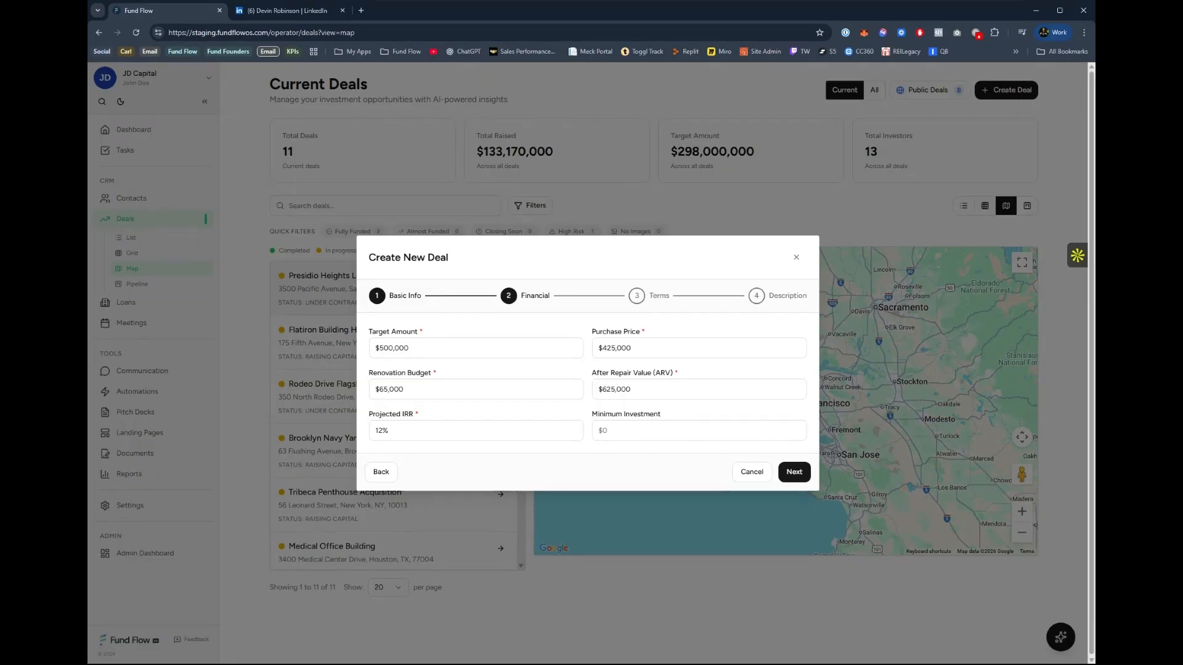
Set the minimum investment to $100,000, then fill in the property address on the terms page from the first address suggestion.
text(1000000)
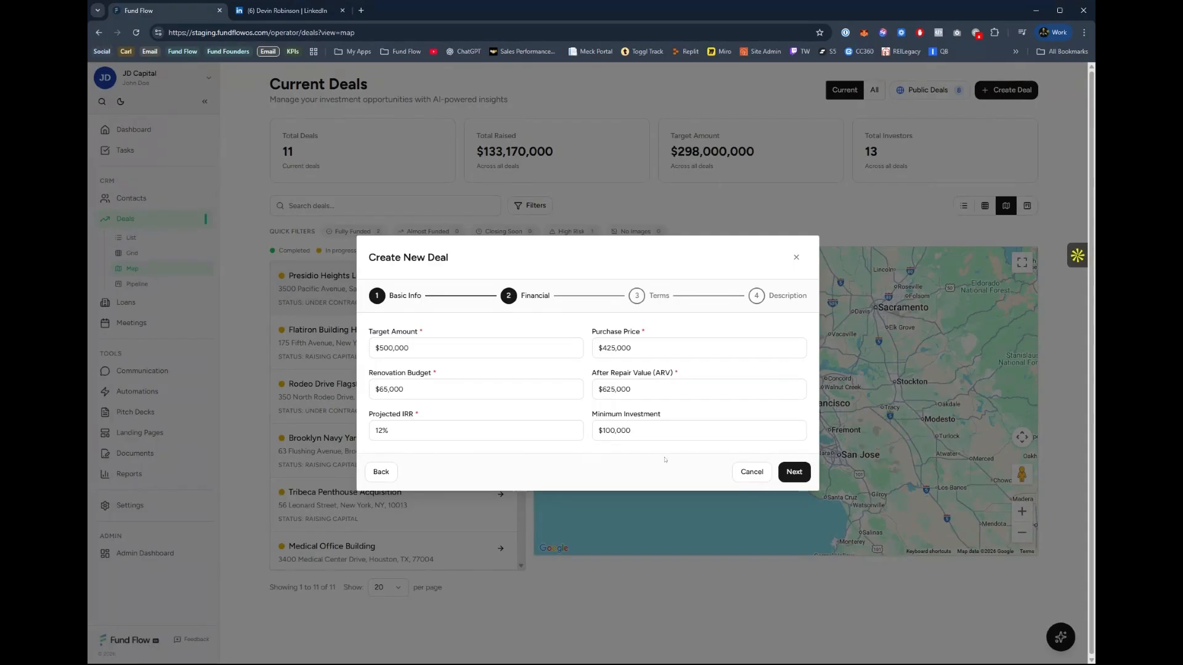
click(794, 471)
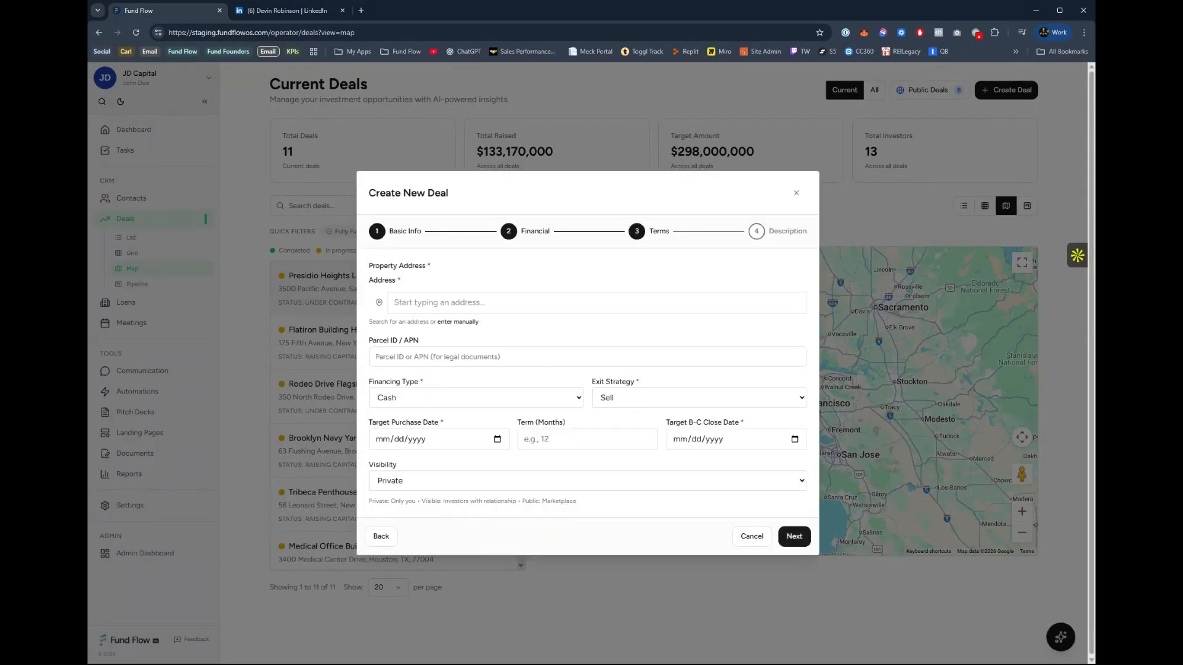
click(579, 302)
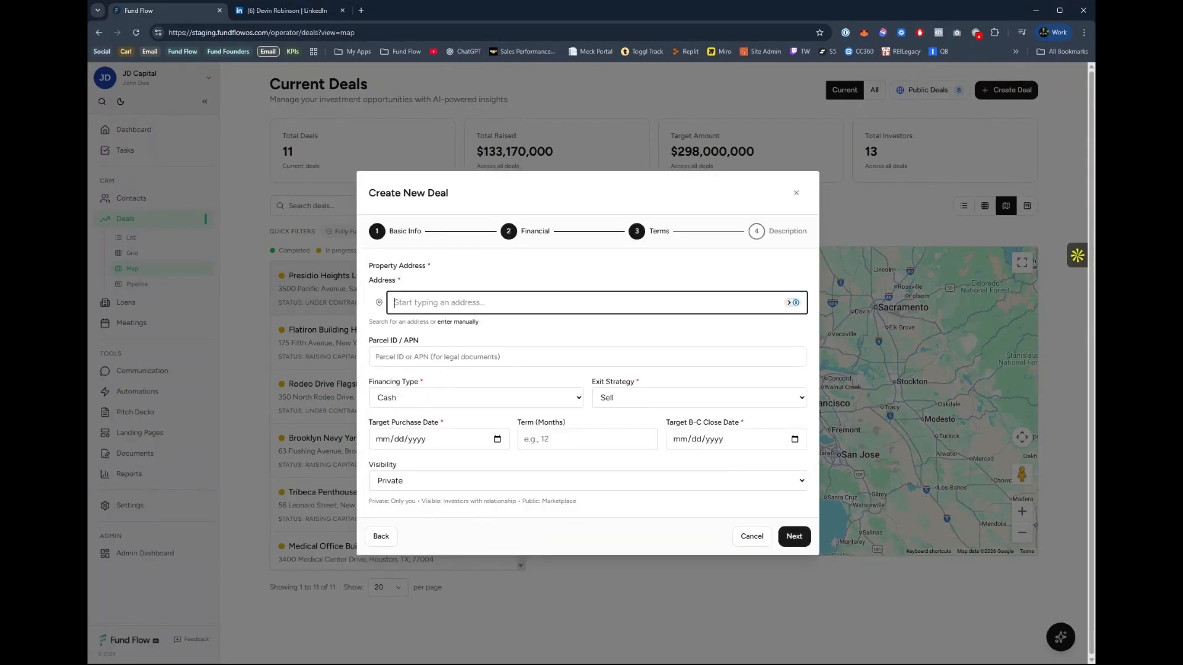
text(123 Main)
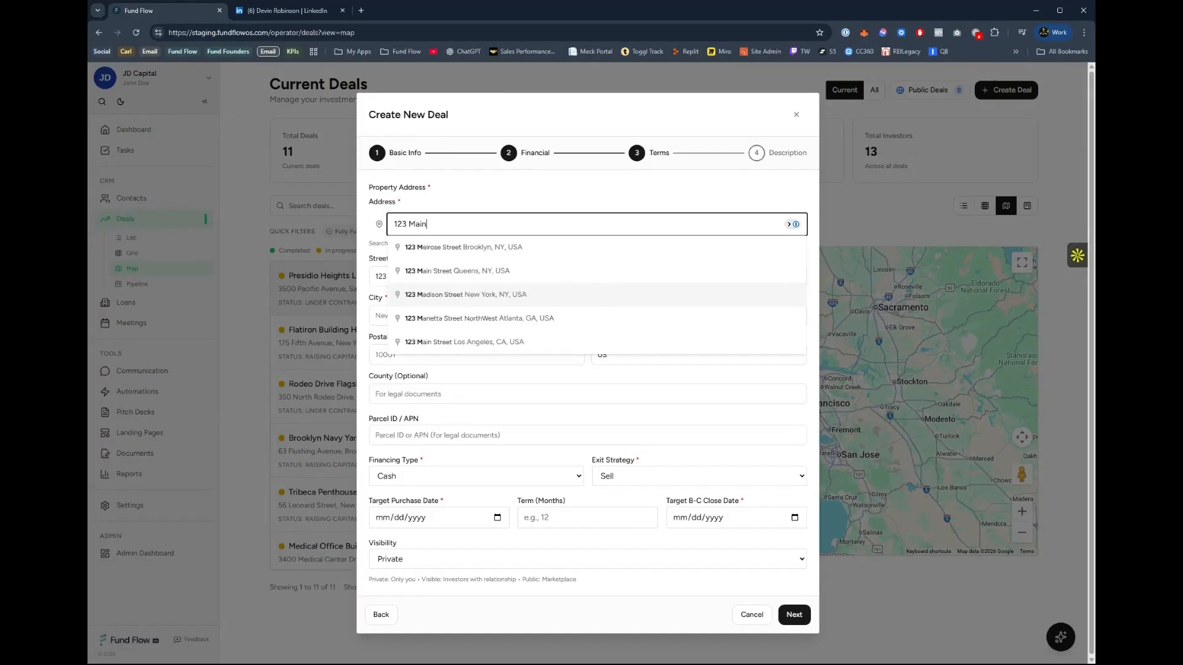
click(631, 247)
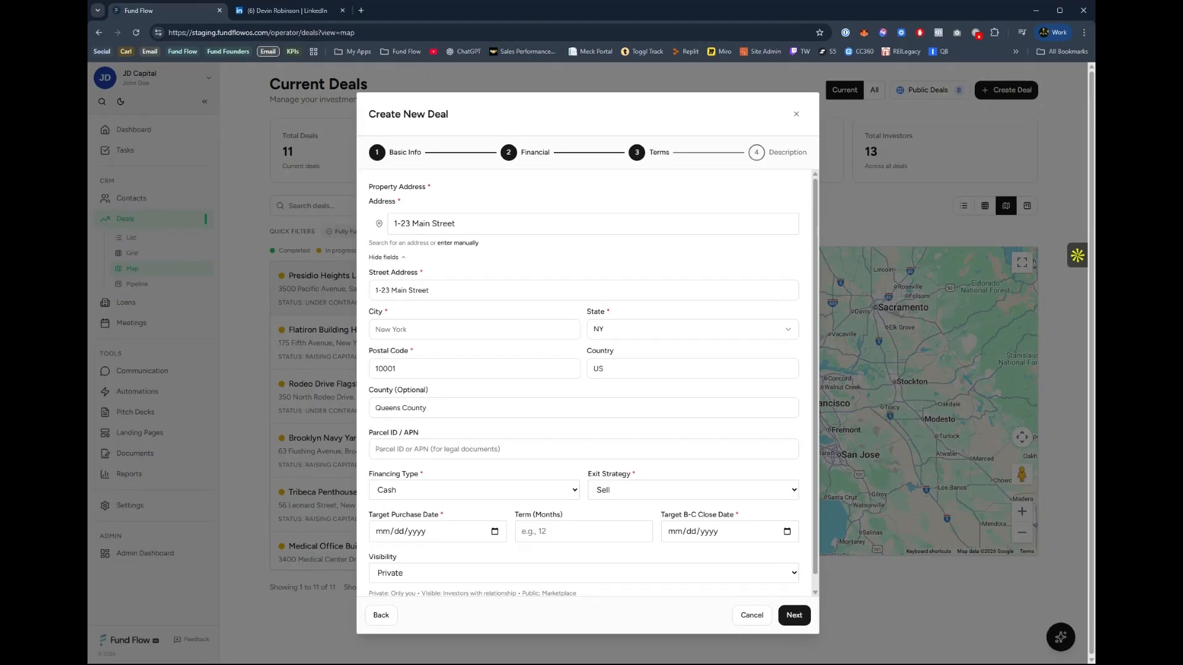
Leave the parcel ID blank and set the financing type to Hard Money and the exit strategy to Refinance.
scroll(462, 479, down, 1)
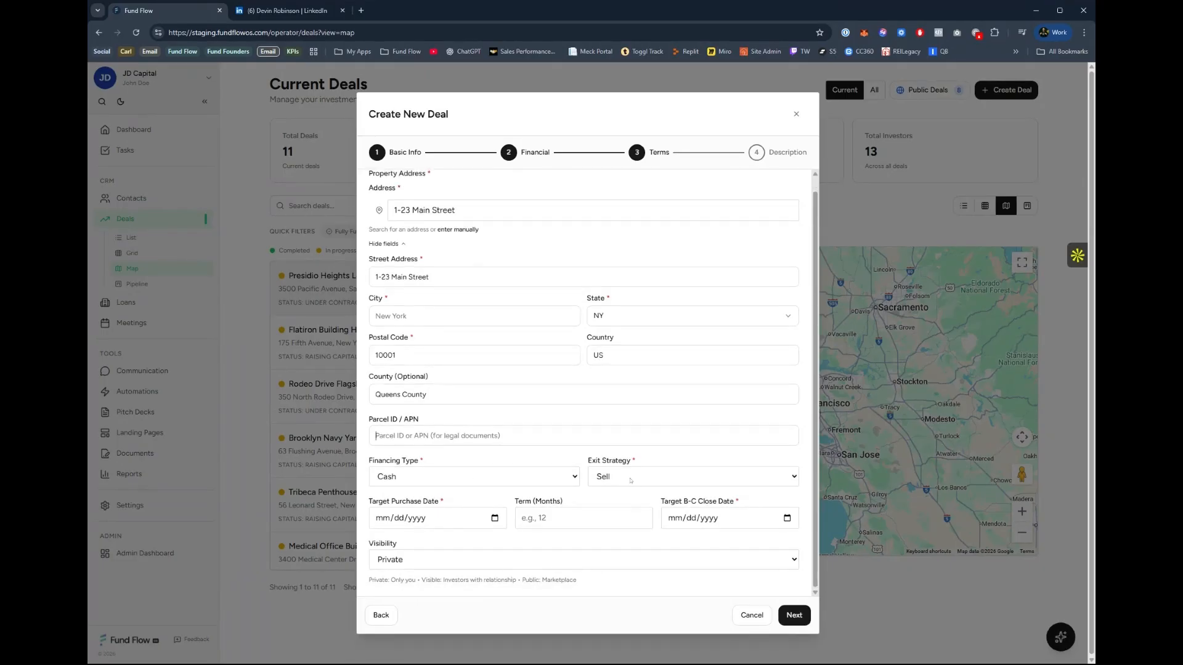
key(Tab)
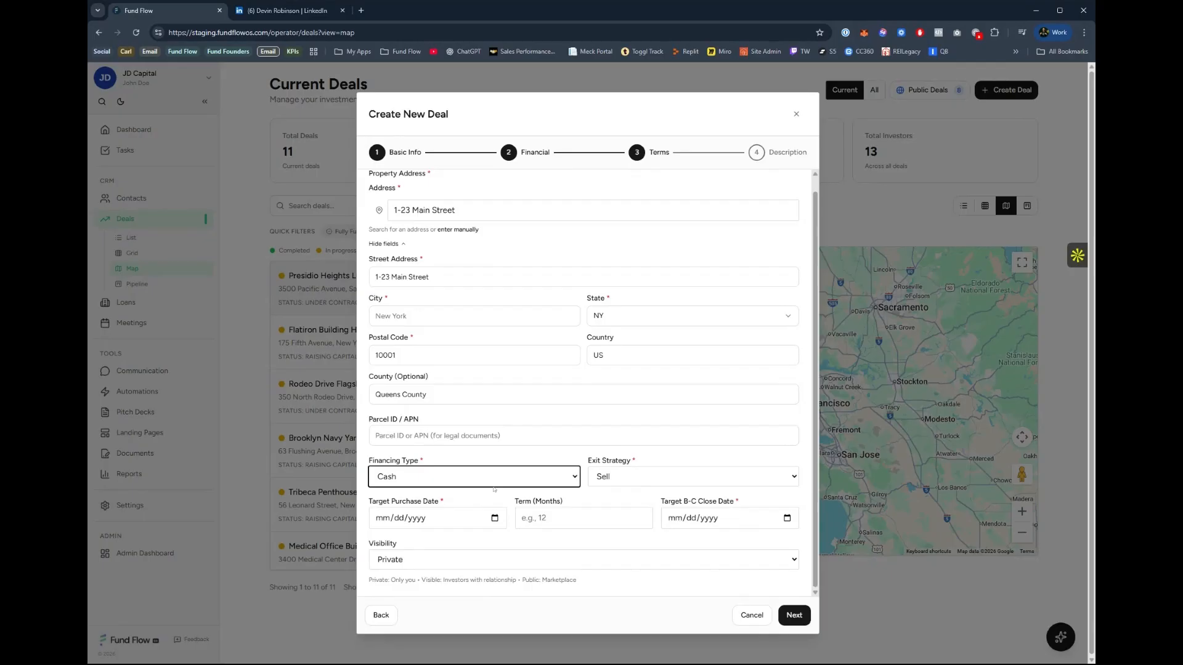
click(449, 526)
click(623, 474)
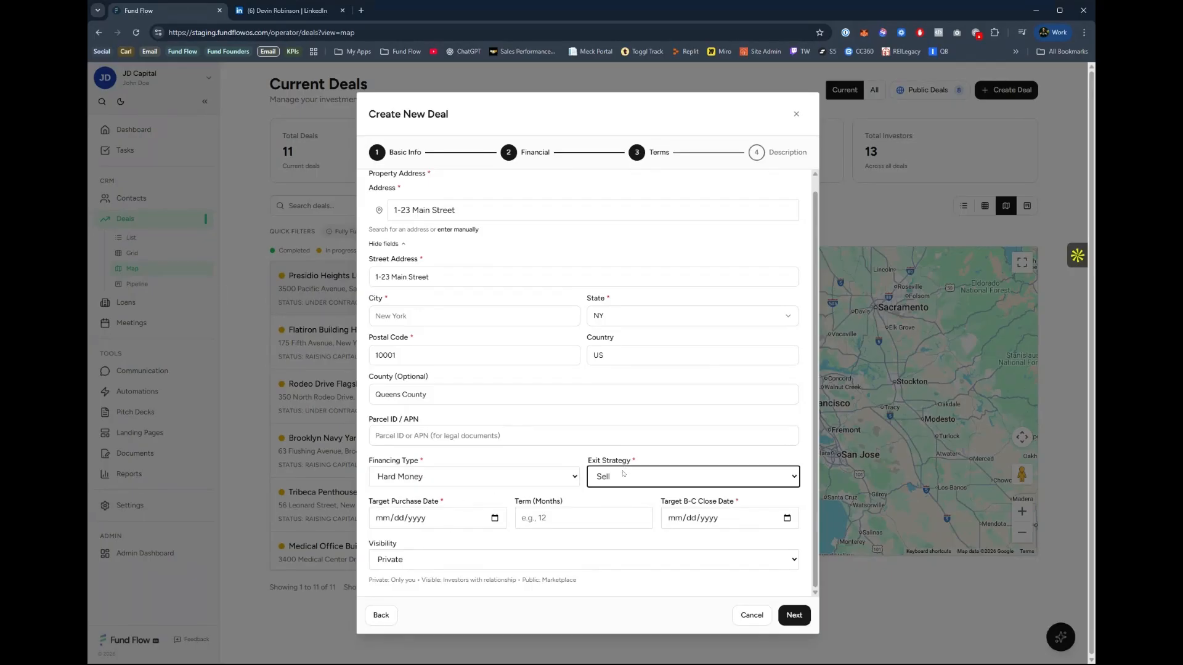
click(630, 523)
Set the target purchase date to 02/01/2026 and the term to 6 months.
click(385, 525)
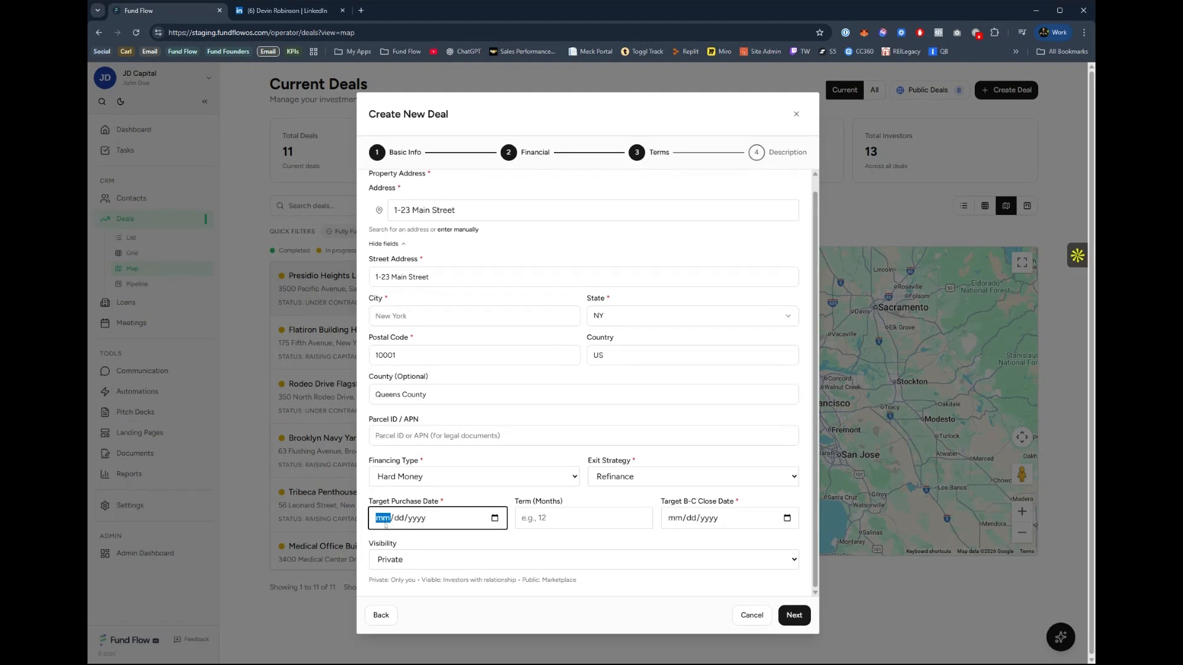
text(02/01/2026)
key(Tab)
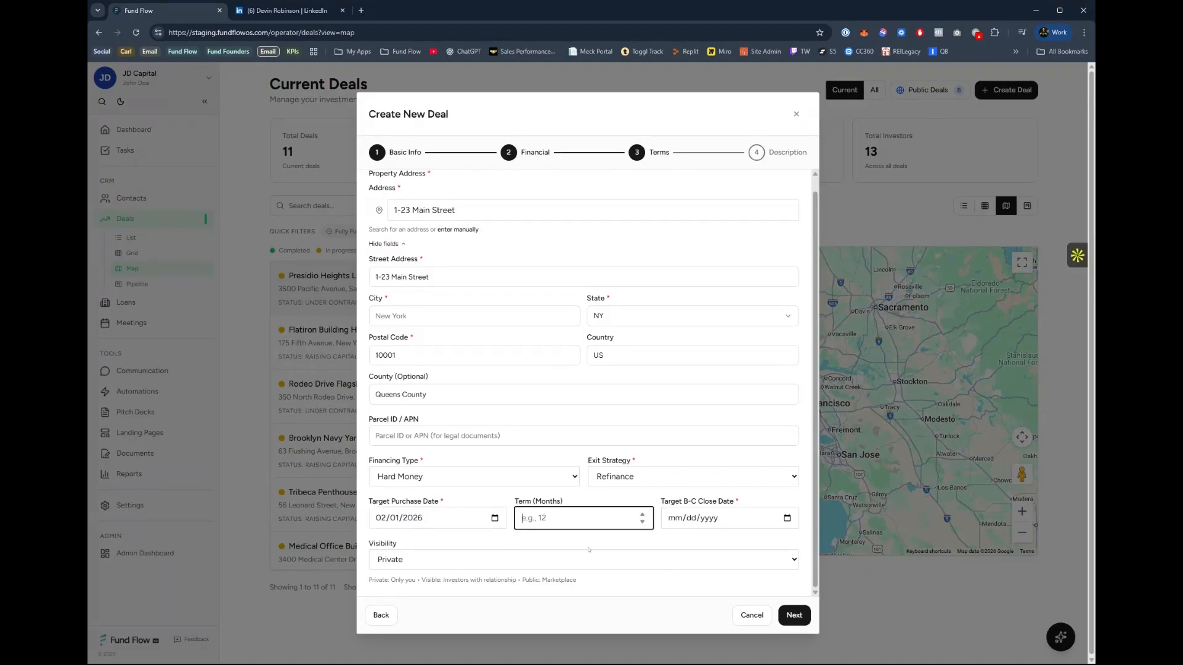
text(8)
key(BackSpace)
text(6)
Set the deal's visibility to Public and continue past the terms page.
click(543, 563)
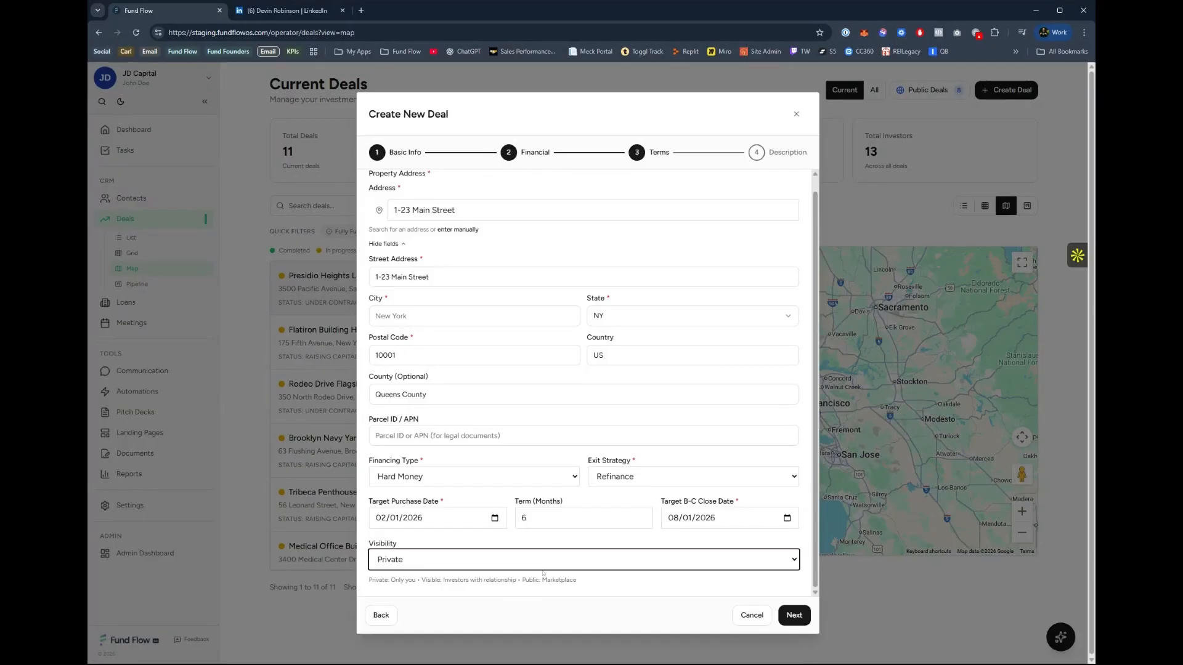
click(477, 541)
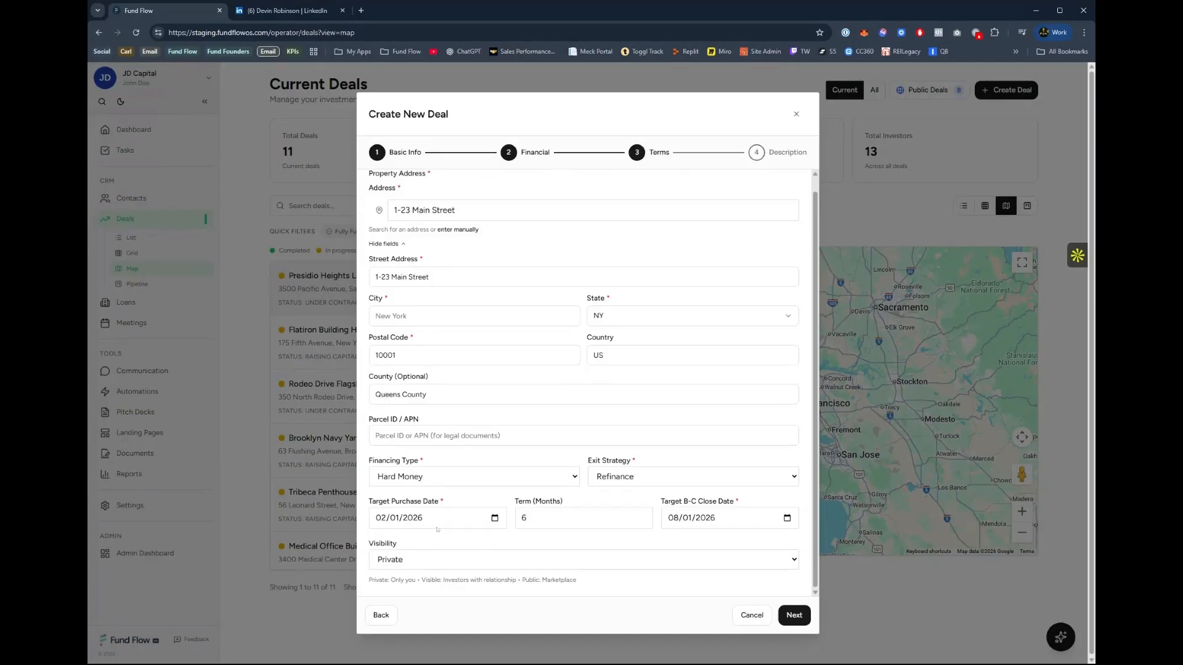
click(463, 559)
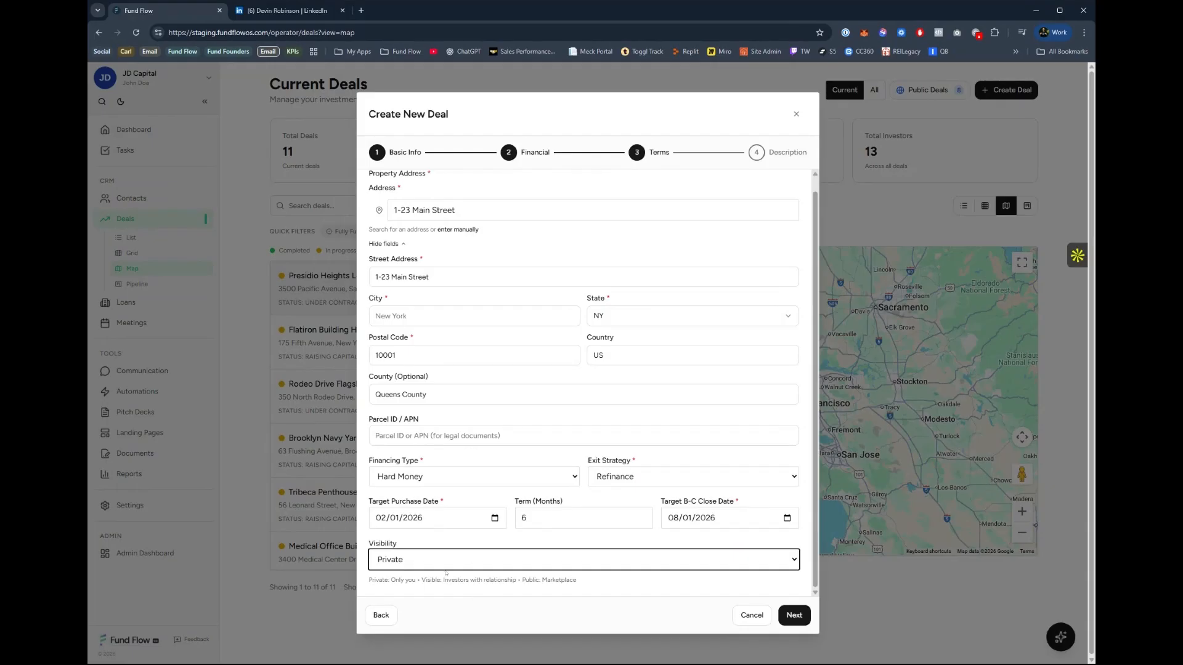
click(430, 593)
click(507, 600)
click(615, 591)
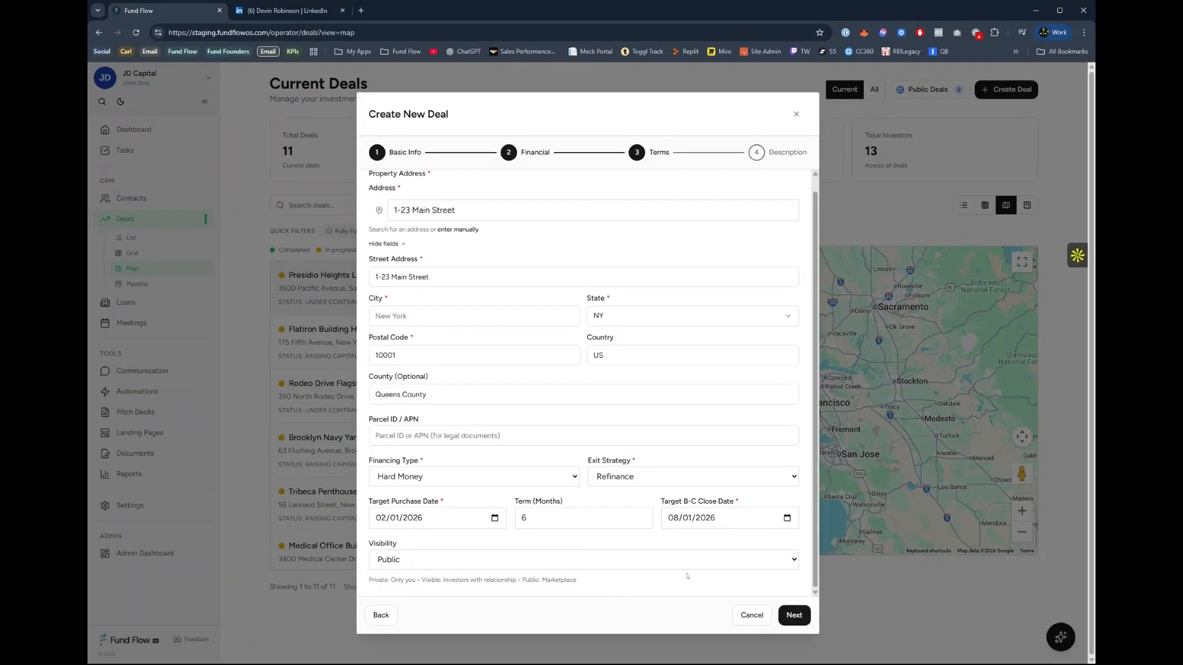
click(793, 615)
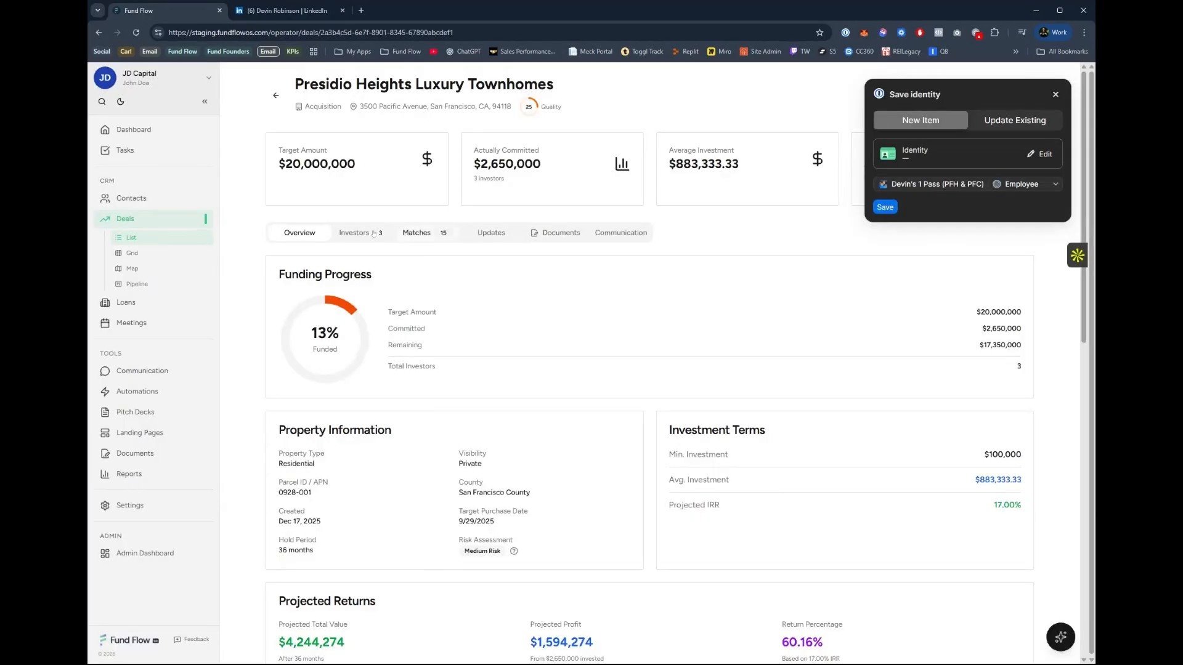
Dismiss the save-identity prompt and review the Presidio Heights Luxury Townhomes overview, from its investment terms down to its projected returns and financial details.
click(1055, 93)
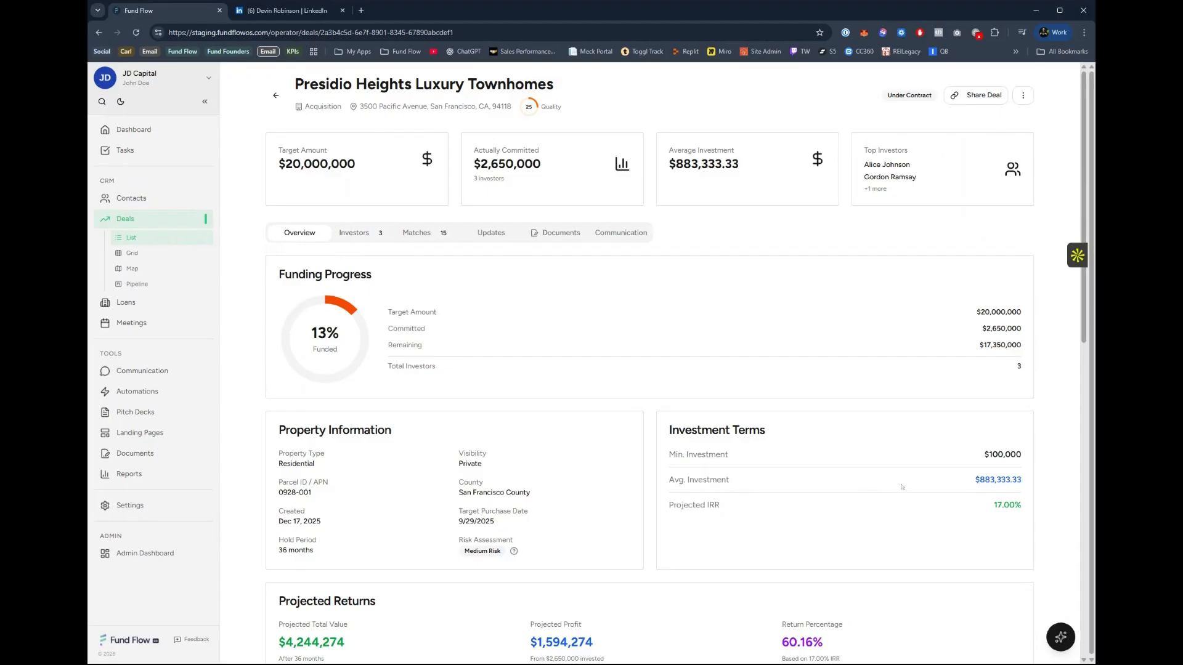
drag(676, 455, 729, 455)
drag(680, 487, 766, 481)
drag(968, 488, 1025, 484)
click(1054, 479)
scroll(920, 524, down, 8)
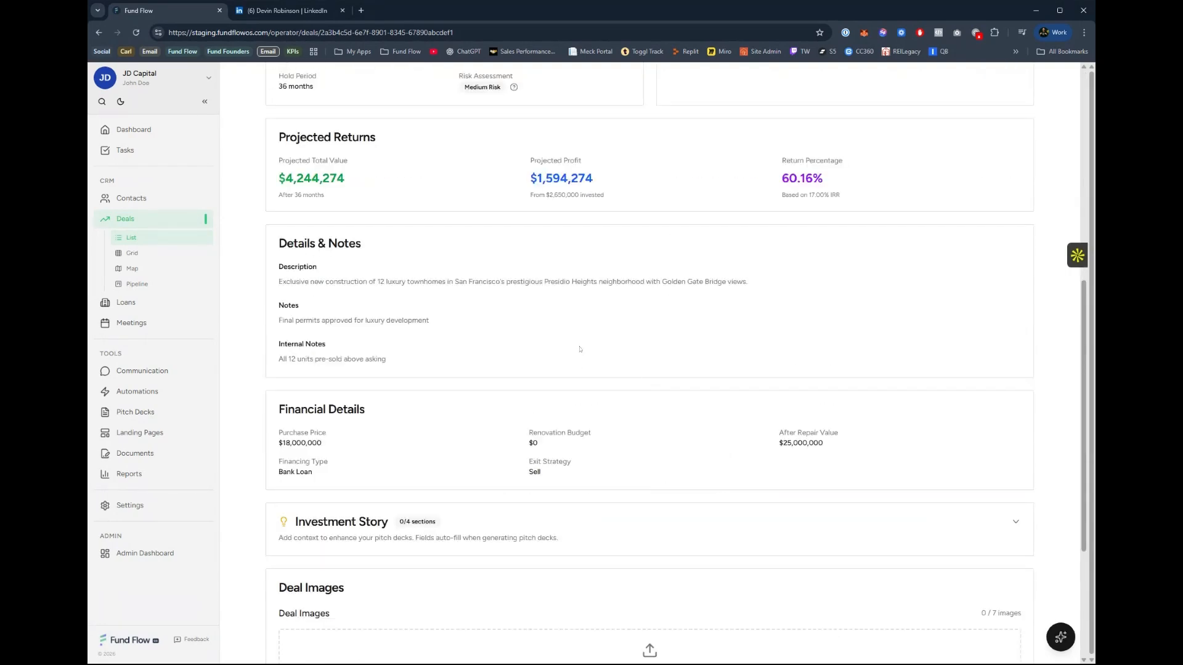
scroll(656, 326, up, 8)
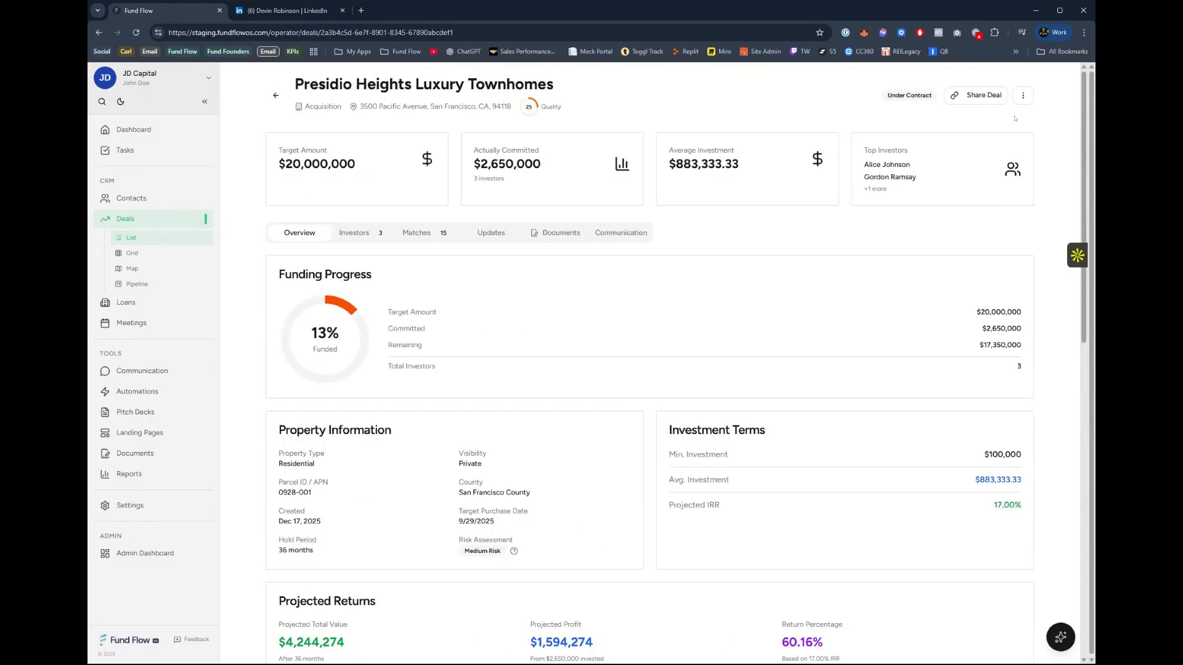
Open the Presidio Heights deal for editing, review its description, external notes, internal notes and other fields, and cancel without saving.
click(1022, 95)
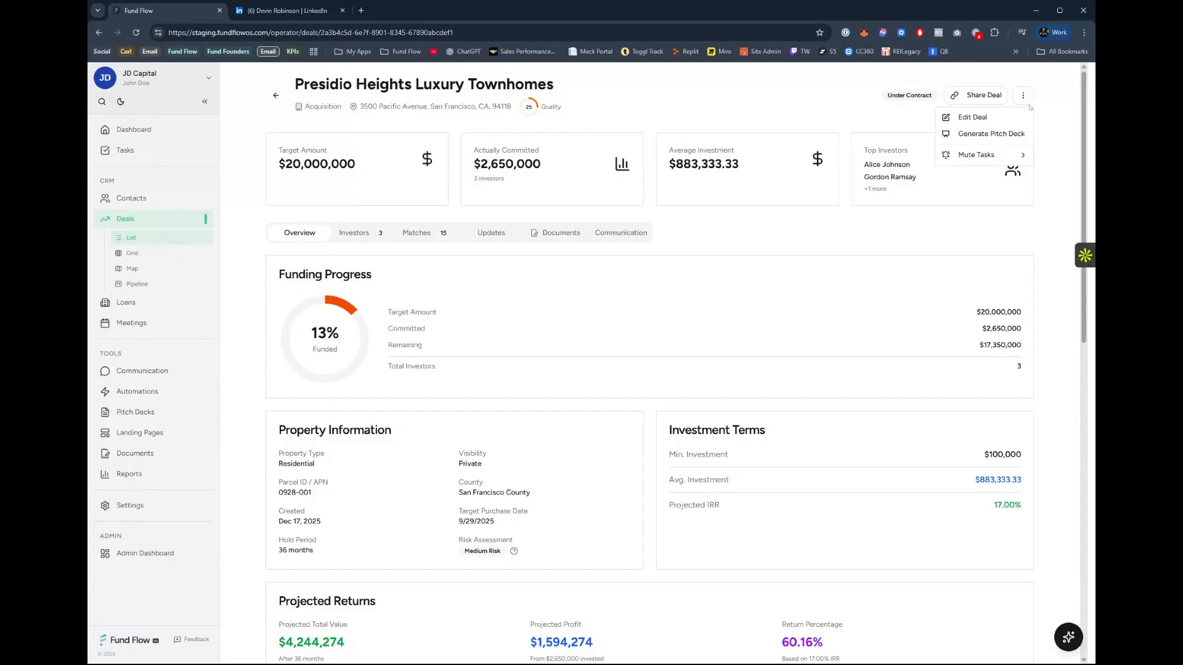
click(996, 118)
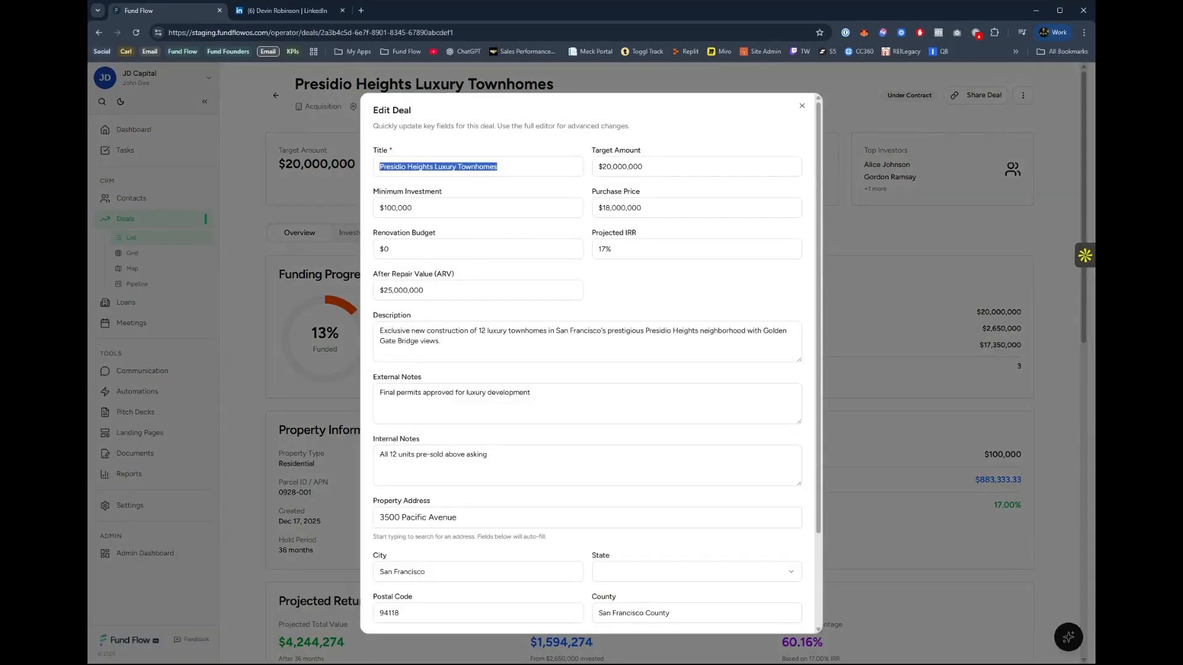
click(435, 340)
key(ctrl+a)
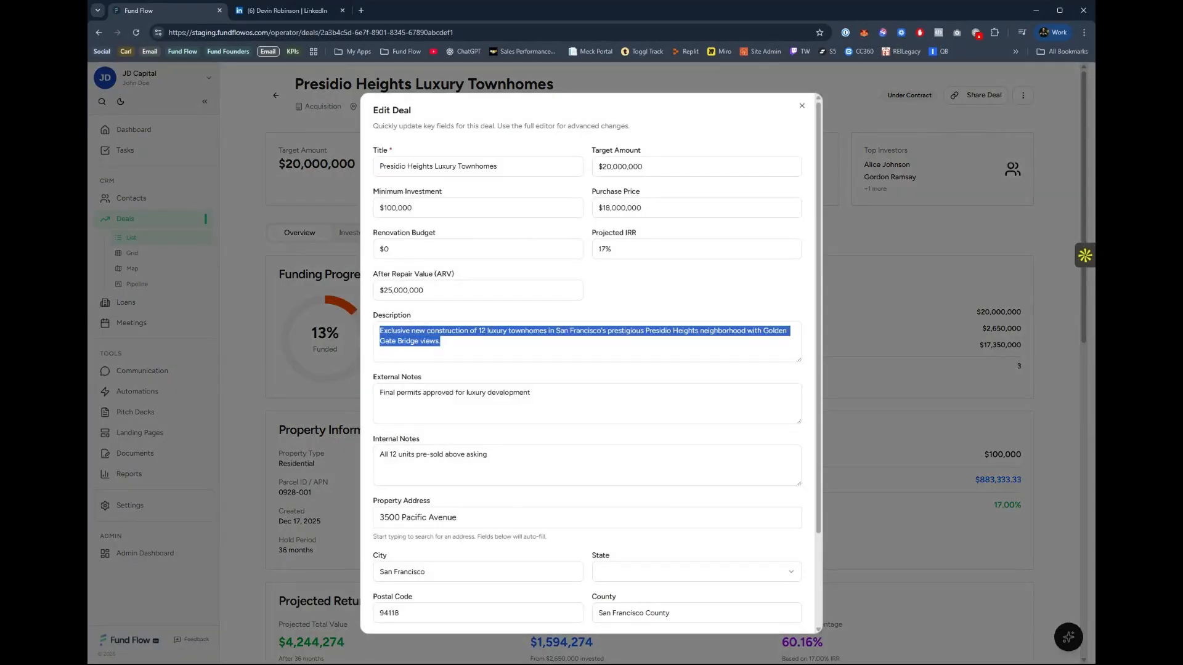
drag(532, 393, 378, 393)
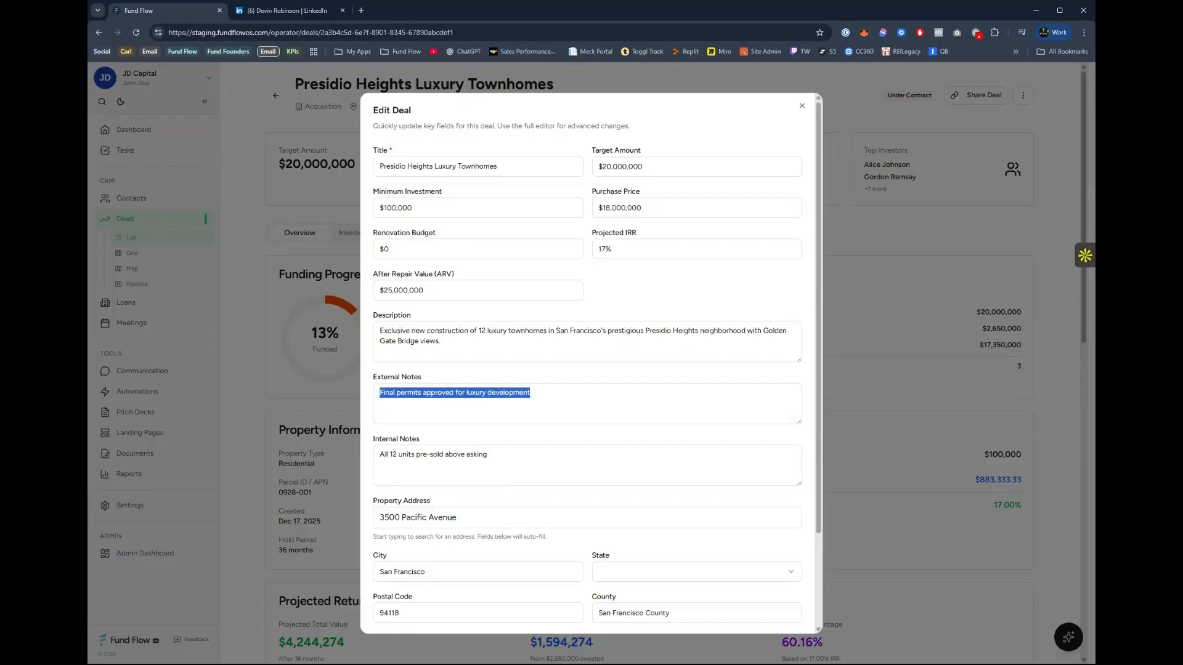
click(550, 400)
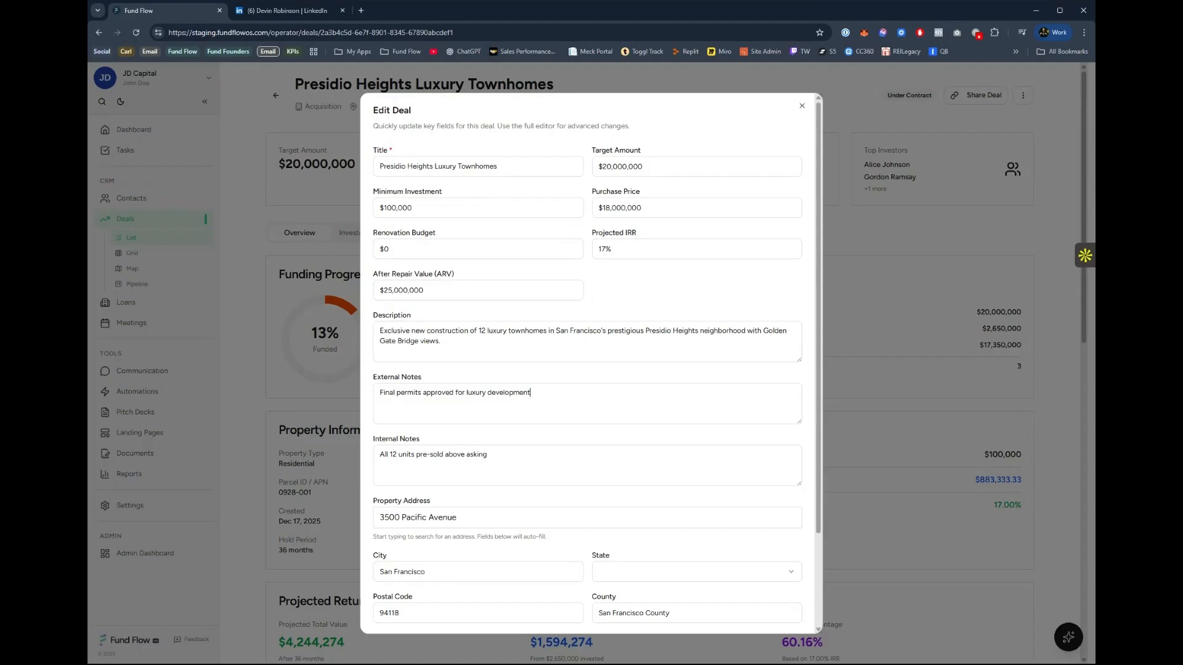
drag(487, 454, 385, 455)
scroll(425, 435, down, 2)
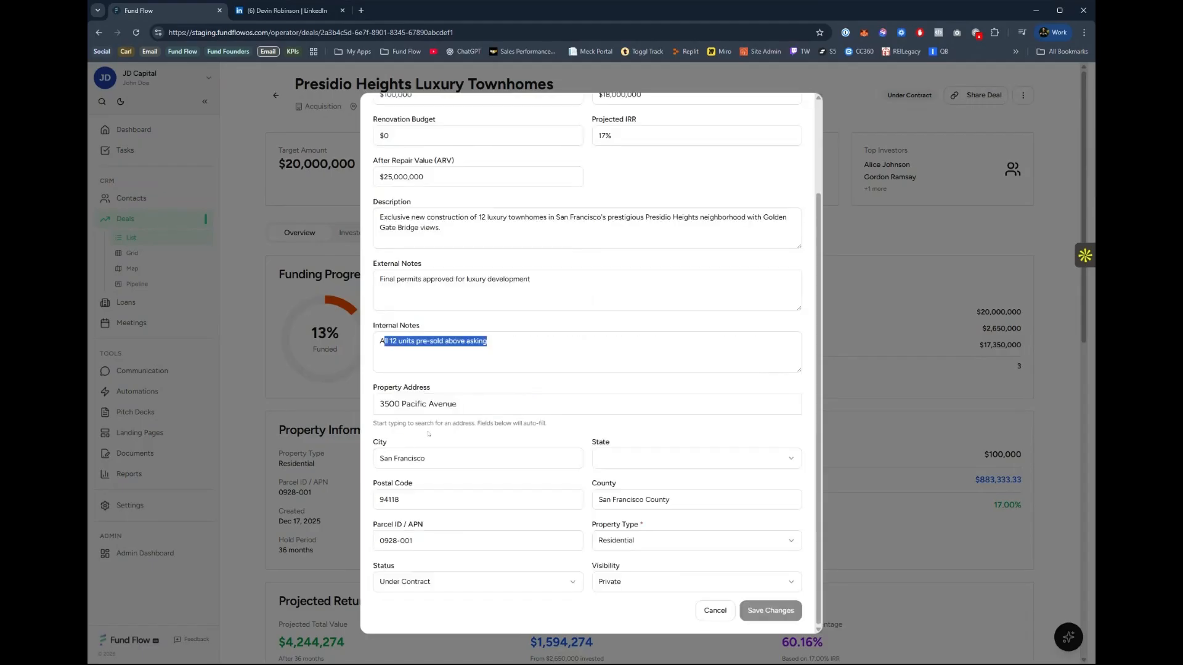
scroll(500, 481, up, 2)
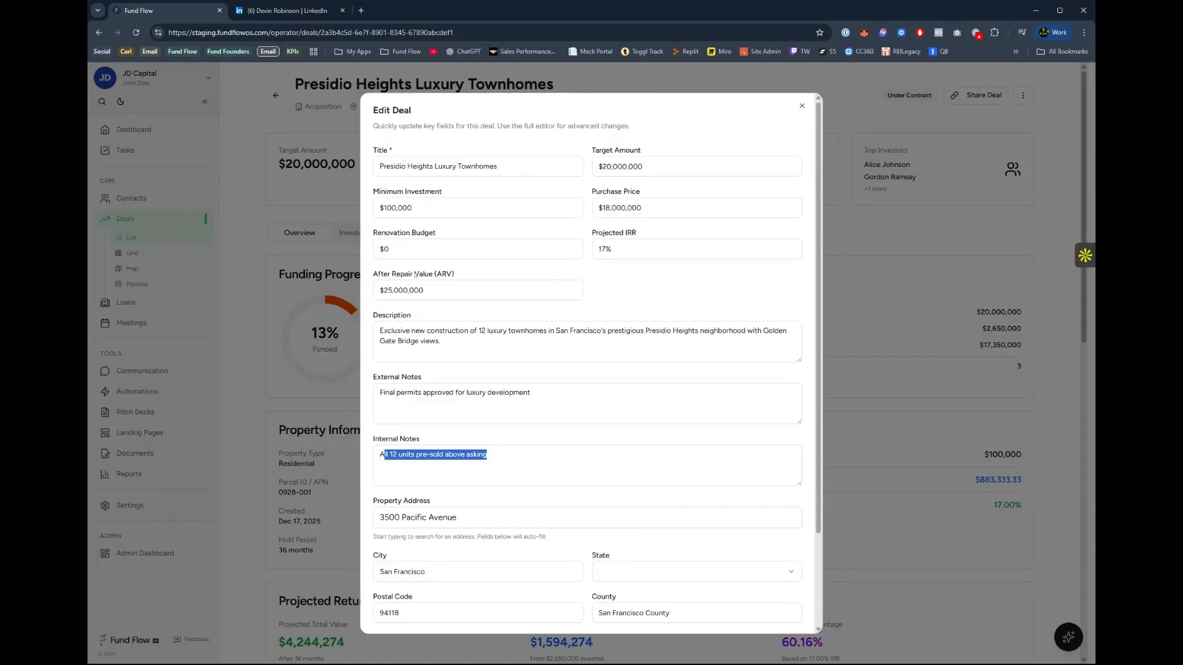
scroll(773, 570, down, 3)
click(717, 613)
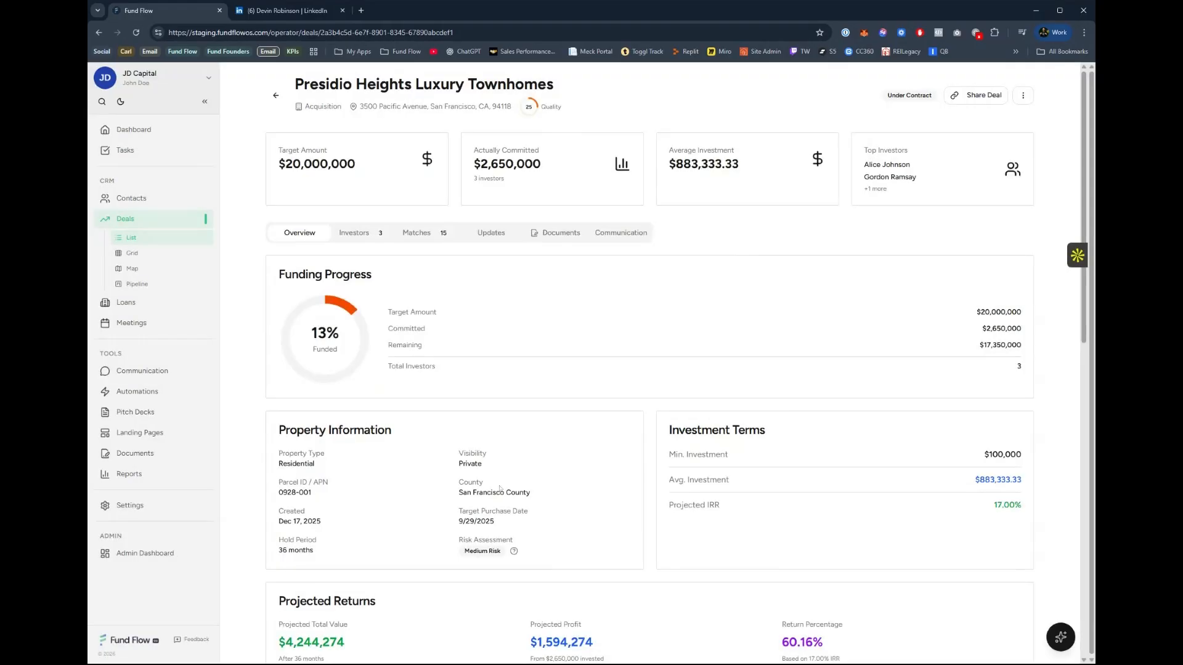
Review the deal's investors, including soft commitments, investment distribution, investor breakdown and each investor's loan details.
click(344, 228)
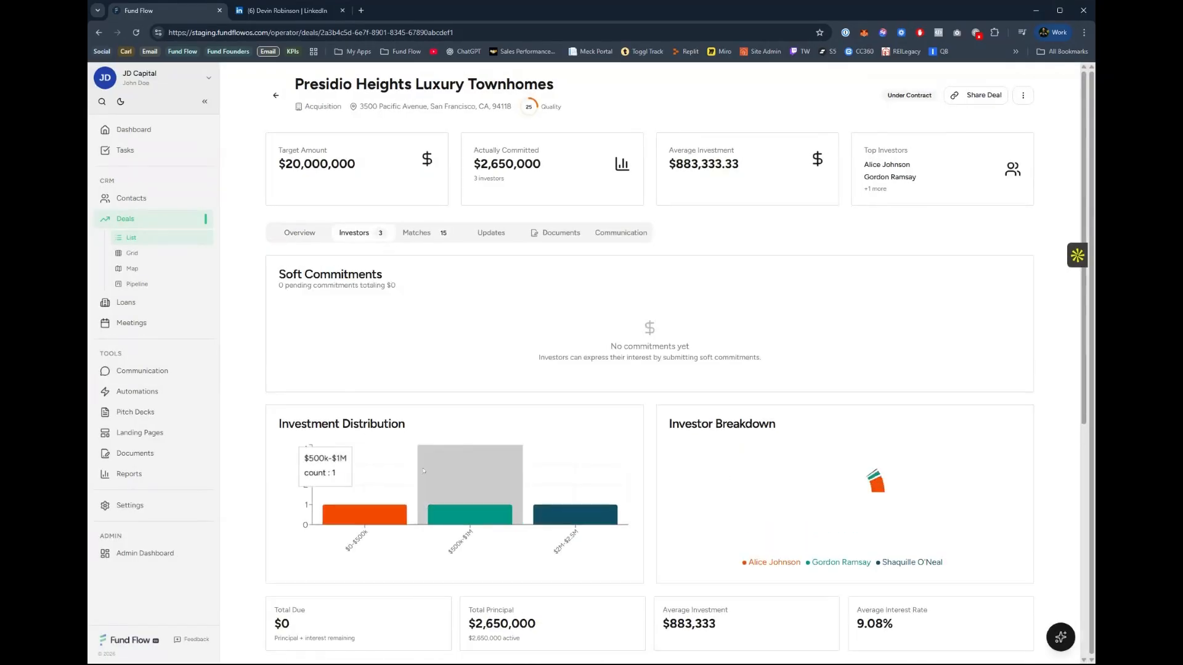
scroll(428, 465, down, 3)
scroll(428, 465, down, 2)
scroll(737, 422, down, 2)
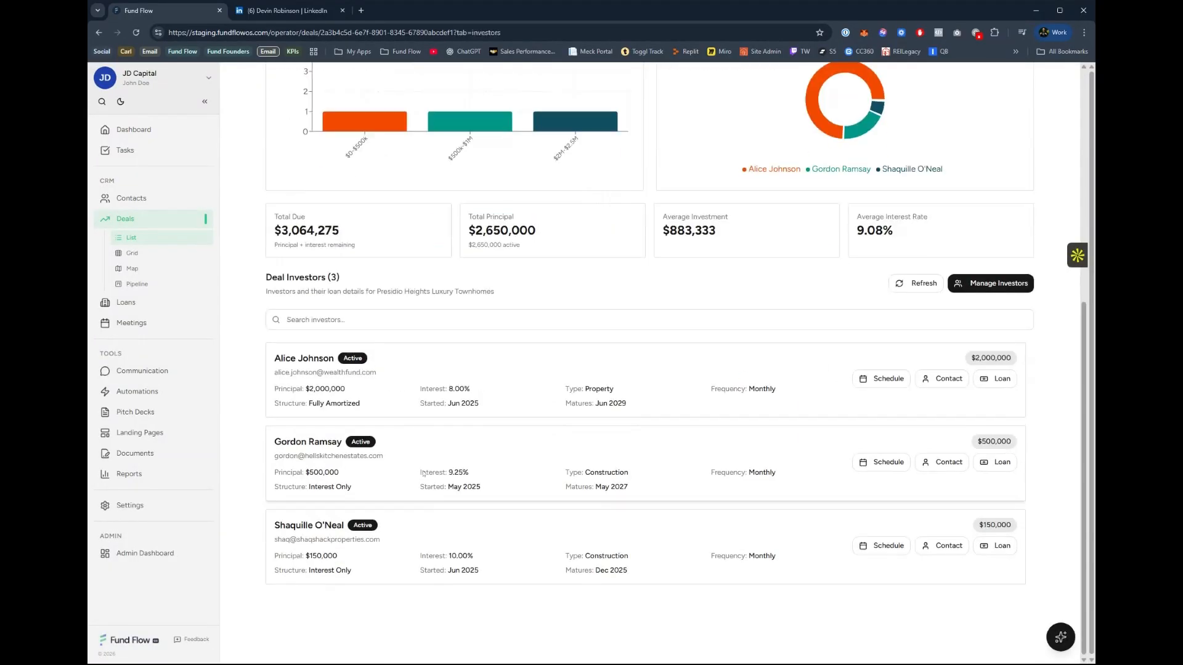
Start a new loan for the first available contact through the deal's investor management, and close the investor manager.
click(1003, 283)
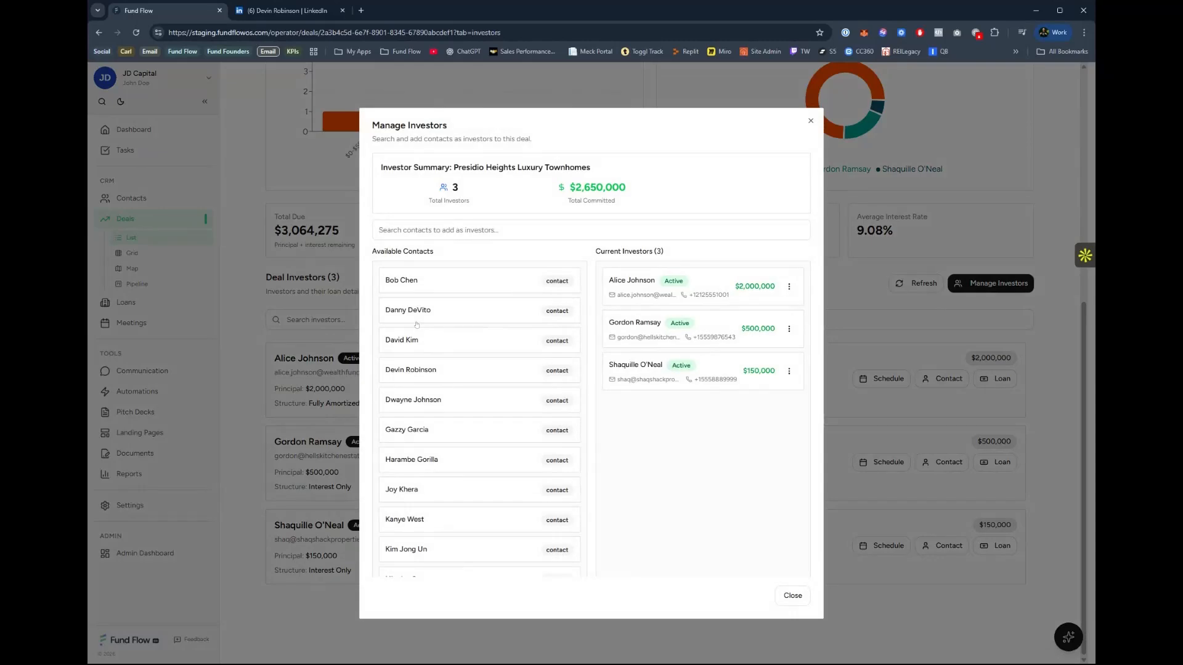
click(401, 282)
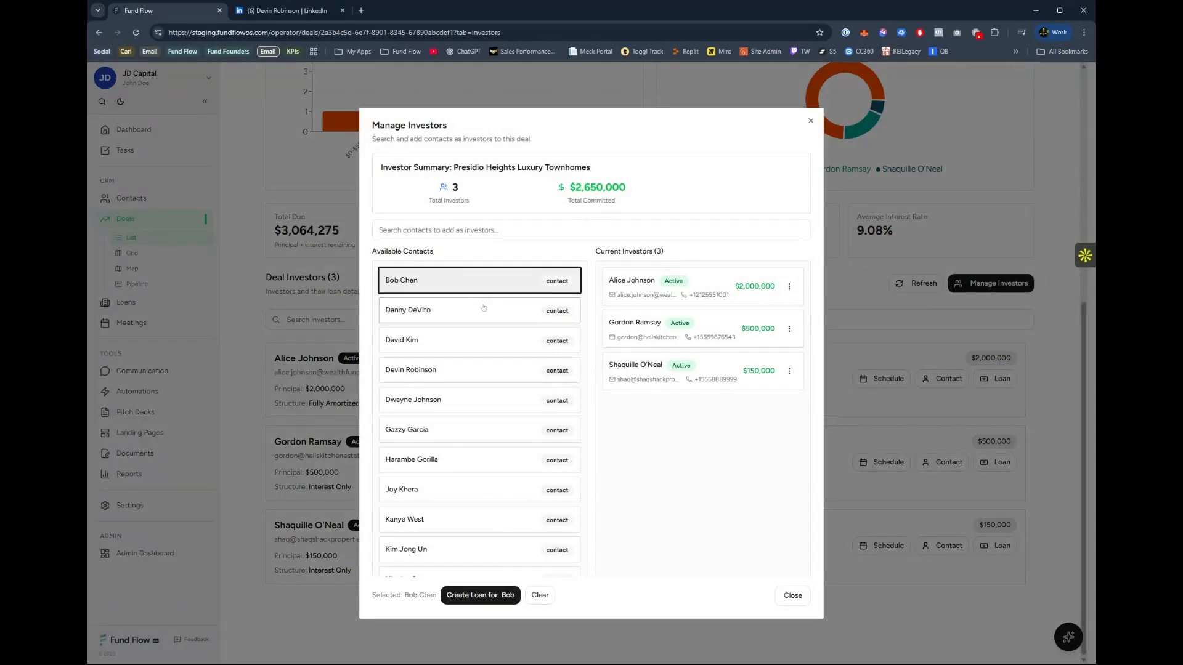
click(485, 595)
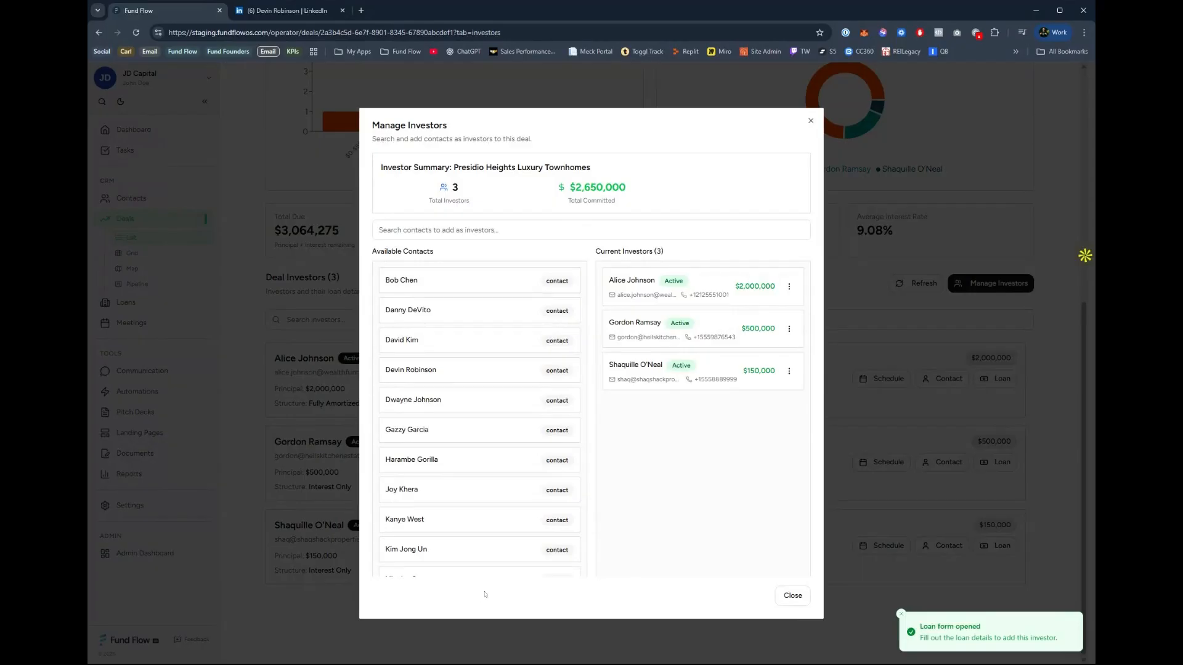
click(792, 596)
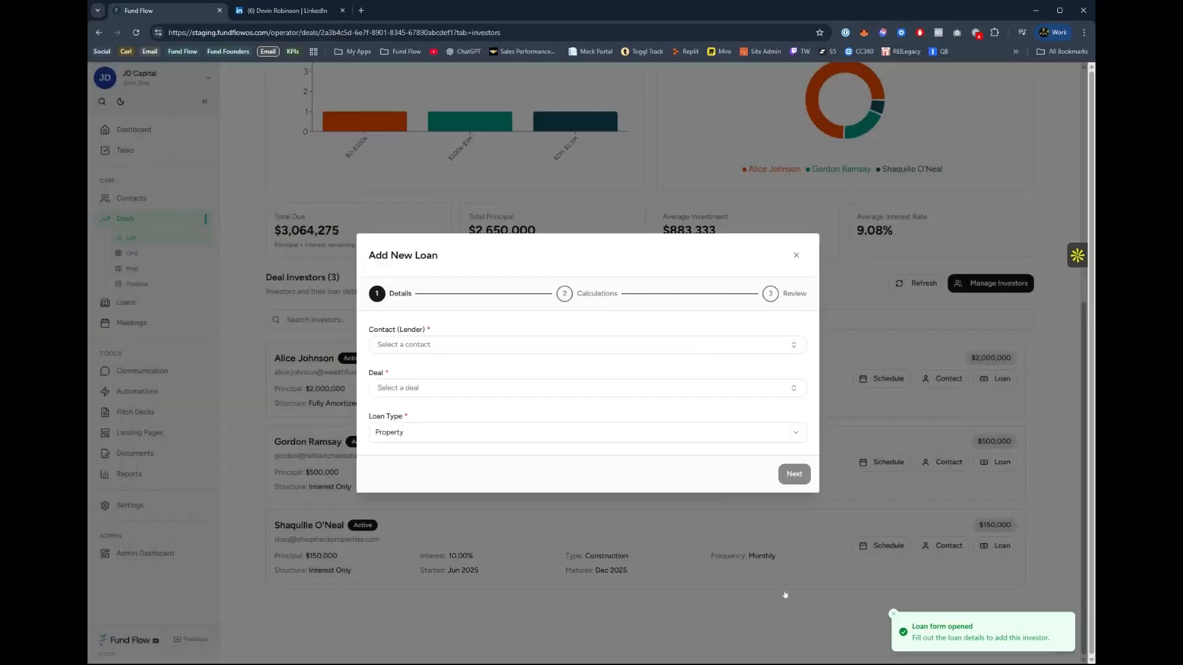
Choose the same contact as the new loan's lender and Fisher Island Ultra-Luxury Residences as its deal.
click(426, 344)
click(576, 405)
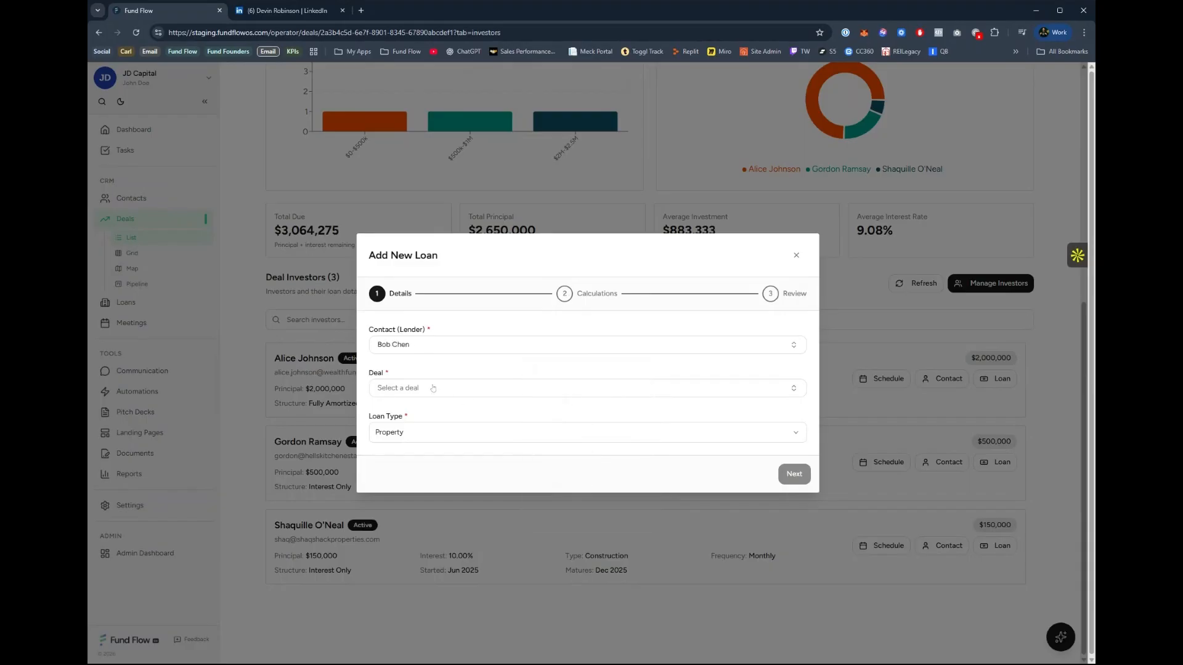
click(433, 388)
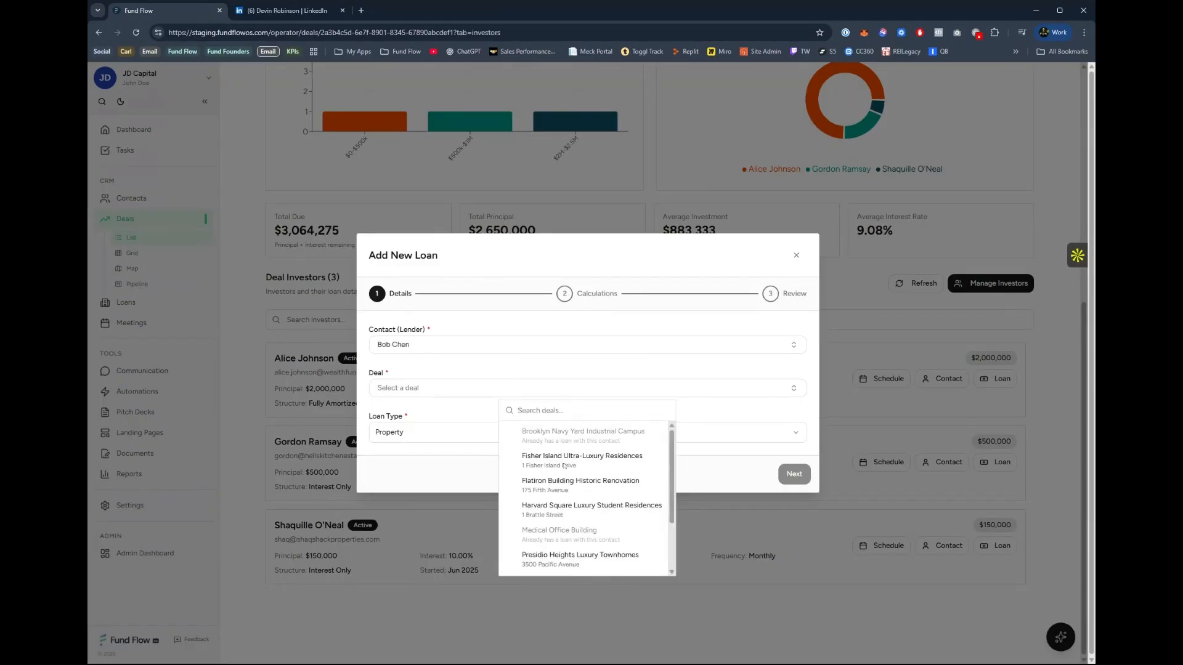
click(564, 462)
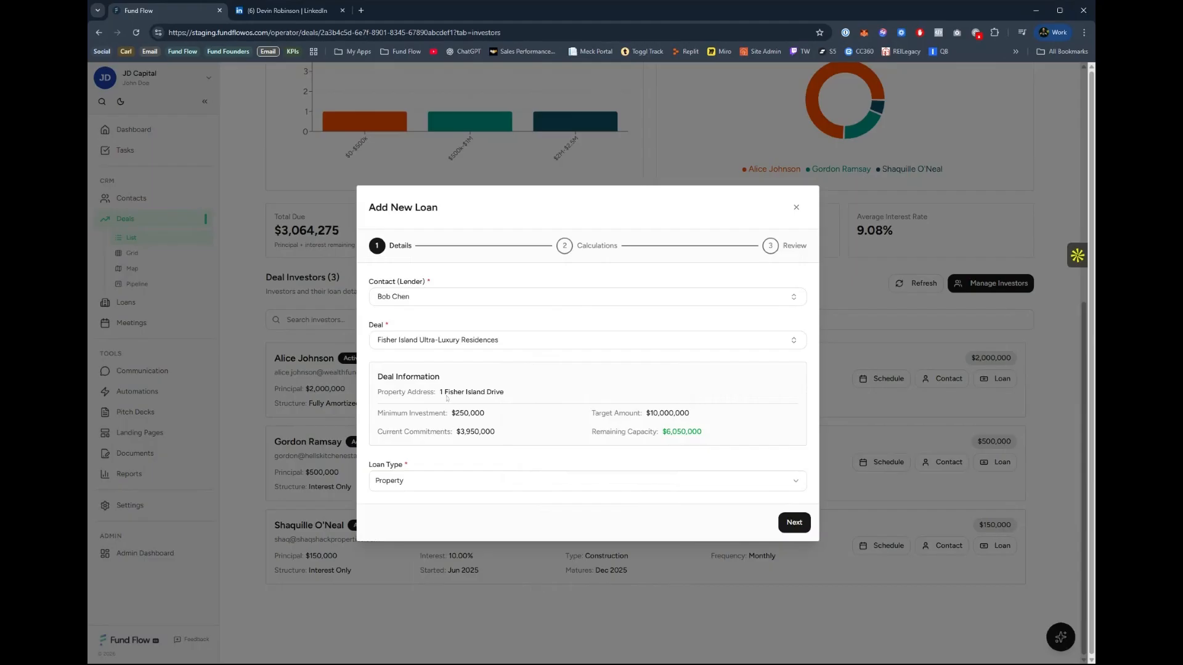
Set the new loan's type to Personal and continue to its calculations.
click(422, 487)
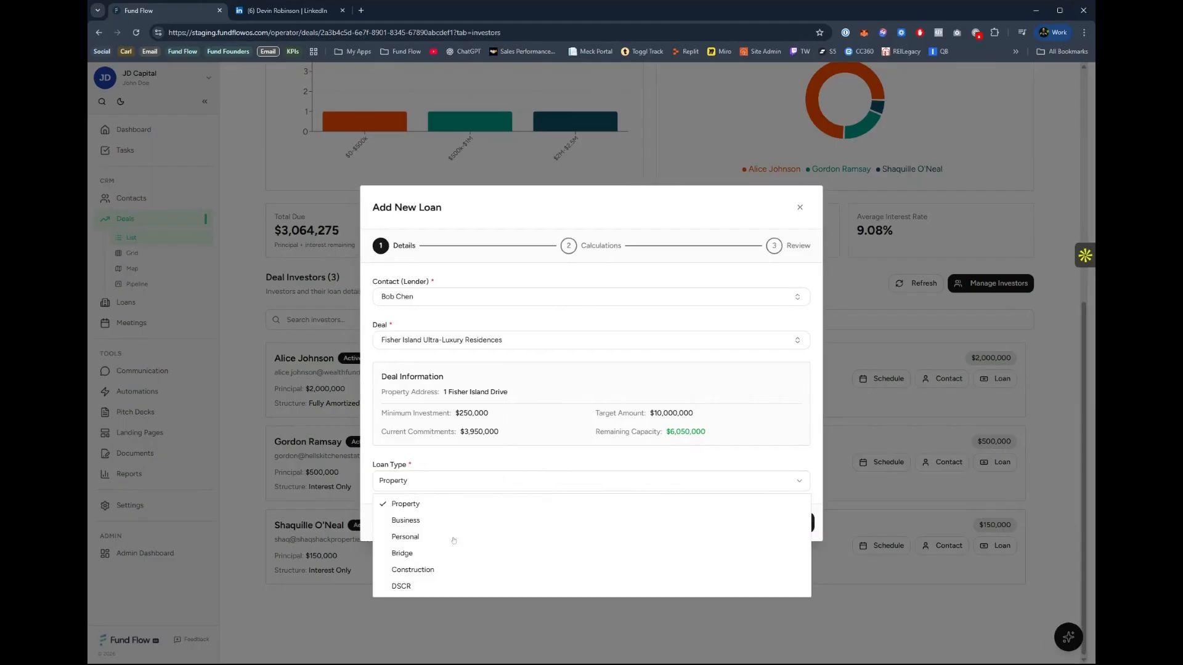
click(414, 538)
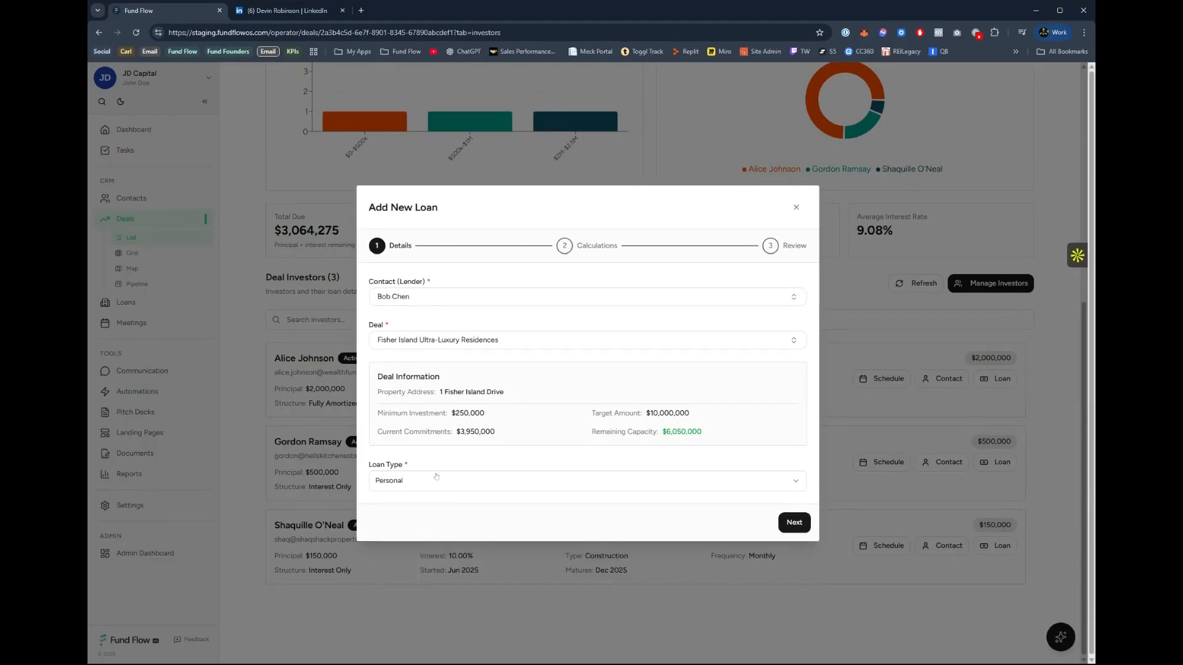
click(793, 522)
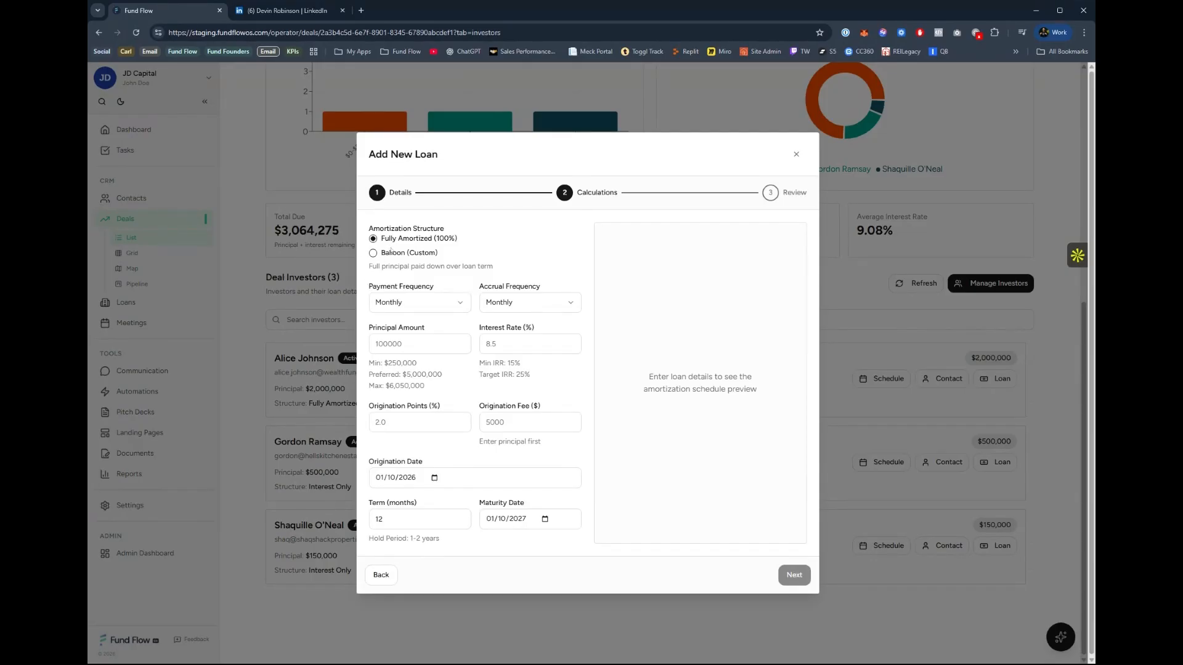
Give the loan a balloon, interest-only structure with payment at closing, and check the accrual frequency options, keeping Monthly.
click(373, 254)
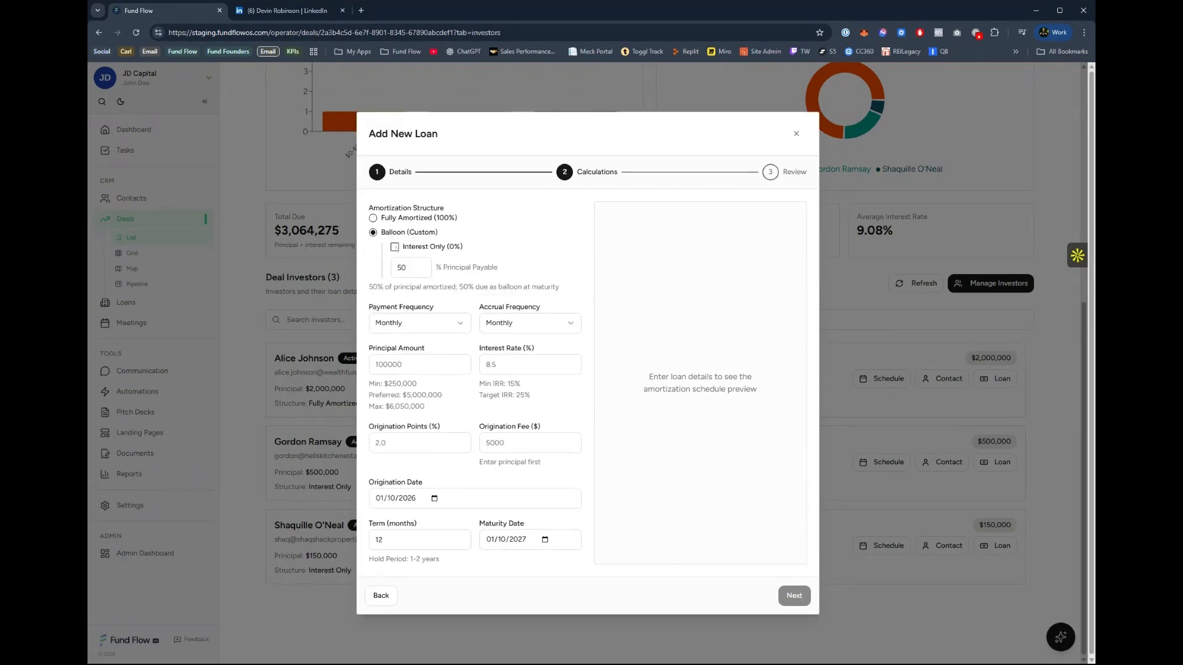
click(394, 248)
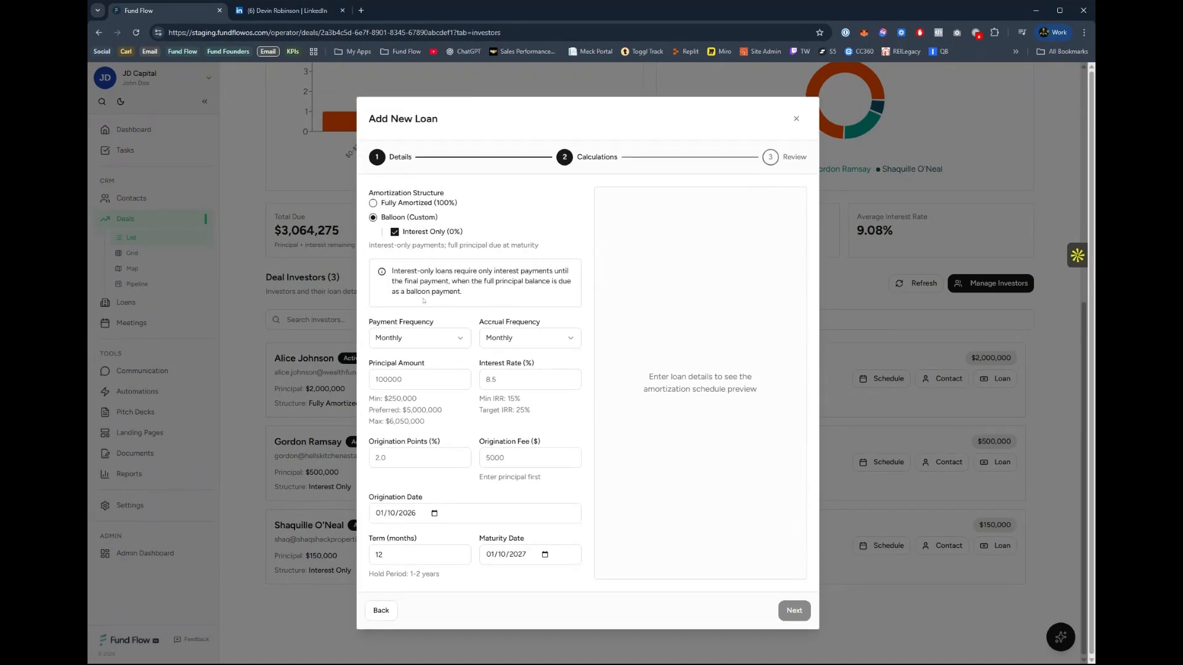
click(403, 338)
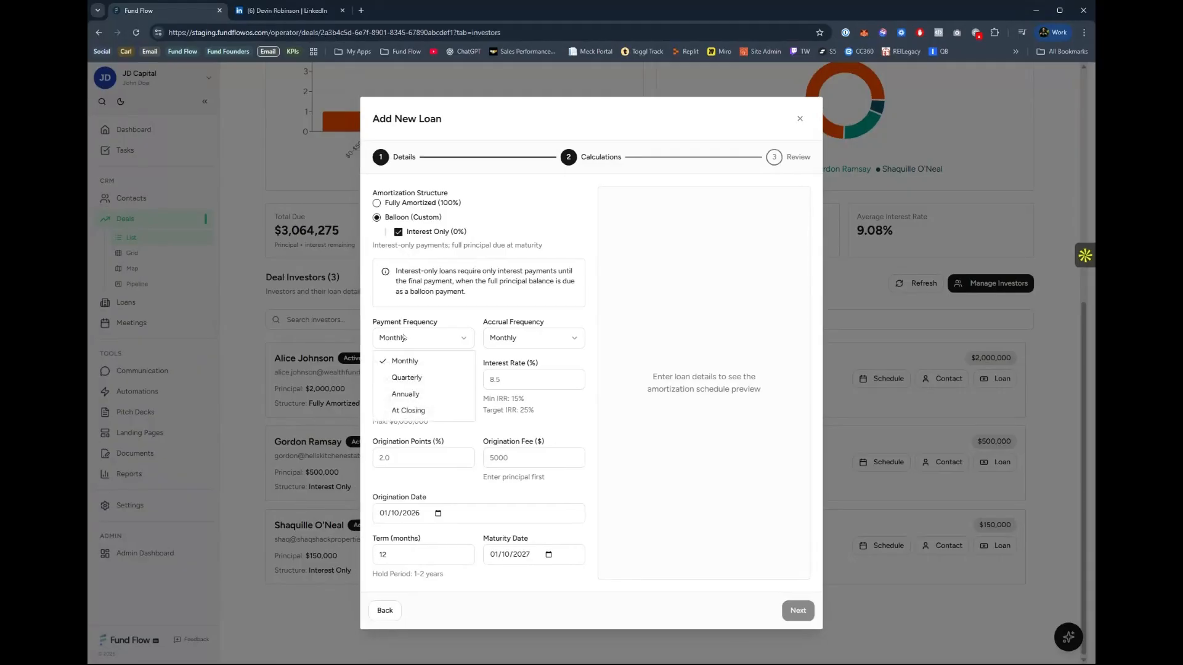
click(422, 411)
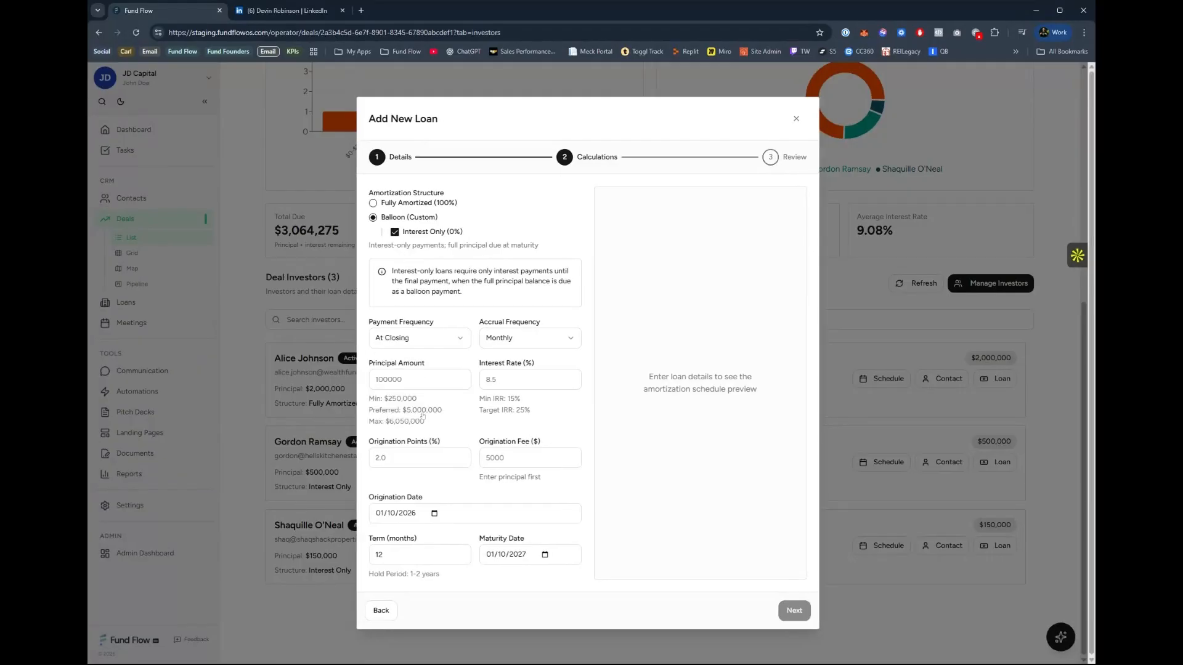
click(517, 340)
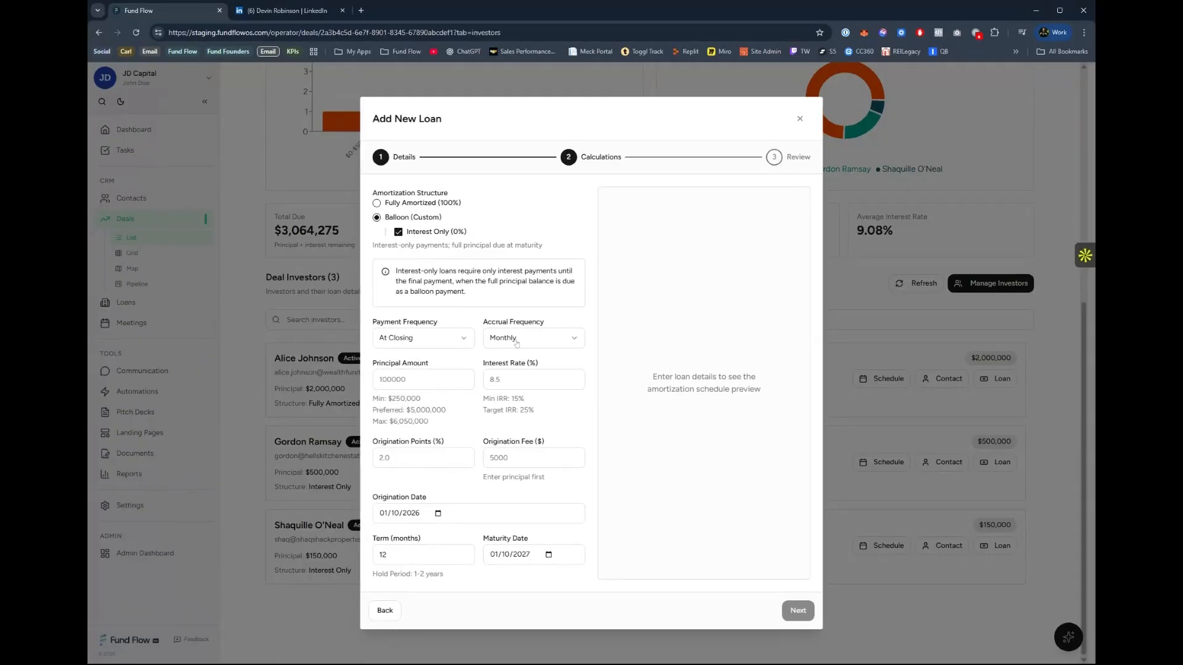
click(601, 371)
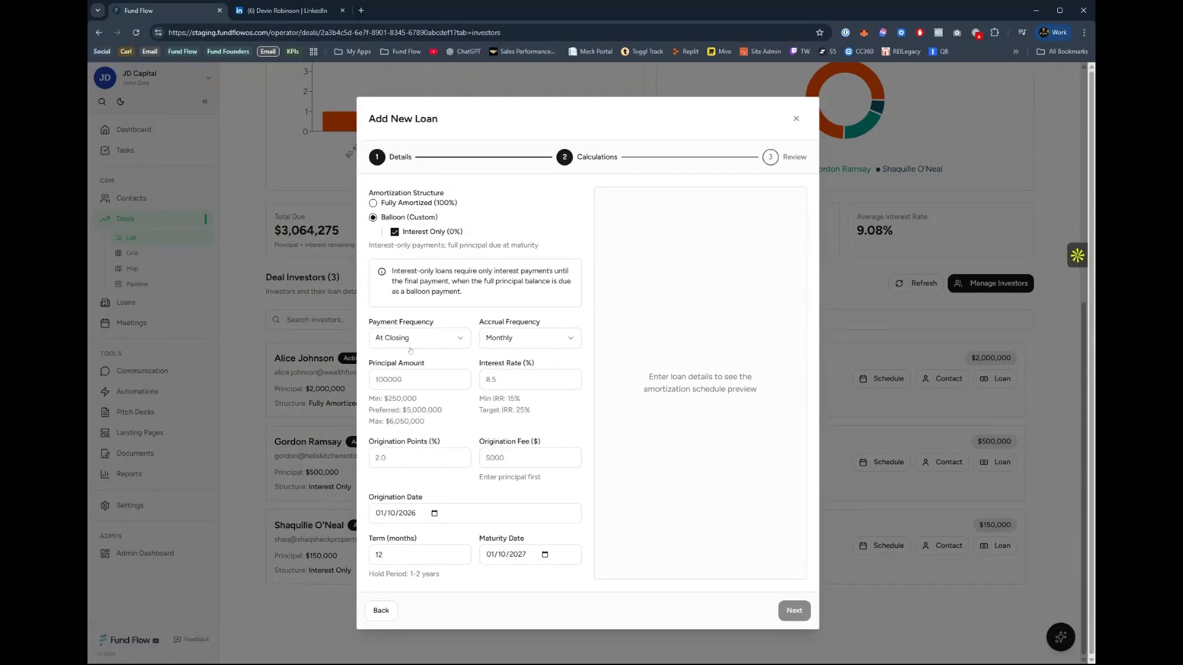
Set the loan's principal amount to $250,000 and its interest rate to 8%.
text(1500000)
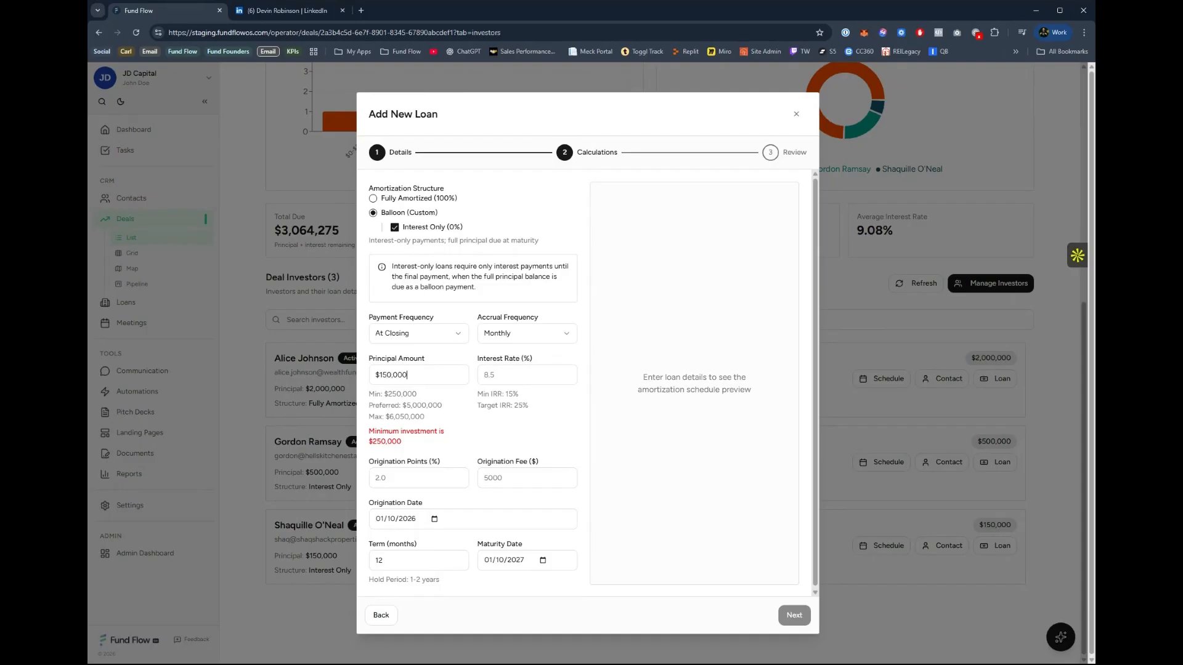
key(BackSpace)
key(BackSpace)
key(BackSpace)
key(BackSpace)
key(BackSpace)
key(BackSpace)
text(250000)
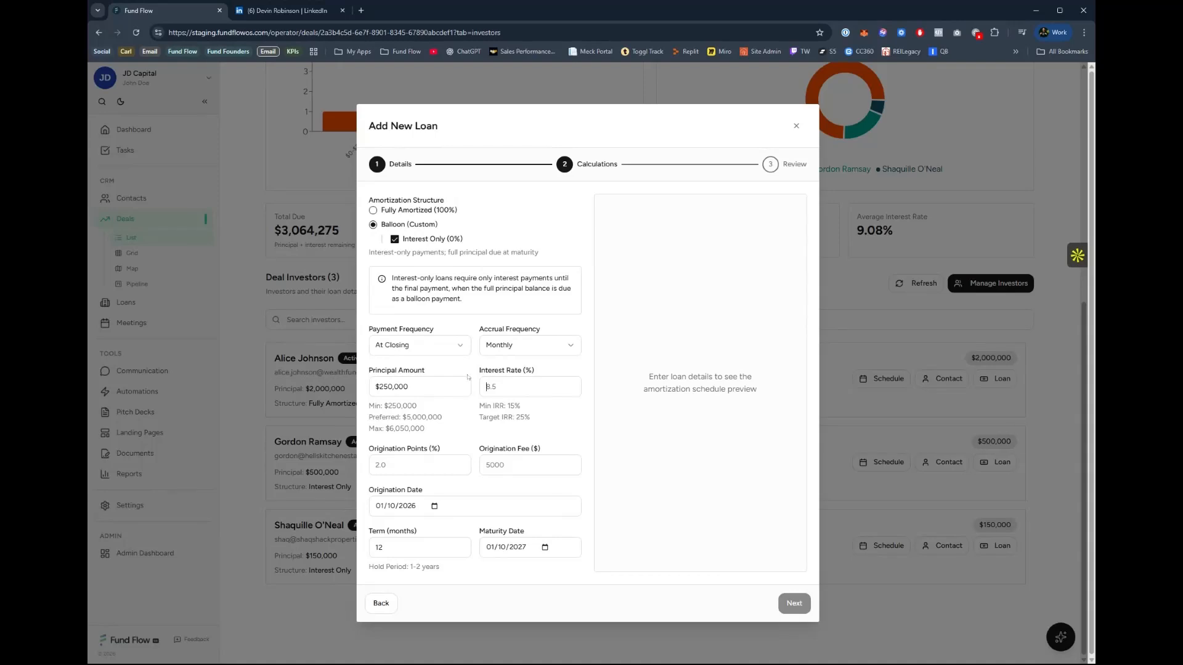
drag(532, 418, 480, 405)
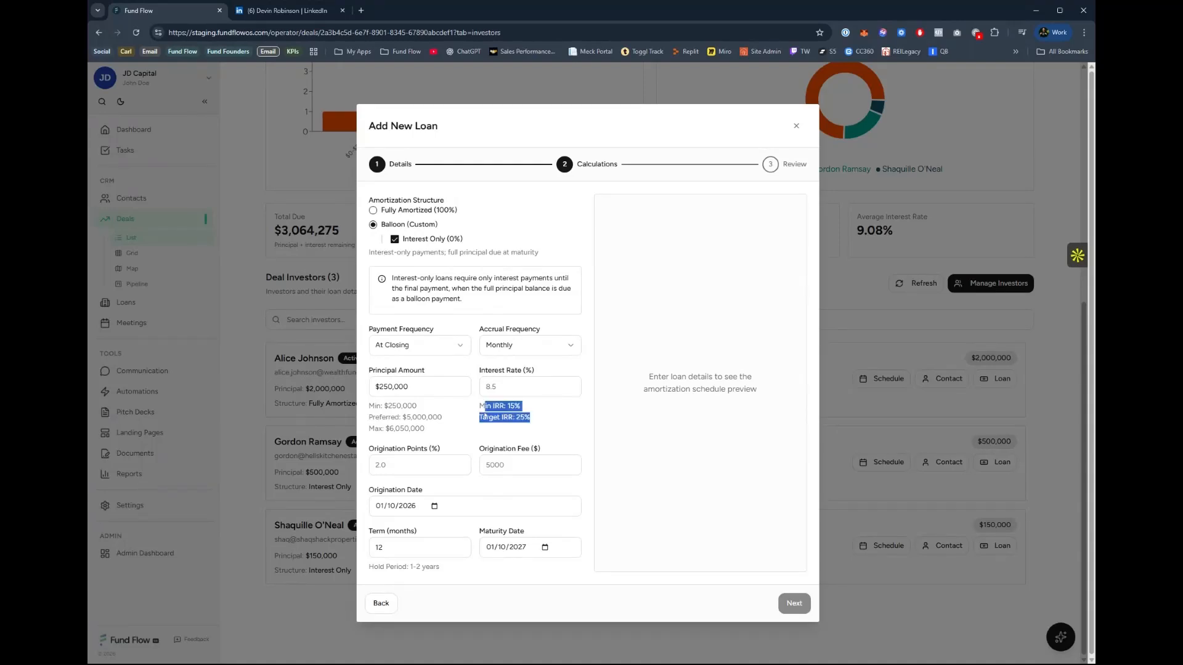
click(485, 388)
text(8)
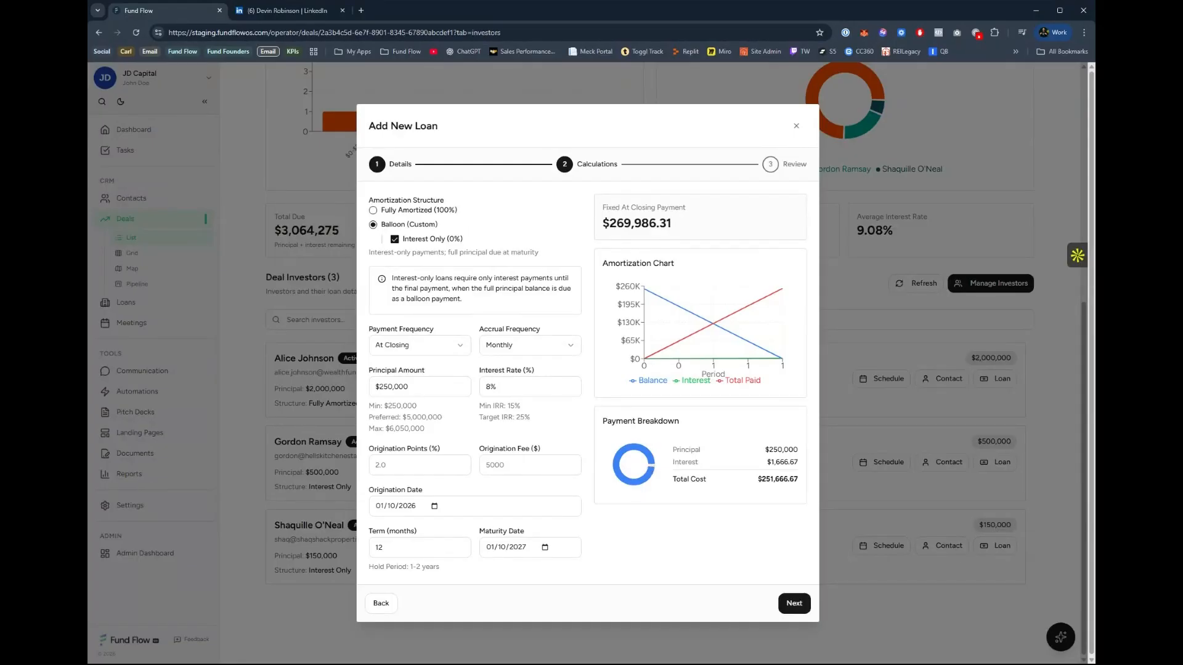
Set the loan's origination points to 1% and examine the payment breakdown and amortization chart.
click(379, 465)
text(1)
drag(673, 441, 749, 489)
click(769, 525)
mouse_move(662, 339)
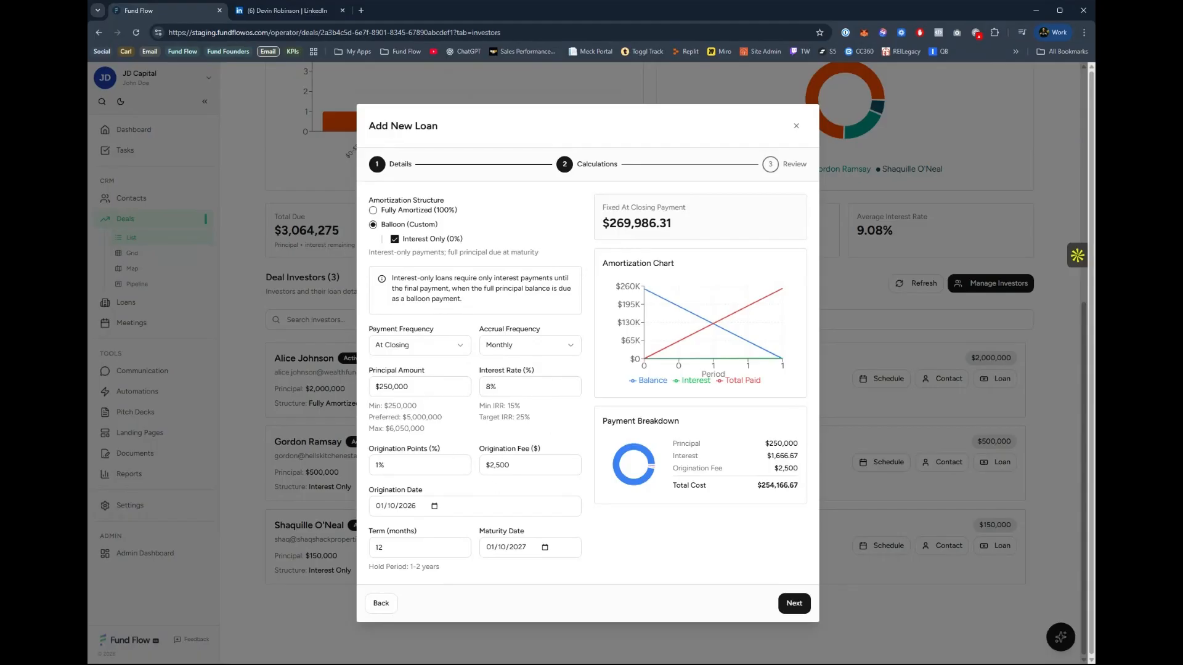
Try origination fee and points values, clear them, and set the loan's origination fee to $5,000.
drag(511, 466, 484, 466)
key(BackSpace)
text(0)
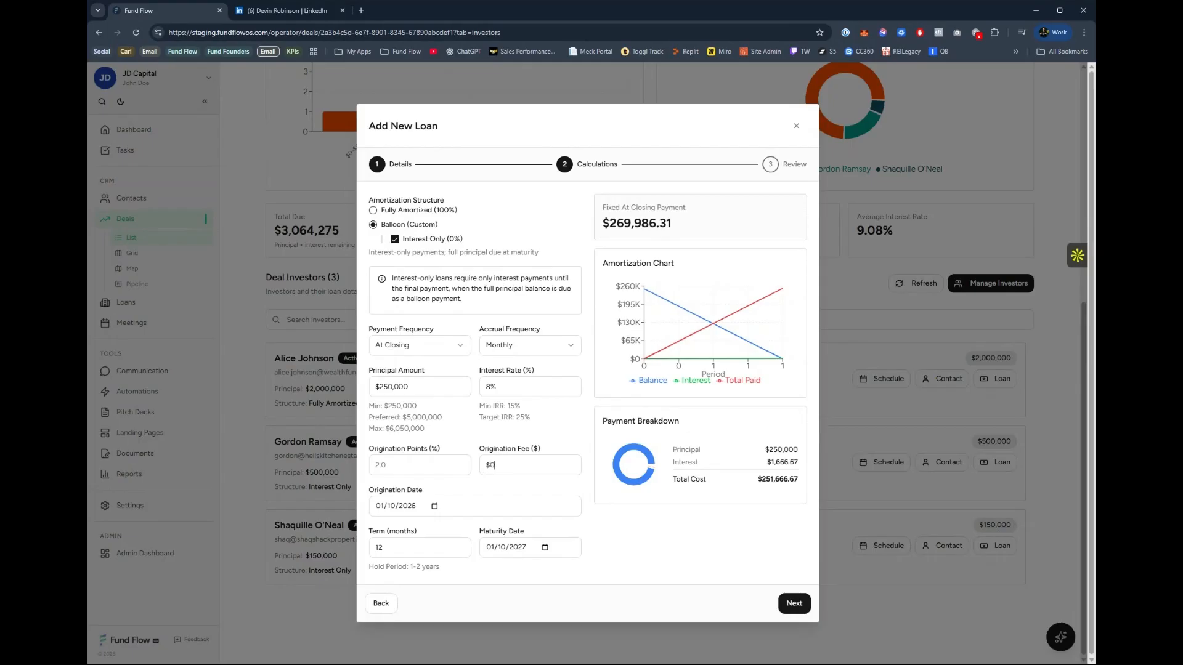
key(BackSpace)
text(1)
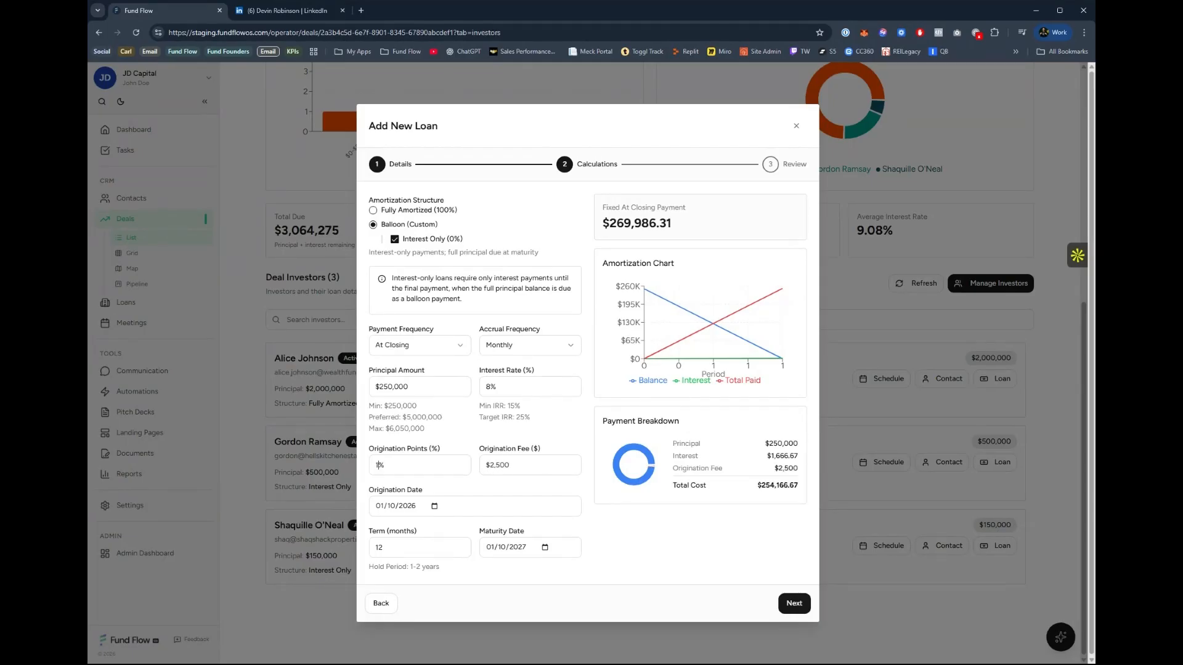
double_click(380, 465)
text(2)
key(ctrl+a)
key(BackSpace)
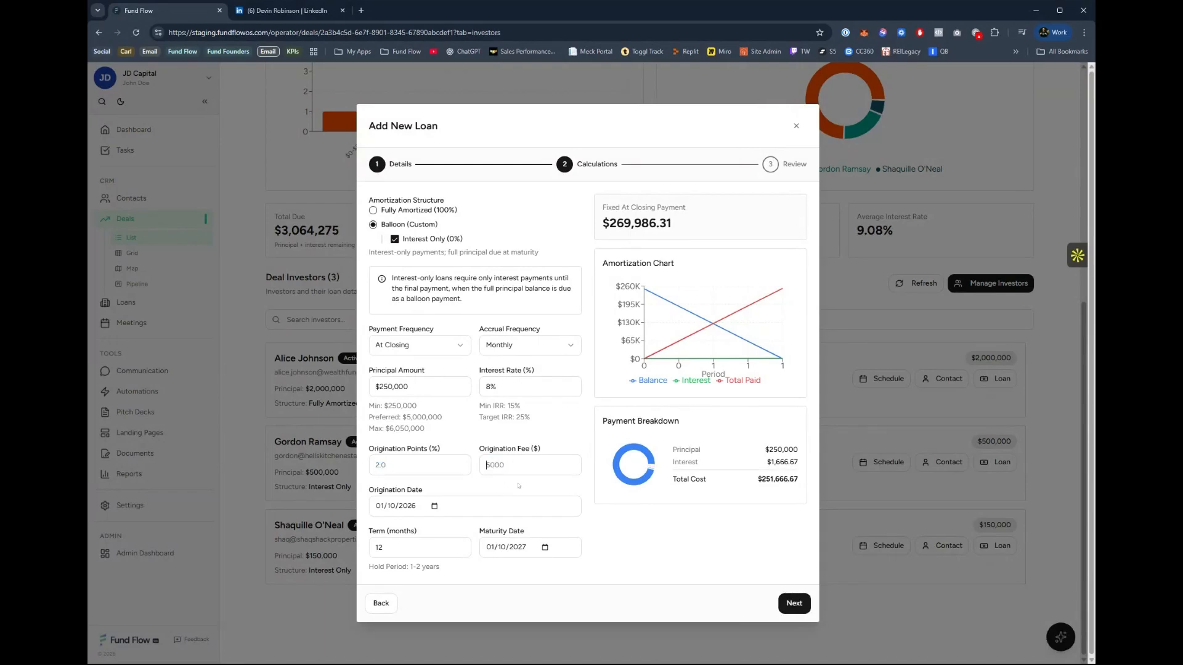
text(5000)
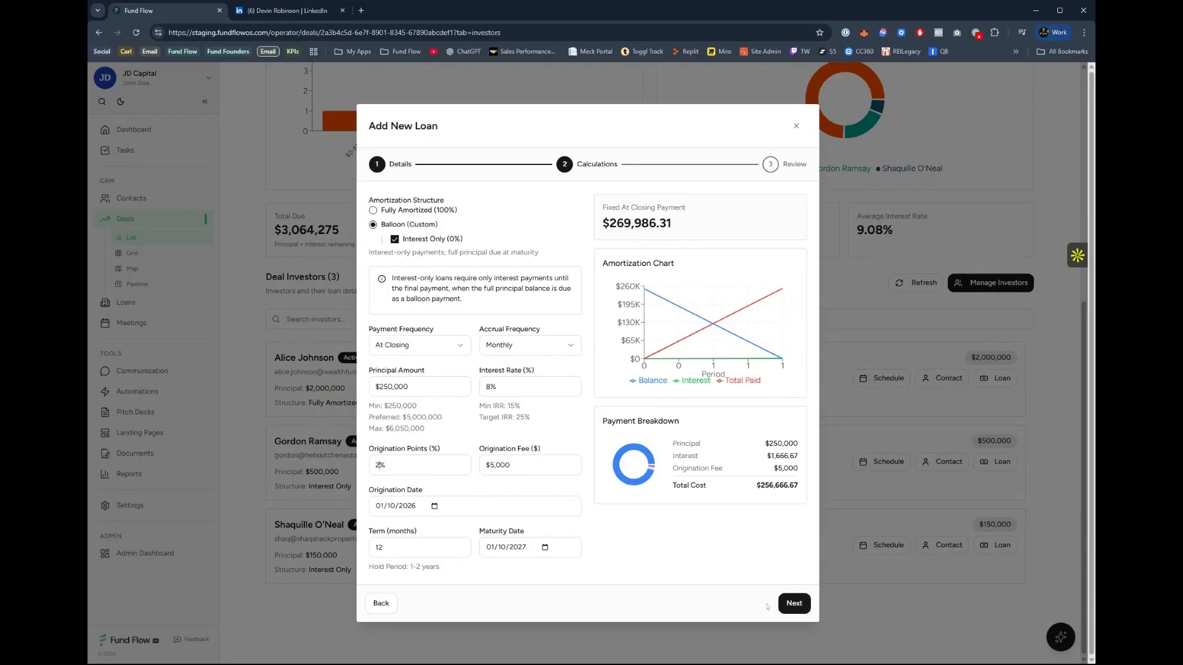
Open the loan's review summary and close the new loan without creating it.
click(793, 603)
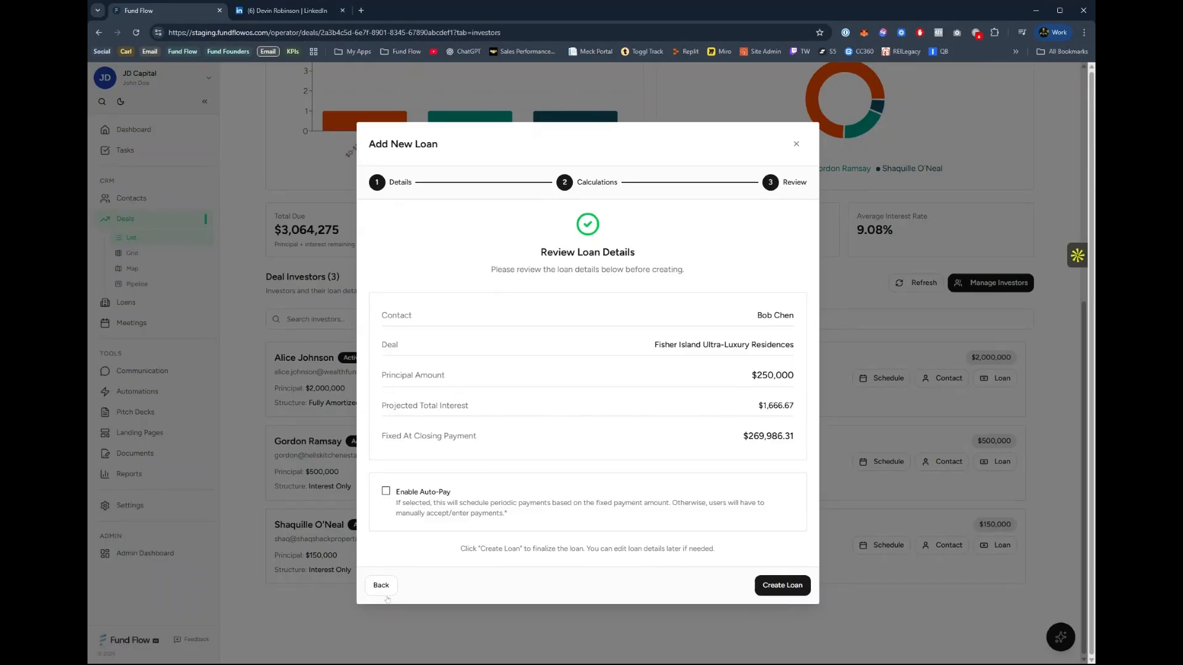
click(797, 144)
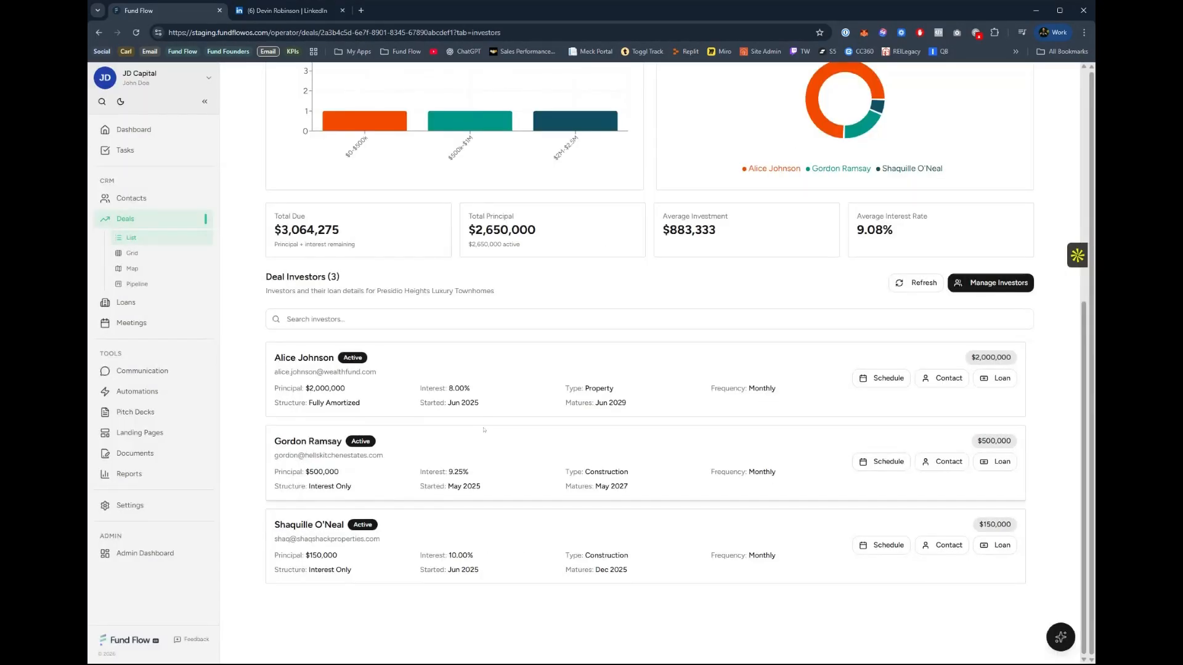
scroll(620, 425, up, 5)
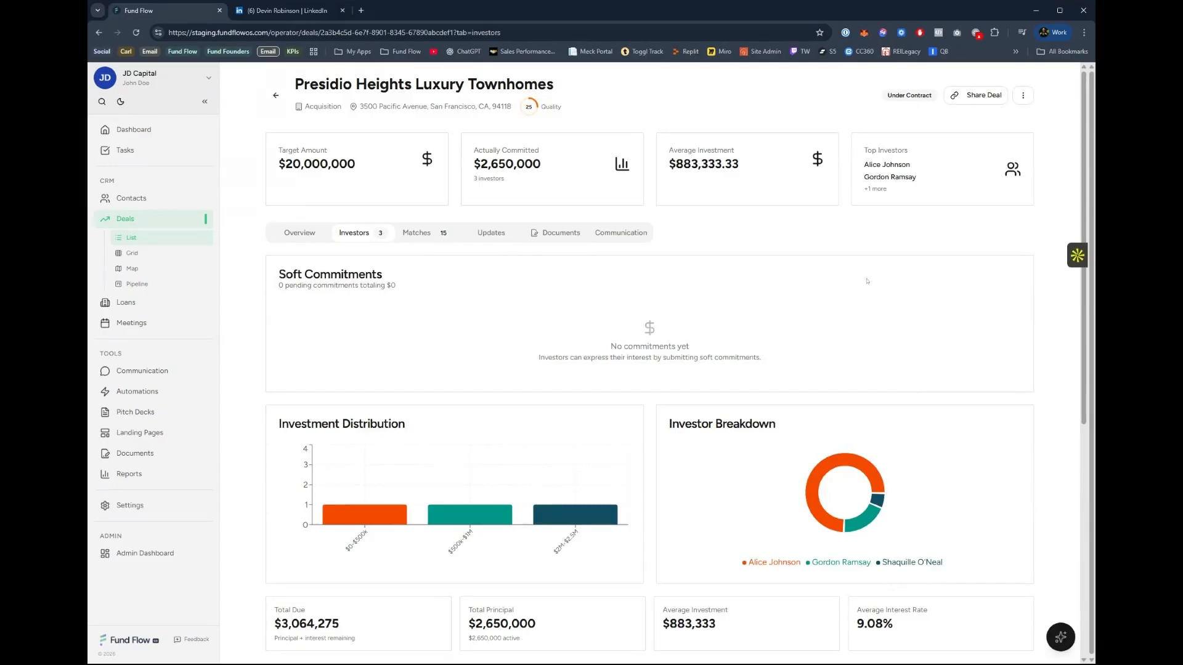
Open the deal's investor matches and examine the top match's full reasons, including hold period, investment range and closing notice.
scroll(866, 281, down, 1)
click(416, 181)
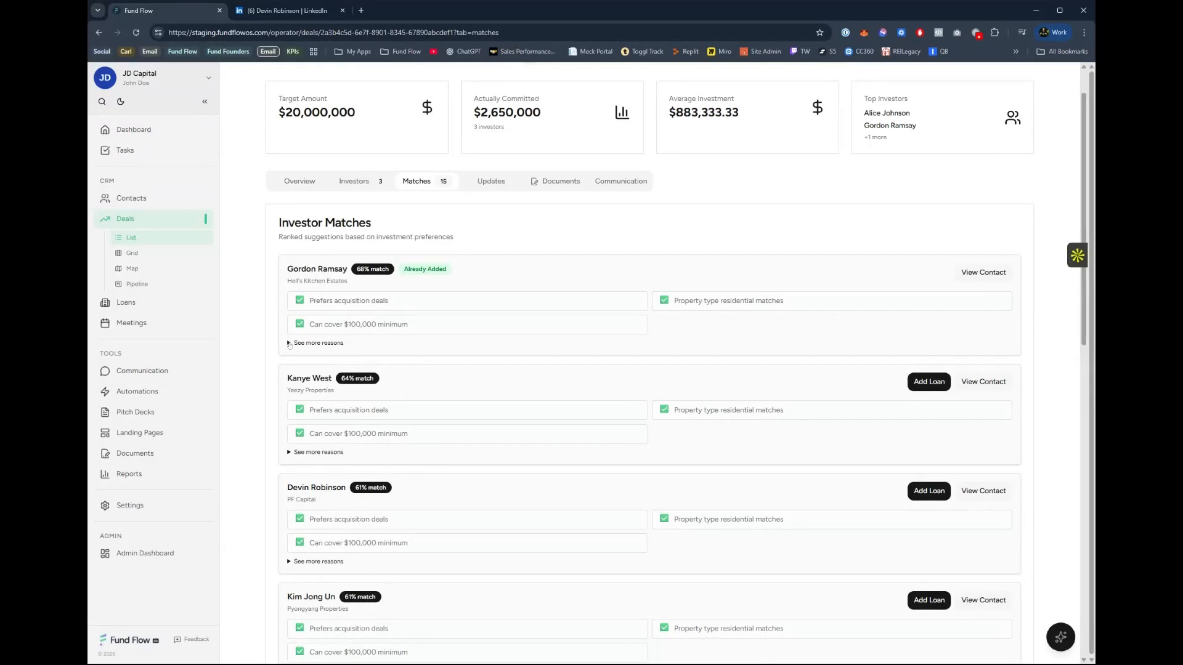
click(289, 343)
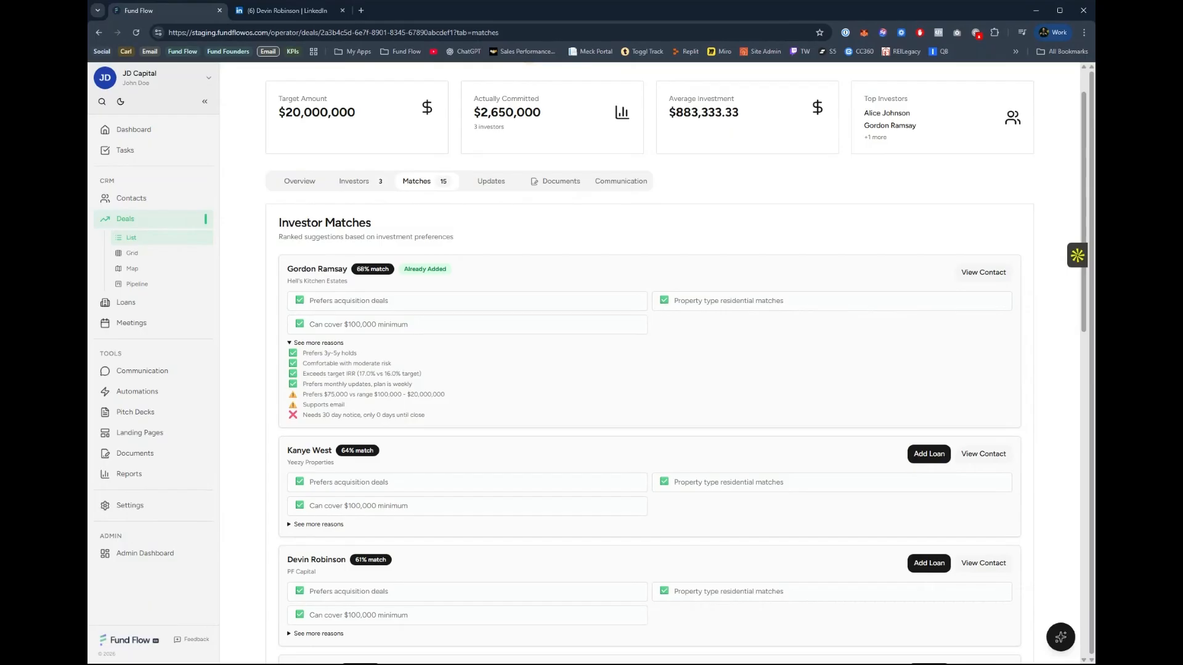
drag(301, 356, 352, 351)
drag(354, 271, 375, 269)
mouse_move(431, 383)
mouse_down()
mouse_move(377, 384)
mouse_move(328, 373)
mouse_move(366, 364)
mouse_move(315, 363)
mouse_move(344, 395)
mouse_move(419, 394)
mouse_up()
click(426, 396)
drag(311, 415, 429, 413)
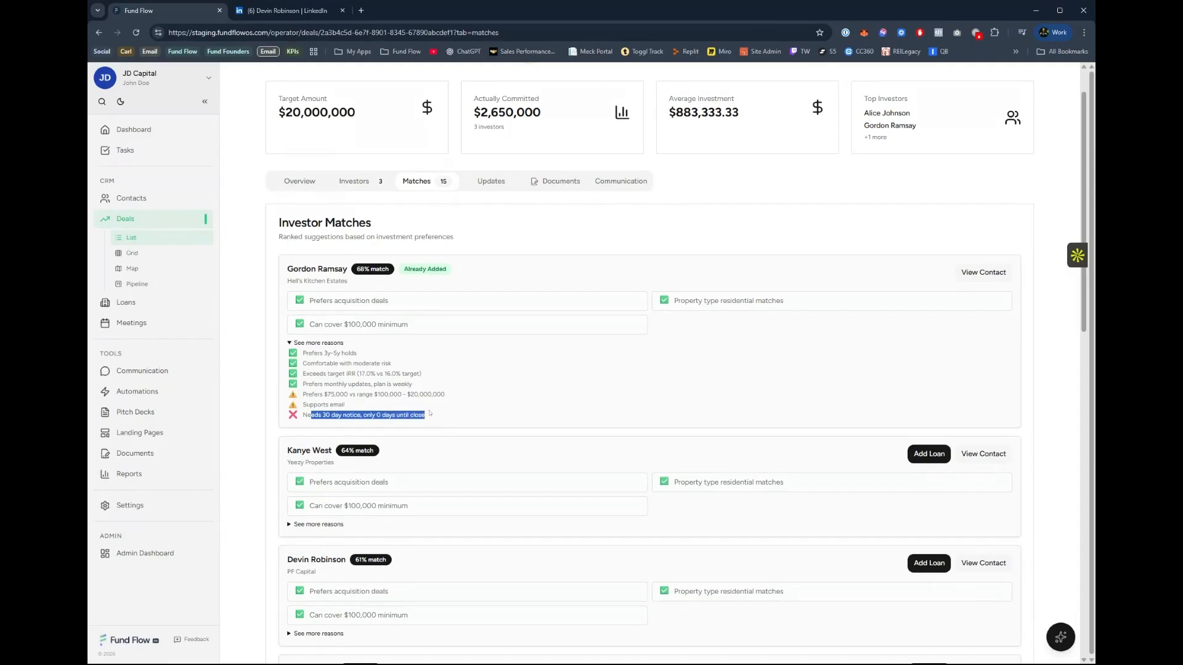
click(431, 417)
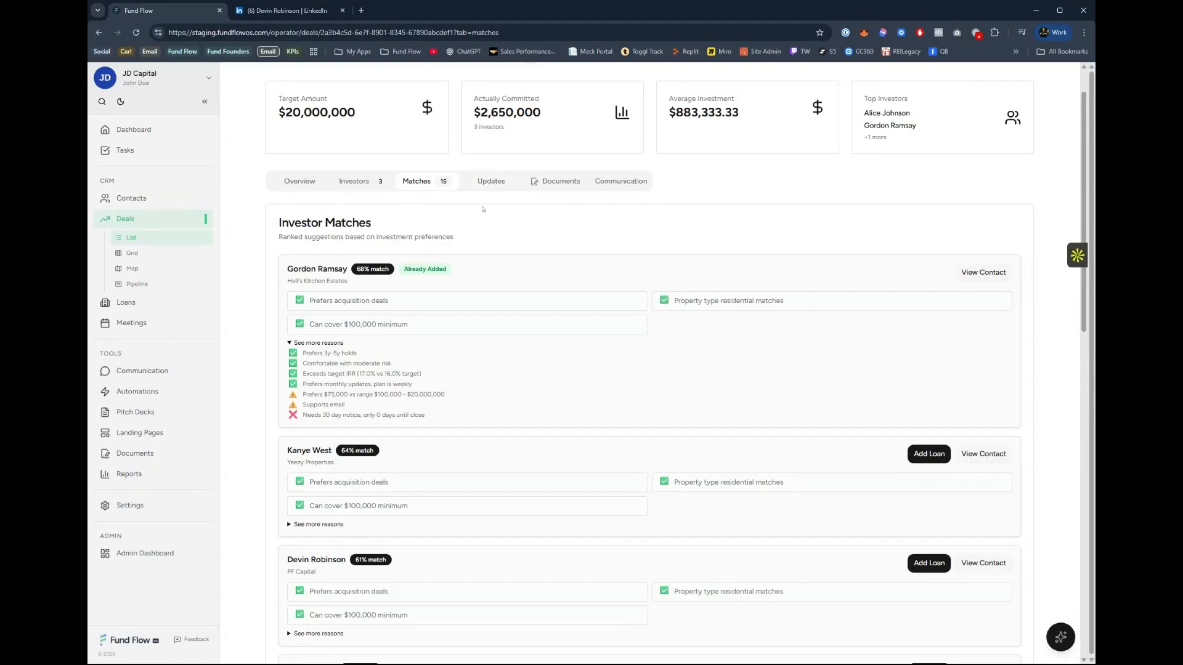
Return to the Presidio Heights Luxury Townhomes deal and look through its updates and documents.
click(489, 183)
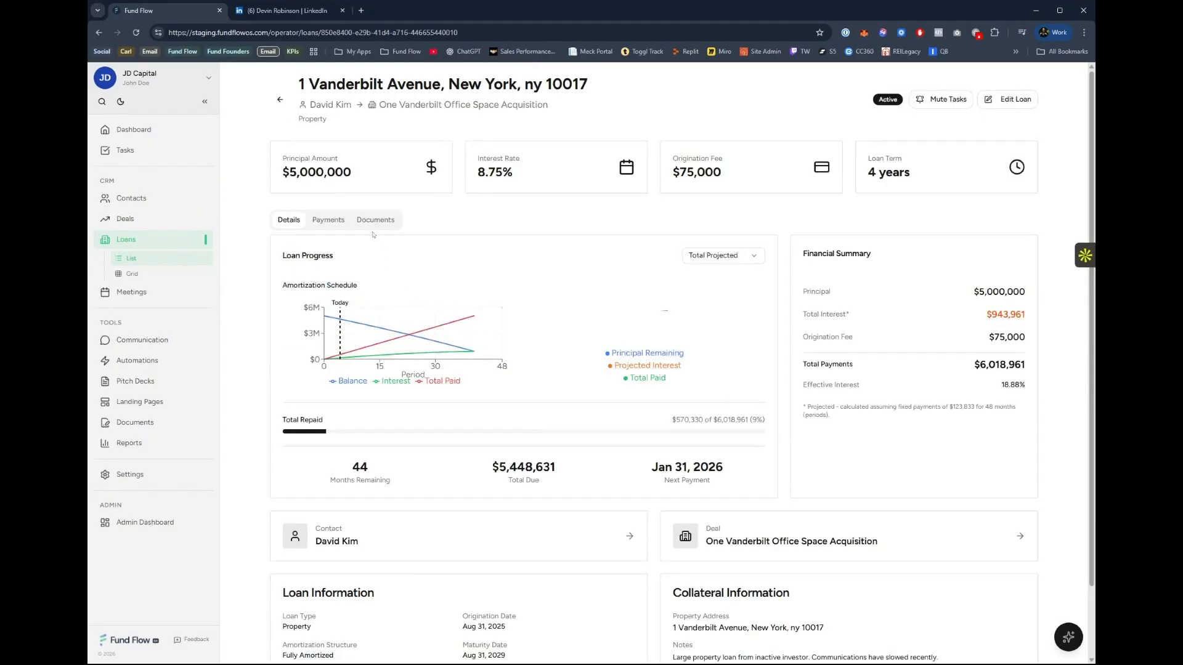
click(140, 220)
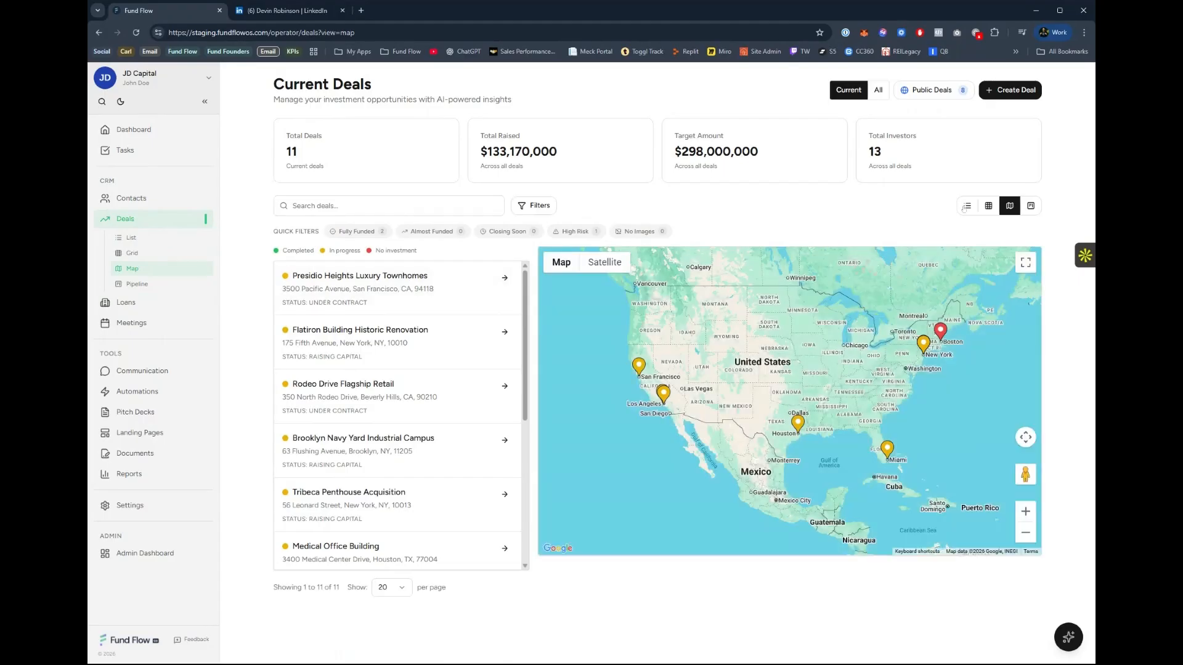
click(376, 336)
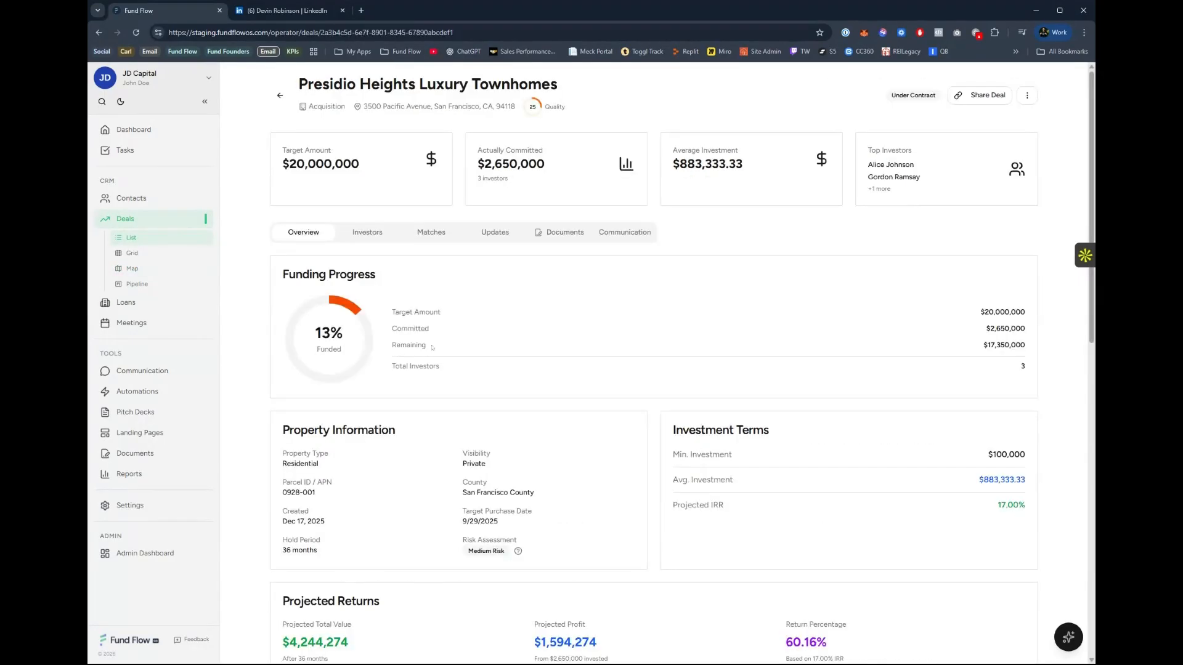
click(495, 233)
click(562, 233)
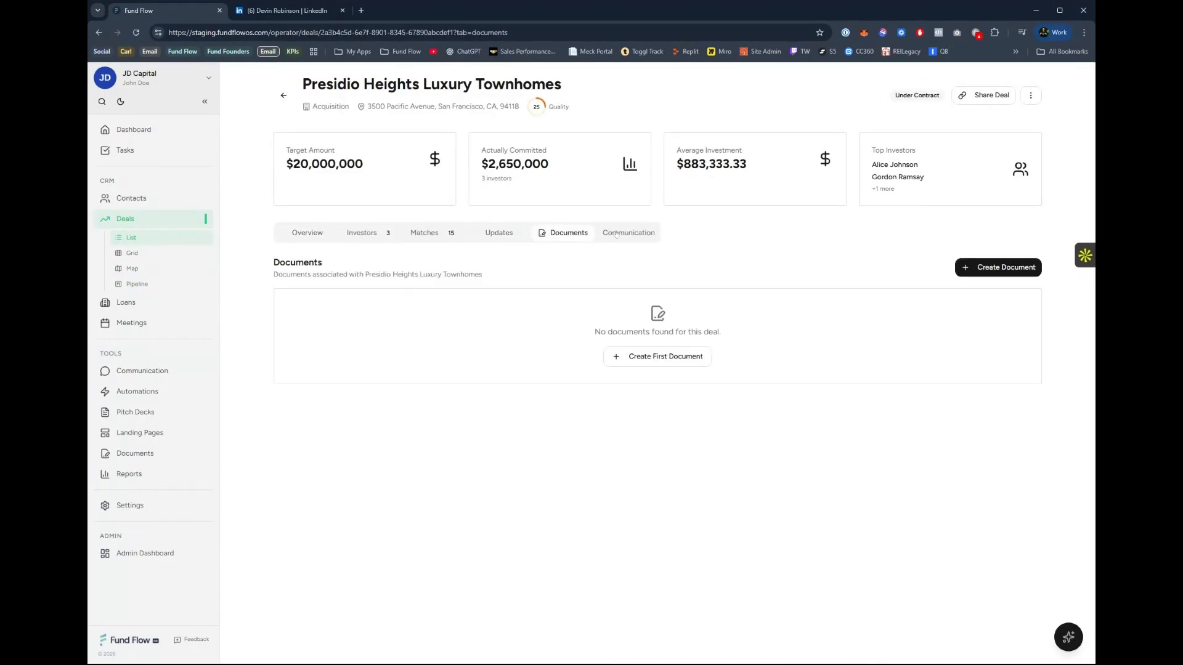
Look through the deal's email communication options: templates, Quick Write and Design Builder.
click(620, 234)
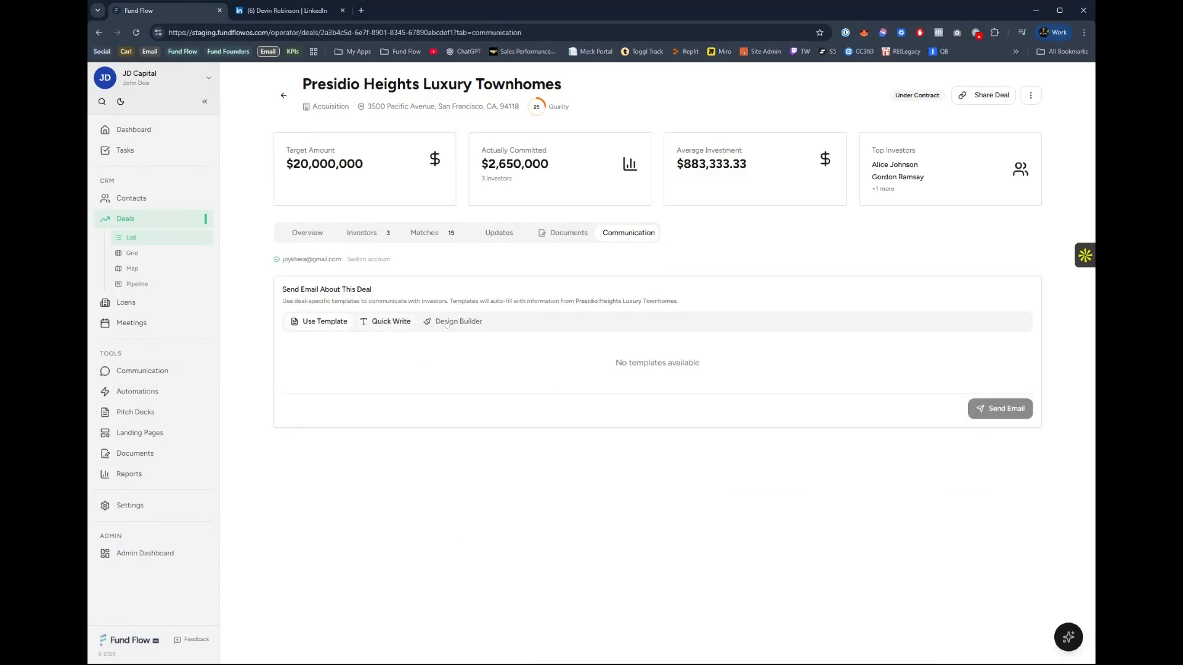
click(389, 321)
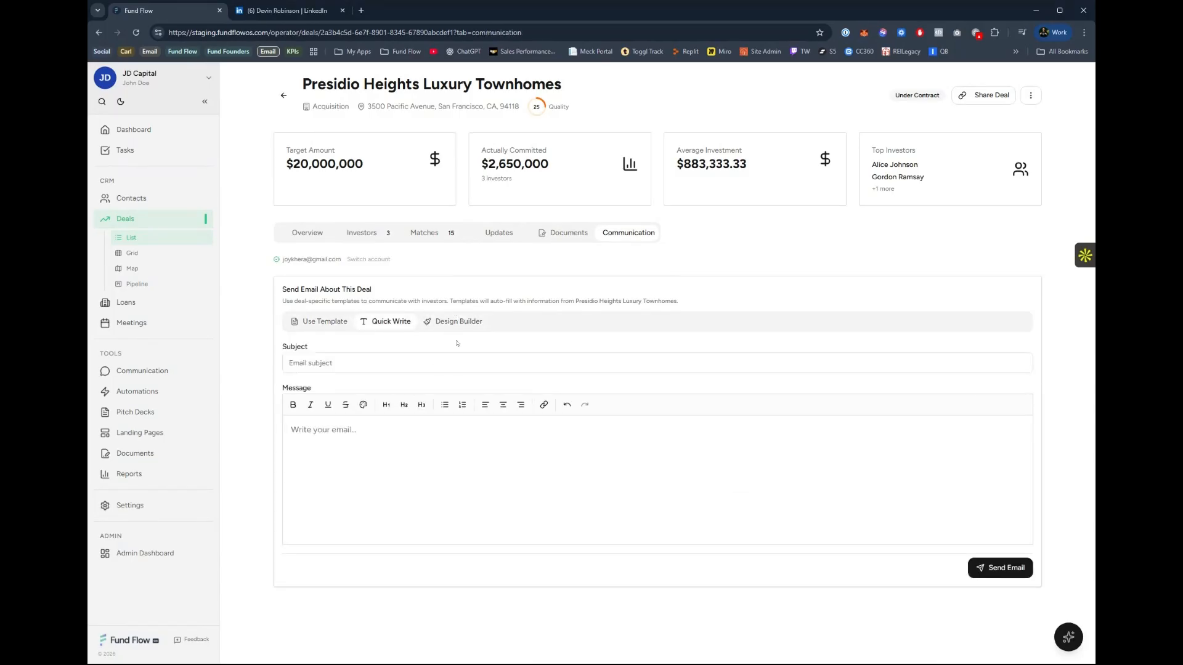
click(458, 325)
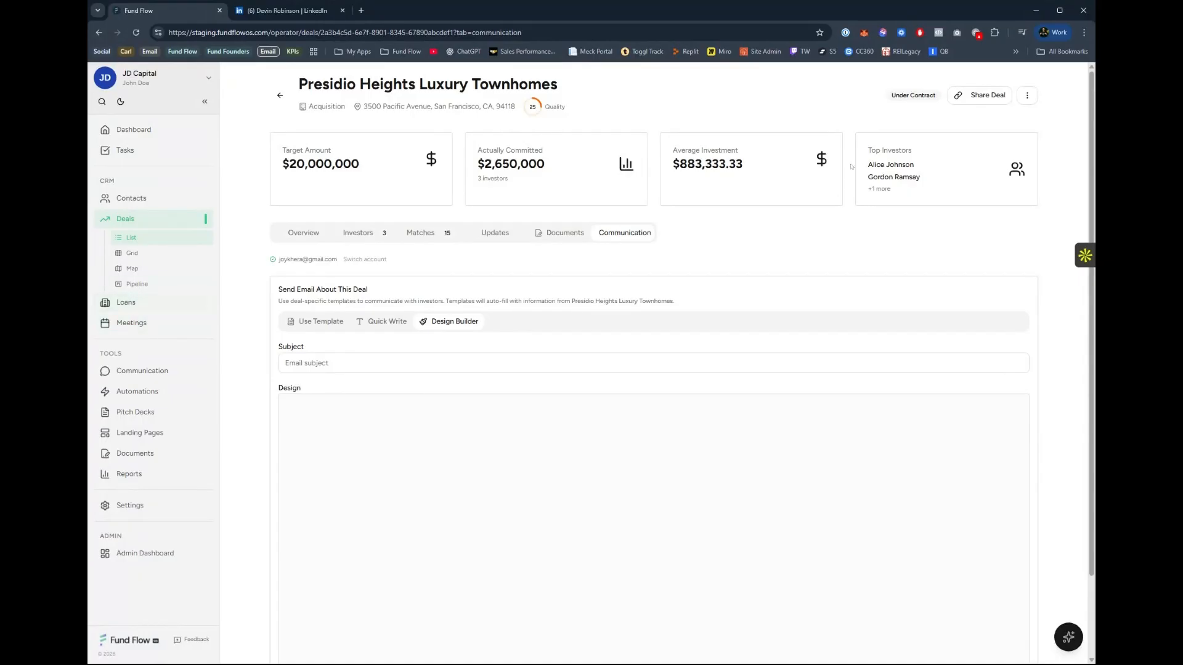
Share the Presidio Heights Luxury Townhomes deal publicly and copy its public link.
click(979, 95)
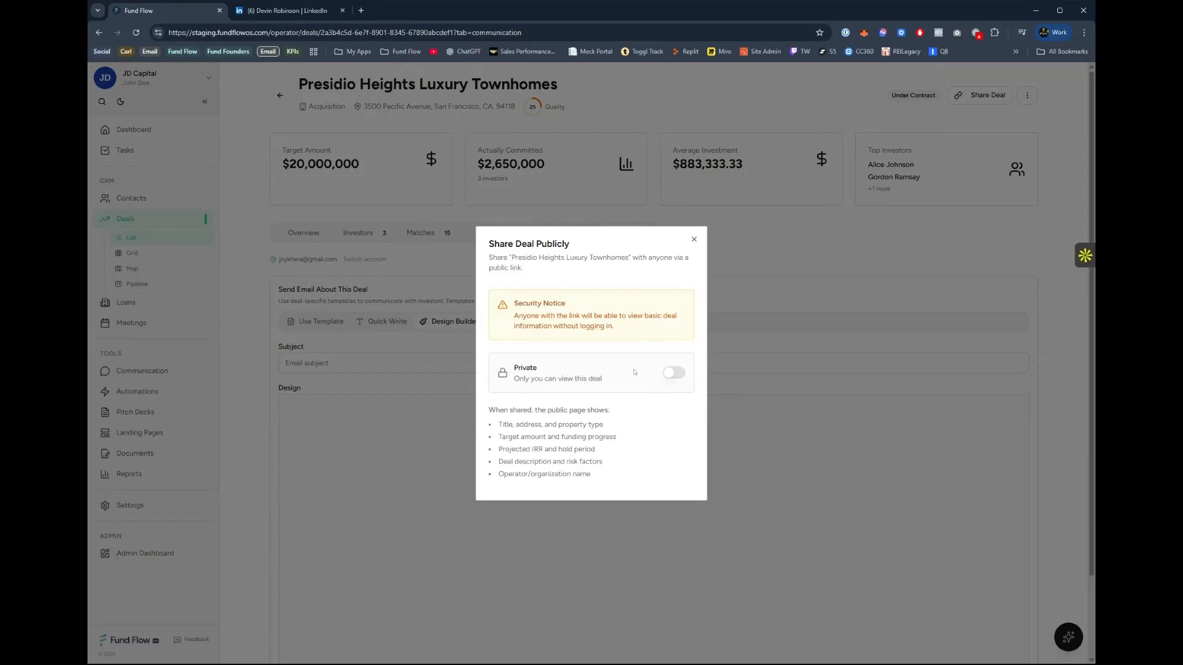
click(673, 373)
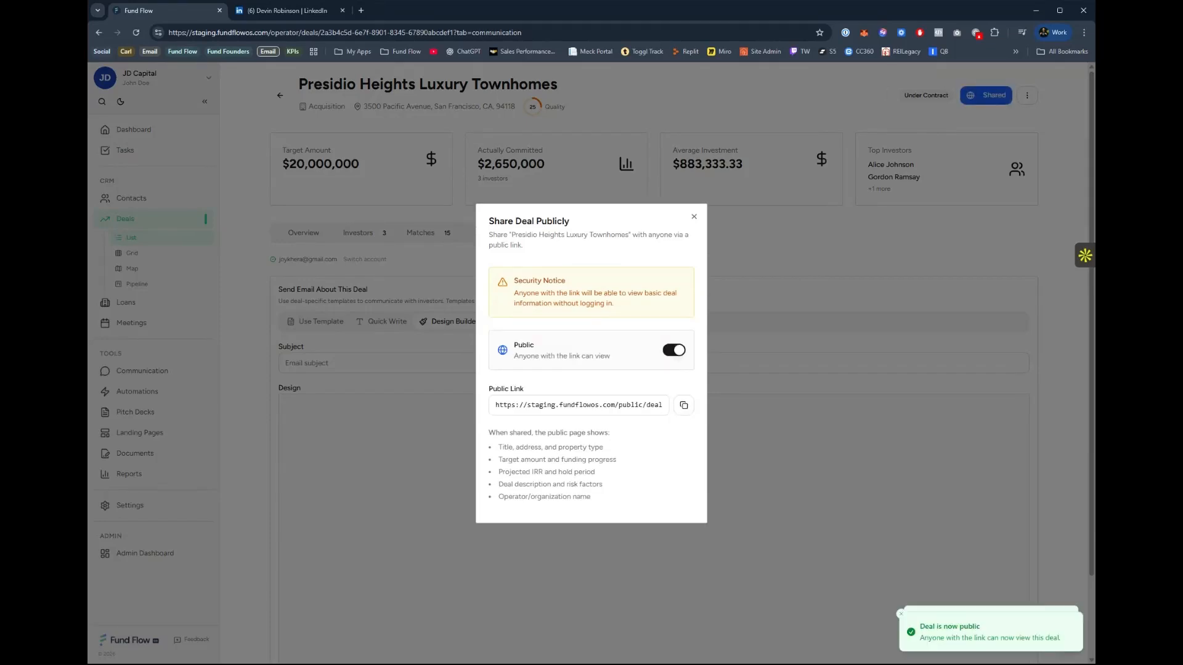
click(684, 404)
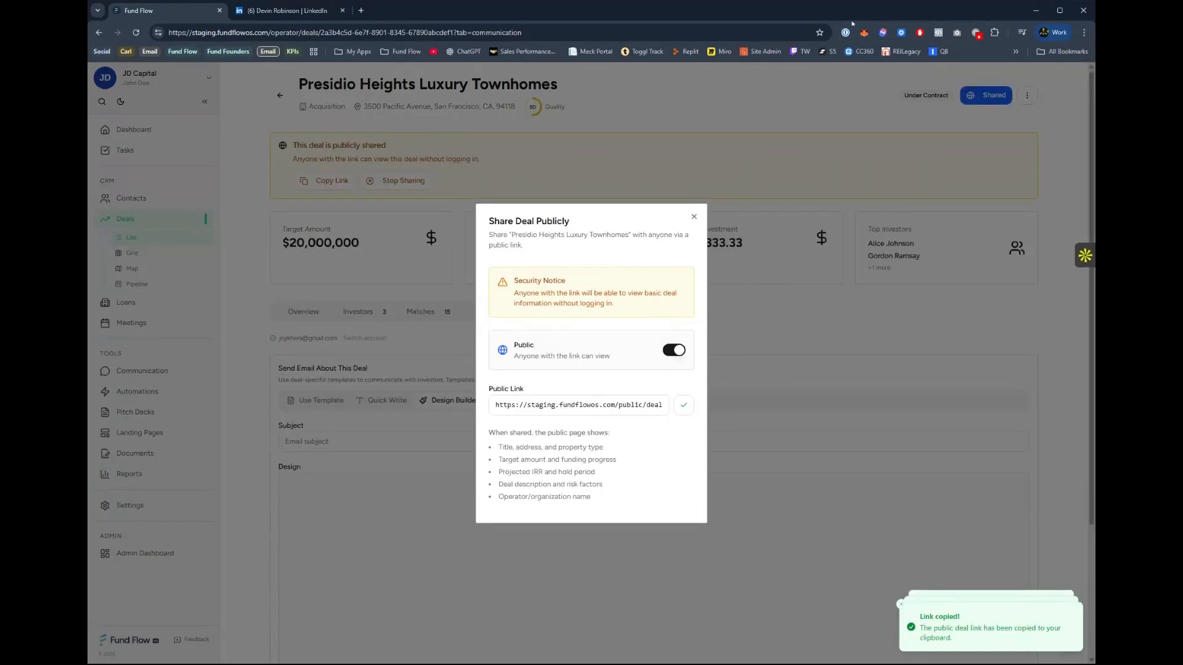
Open the deal's copied public link in a new browser tab and look through the public deal page.
click(362, 10)
key(ctrl+v)
key(Return)
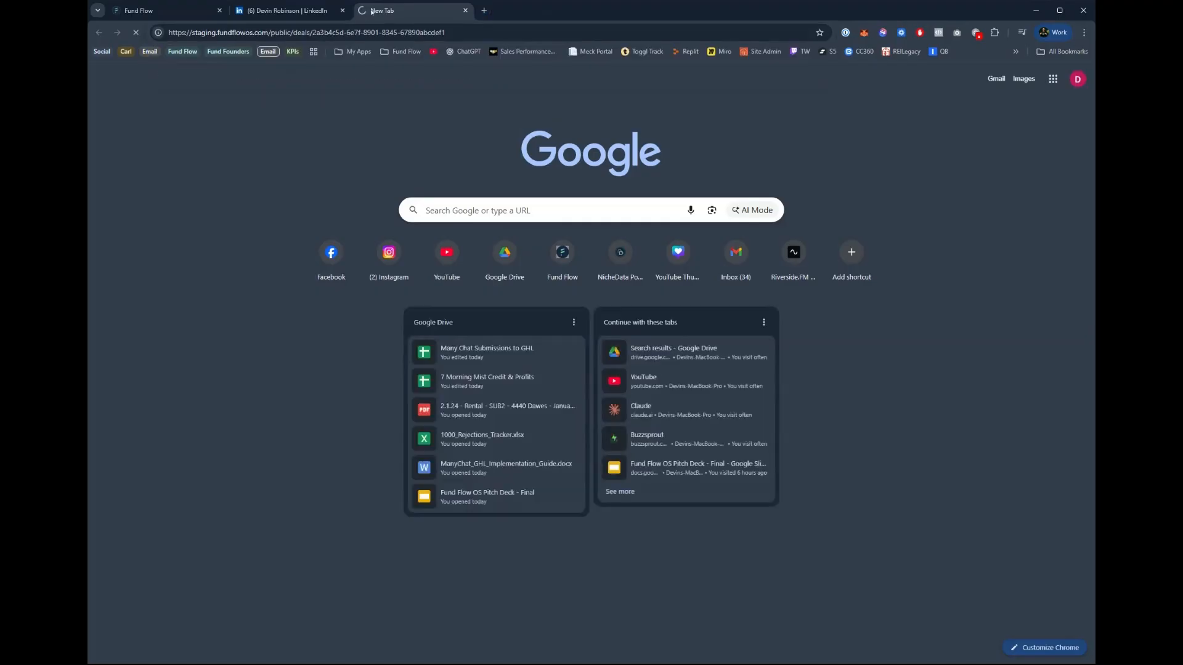
scroll(569, 233, down, 5)
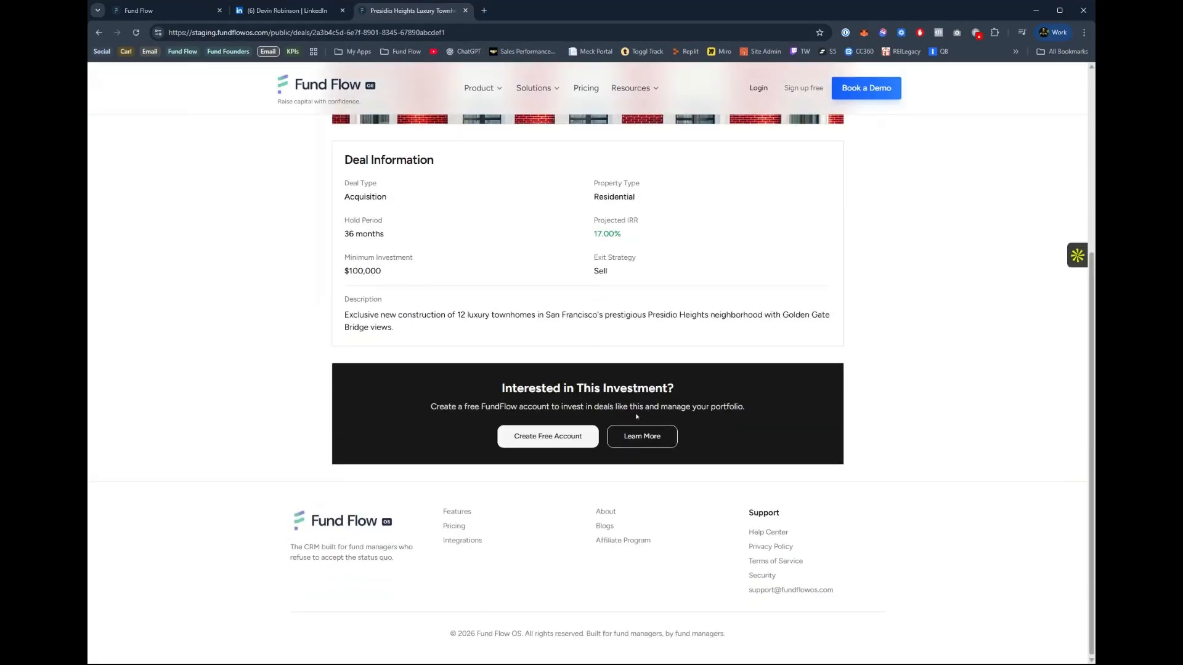
scroll(636, 416, up, 4)
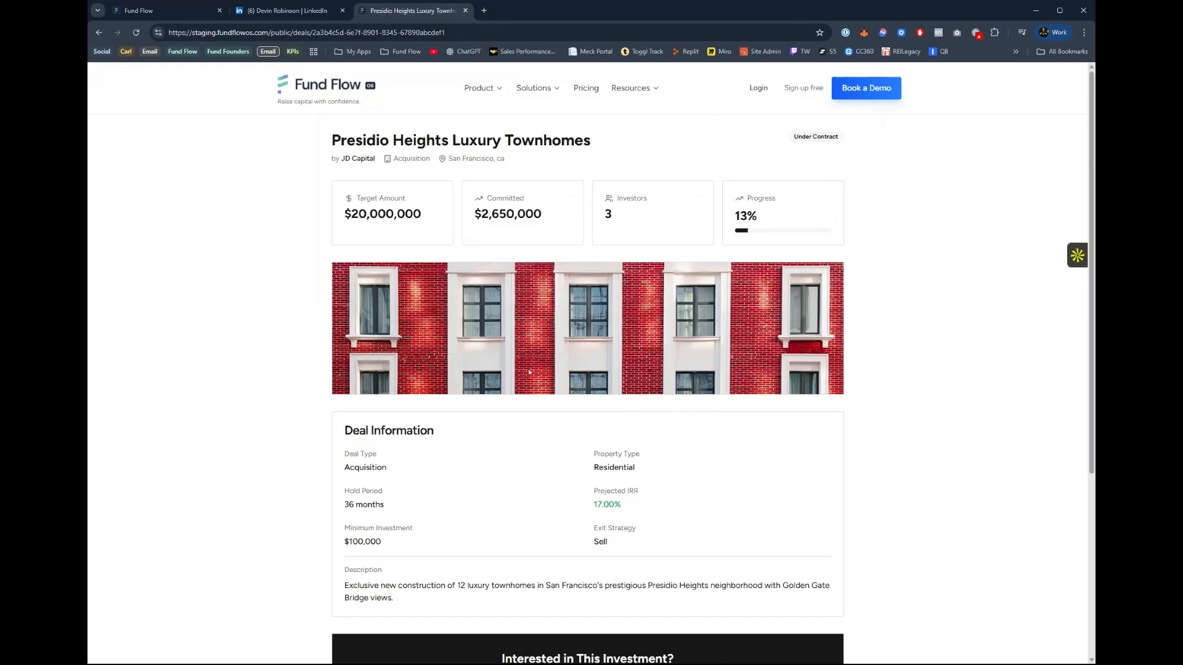
scroll(530, 363, down, 4)
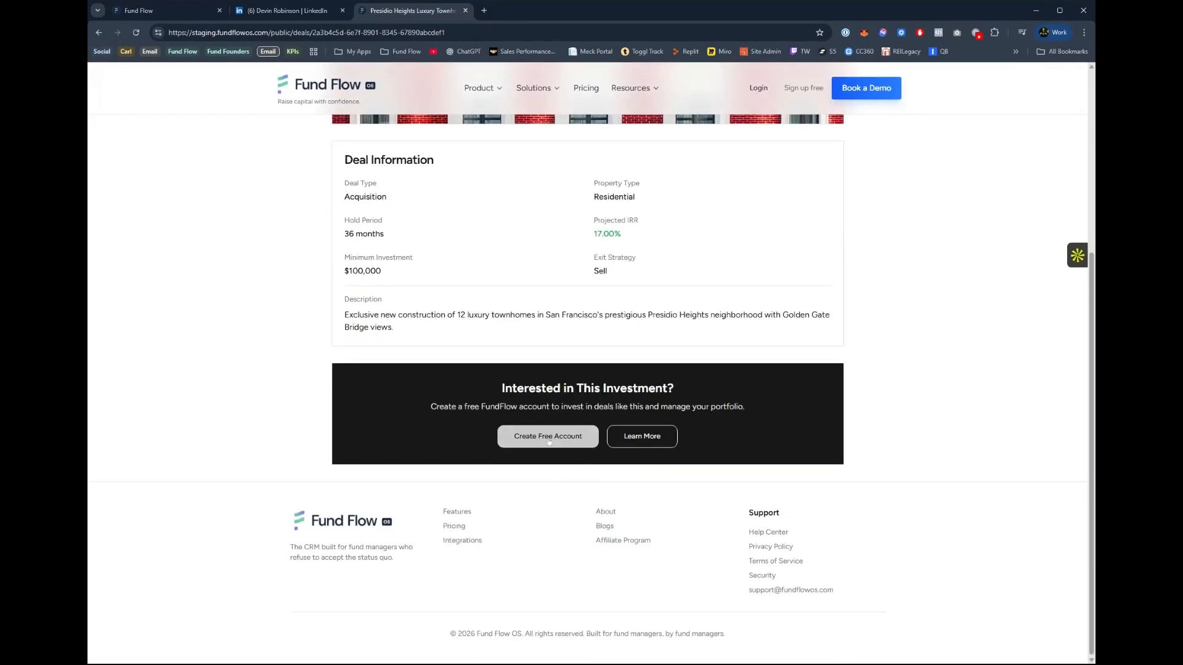
scroll(556, 424, up, 4)
scroll(517, 237, up, 1)
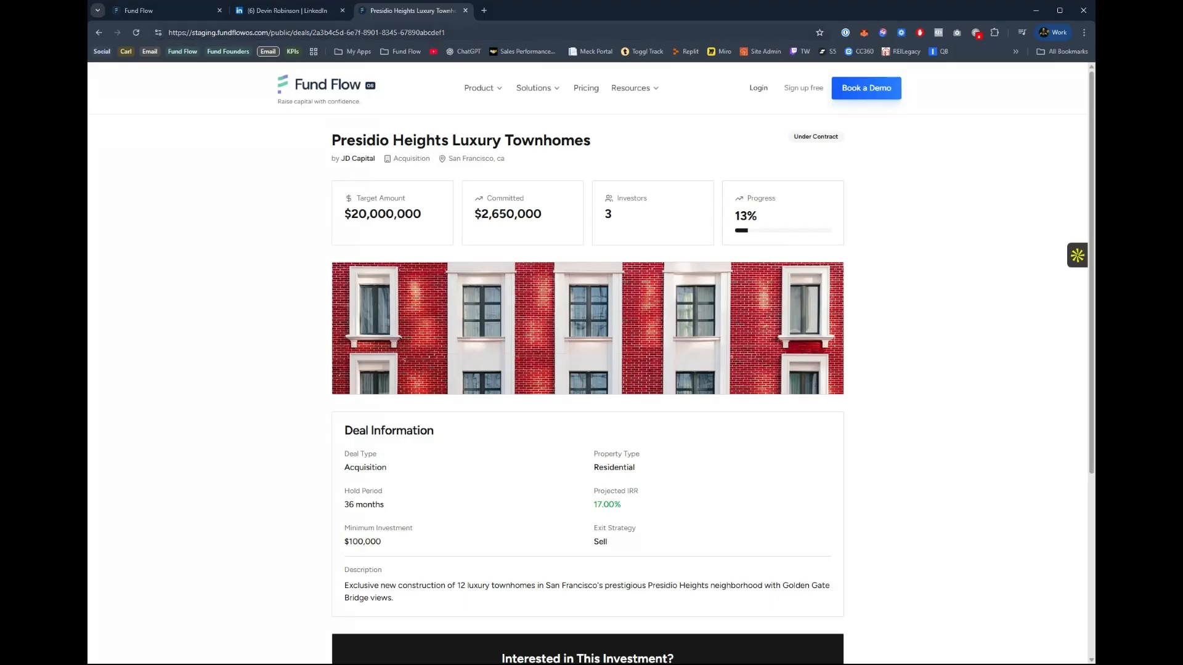
Return to the operator workspace, open the first 1 Vanderbilt Avenue loan from the active loans and review its details.
click(181, 8)
click(160, 326)
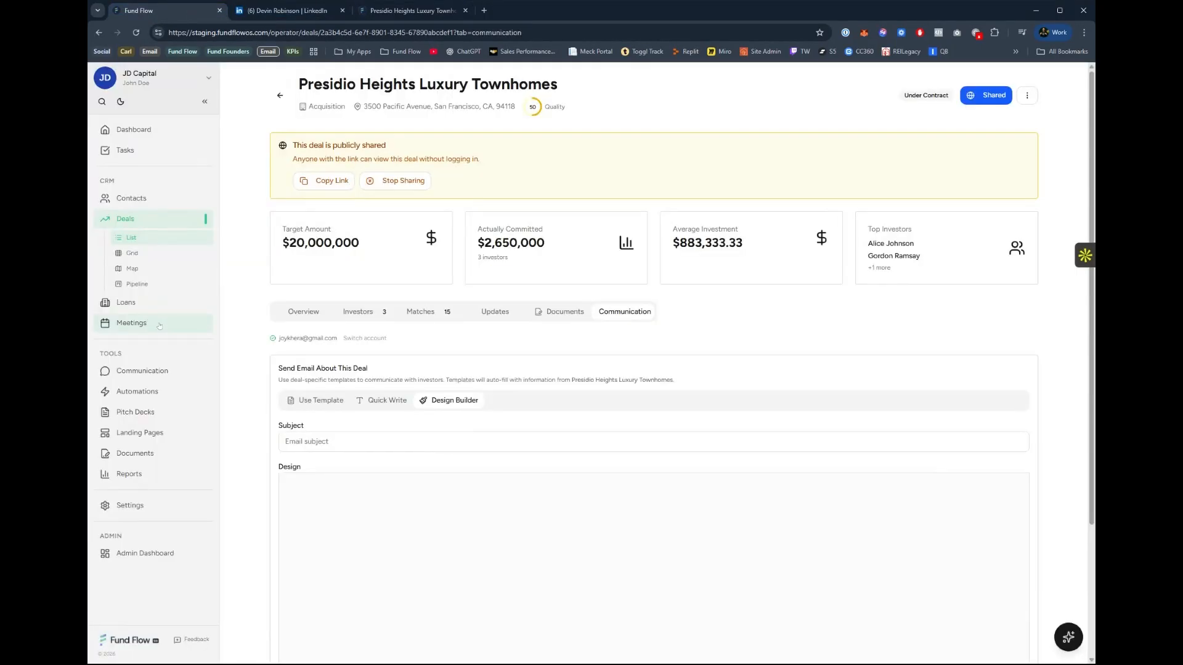
click(153, 303)
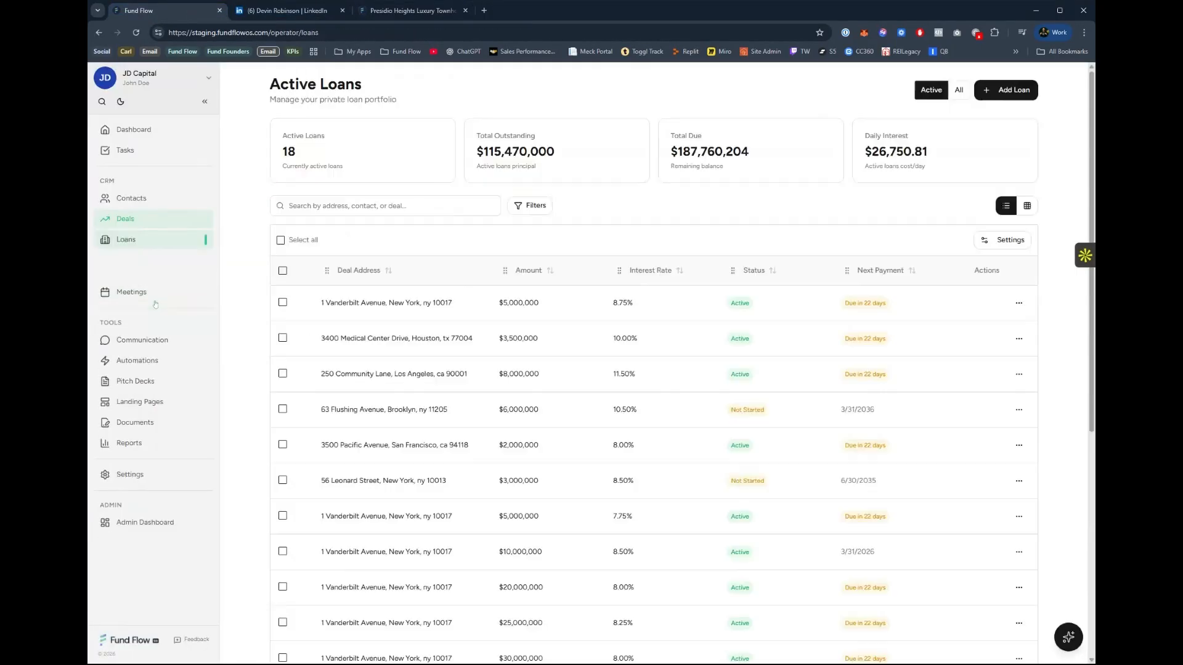
click(376, 310)
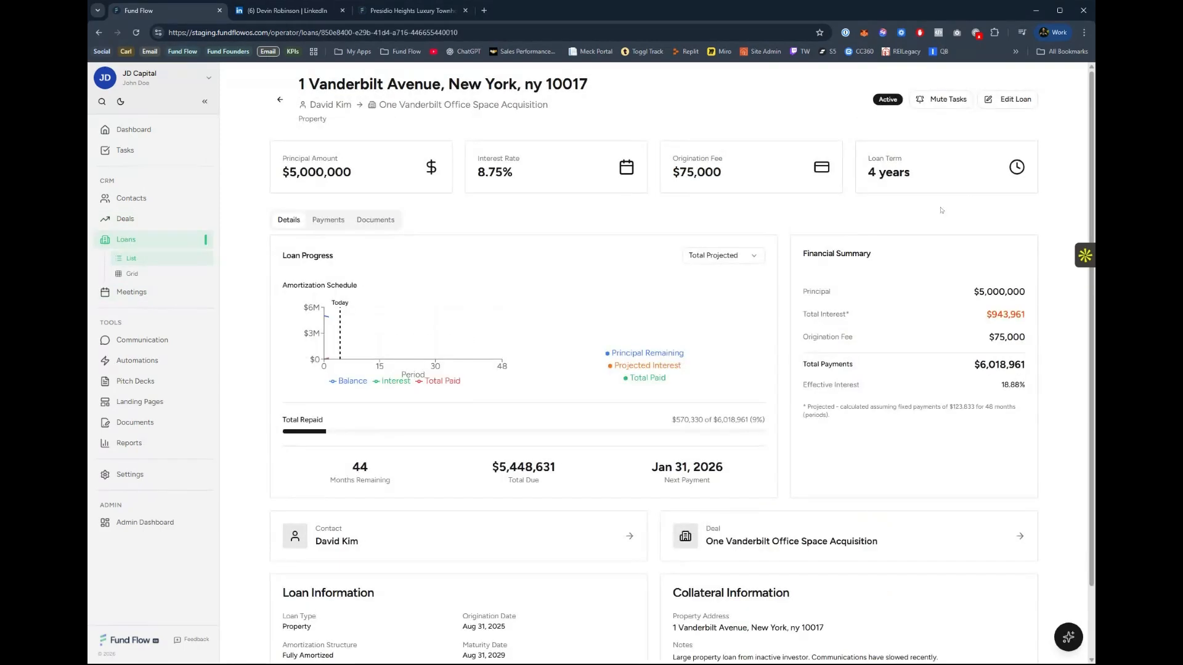
click(987, 108)
click(987, 109)
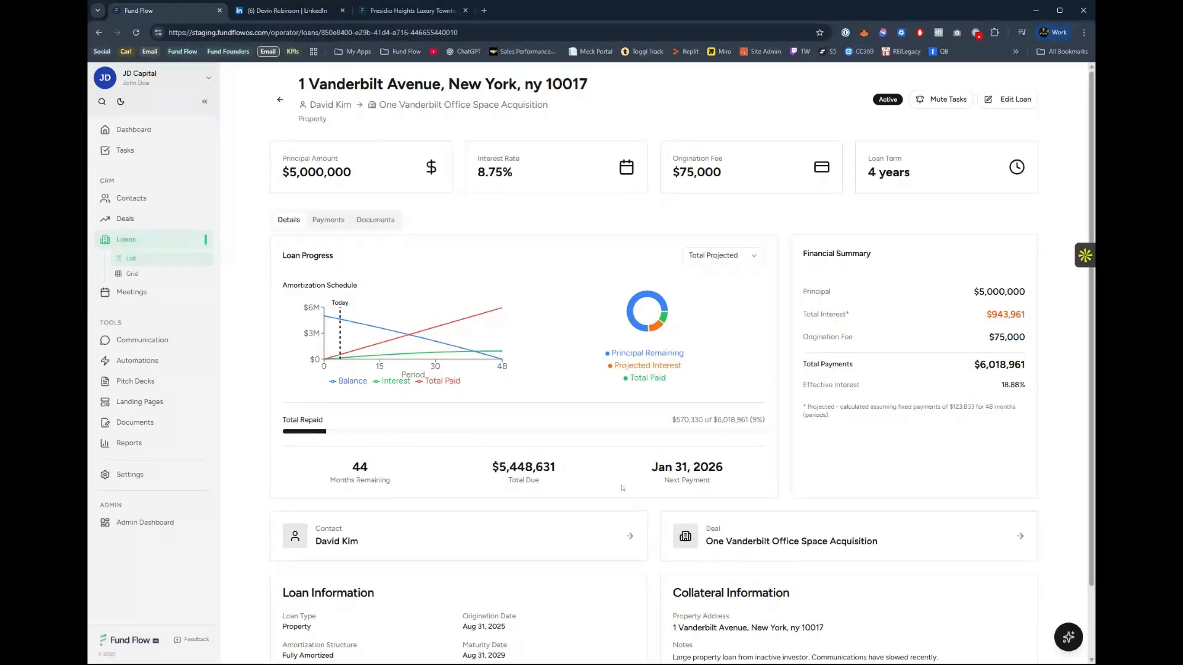
scroll(621, 488, down, 1)
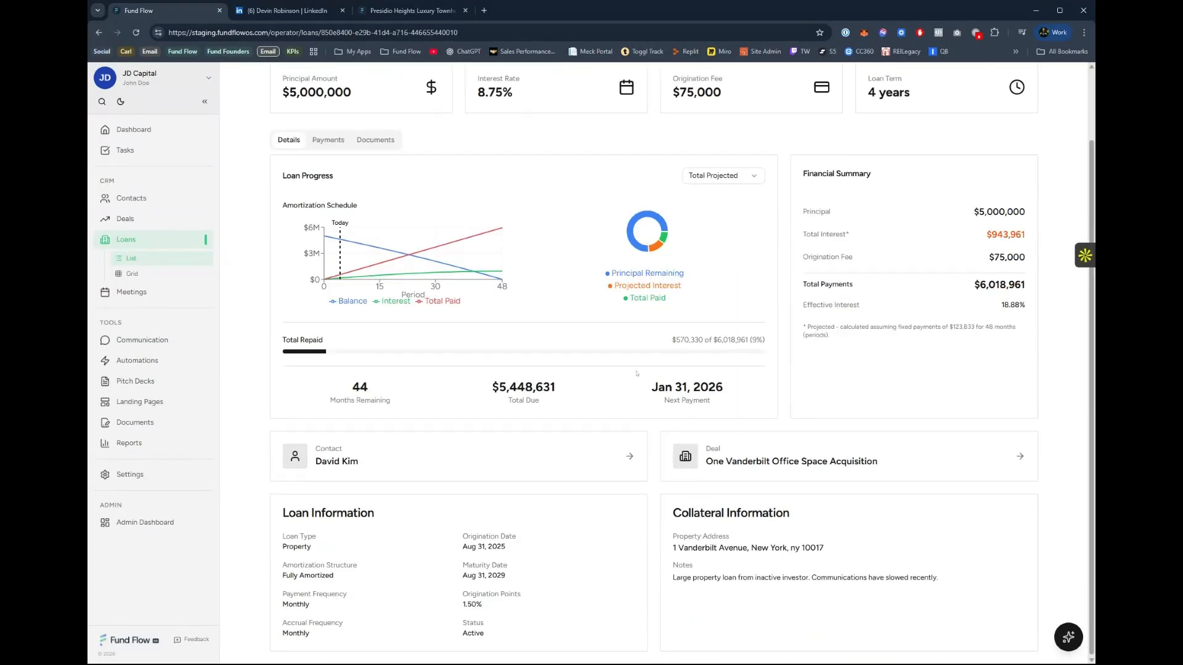
scroll(648, 304, up, 1)
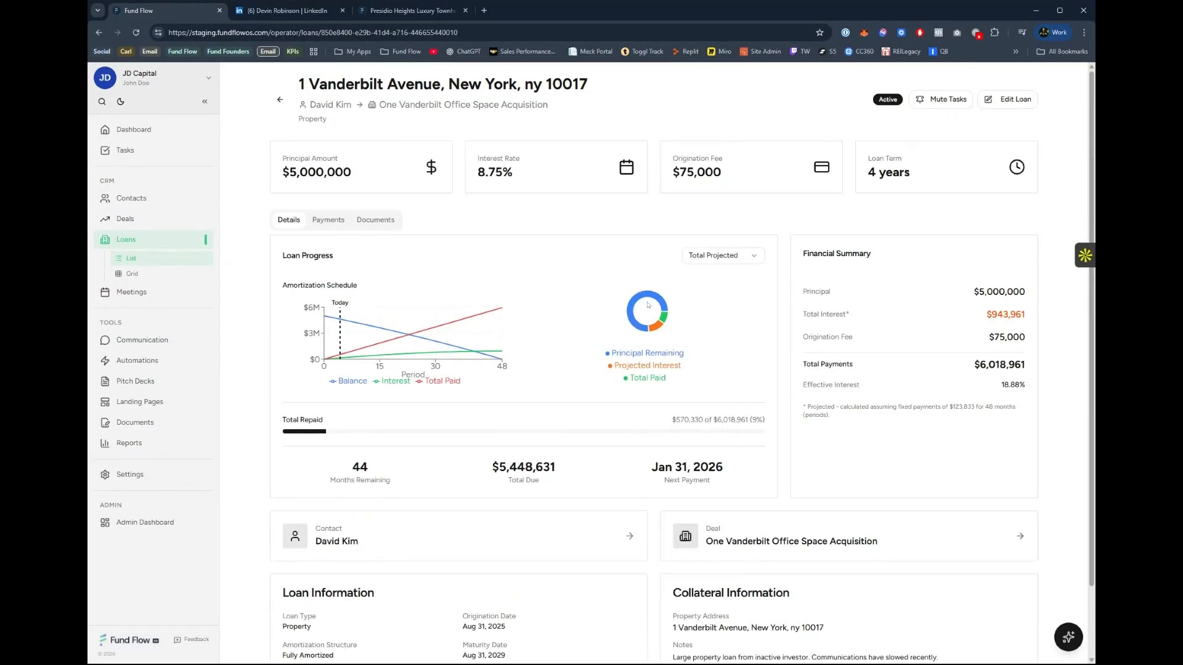
Review the 1 Vanderbilt Avenue loan's payment summary, payment history and documents.
click(328, 219)
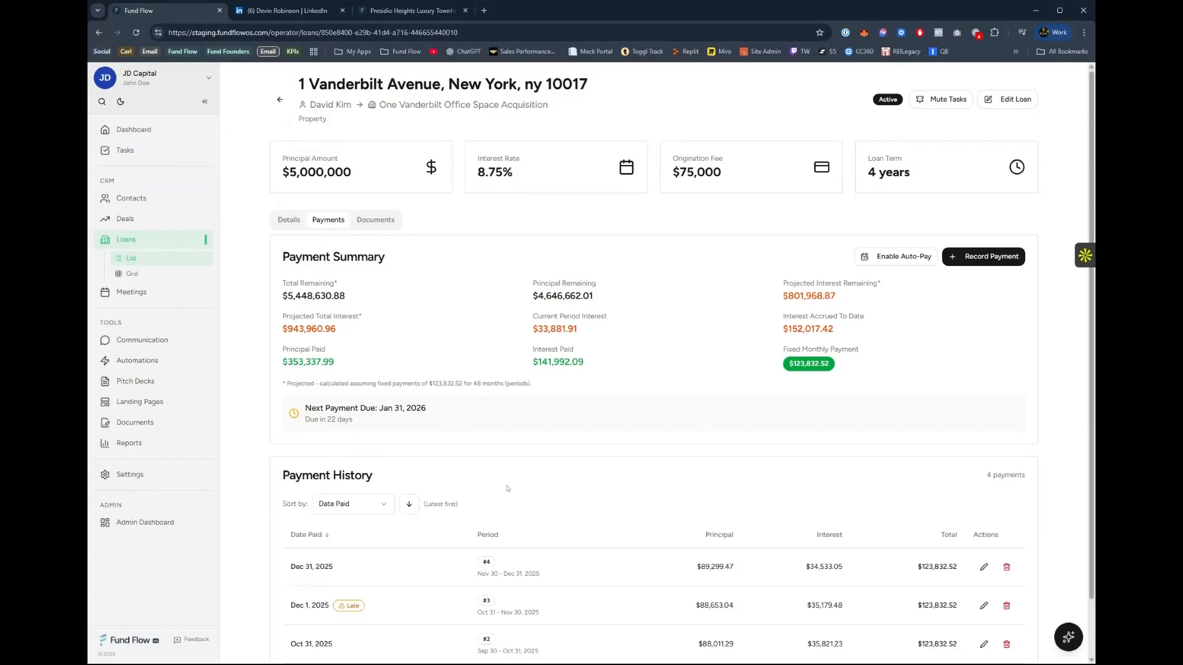
scroll(754, 534, down, 1)
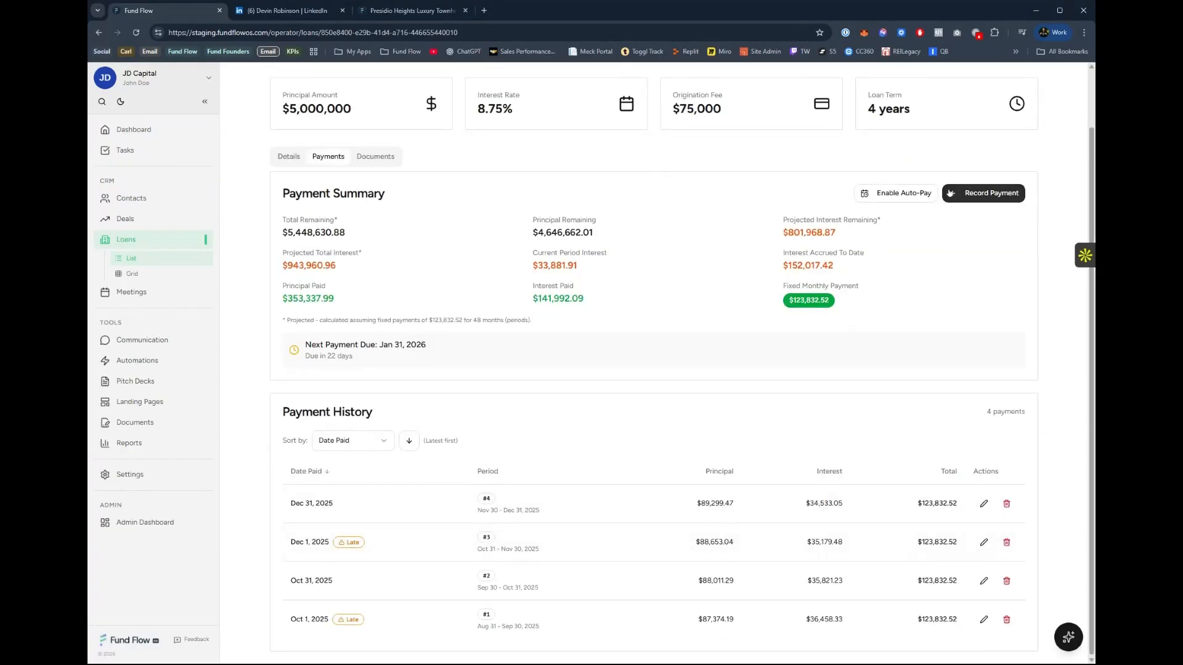
scroll(378, 251, up, 1)
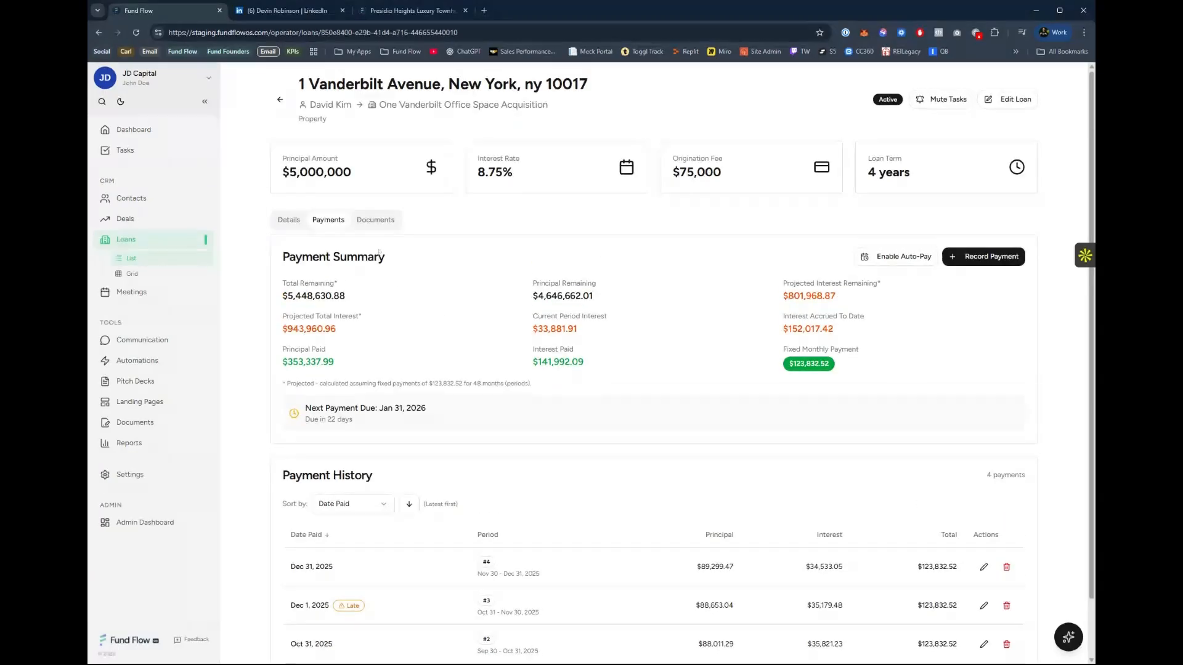
click(361, 221)
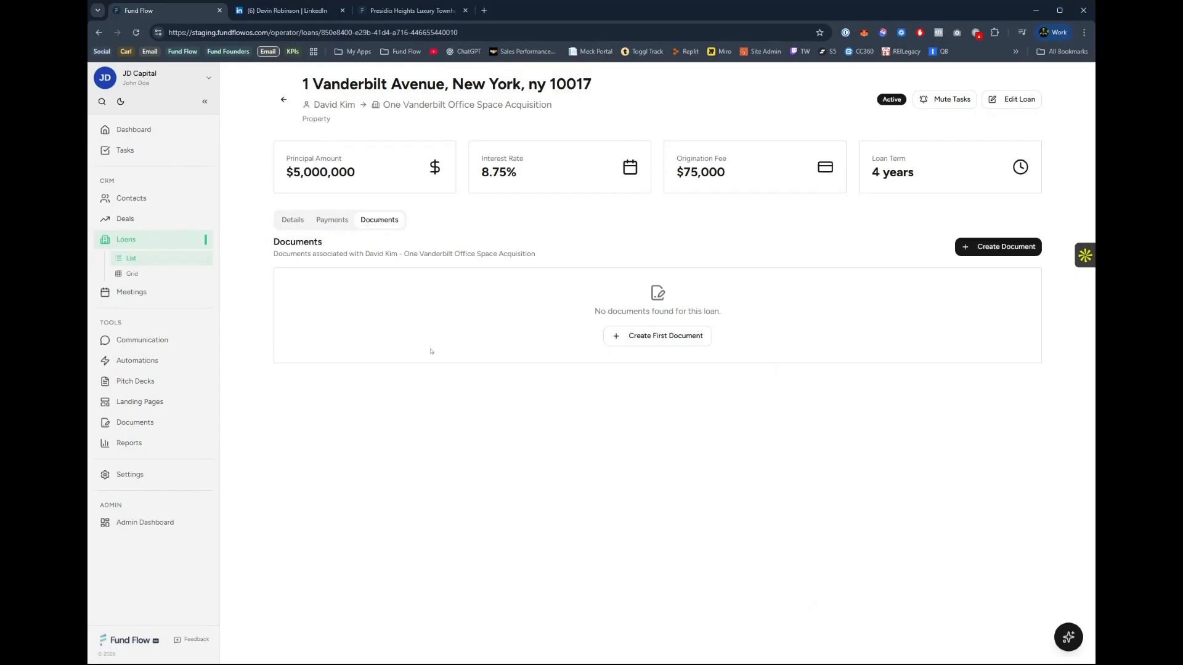
Open the meetings calendar, check its additional calendar options and view the meetings for Friday, January 9.
click(137, 299)
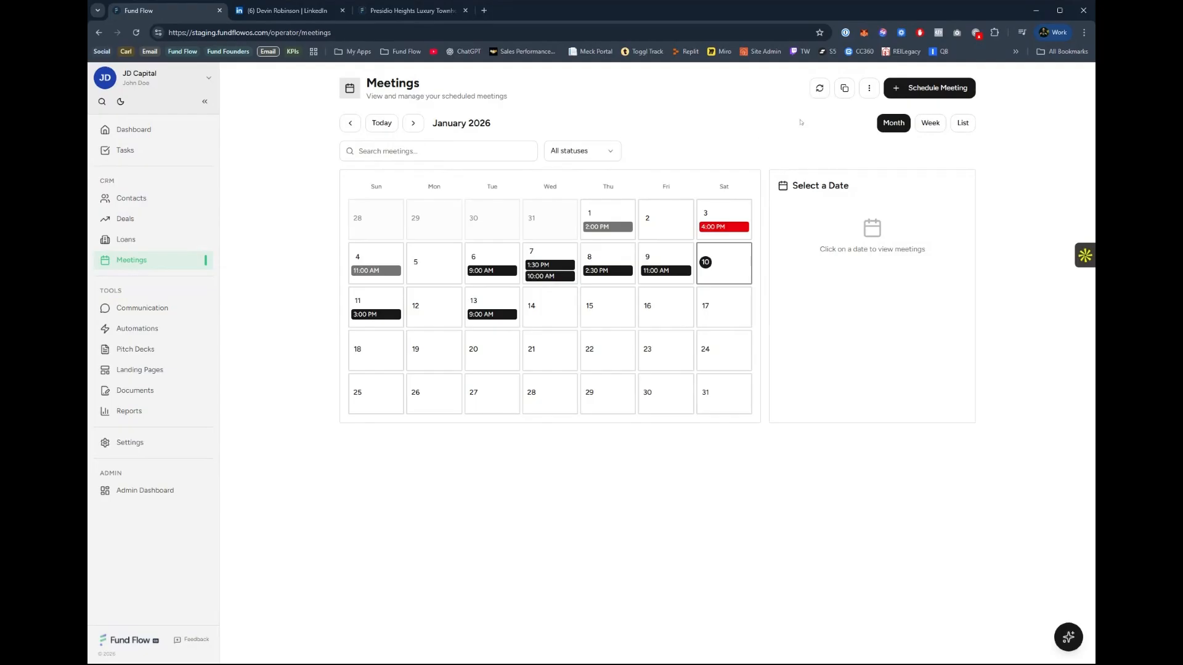
click(869, 87)
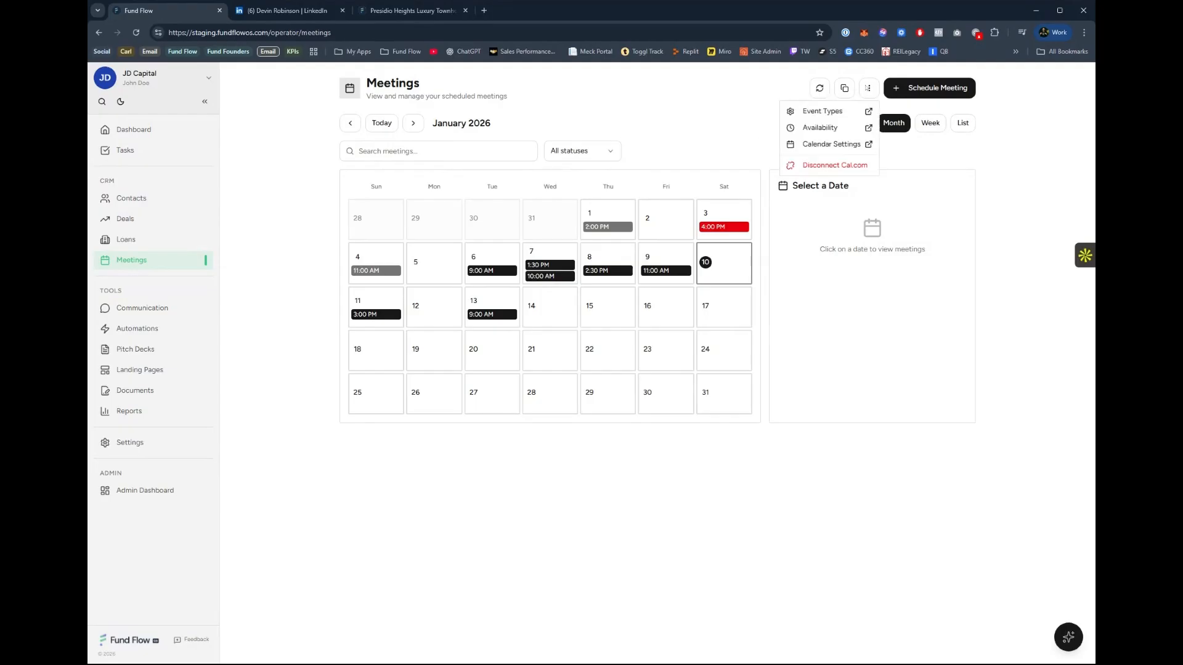
click(676, 104)
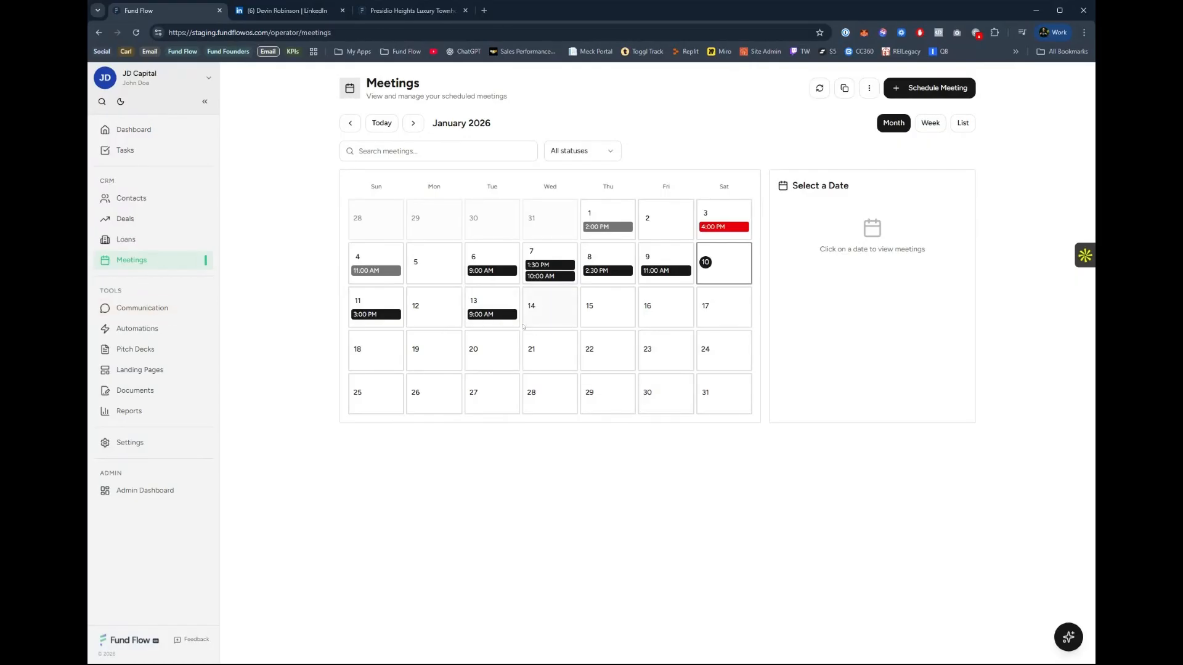
click(679, 268)
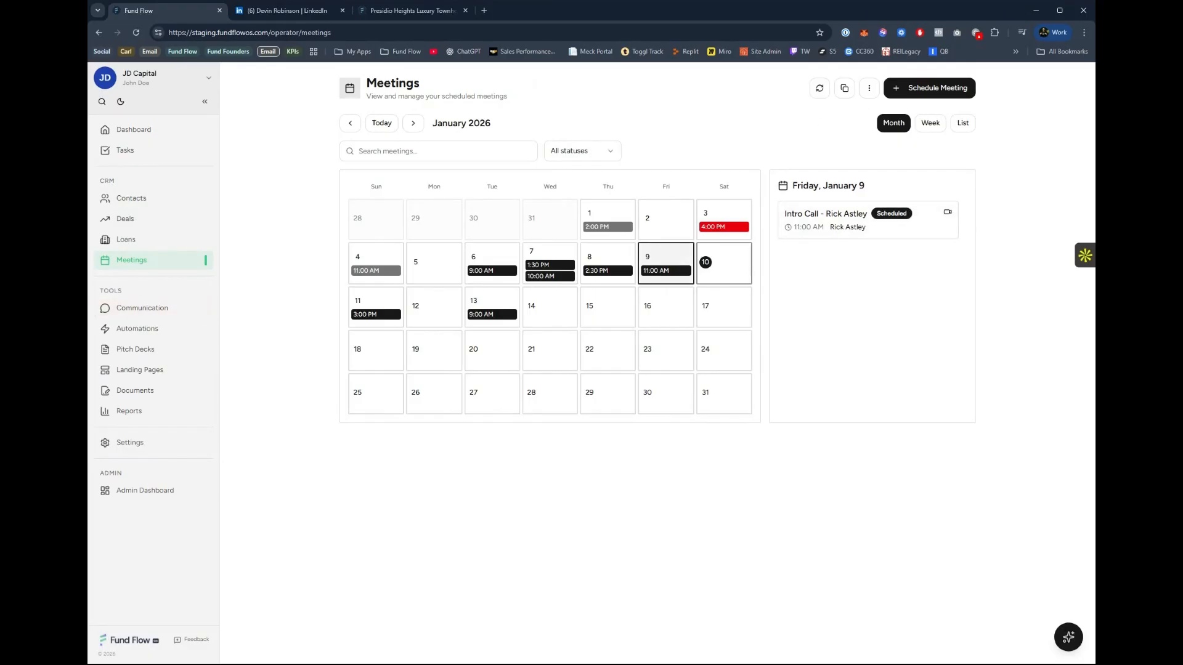
Open the email communications and start a new email, entering the recipient's e-mail address.
click(140, 314)
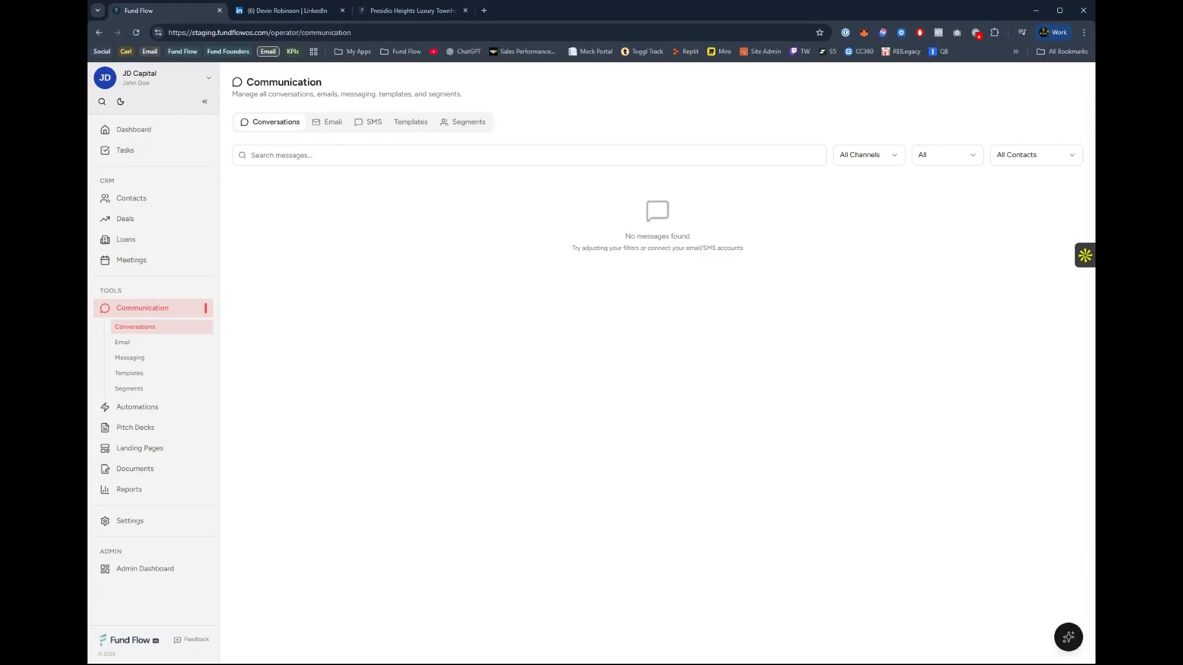
click(332, 124)
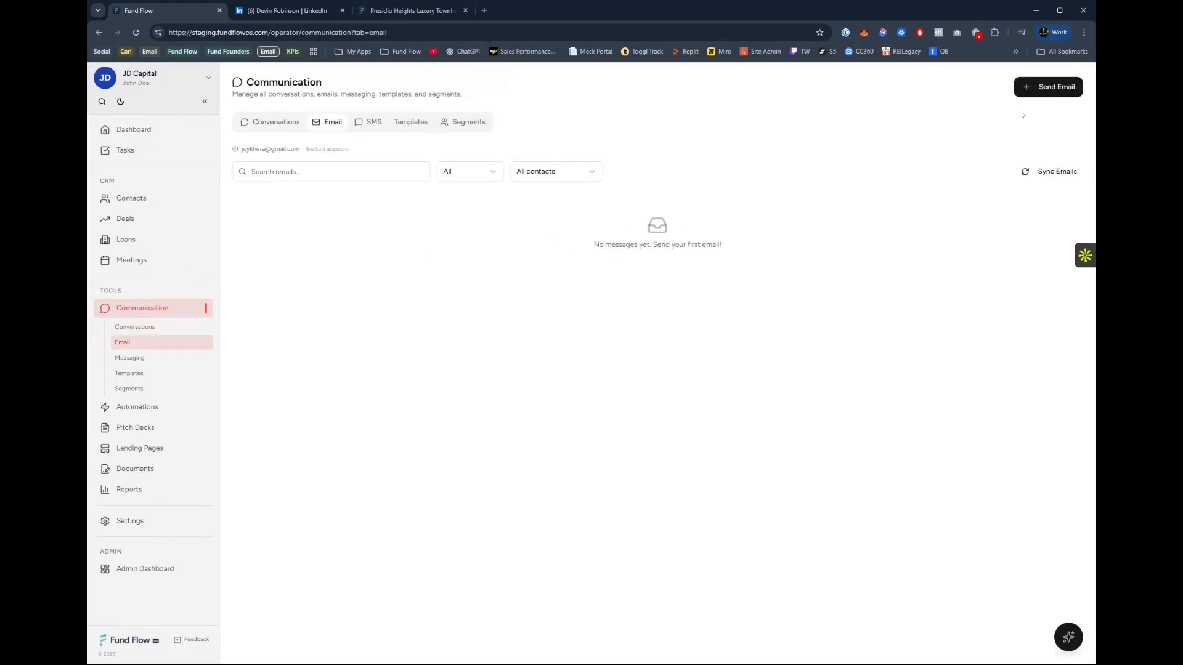
click(1042, 87)
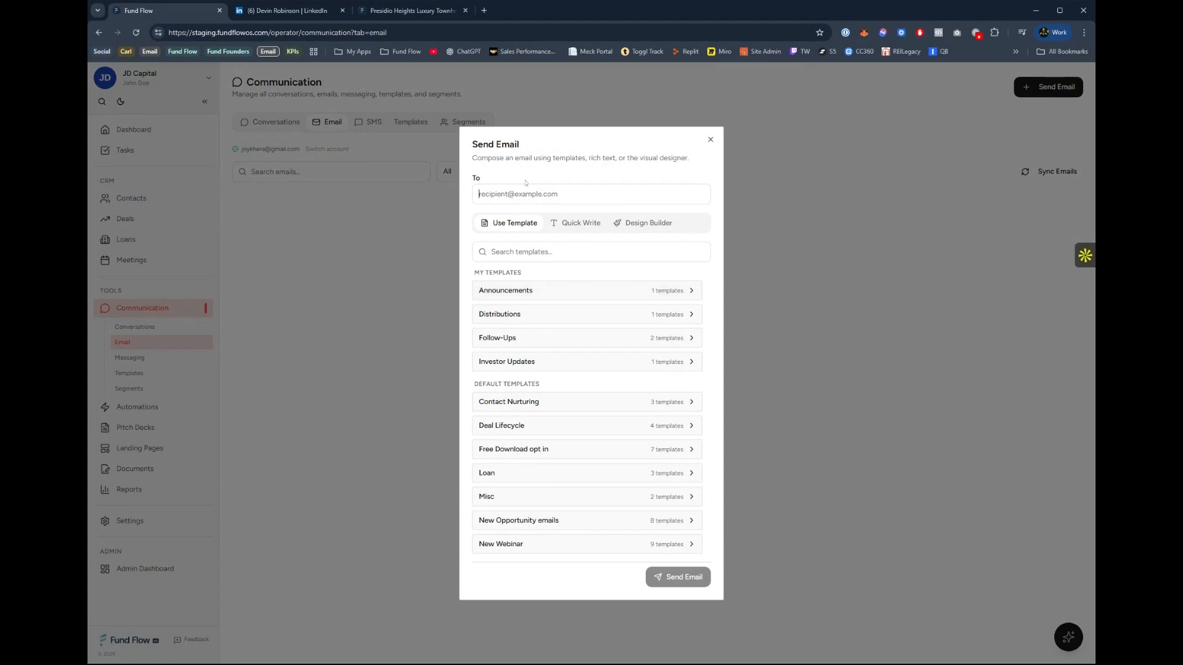
text(KANYE)
key(ctrl+a)
key(ctrl+v)
Apply the Meeting Follow-Up template from Follow-Ups, look through the draft's placeholder and content fields, and close it unsent.
click(489, 336)
click(492, 327)
scroll(585, 468, down, 5)
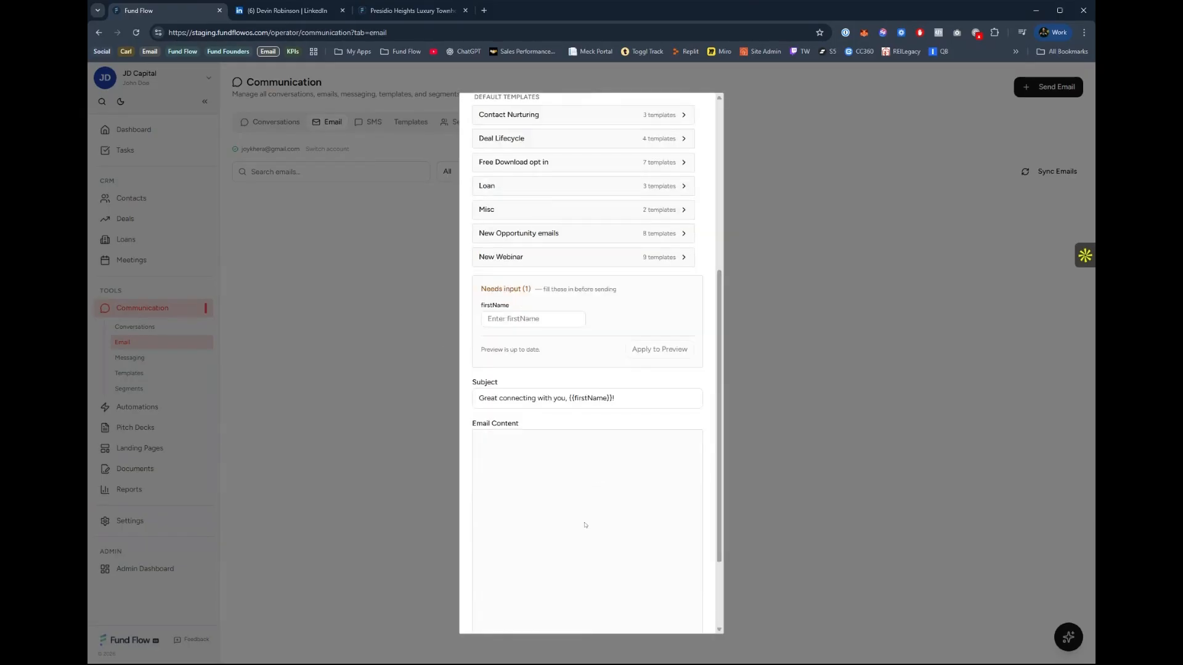
scroll(557, 436, up, 1)
scroll(558, 438, down, 3)
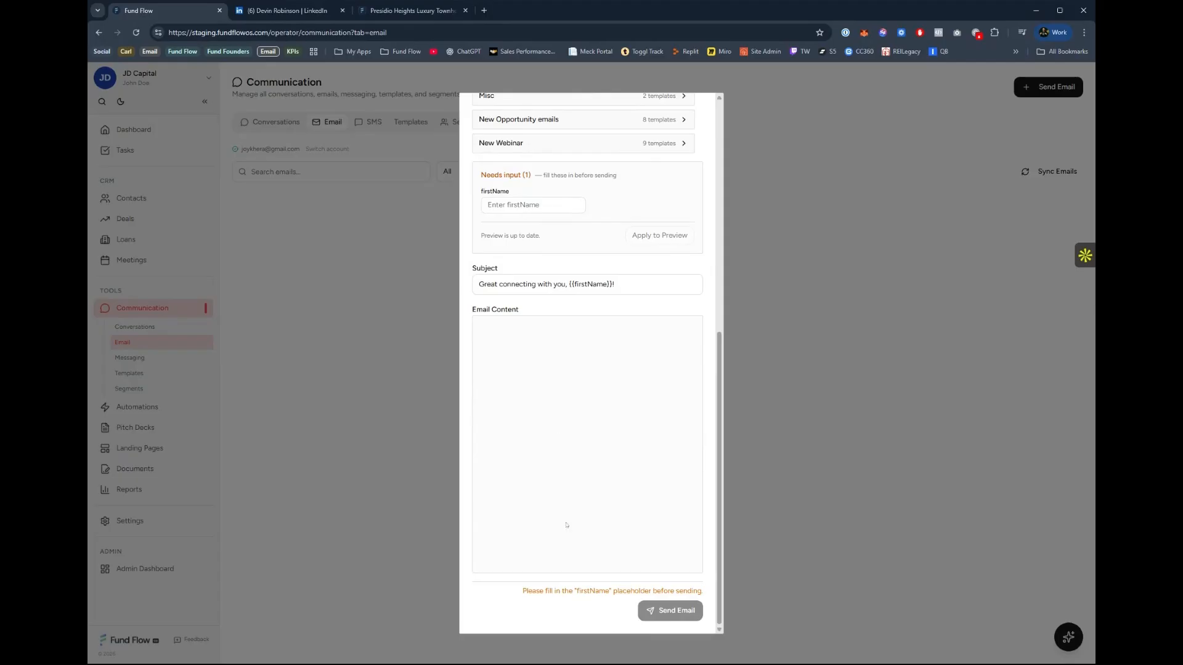
scroll(566, 525, up, 8)
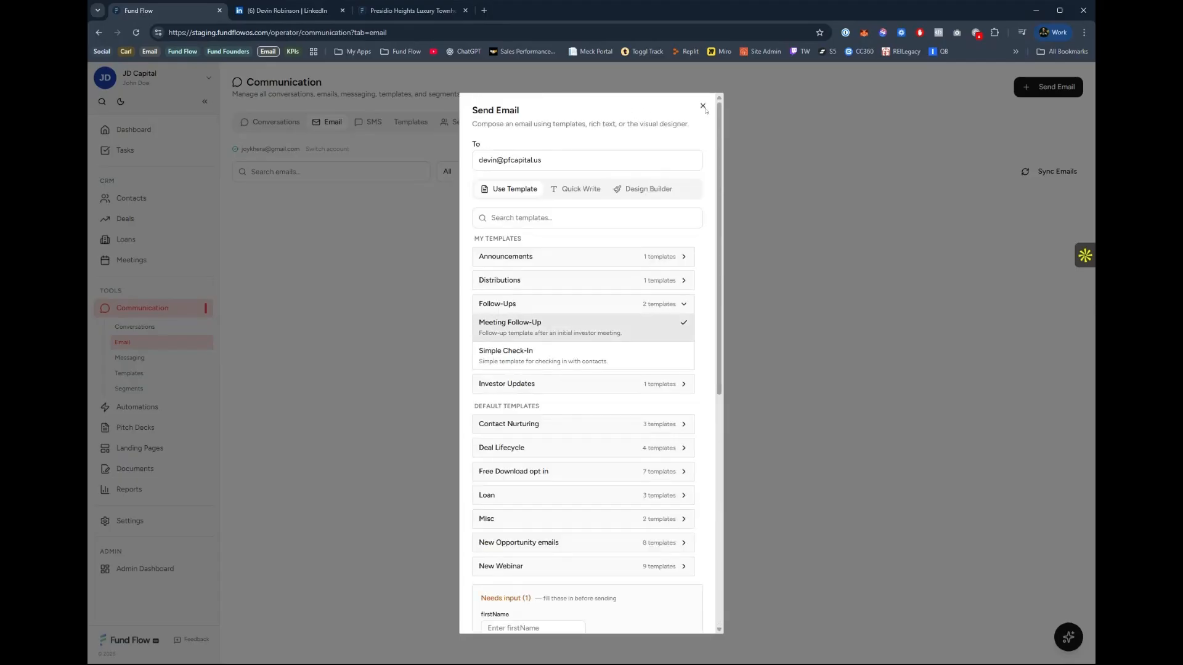
click(702, 107)
Look through the custom and default email templates, previewing Q1 Investor Update and Meeting Follow-Up, and view the contact segments.
click(412, 122)
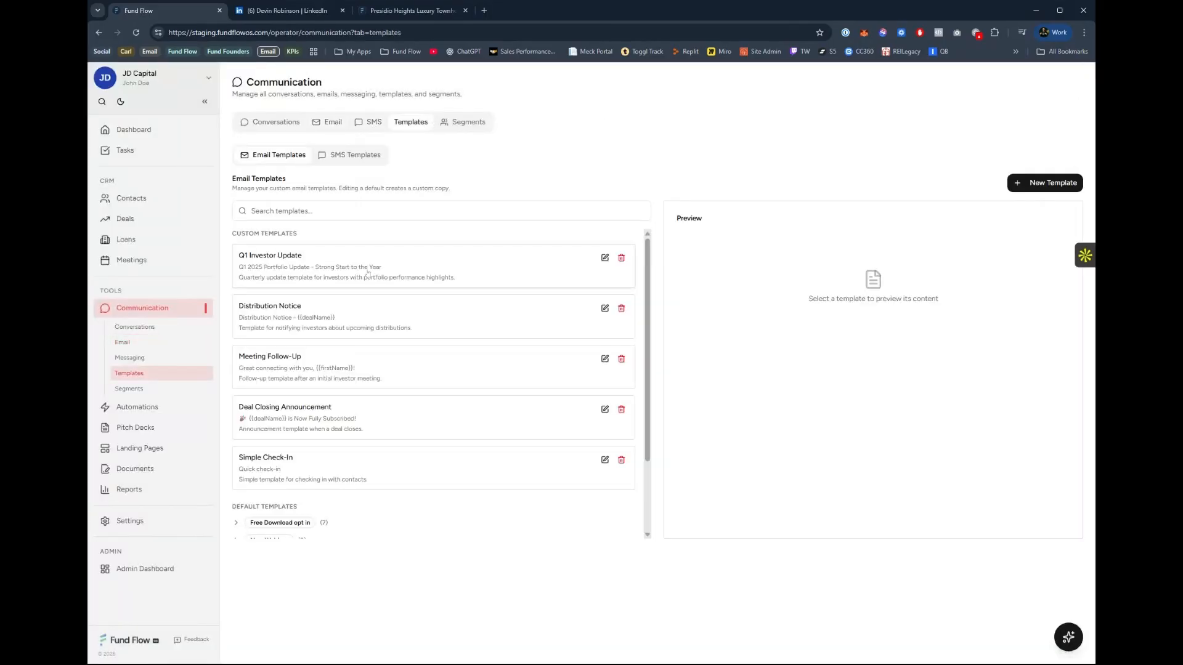
click(404, 267)
click(382, 380)
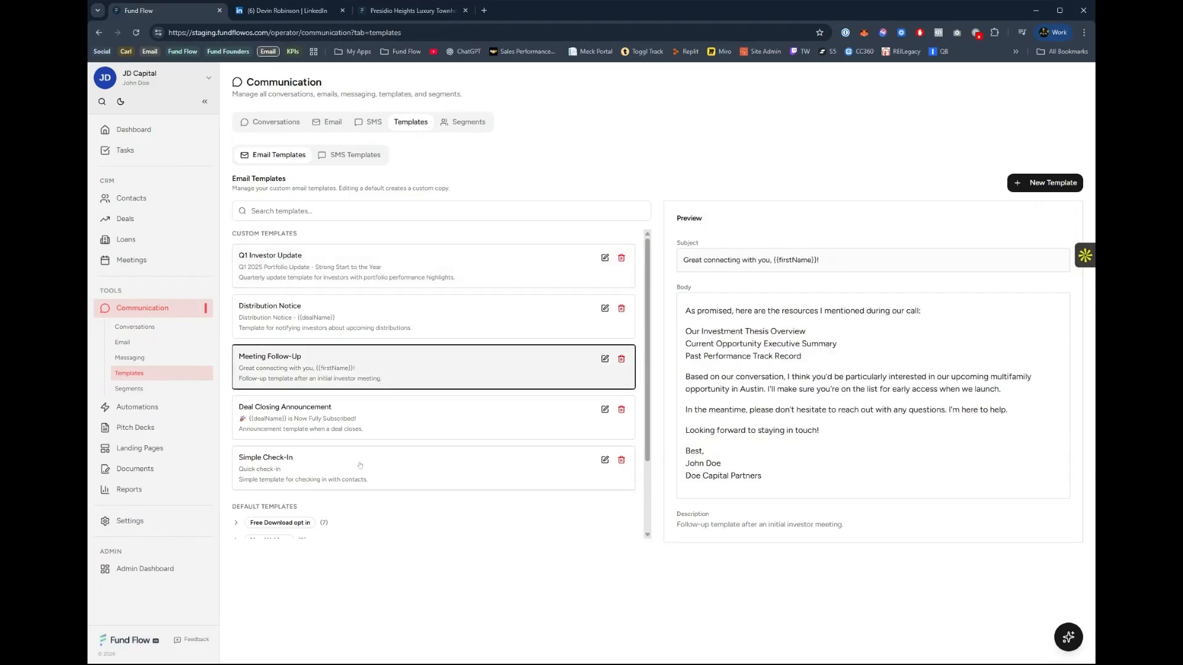
scroll(369, 345, down, 2)
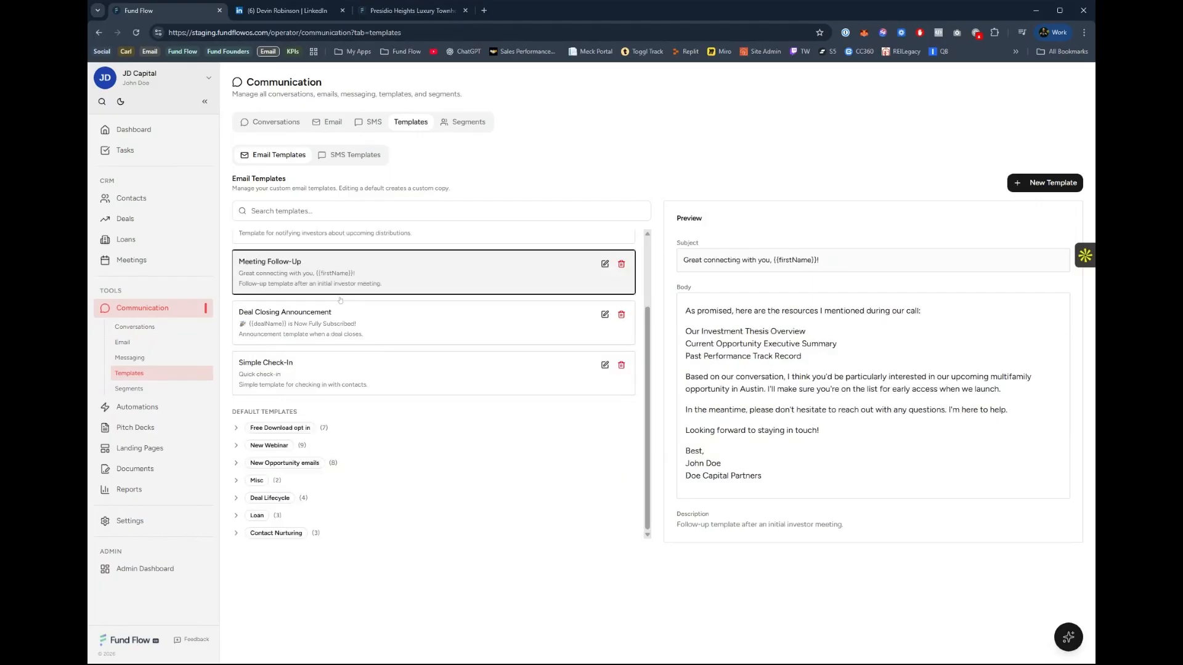
click(283, 464)
click(281, 446)
click(282, 428)
scroll(366, 338, up, 1)
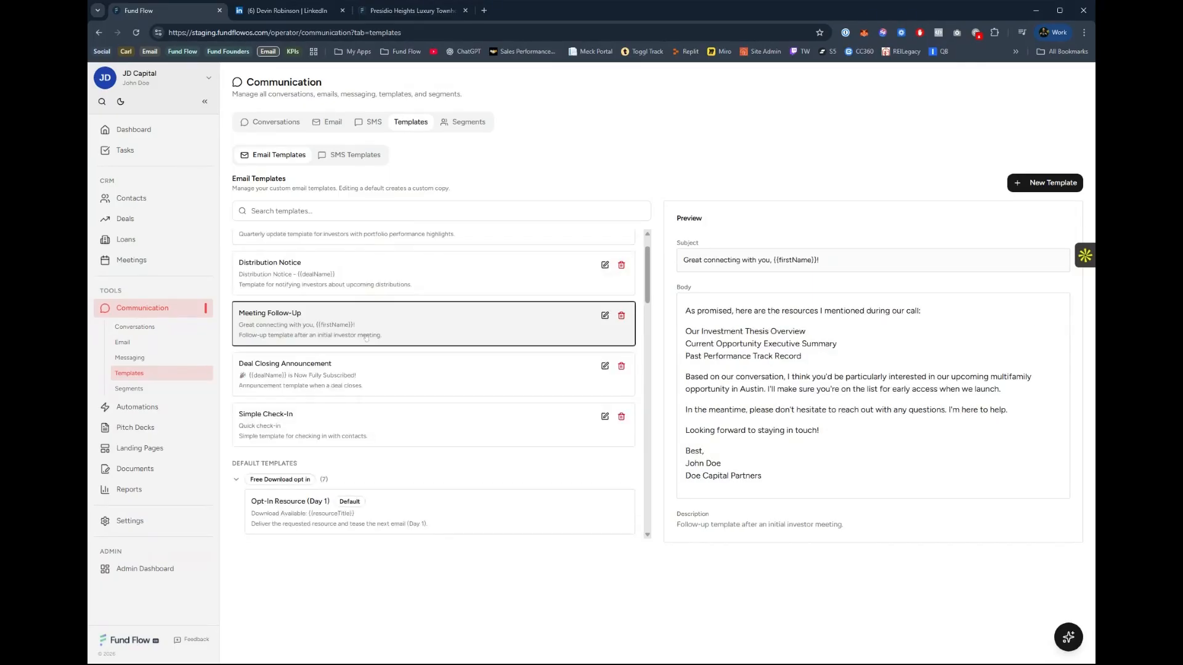
click(468, 122)
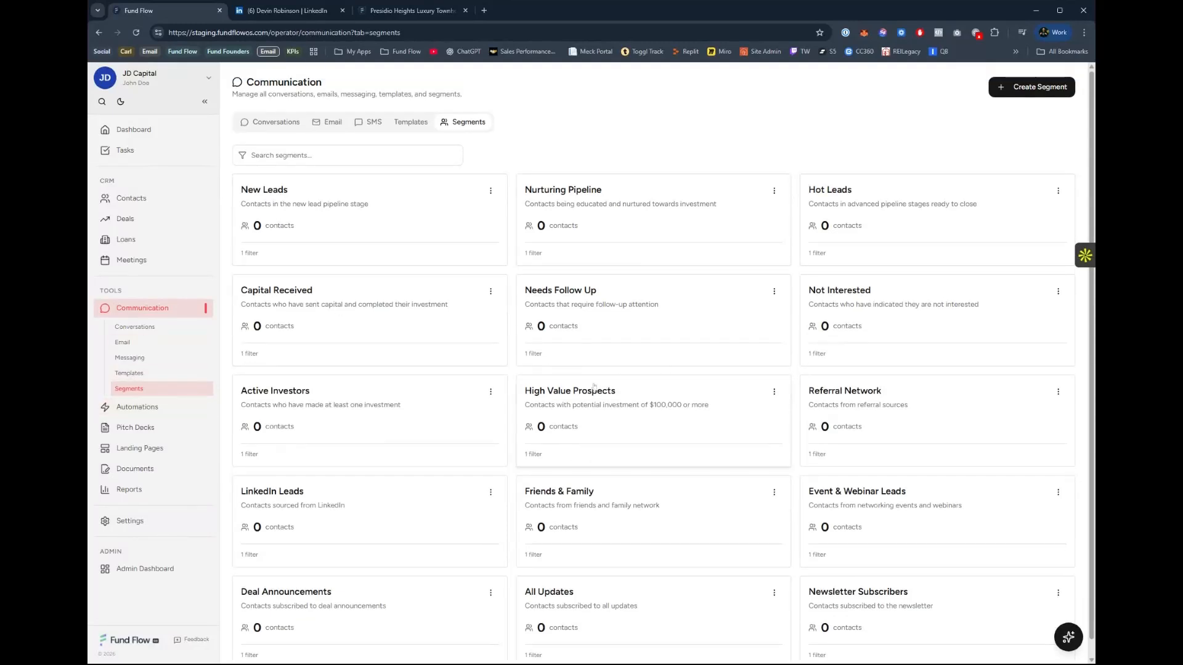
Start a new automation workflow from the Welcome Series template under Contact Onboarding.
click(154, 409)
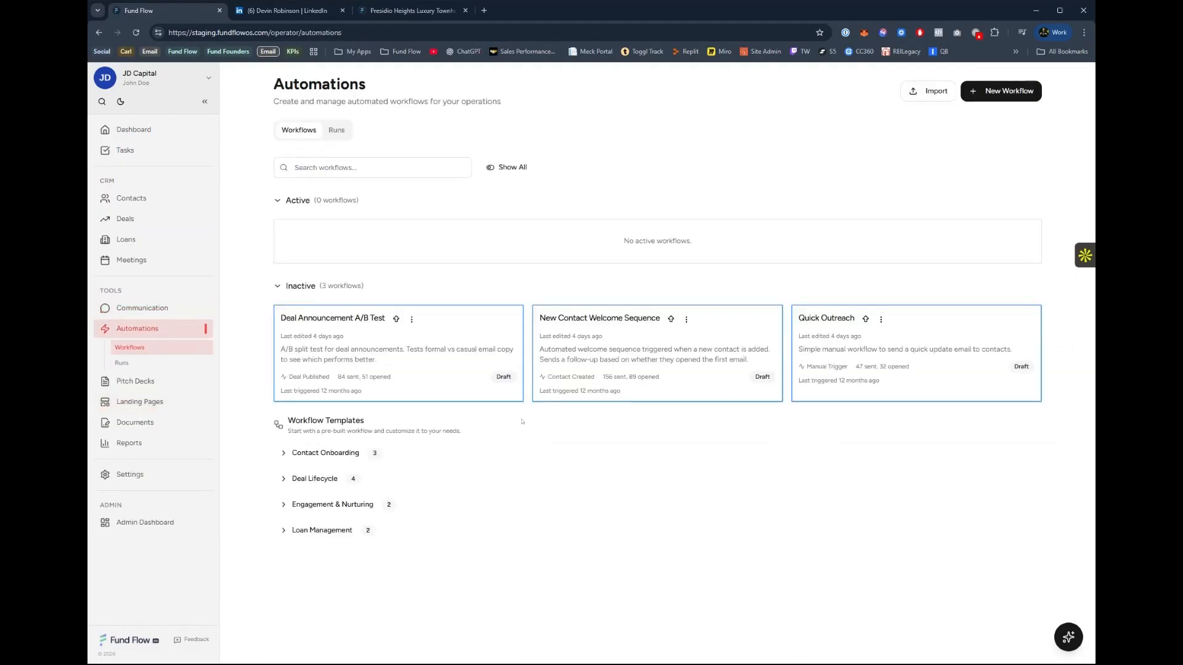
click(333, 455)
scroll(412, 454, down, 2)
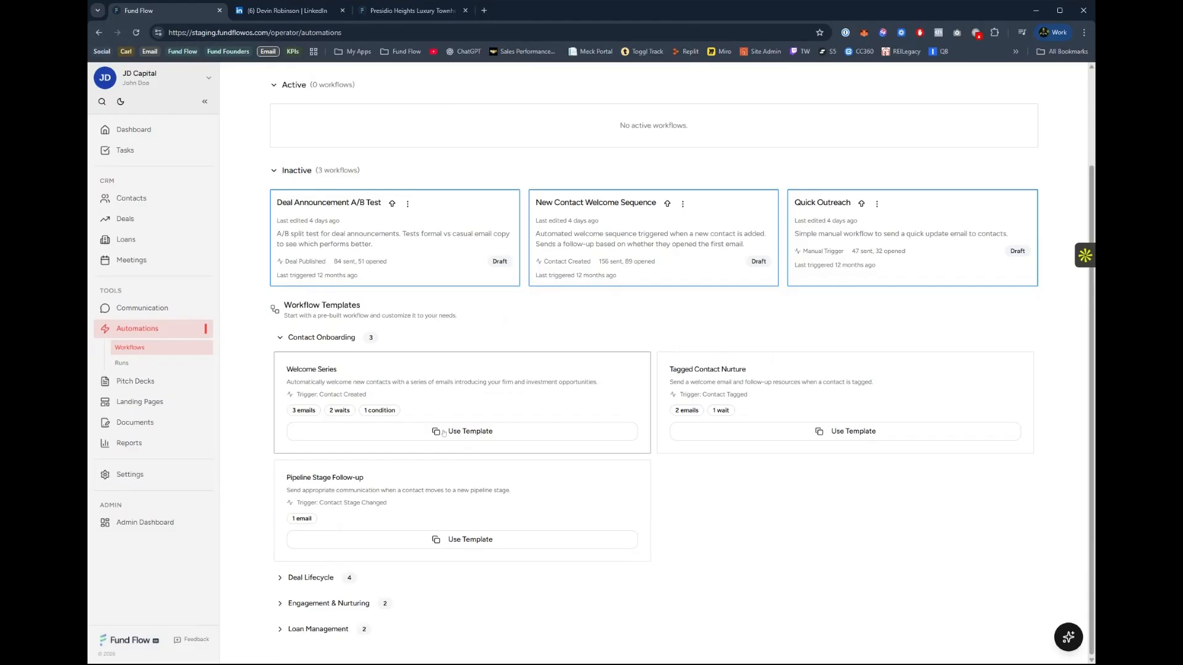
click(443, 431)
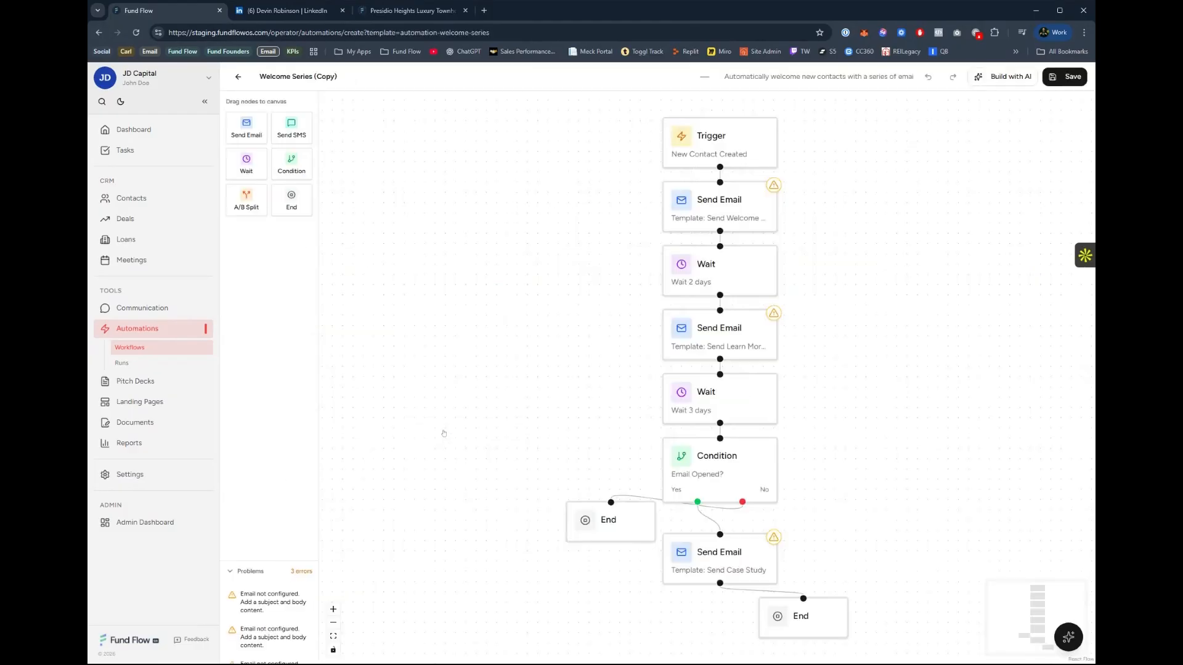
Examine the Welcome Series workflow's trigger types and the settings of its first two emails and the wait between them.
click(736, 143)
click(986, 162)
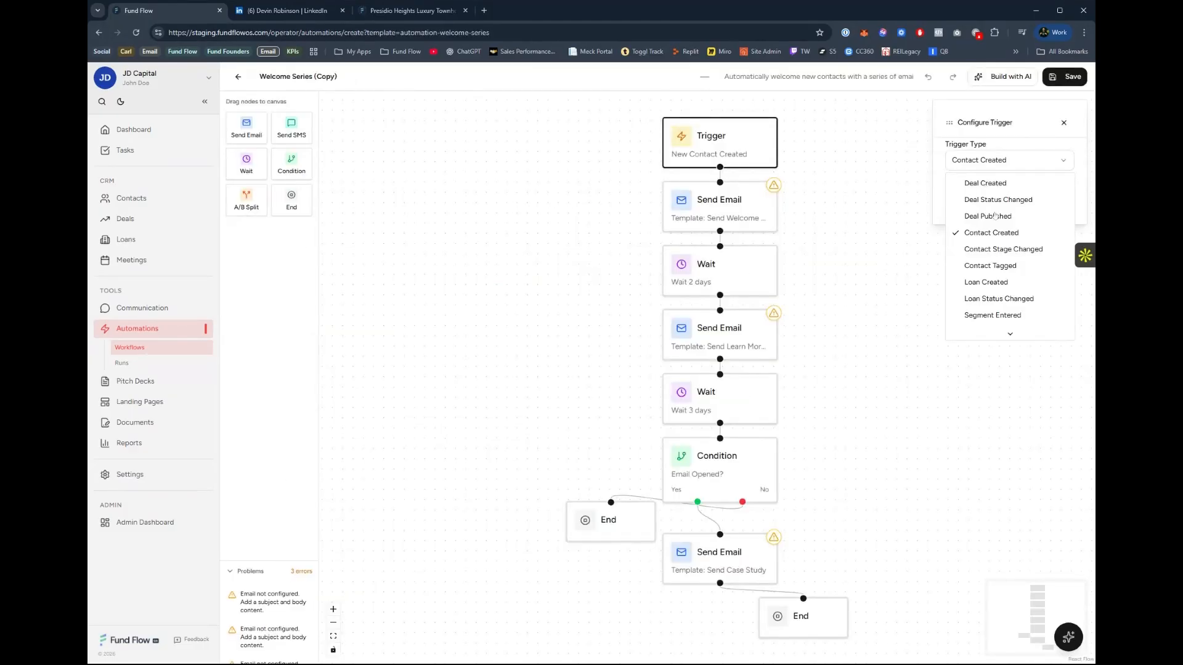
click(735, 217)
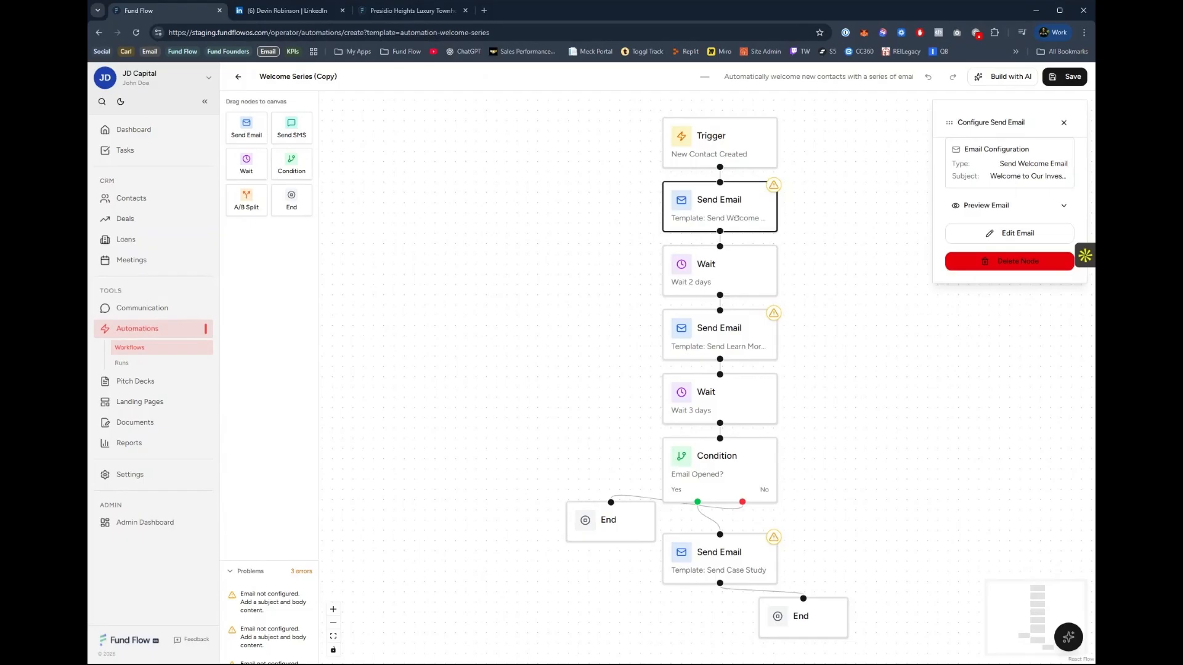
click(730, 269)
click(729, 348)
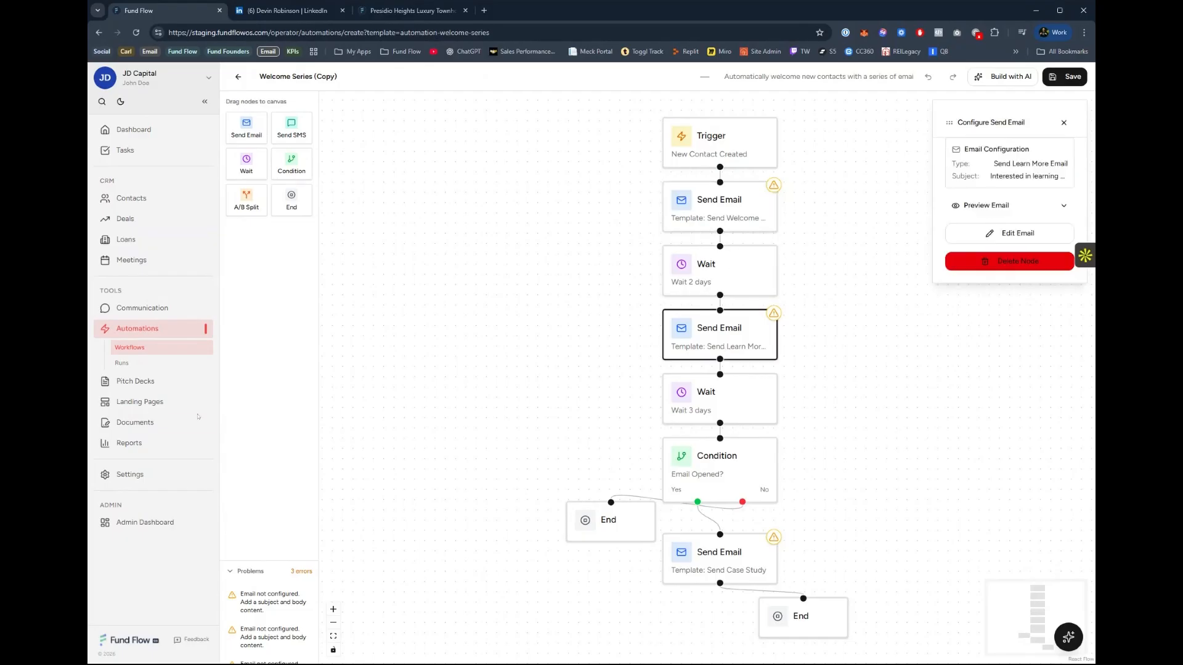
View the automation run history and open the saved Test Pitch Deck from the pitch decks.
click(123, 363)
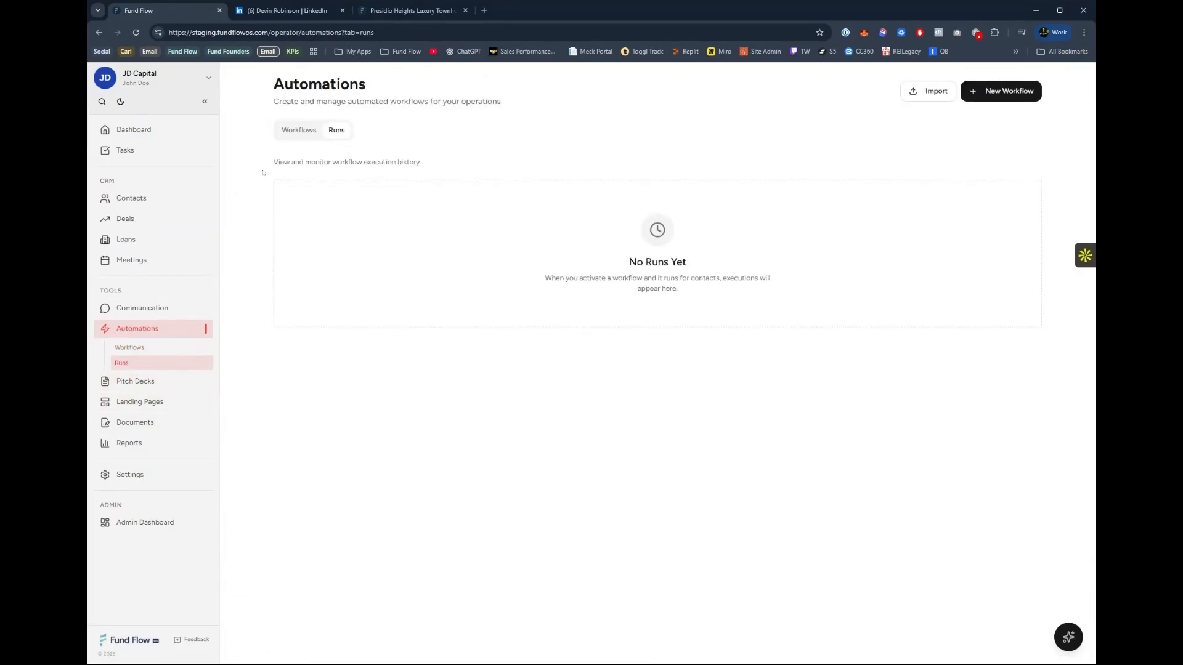
click(177, 385)
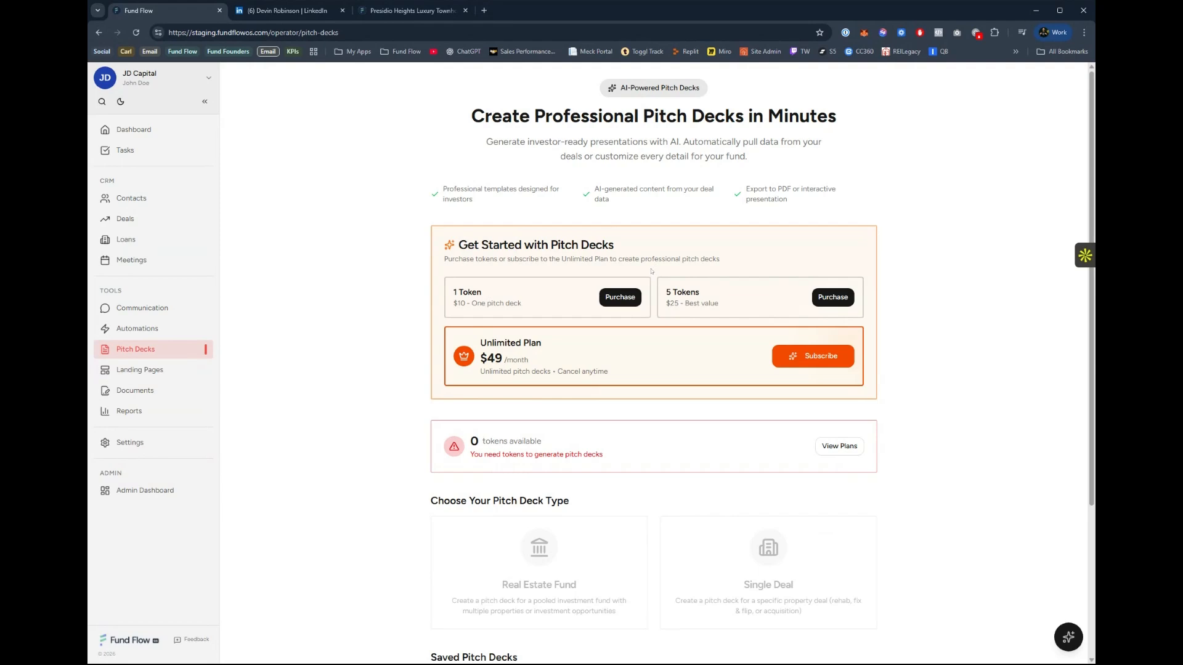
scroll(558, 484, down, 3)
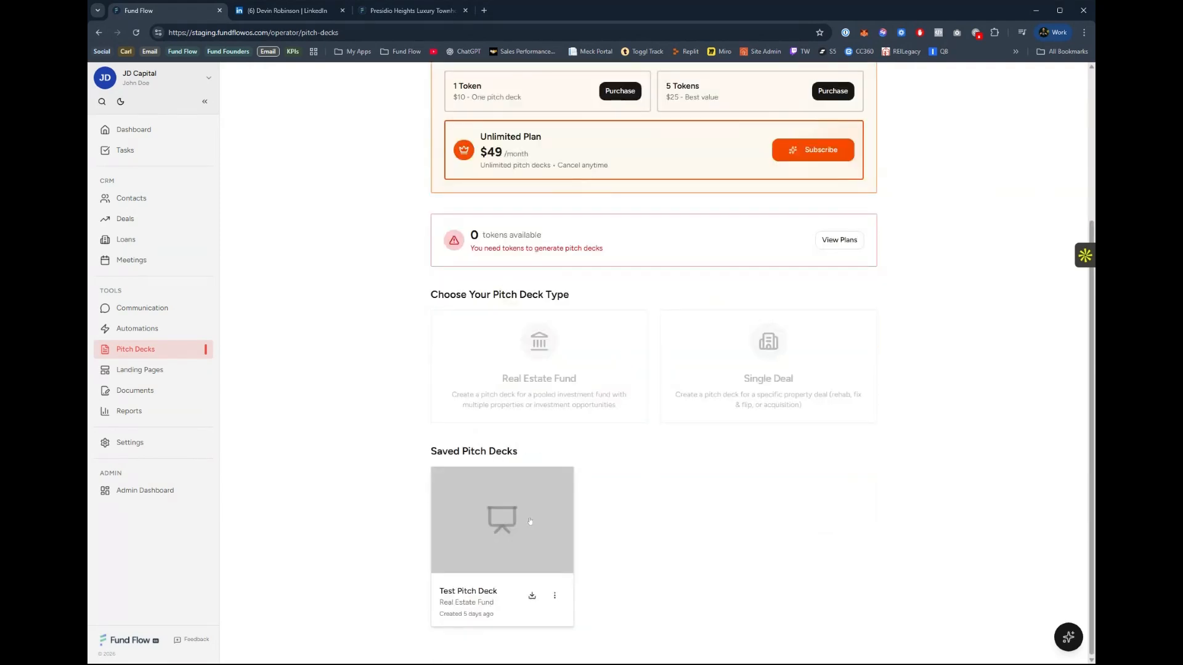
click(529, 522)
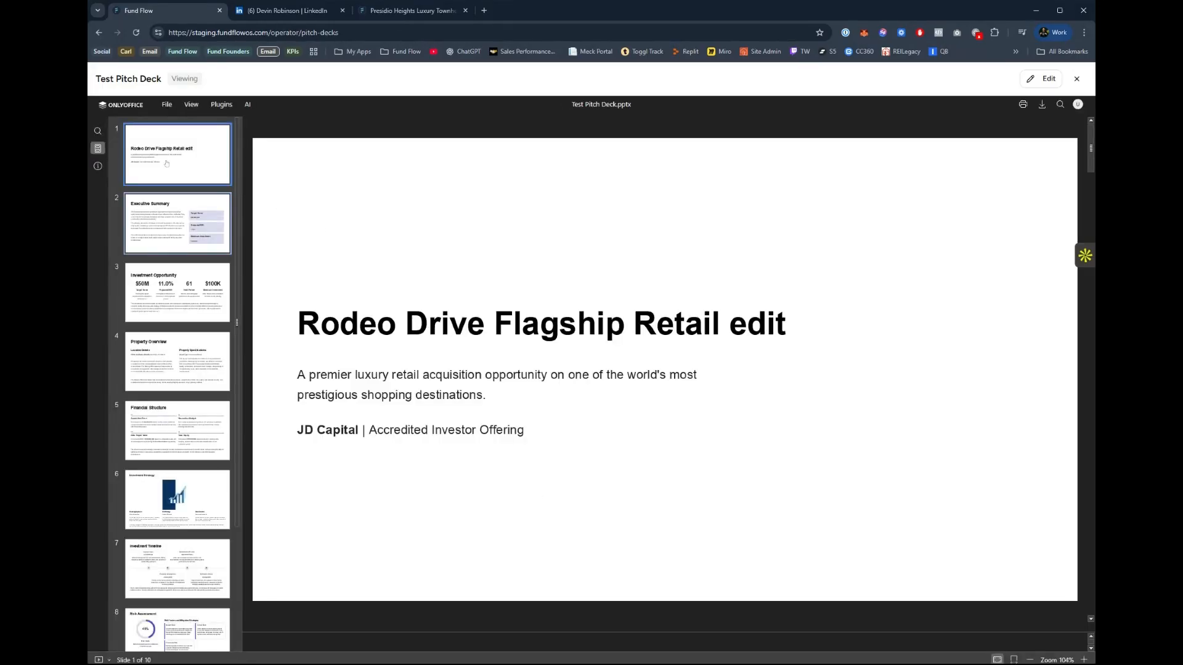
Look through the Test Pitch Deck's slides, including Investment Strategy, Property Overview, Risk Assessment and the closing Partner With JD Capital slide.
click(204, 229)
click(175, 489)
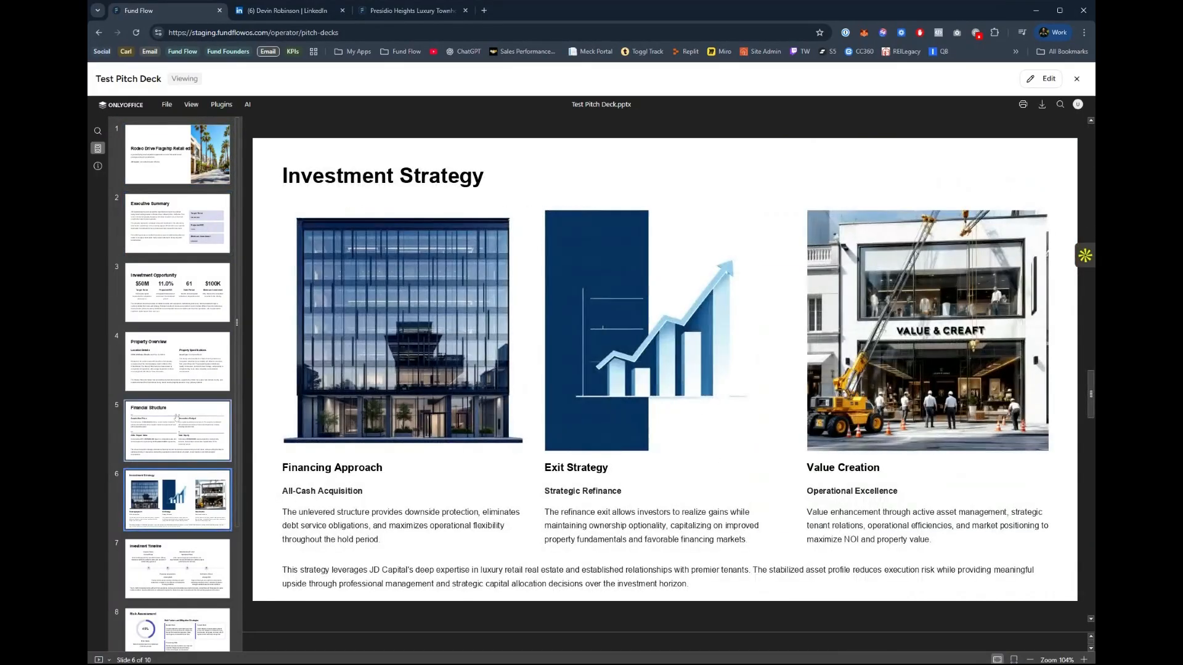
click(172, 417)
click(173, 348)
scroll(176, 382, down, 2)
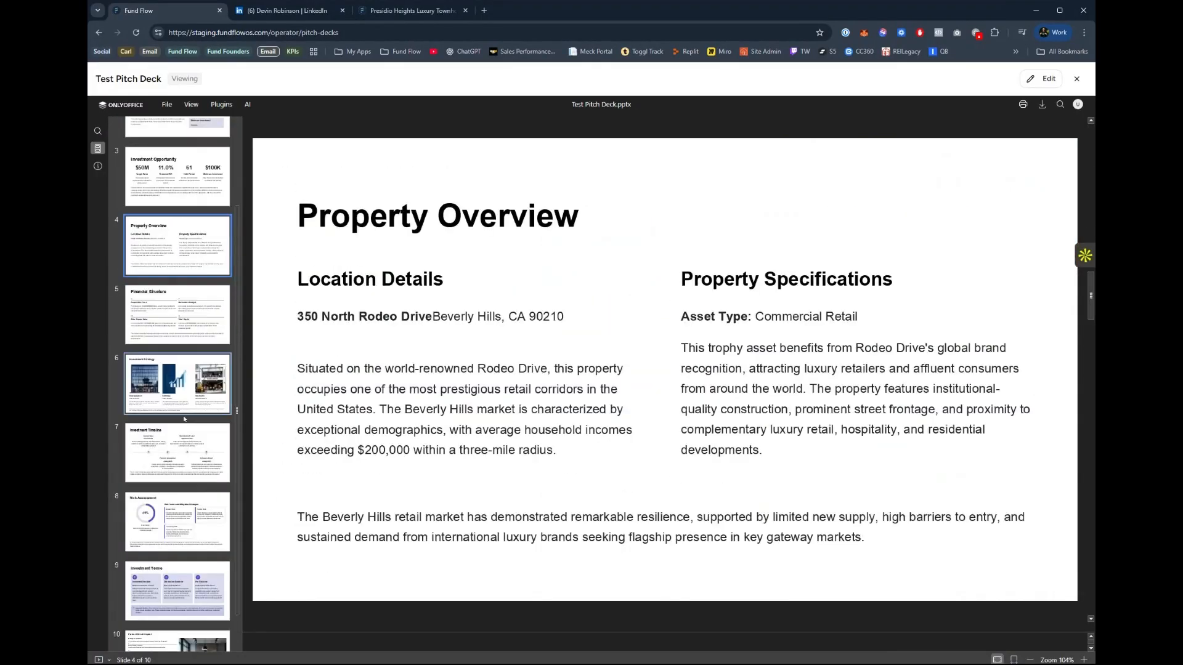
click(200, 474)
click(217, 521)
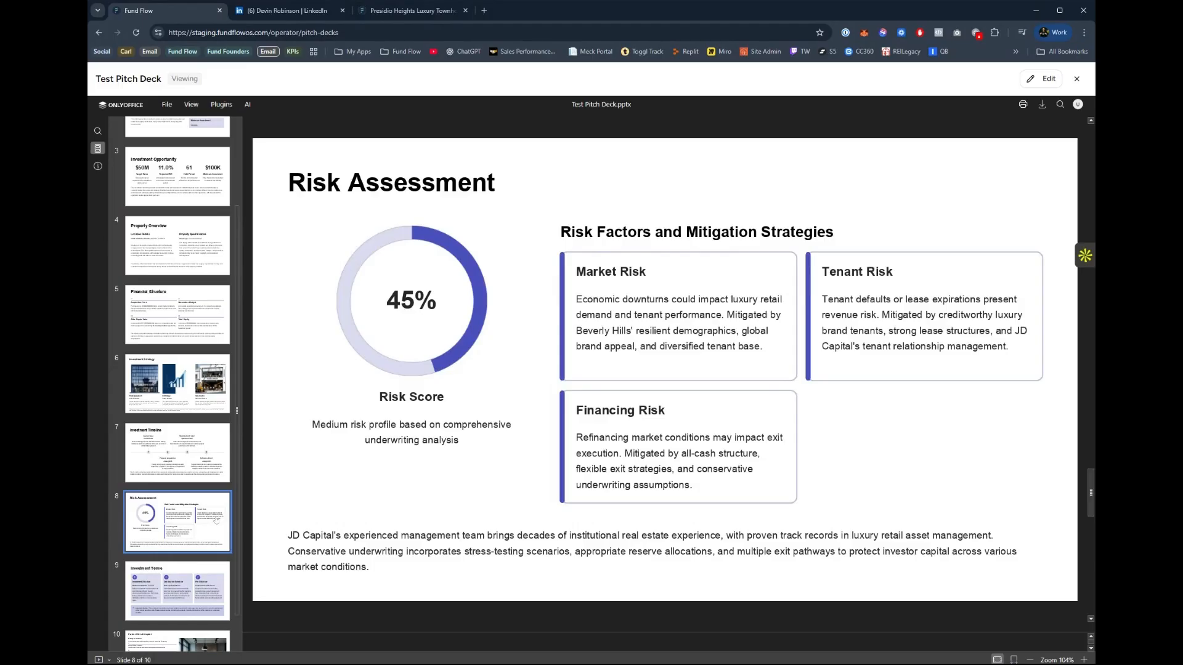
click(179, 588)
scroll(179, 579, down, 1)
click(181, 598)
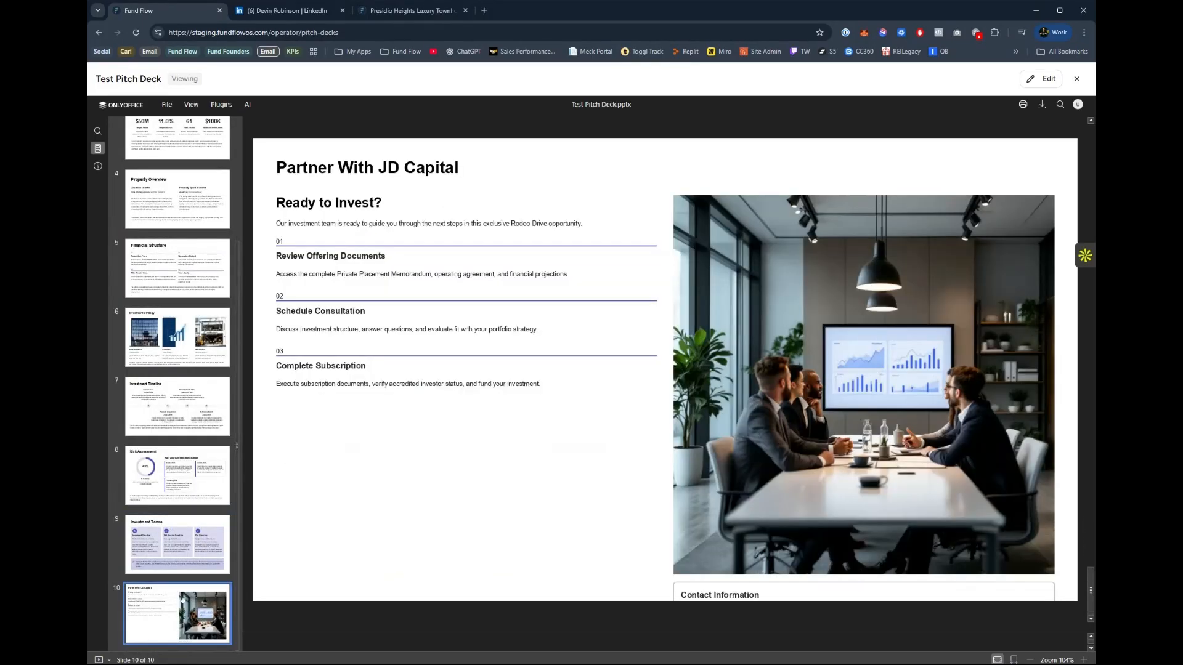
Edit the Test Pitch Deck to remove the word "edit" from the first slide's title, save the deck and close it.
click(1042, 79)
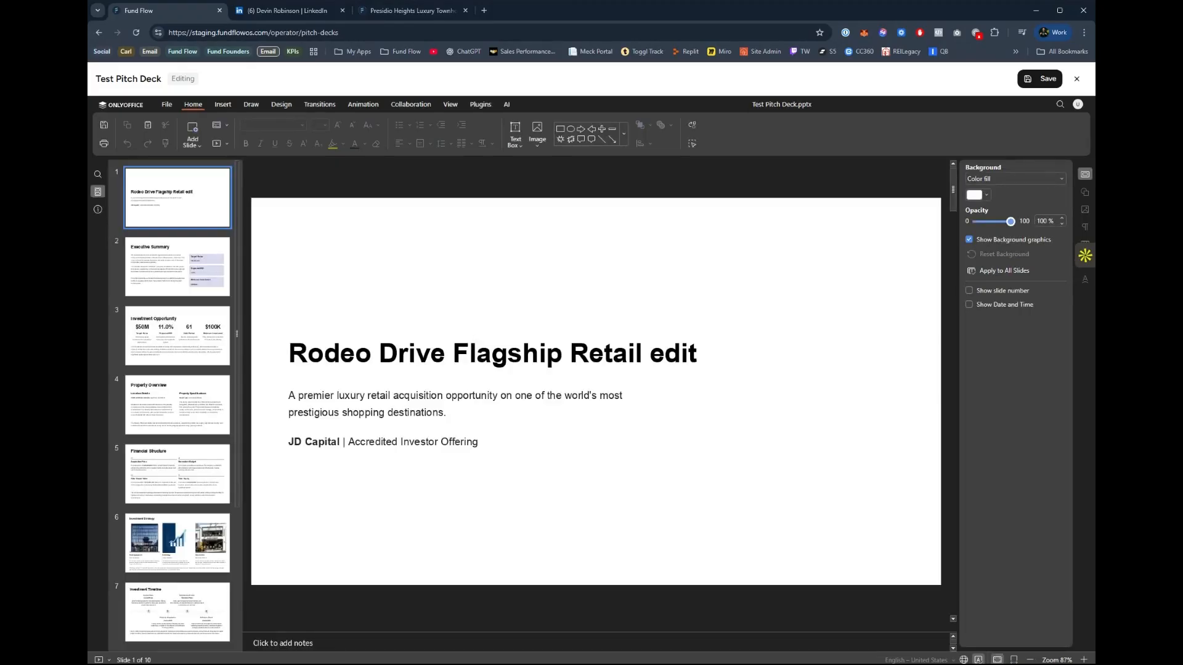
double_click(674, 354)
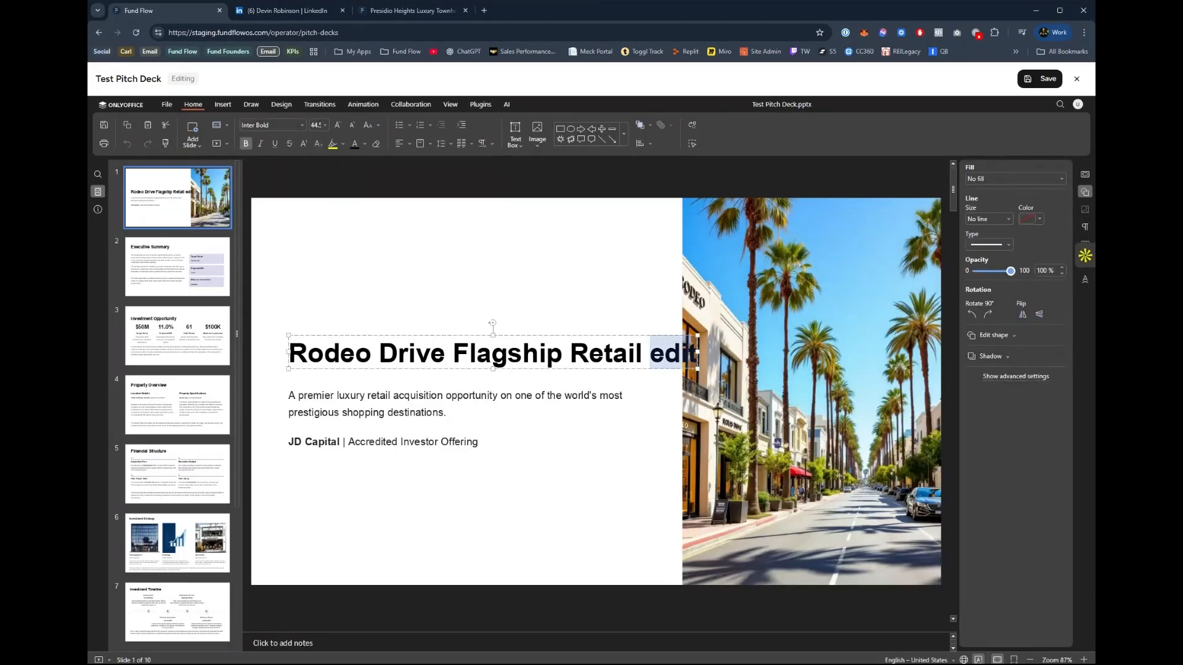
key(BackSpace)
key(BackSpace)
click(433, 412)
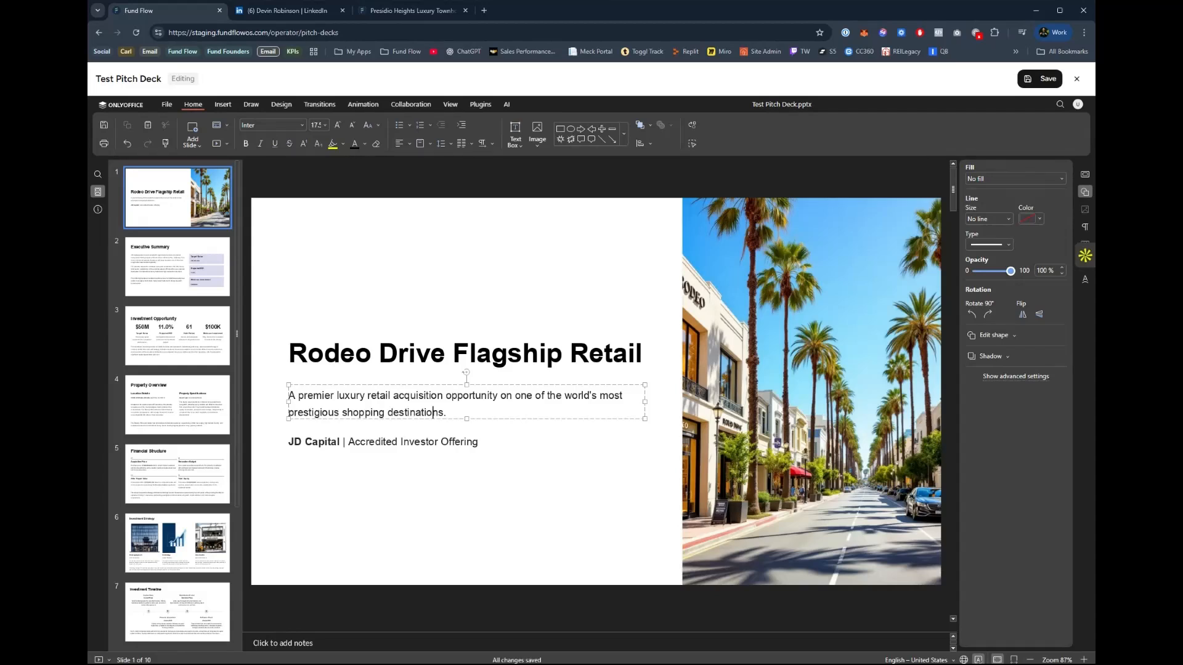
click(403, 441)
click(1047, 78)
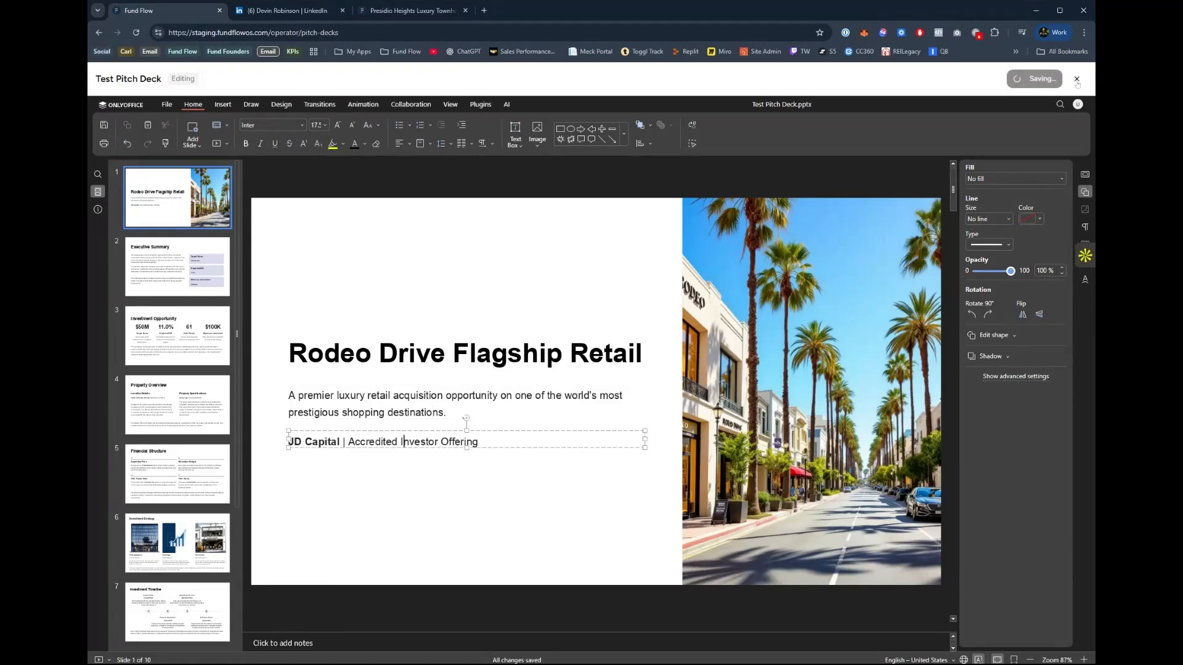
click(1077, 79)
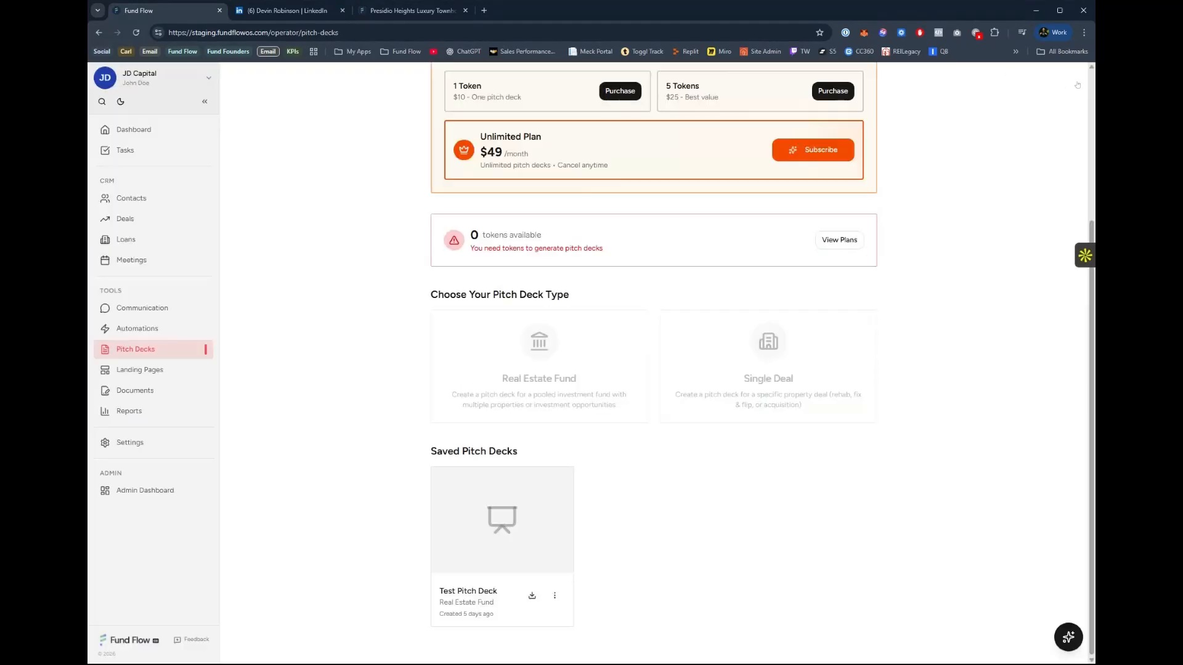
View the existing landing pages and the templates offered for creating a new landing page.
click(138, 369)
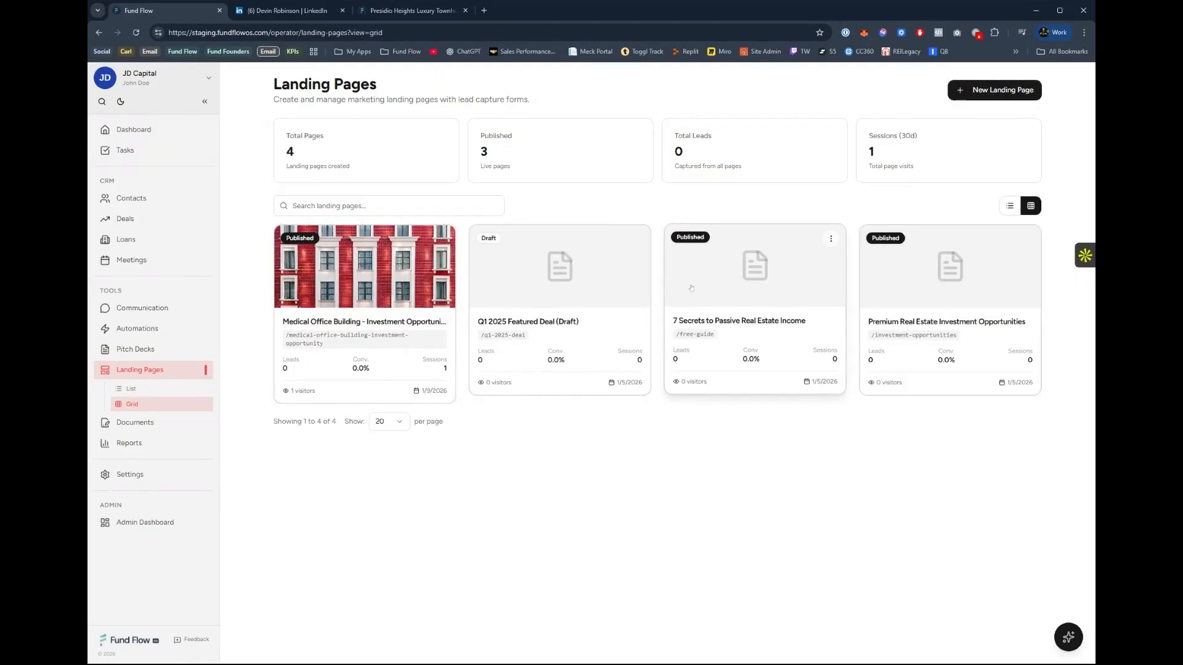
click(974, 92)
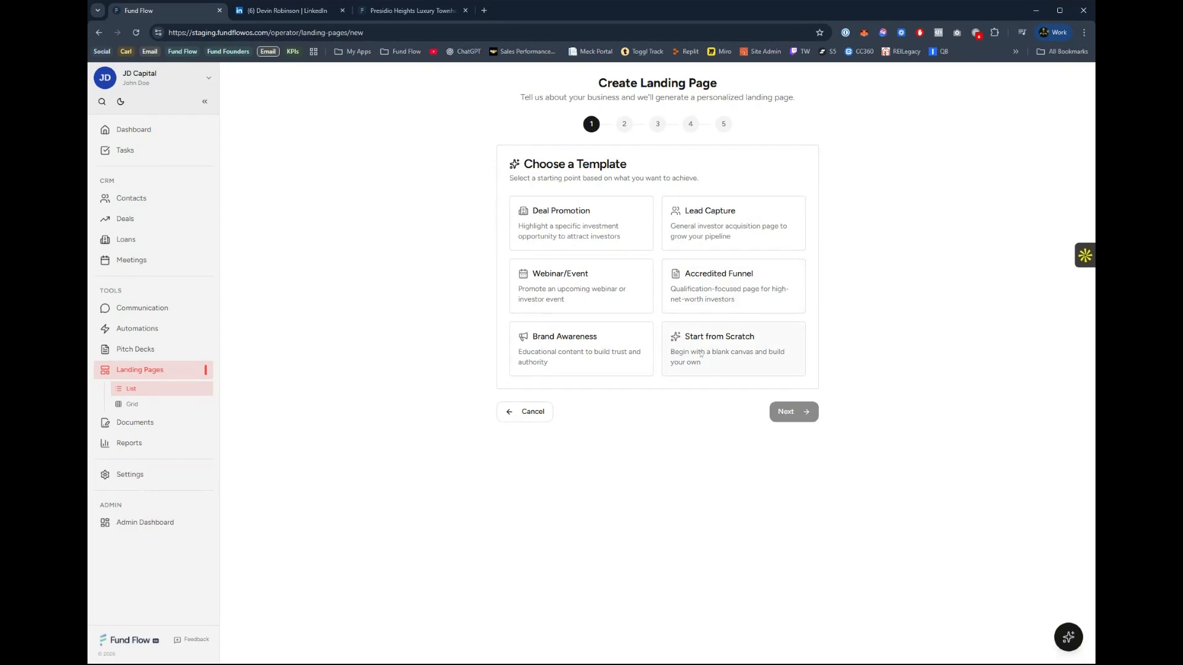
Open the Tribeca Penthouse Acquisition investor update and examine its preview, signers, document fields and files, and return to the documents list.
click(134, 422)
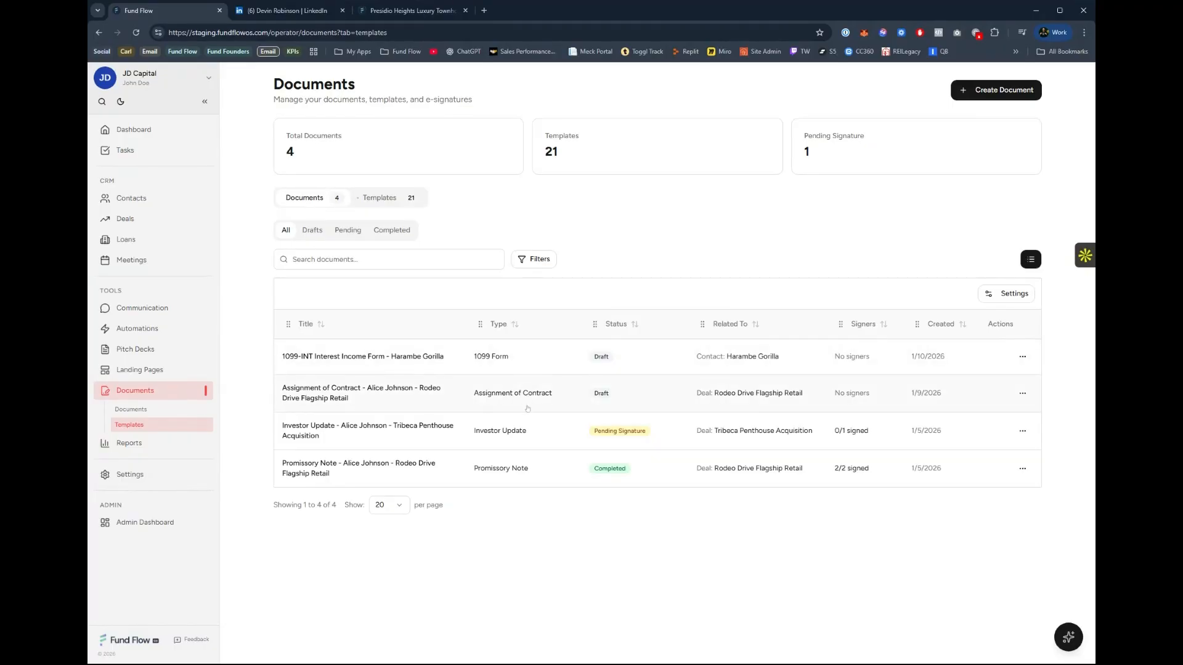
click(522, 431)
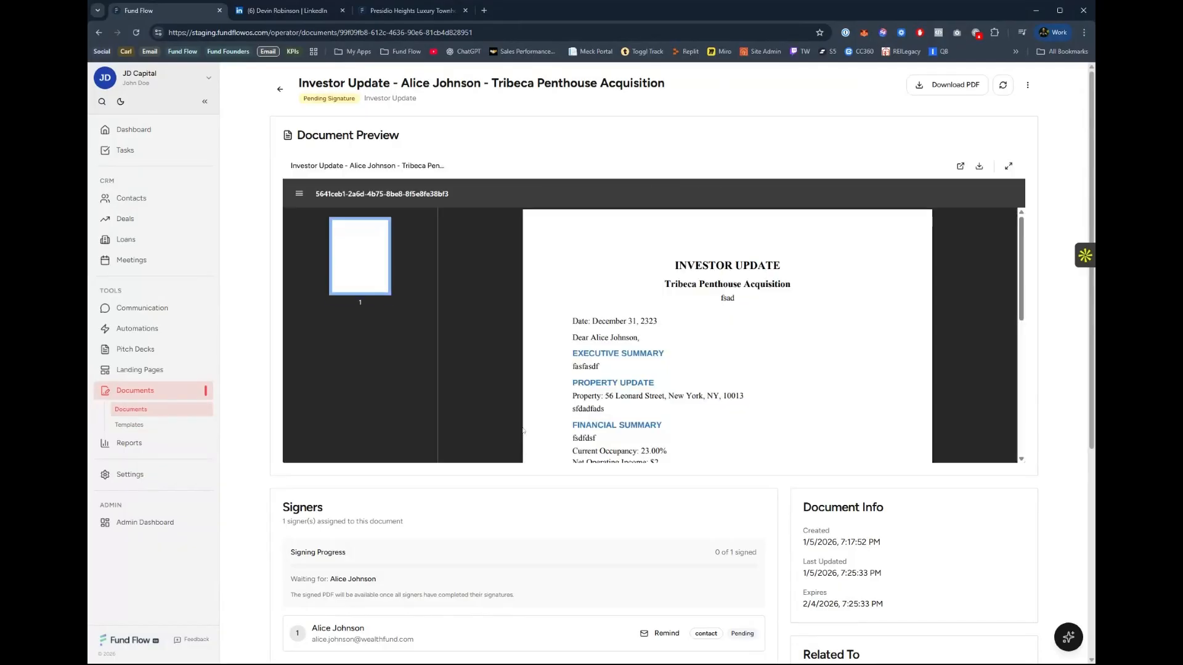
scroll(641, 372, down, 5)
scroll(614, 497, down, 3)
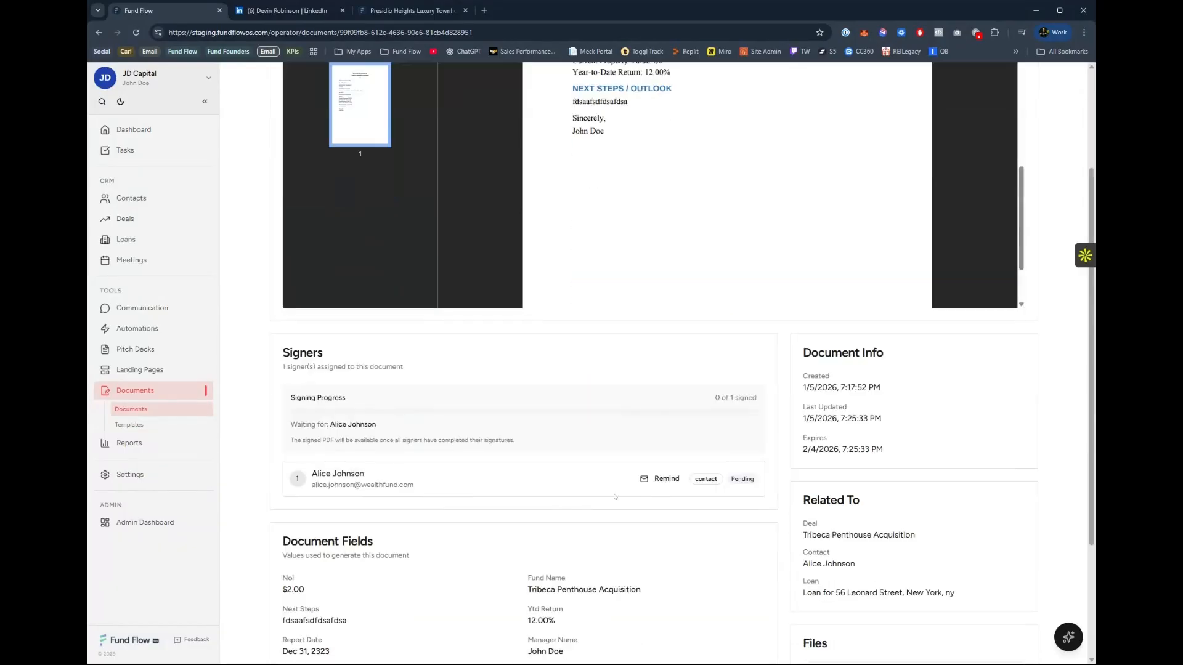
scroll(409, 441, down, 3)
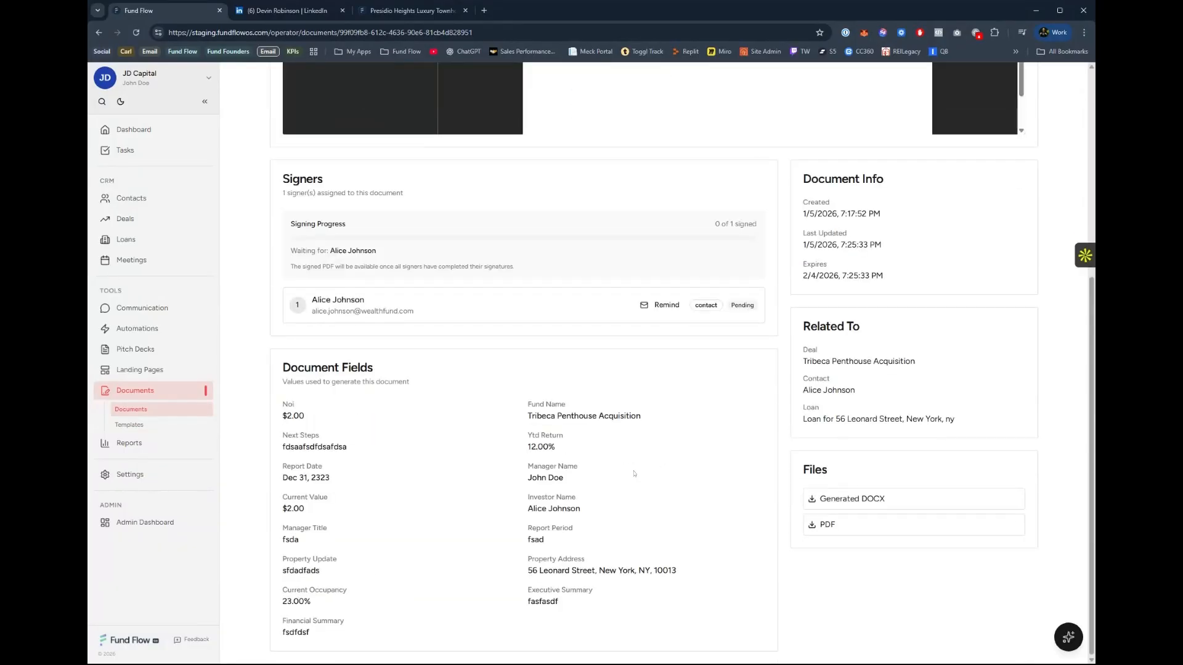
scroll(634, 473, up, 1)
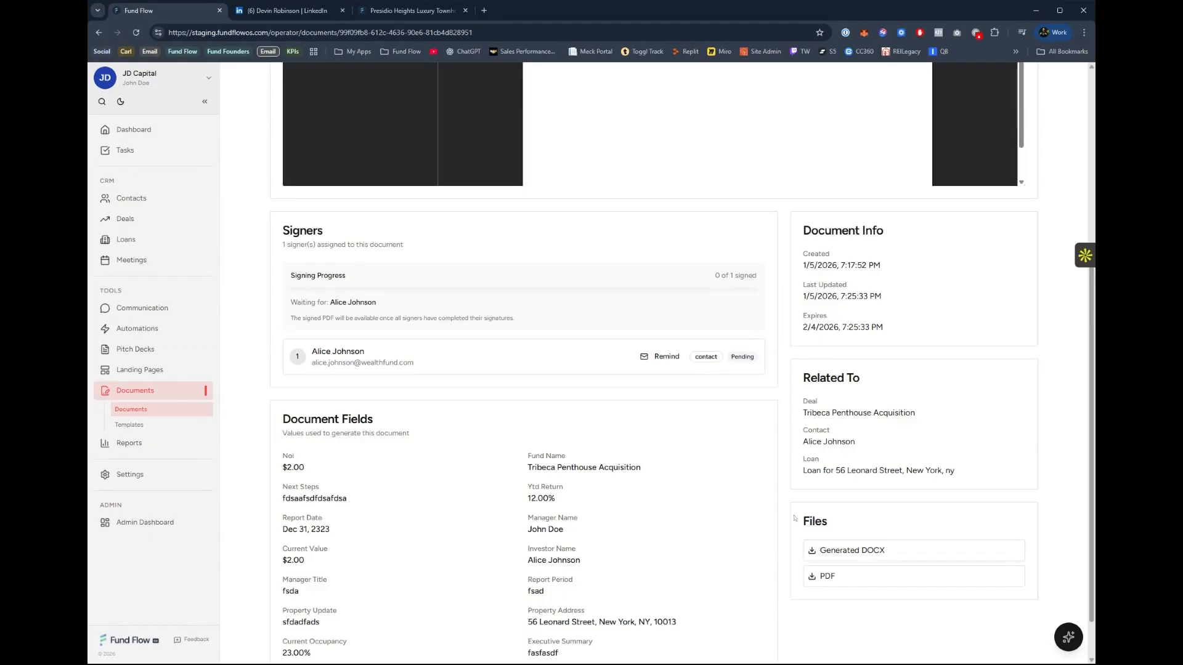
scroll(724, 298, up, 5)
scroll(724, 297, up, 5)
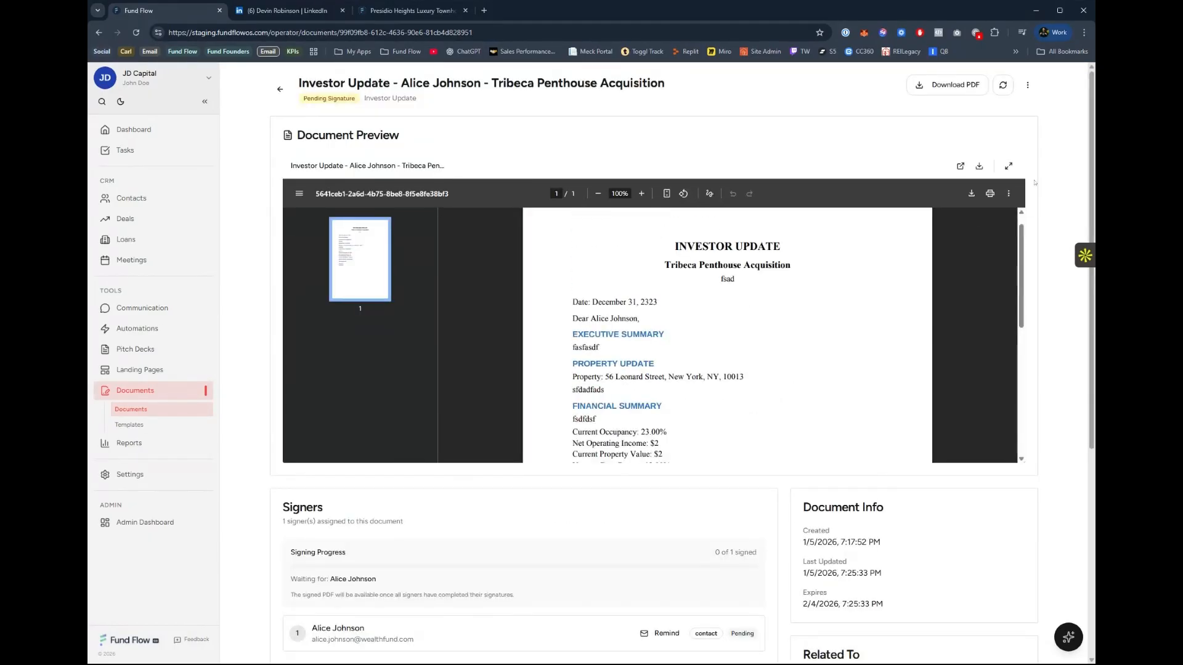
scroll(616, 339, down, 5)
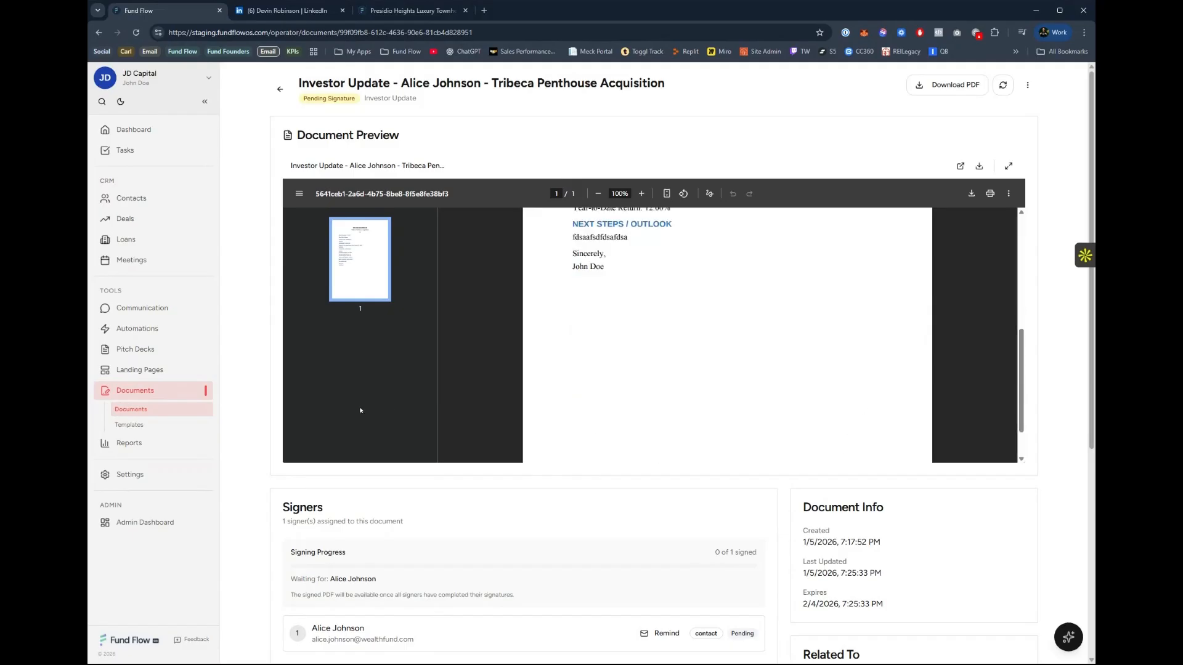
click(280, 90)
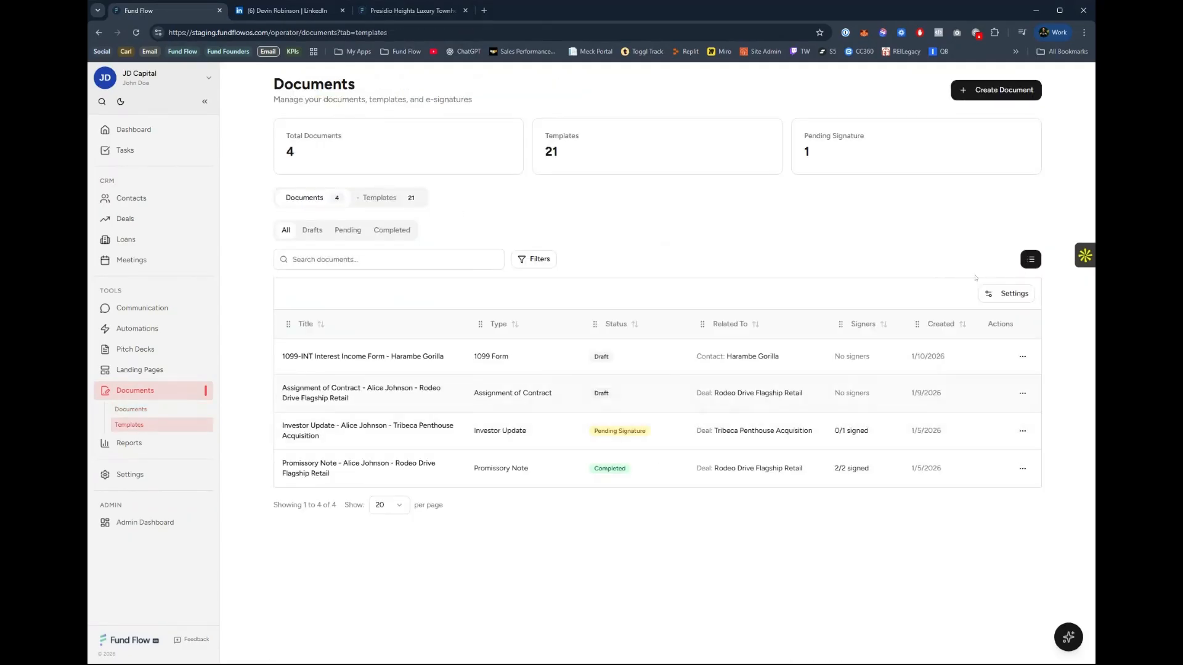
Review the draft Assignment of Contract for Rodeo Drive Flagship Retail and go back to the documents.
click(525, 394)
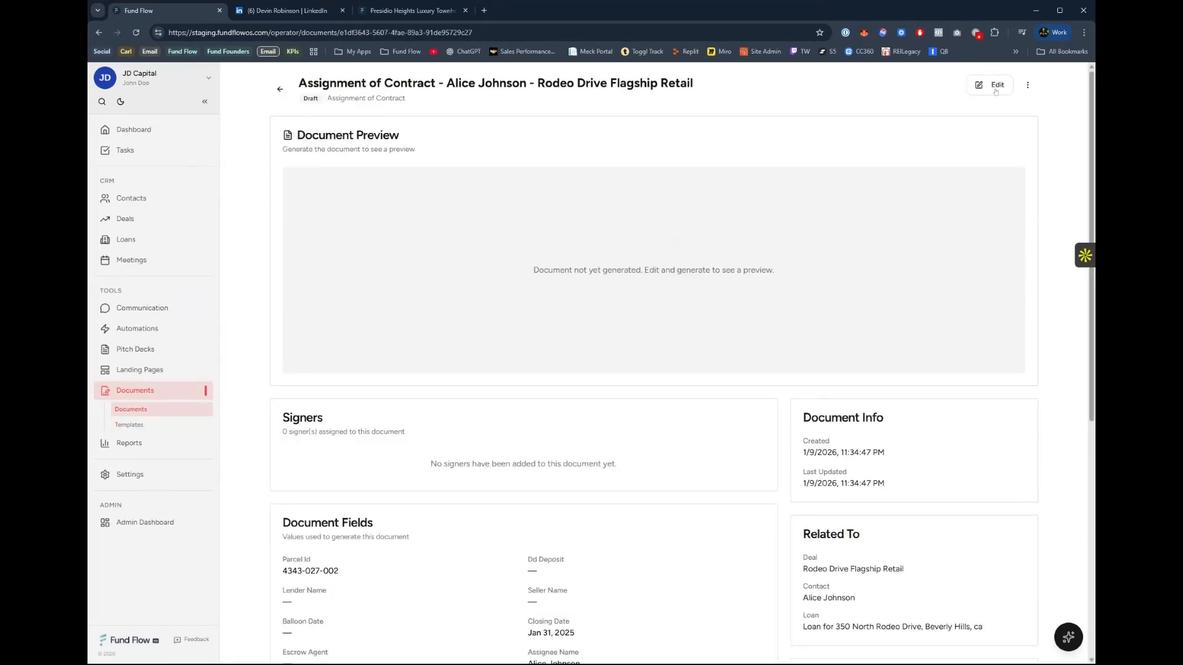
scroll(572, 383, down, 6)
scroll(572, 382, up, 6)
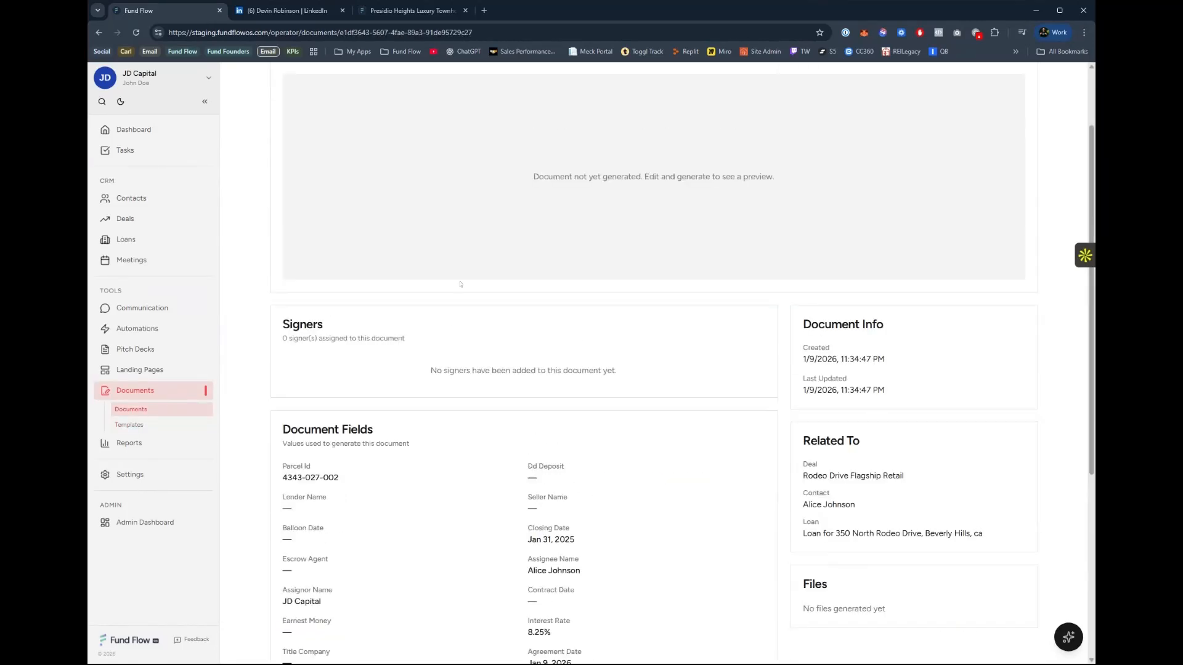
click(281, 89)
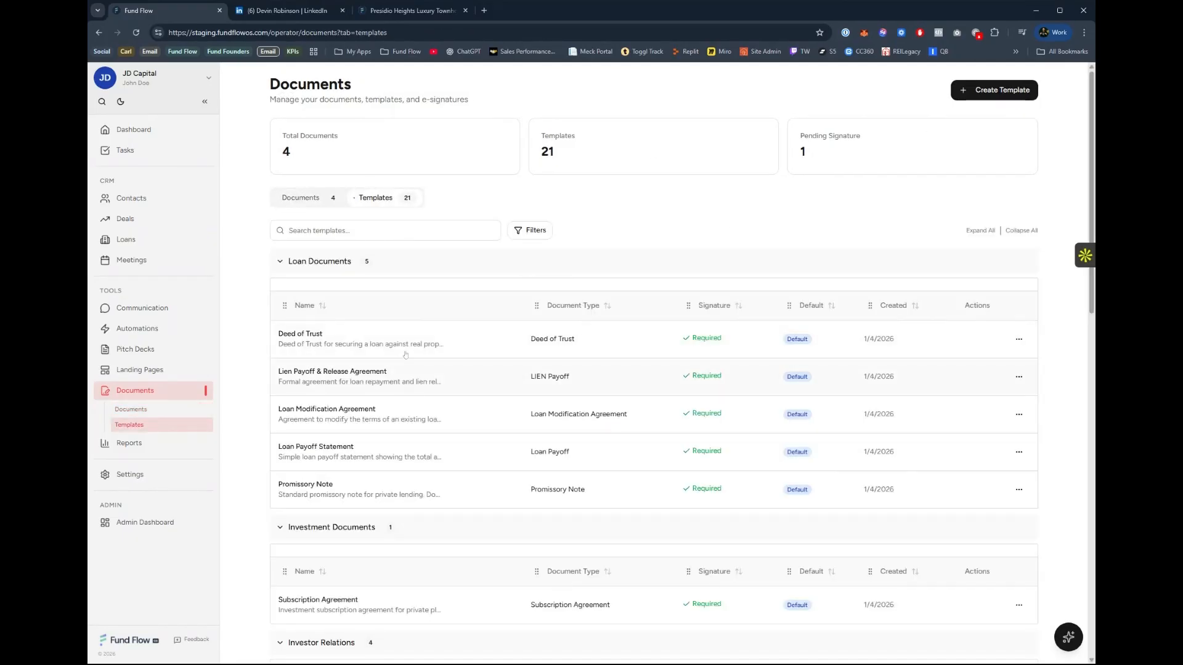
Look through the document templates by category, from Loan Documents through Investor Relations to Title & Closing.
scroll(408, 416, down, 2)
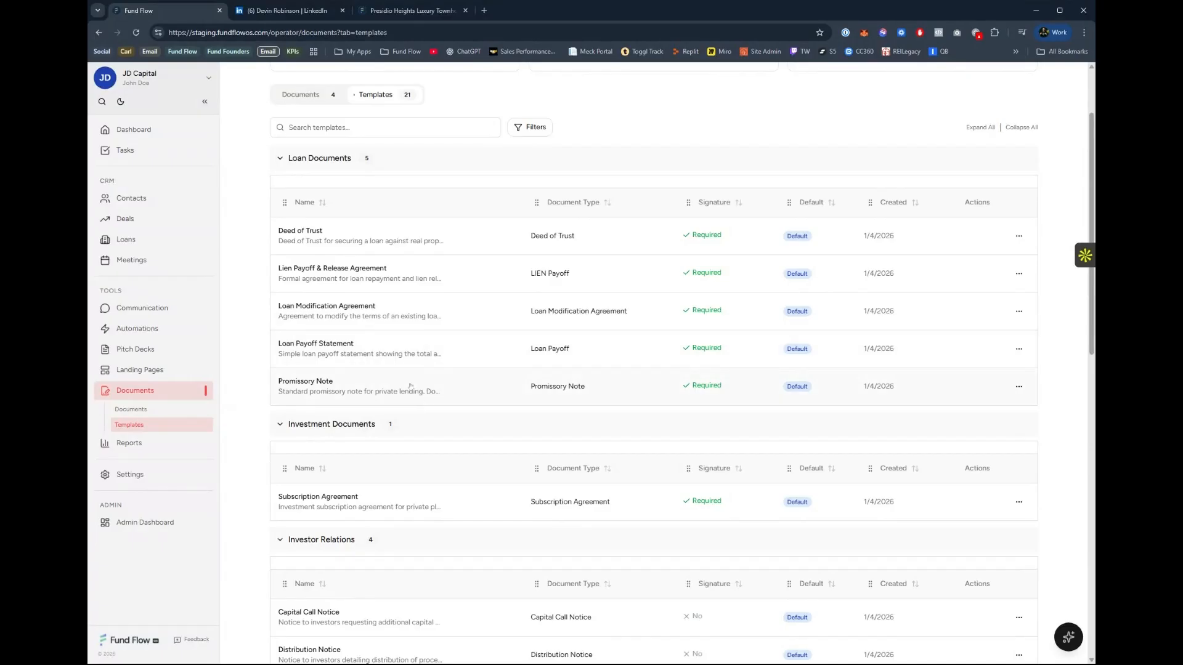
scroll(411, 388, down, 1)
scroll(406, 375, down, 4)
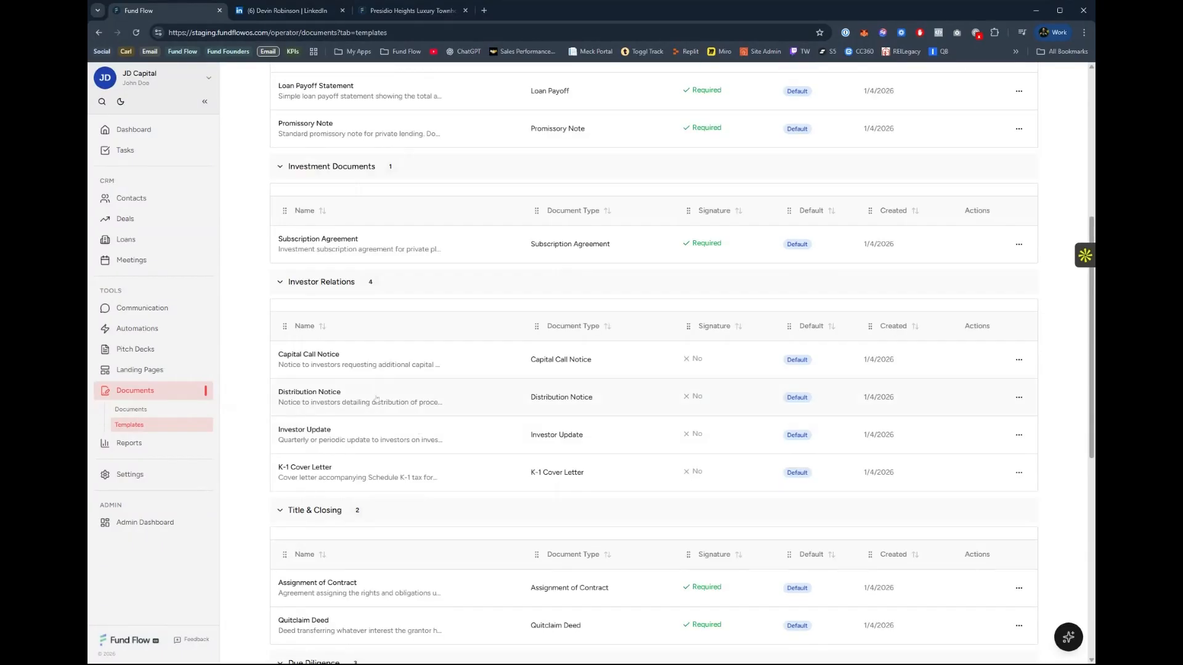
scroll(408, 484, down, 4)
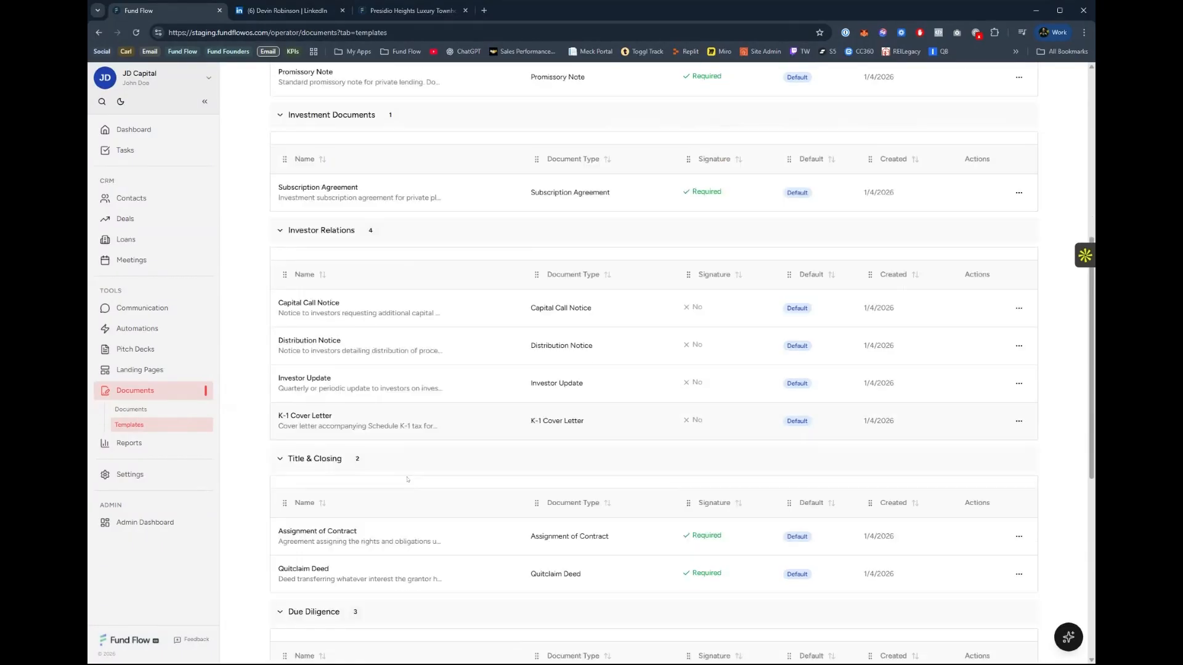
View the portfolio reports for deals, contacts and loans, and return to the deals charts.
click(147, 449)
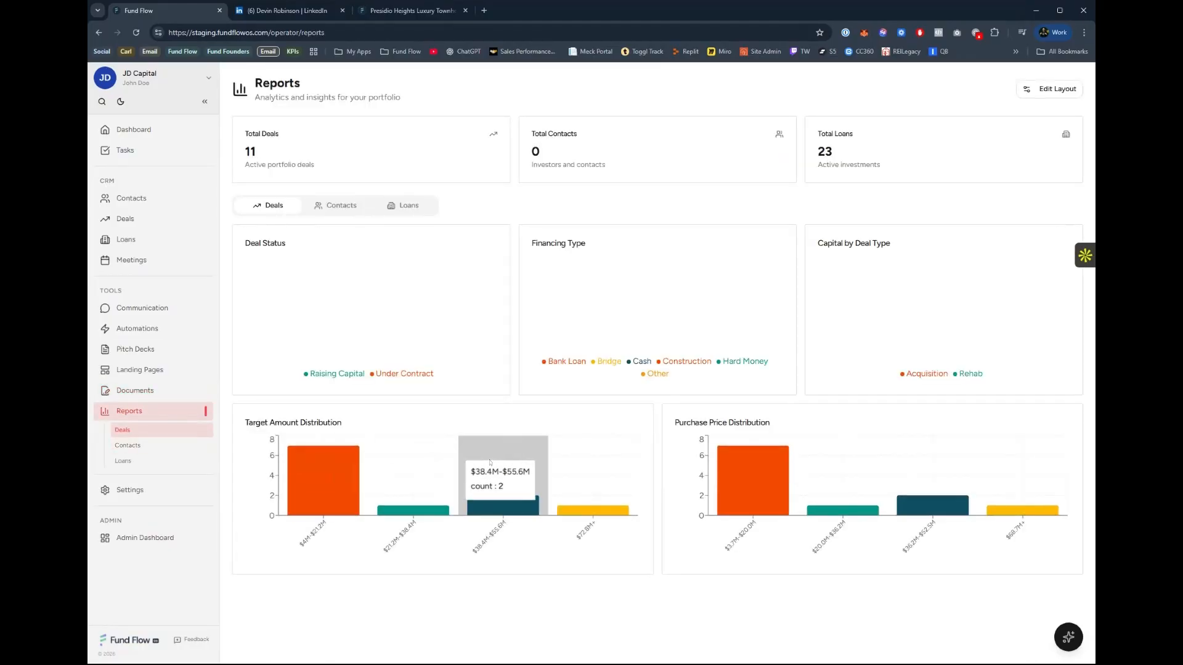
click(356, 208)
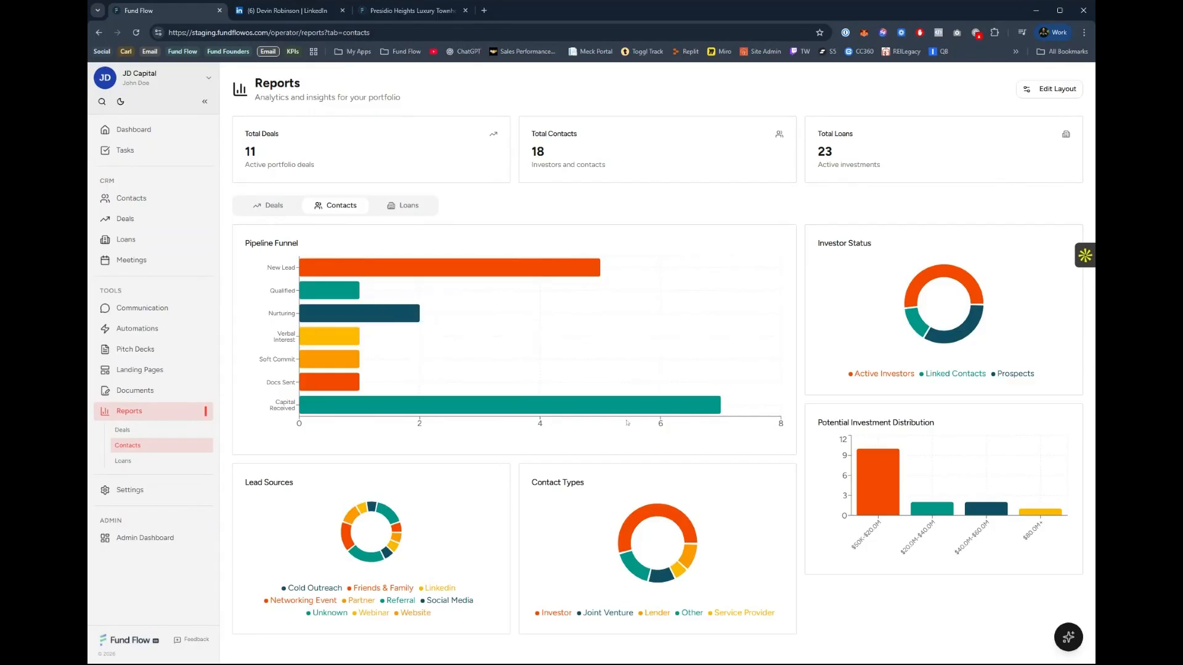
click(403, 205)
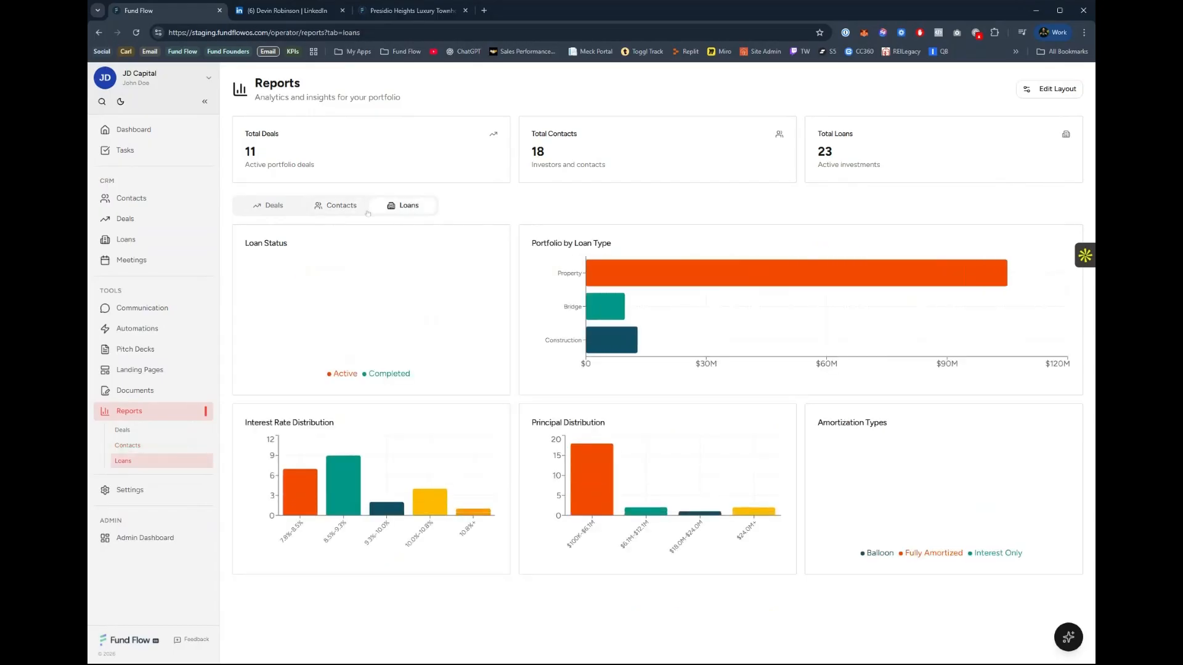
click(272, 207)
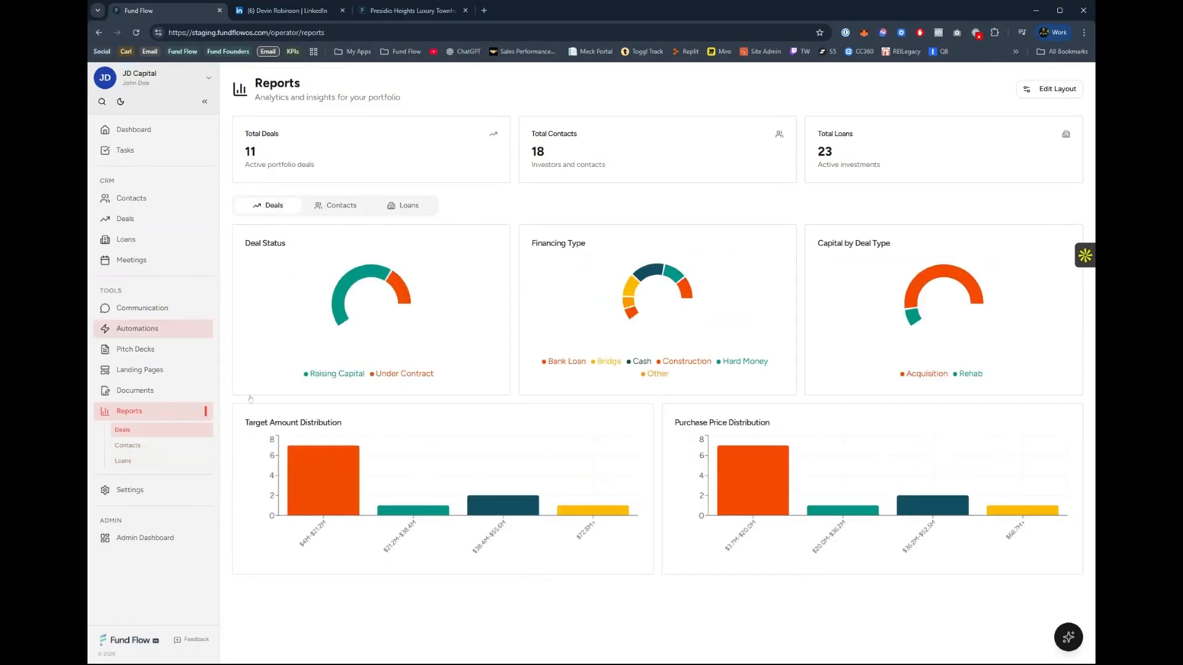
Look through the account's security and profile settings, opening Cal.com from Meeting Scheduling and returning to the settings.
click(131, 492)
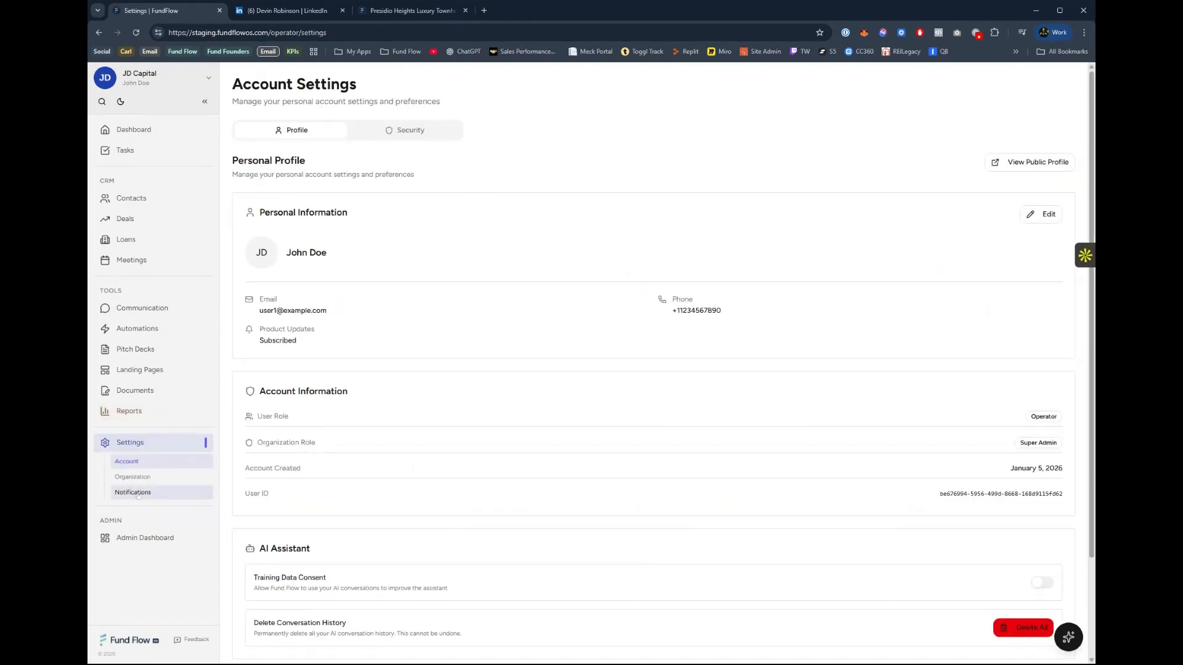
click(391, 131)
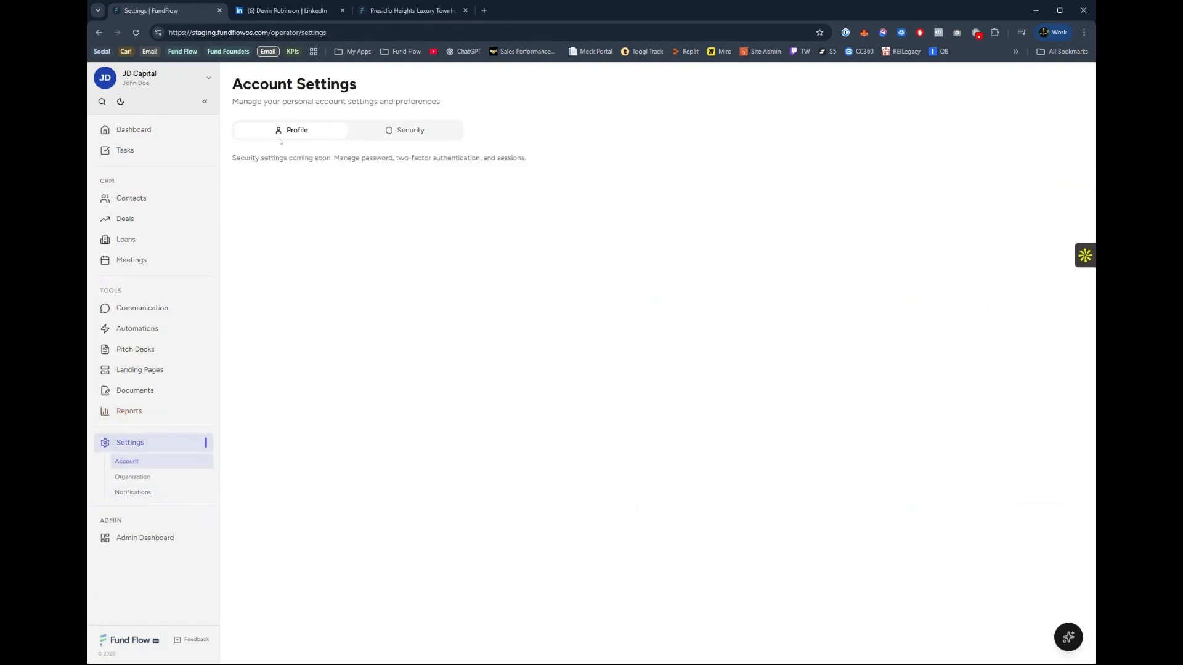
click(293, 130)
scroll(421, 356, down, 2)
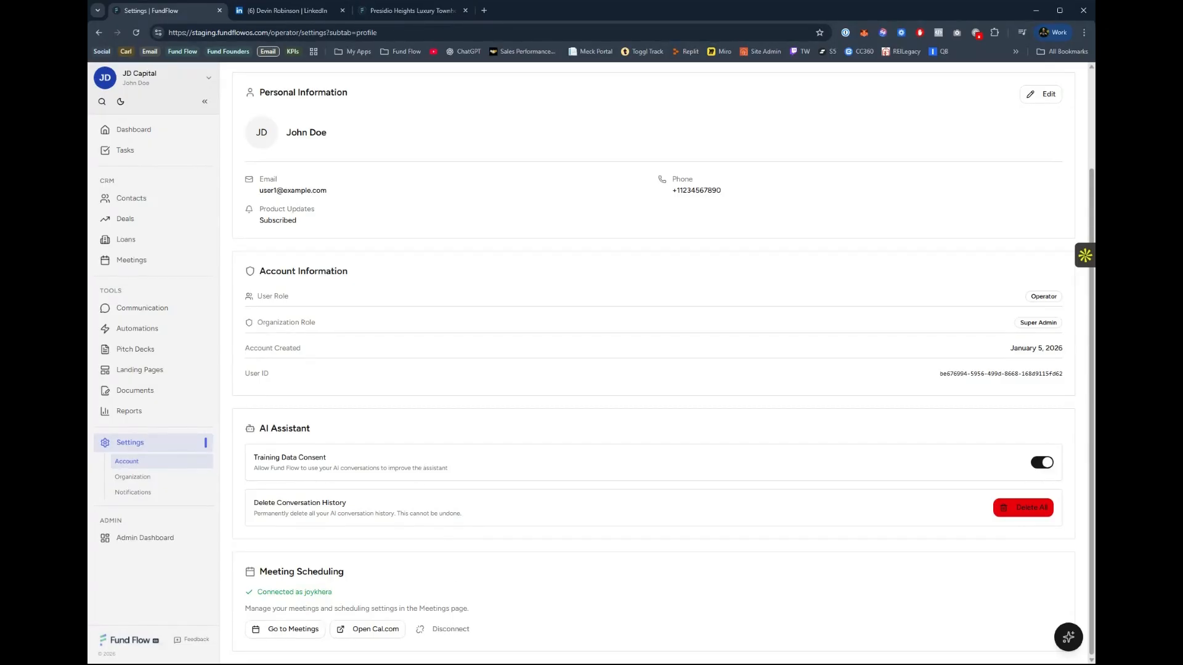
click(362, 630)
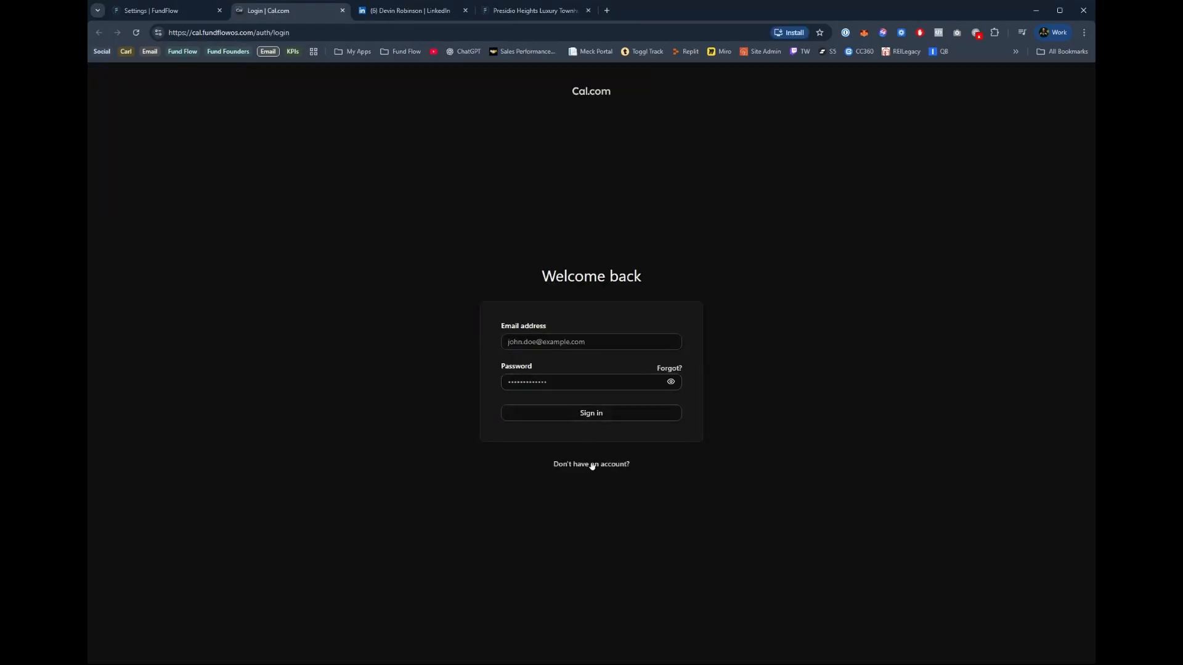
click(178, 12)
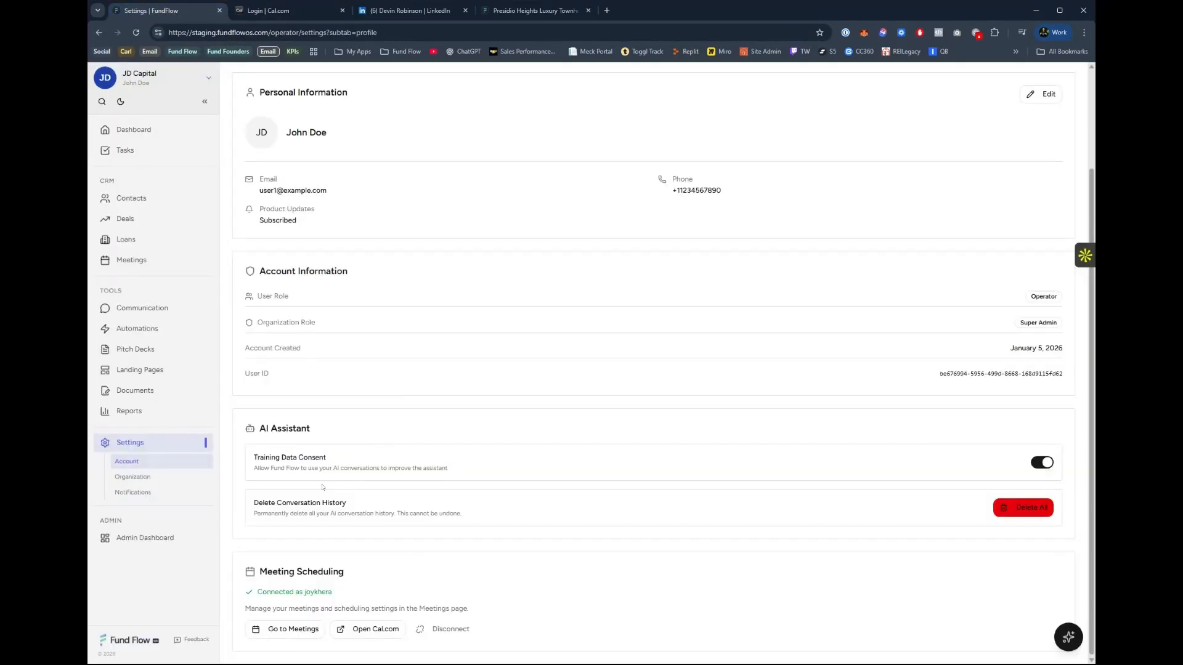